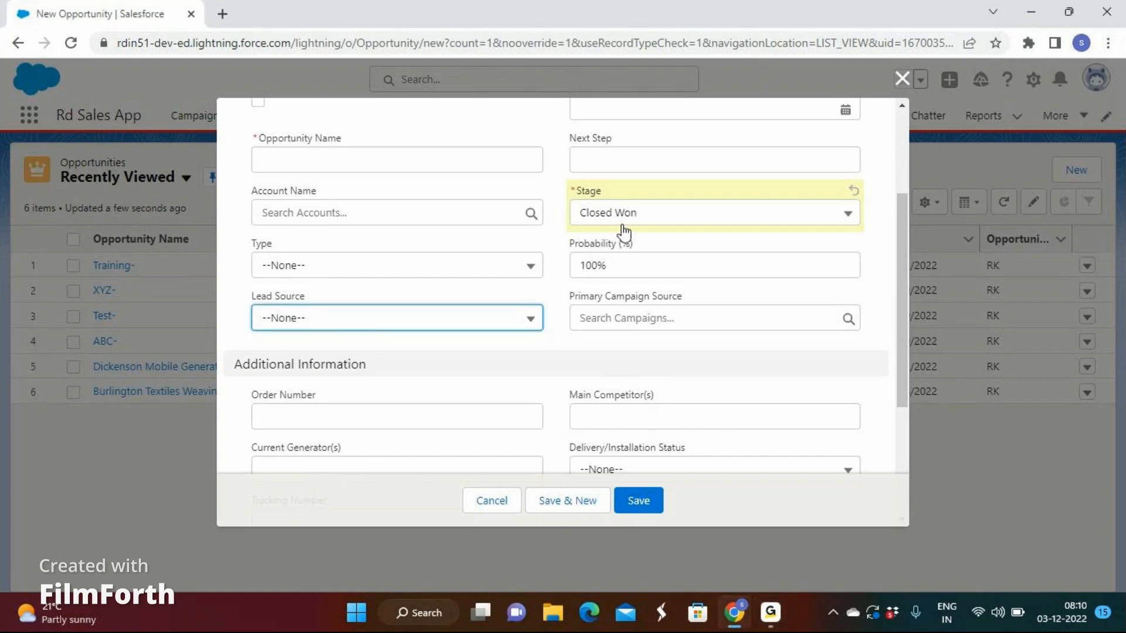
- Discard the new opportunity form without saving it
scroll(623, 232, "up", 3)
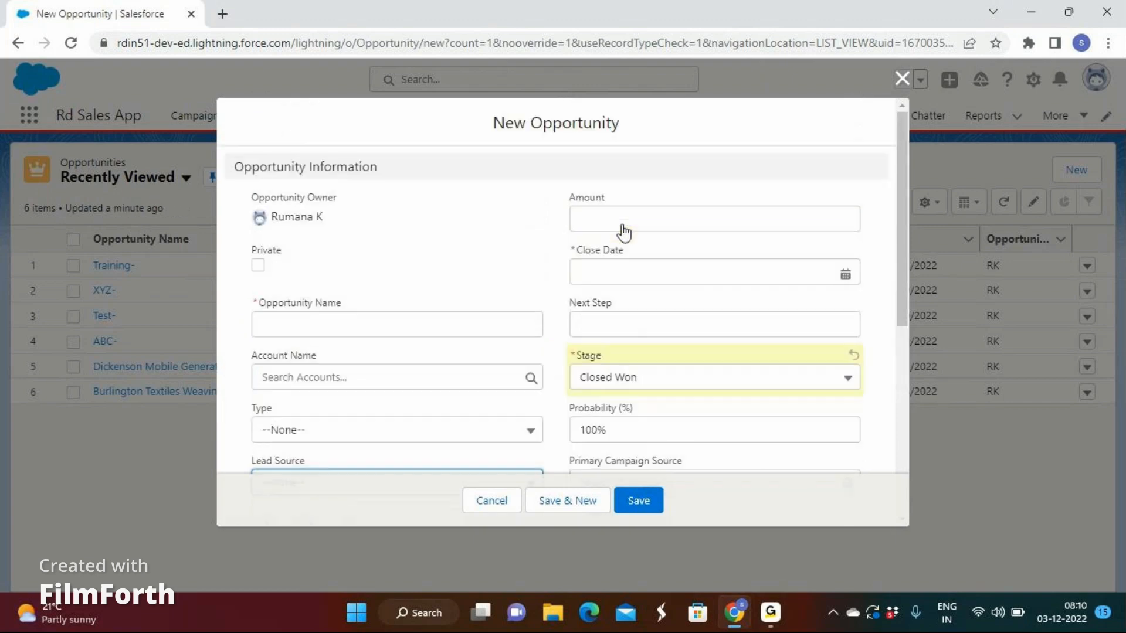
left_click(611, 221)
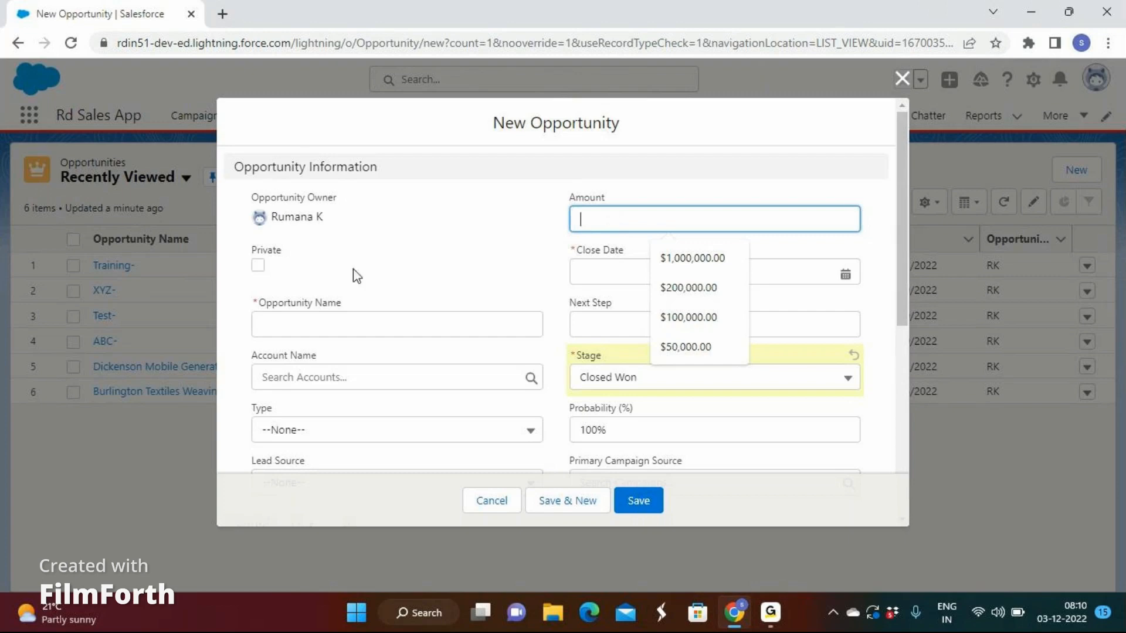
left_click(903, 81)
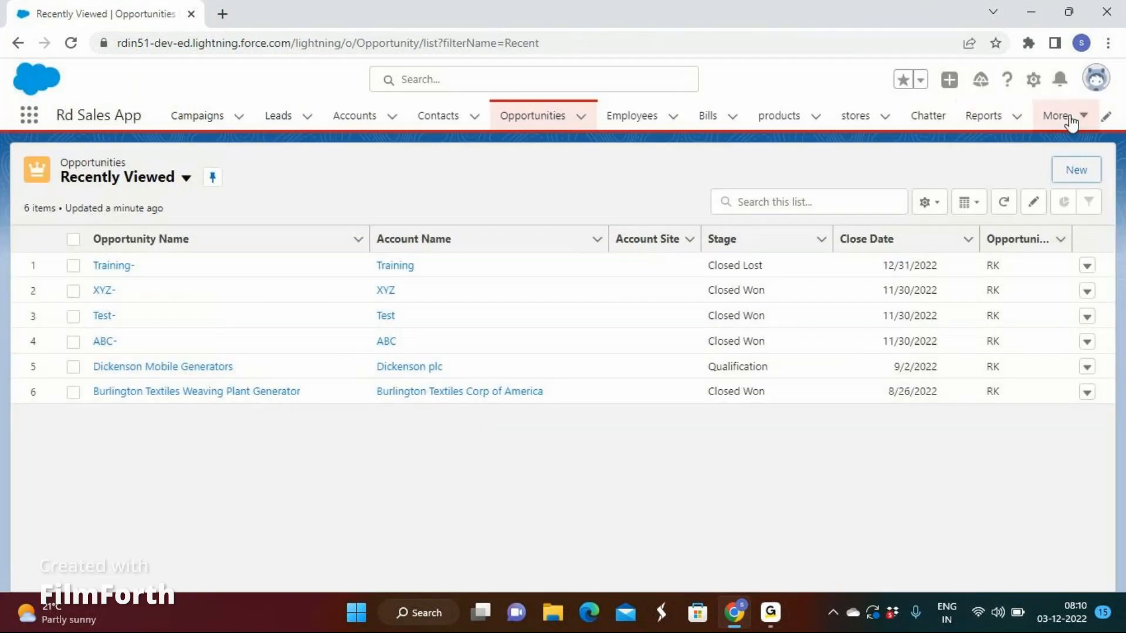
- Create a new report with the standard Opportunities report type and turn on automatic preview updates
left_click(984, 122)
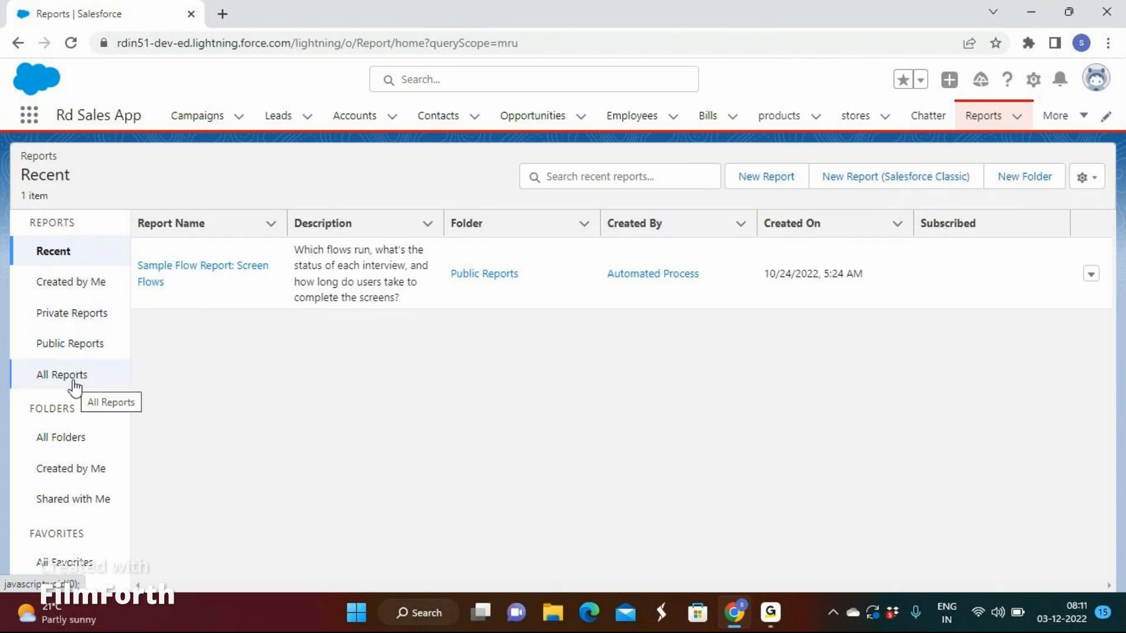
left_click(64, 444)
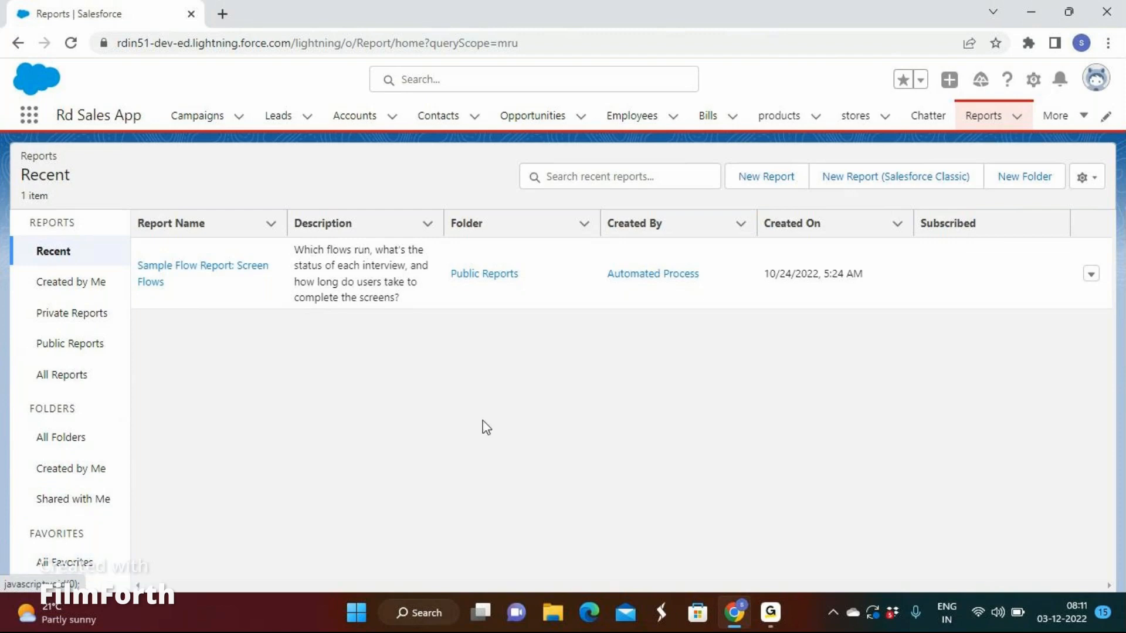
left_click(764, 176)
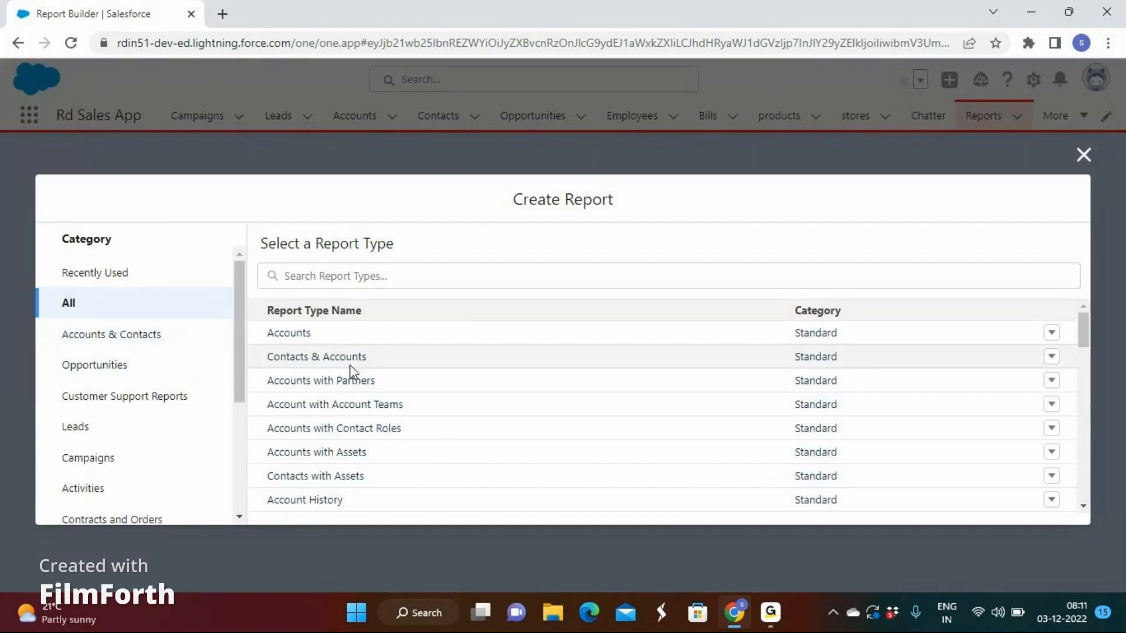
scroll(351, 370, "down", 3)
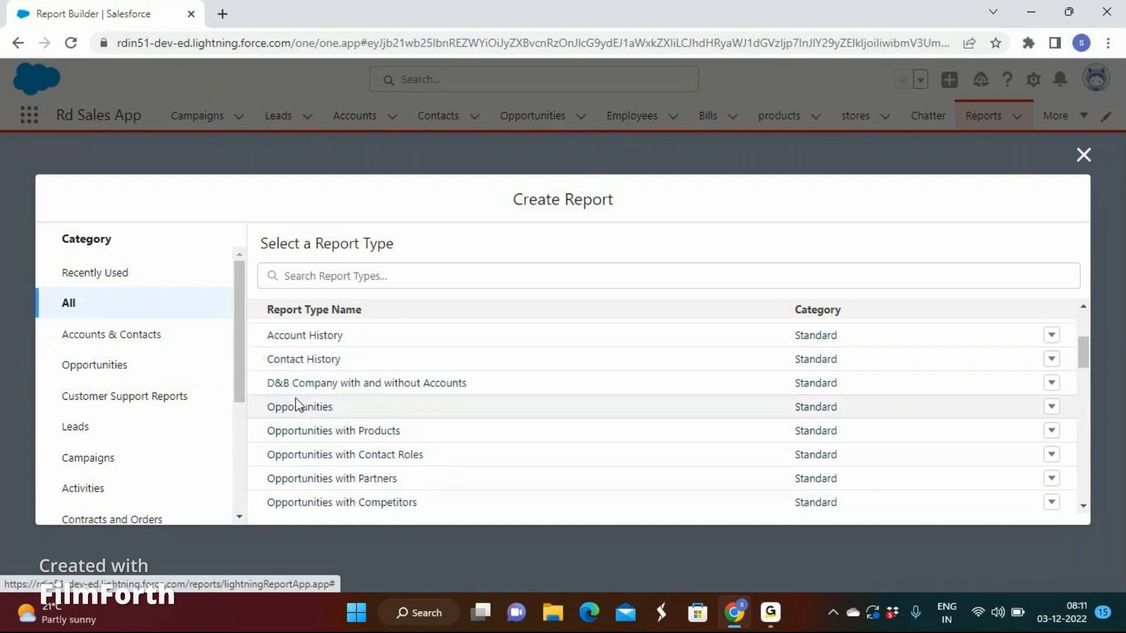
left_click(297, 407)
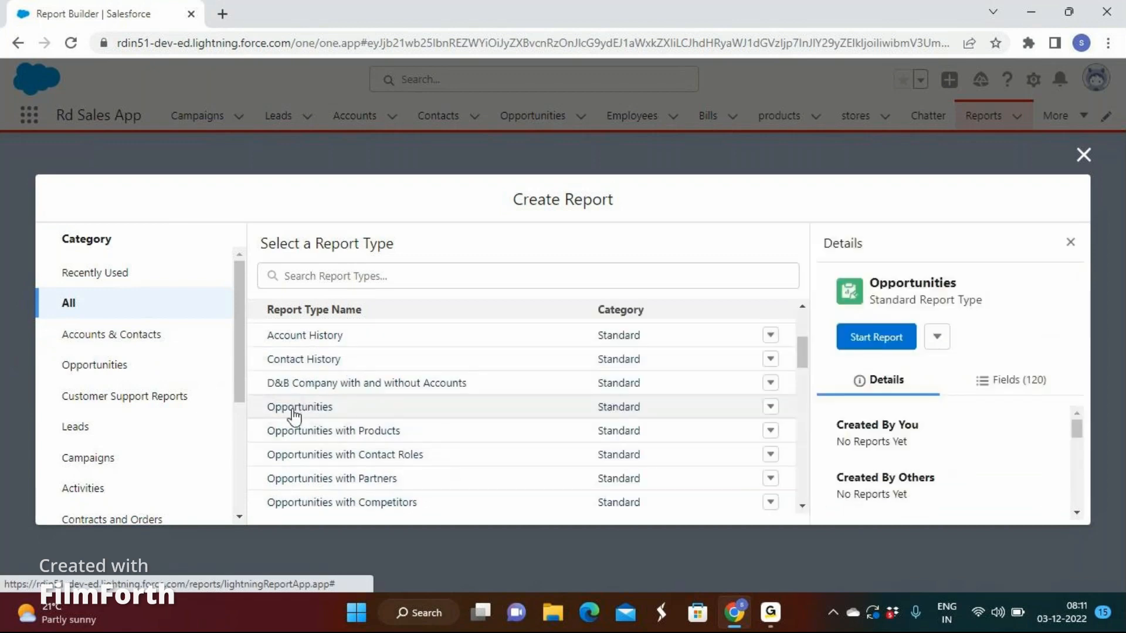
left_click(905, 349)
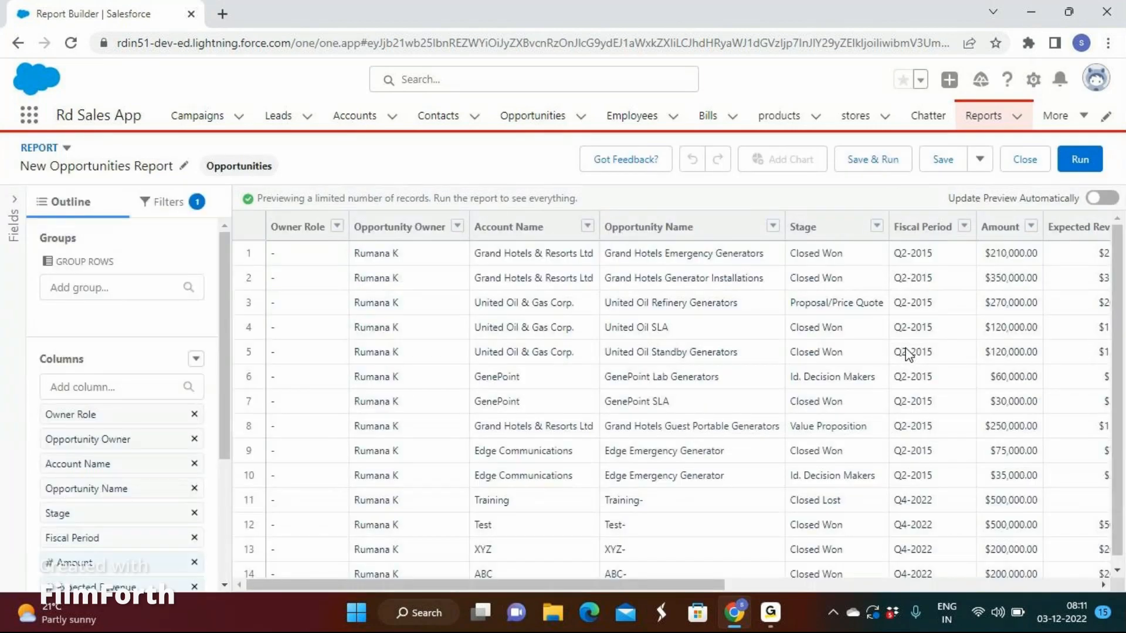
left_click(1097, 199)
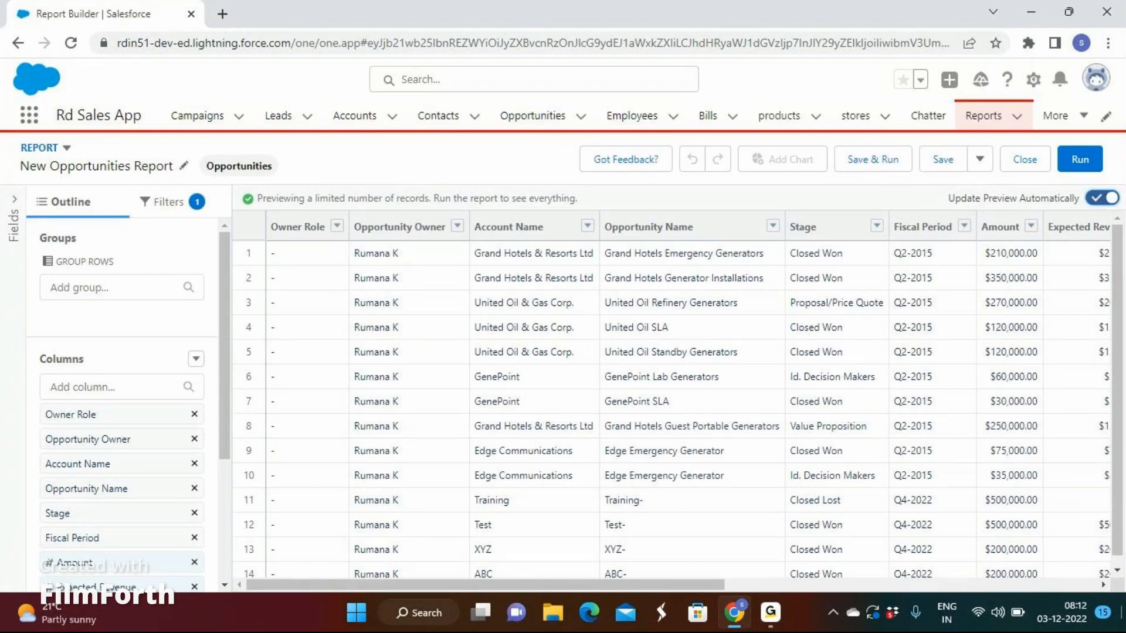
- Examine the scope options of the report's Show Me filter
left_click(169, 202)
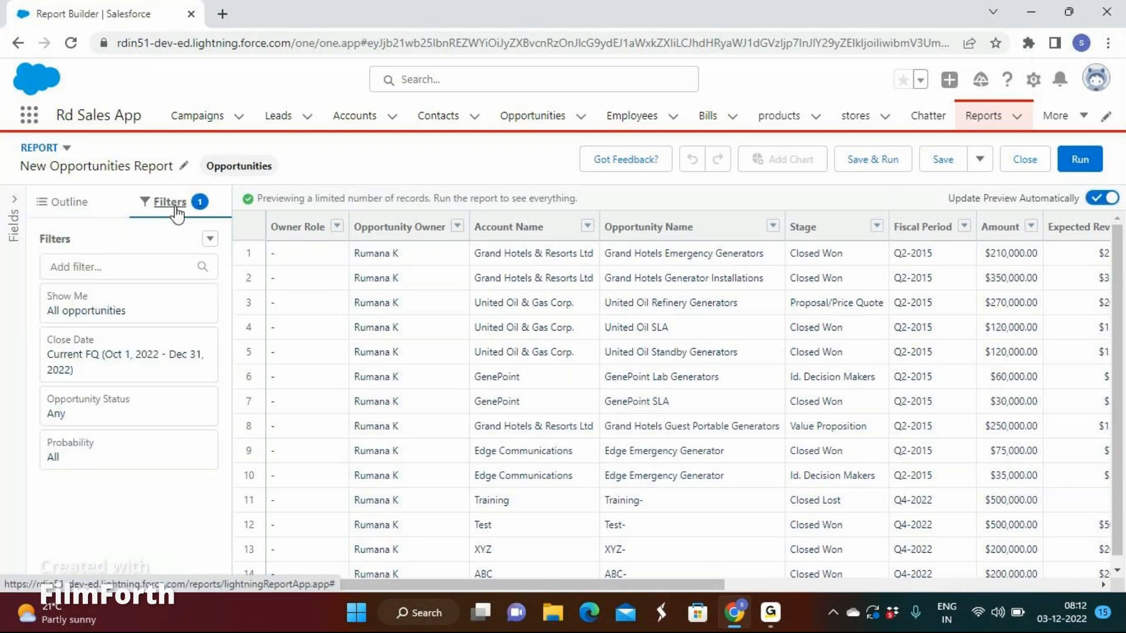
left_click(120, 314)
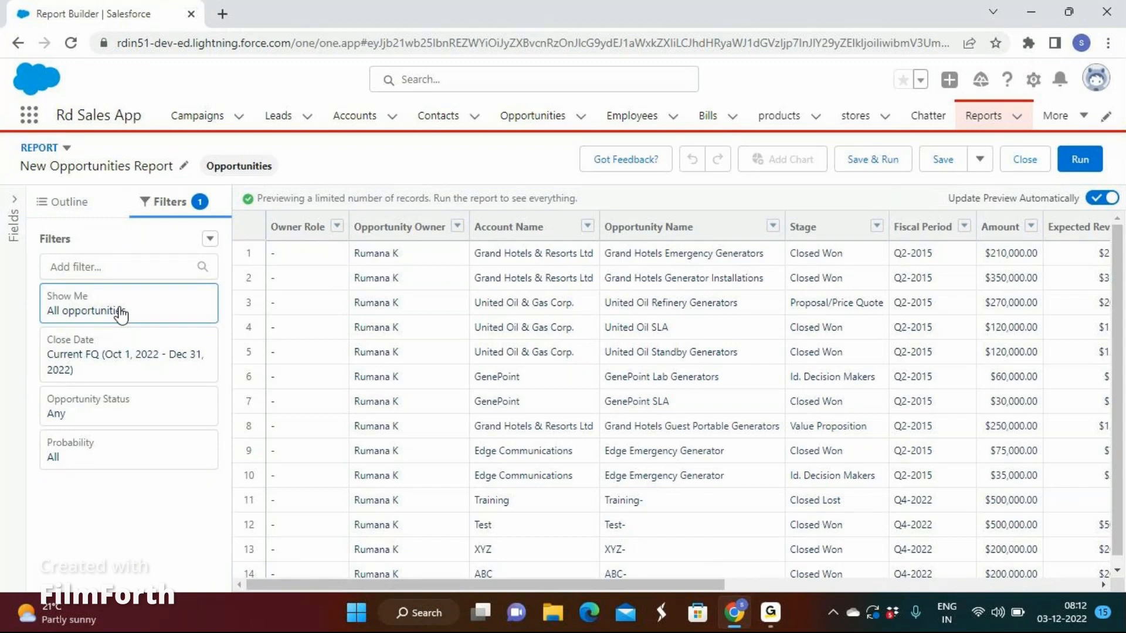
left_click(121, 315)
left_click(304, 189)
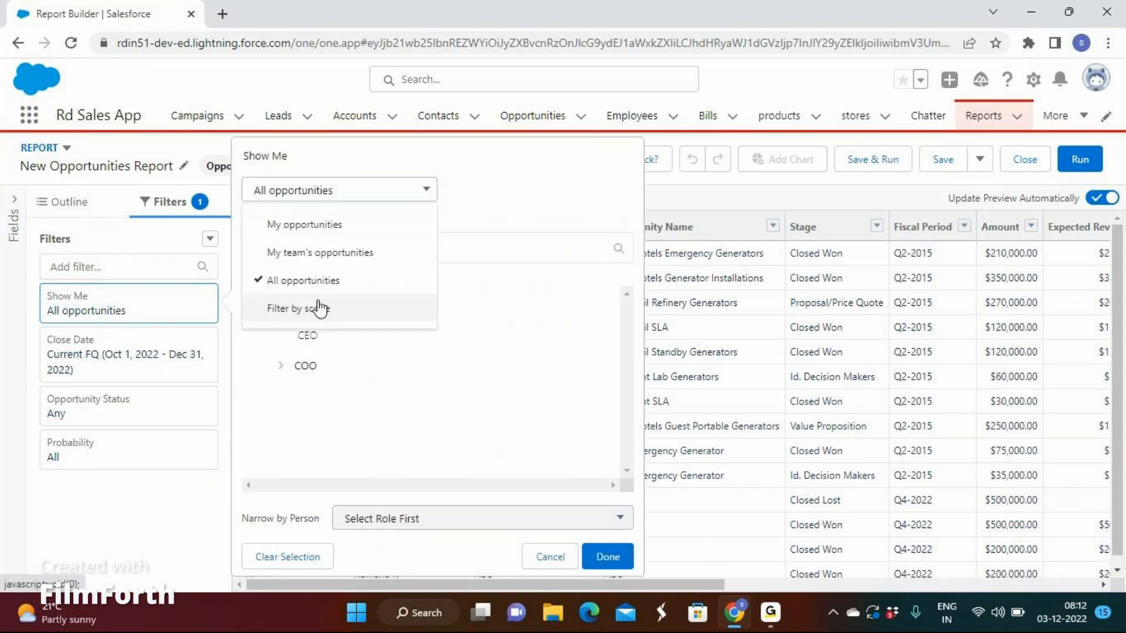
left_click(426, 189)
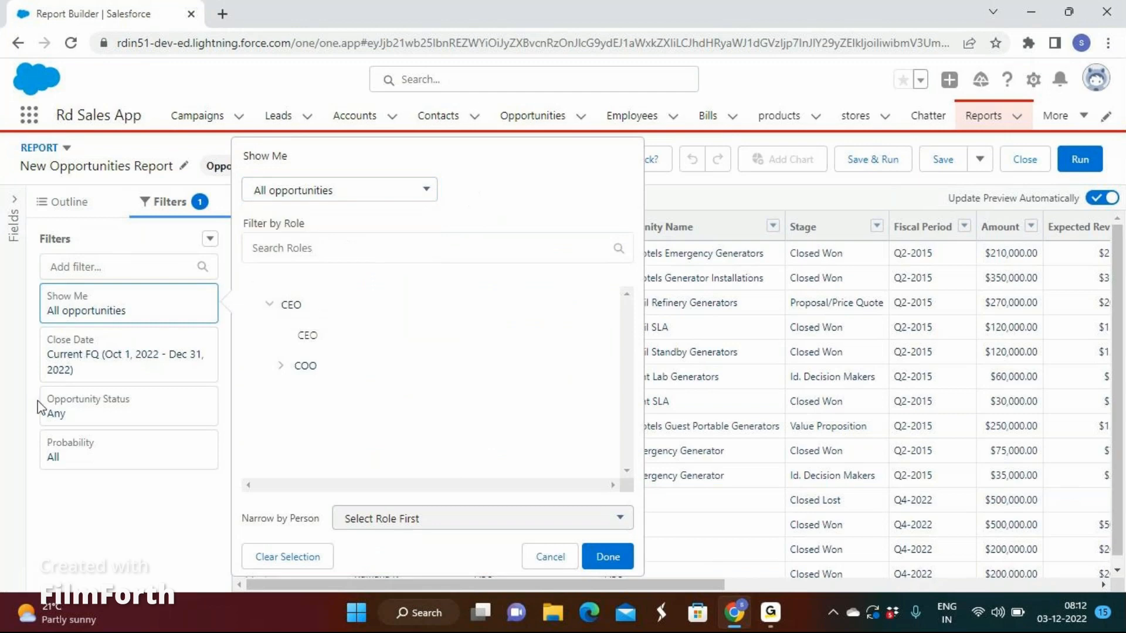
left_click(75, 372)
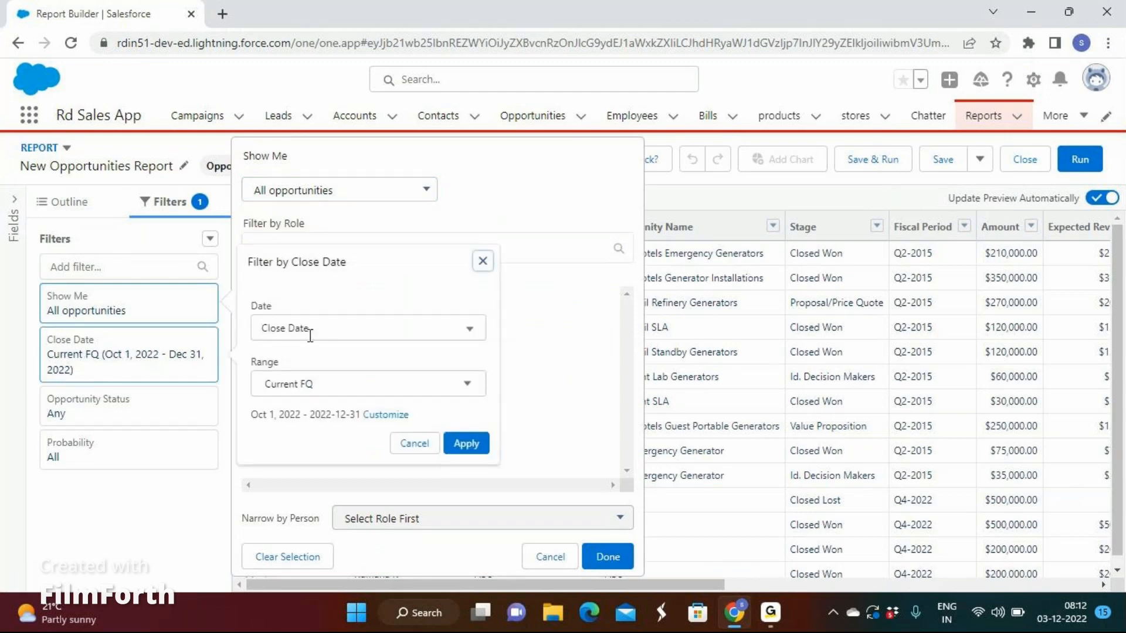
left_click(91, 299)
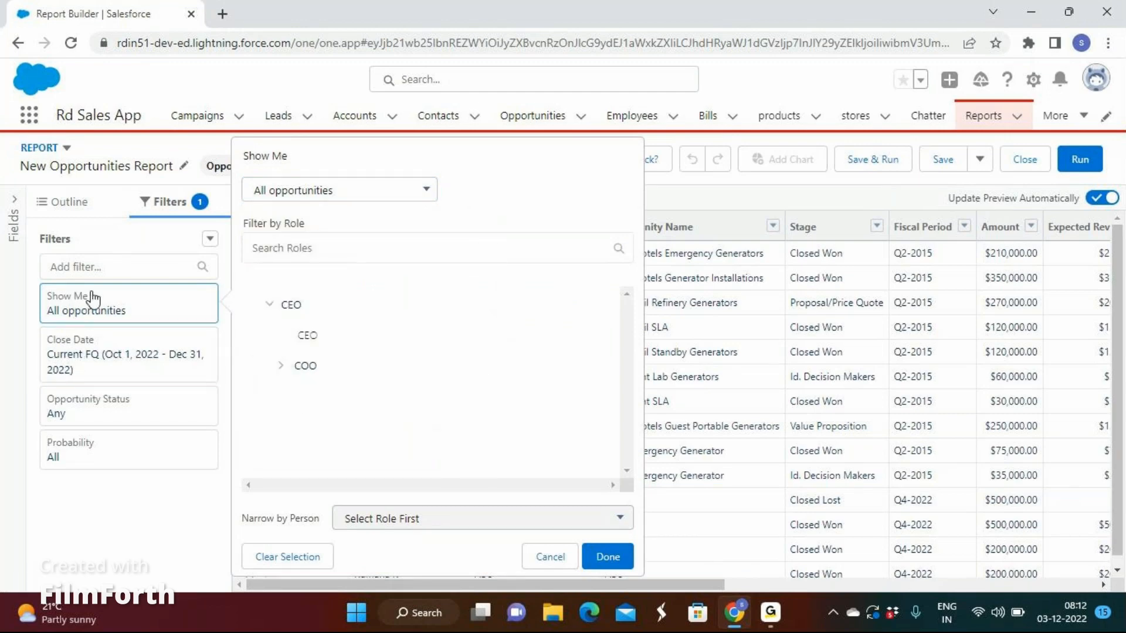
left_click(330, 191)
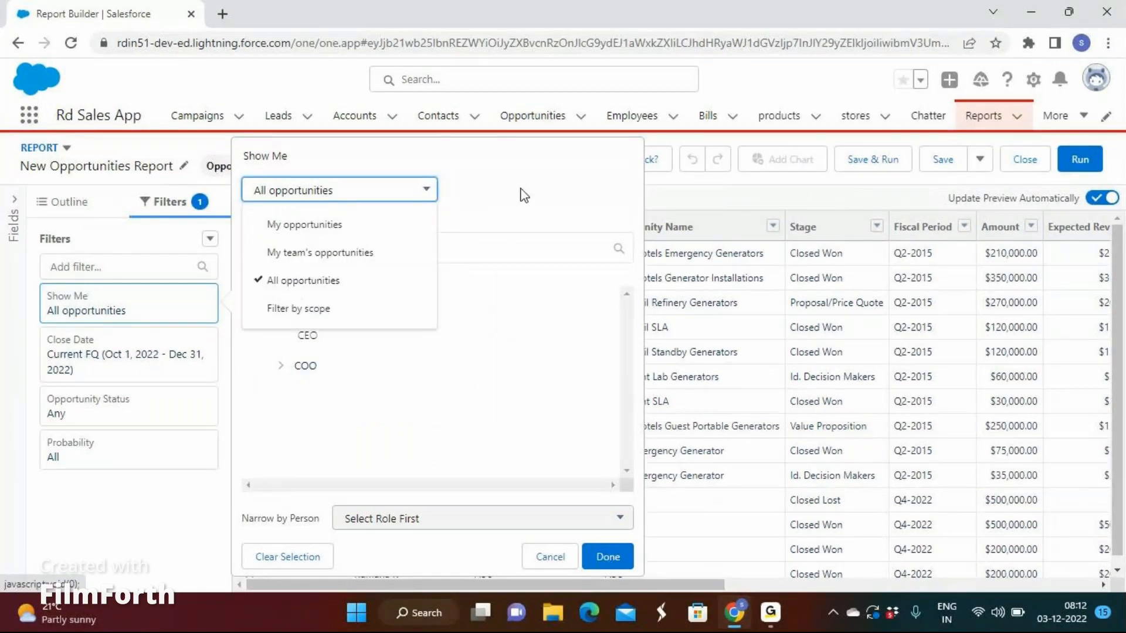
- Set the range of the report's Close Date filter to All Time and apply it
left_click(116, 363)
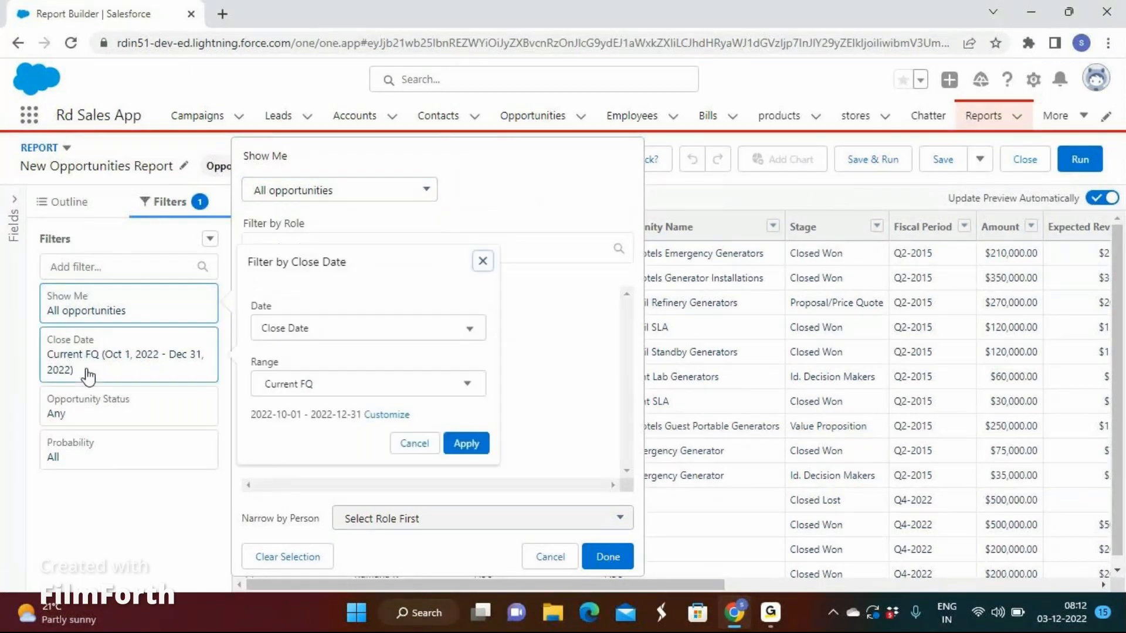
left_click(301, 400)
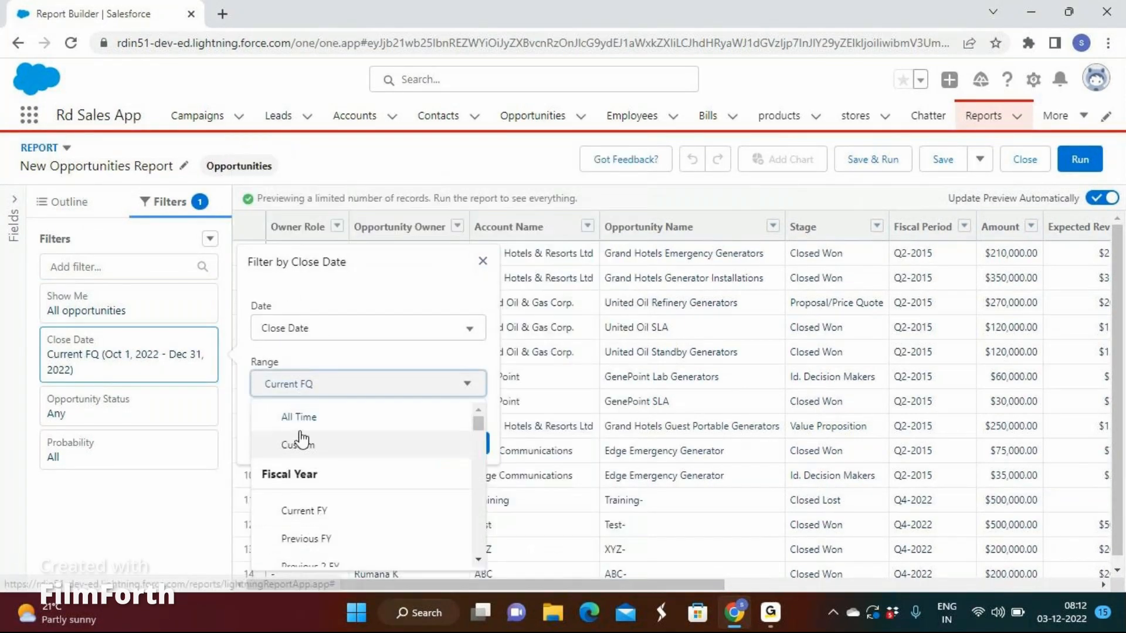
left_click(298, 441)
left_click(311, 387)
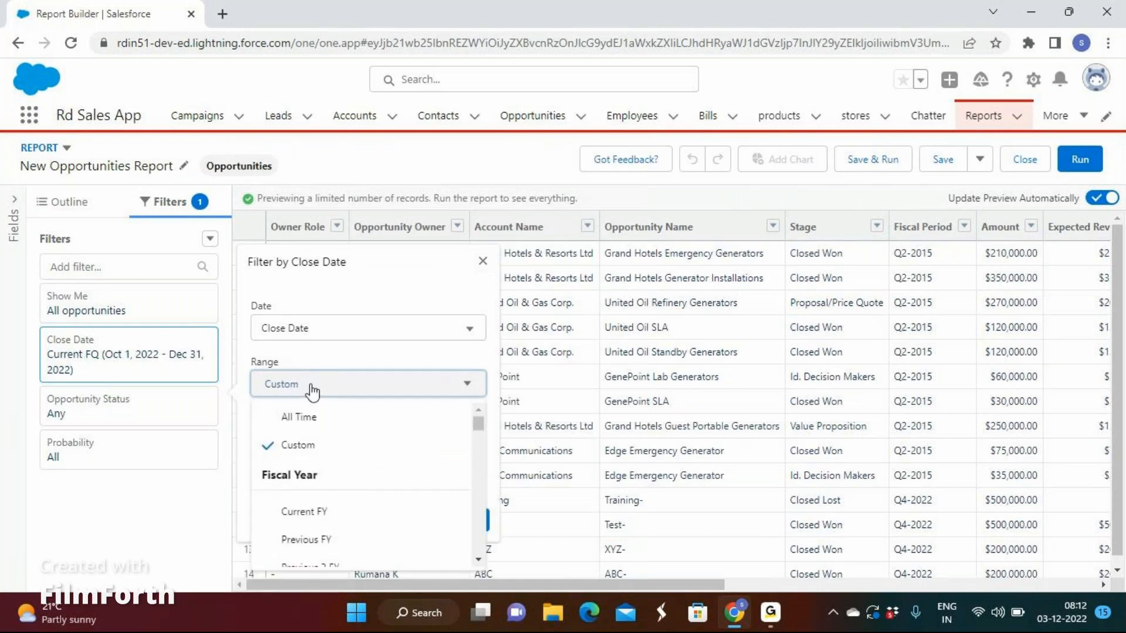
left_click(299, 417)
left_click(349, 390)
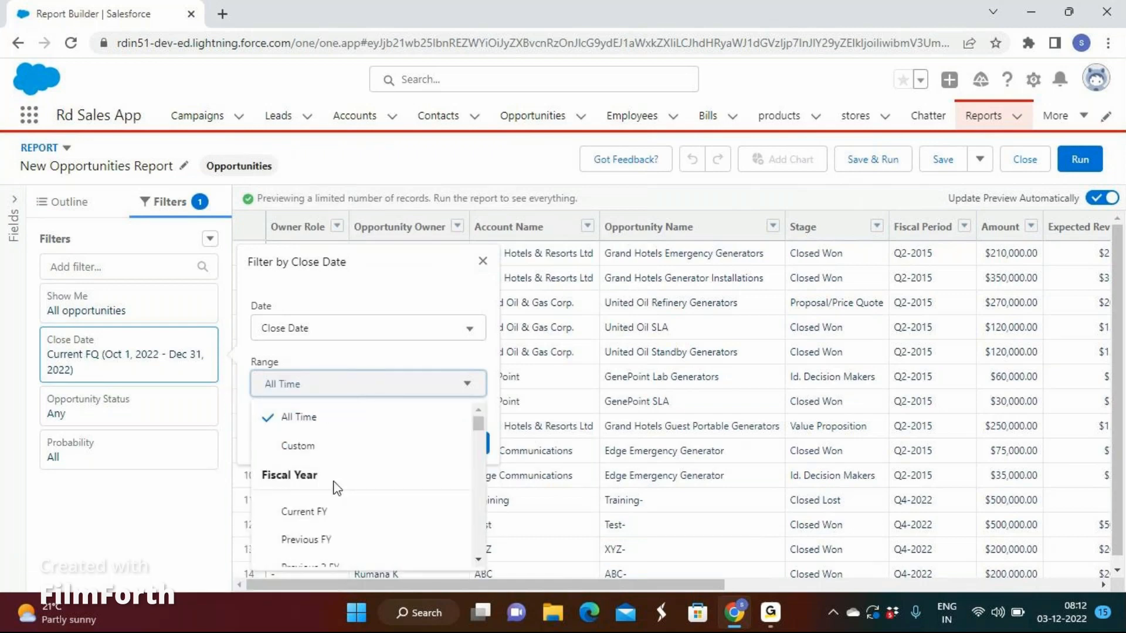
scroll(335, 485, "down", 5)
scroll(337, 488, "down", 4)
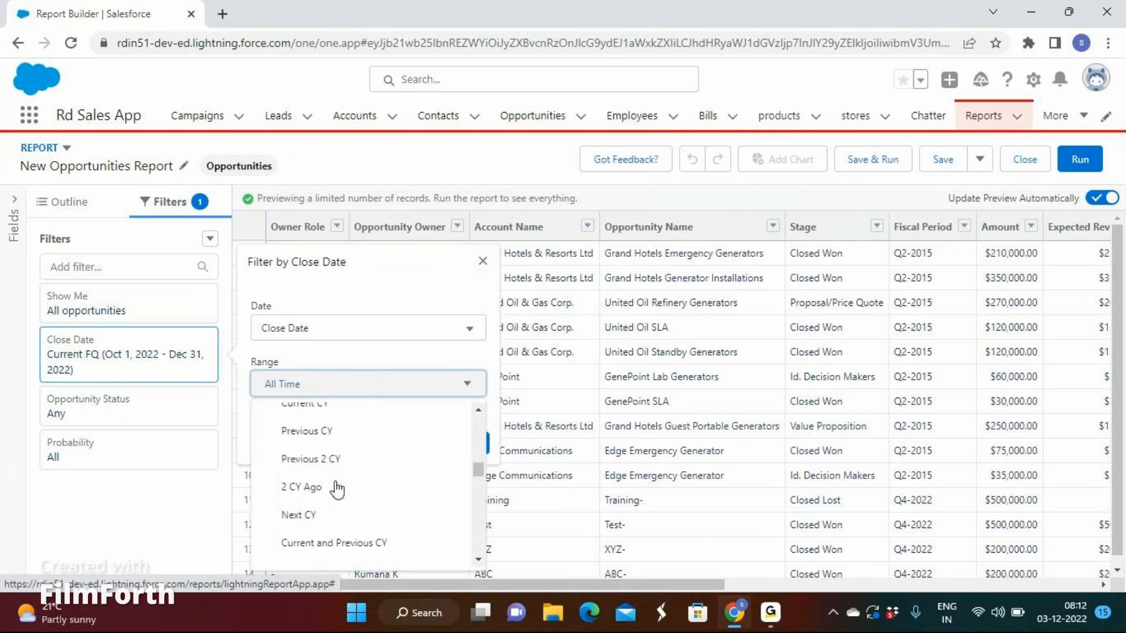
scroll(337, 488, "down", 8)
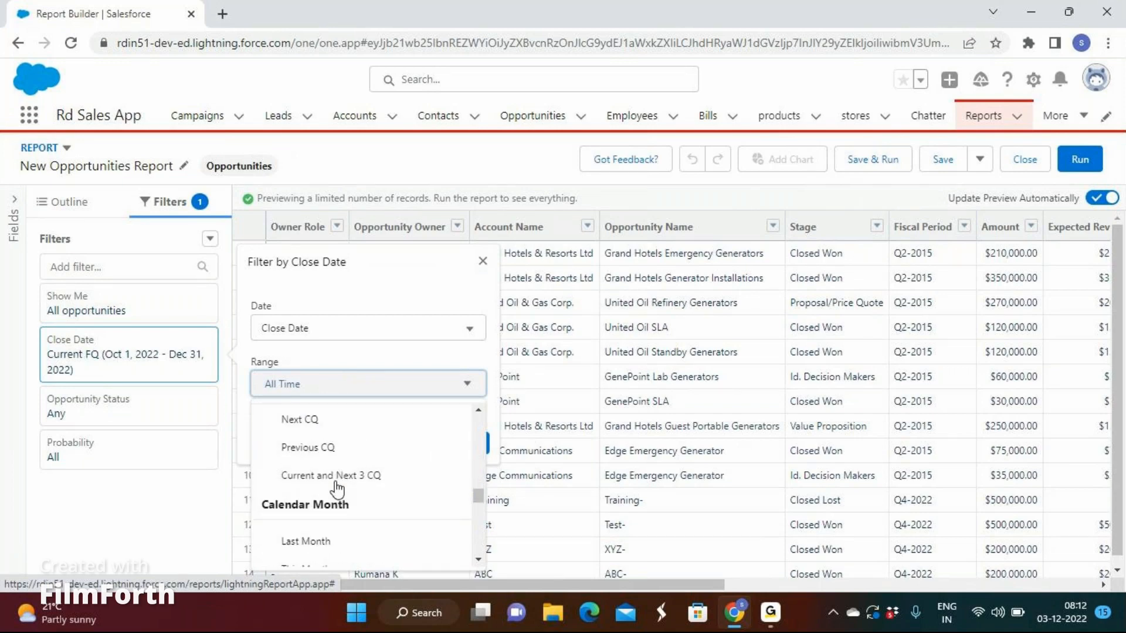
scroll(337, 489, "down", 4)
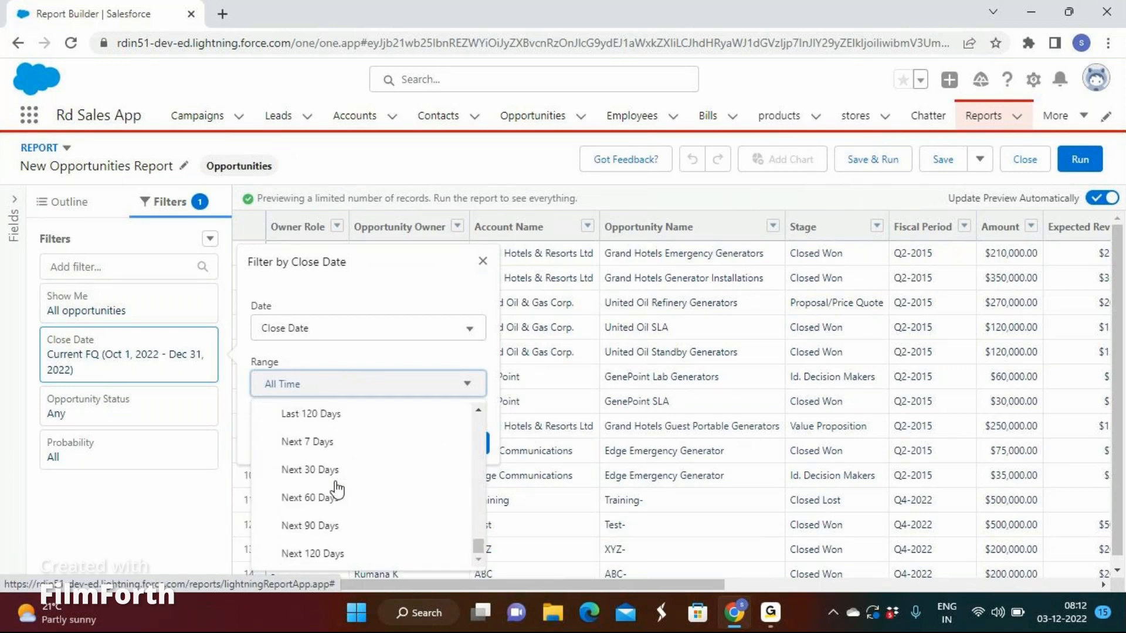
left_click(371, 394)
left_click(317, 397)
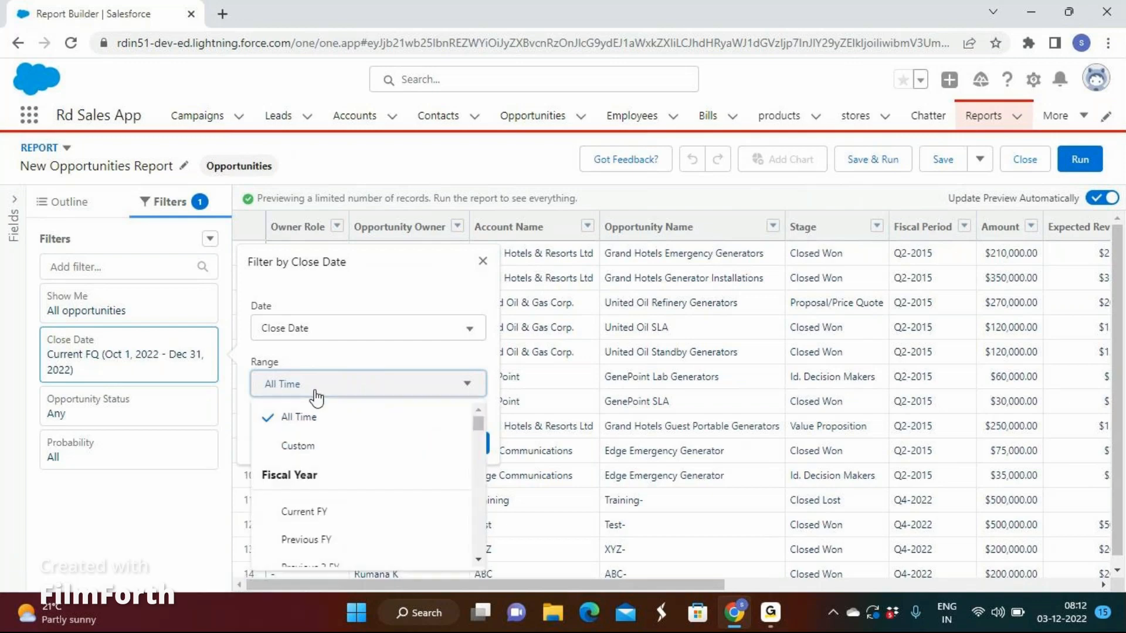
left_click(303, 416)
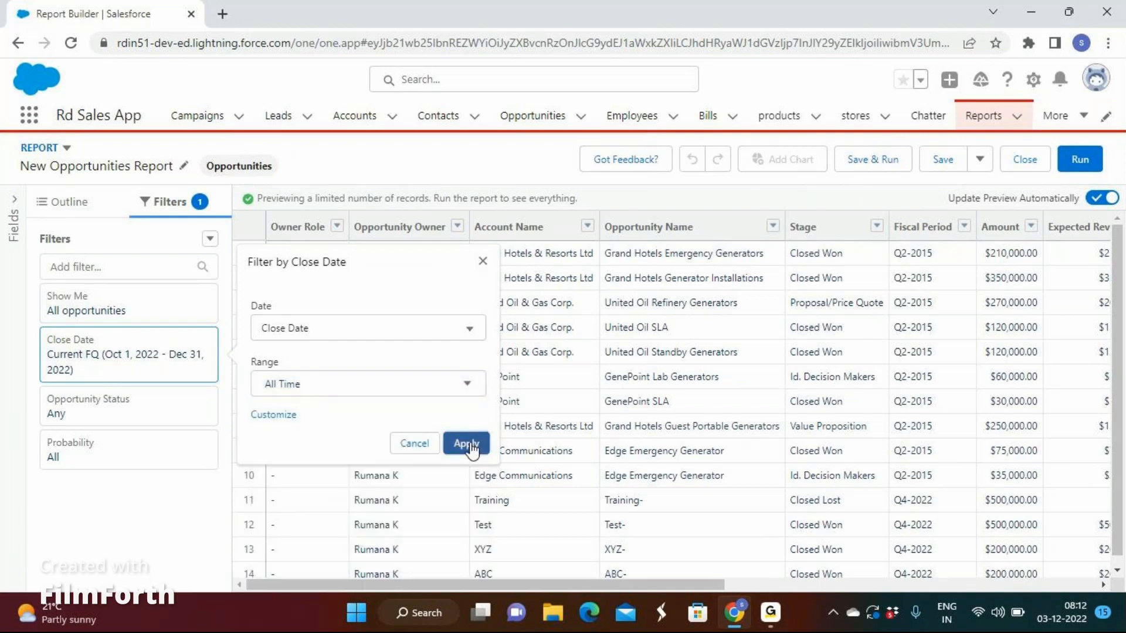
left_click(466, 443)
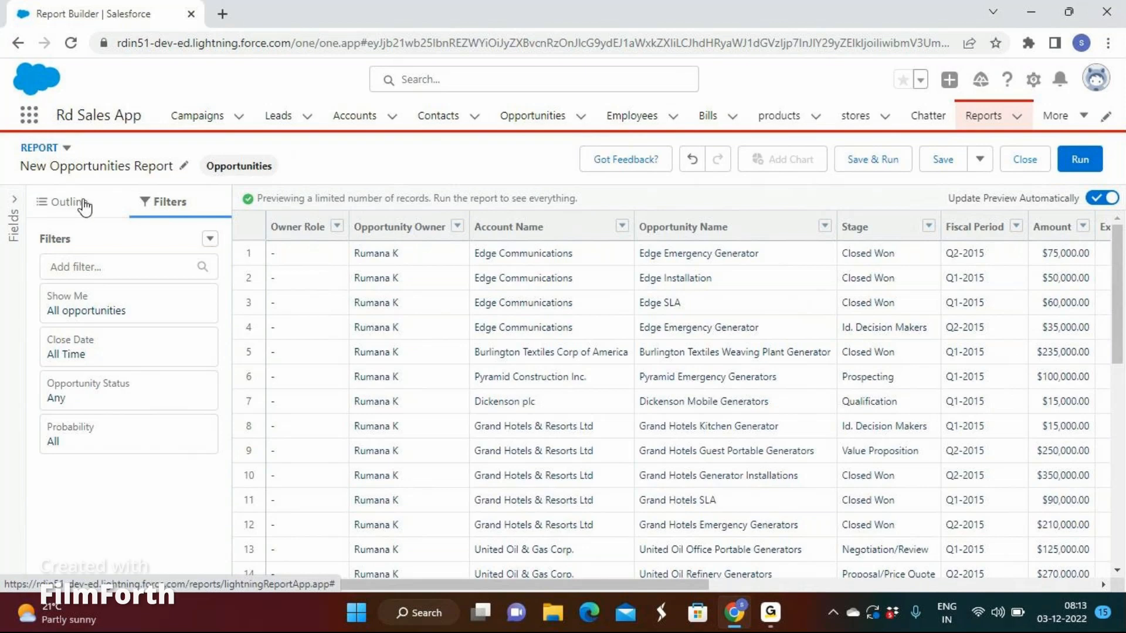
left_click_drag(43, 239, 148, 245)
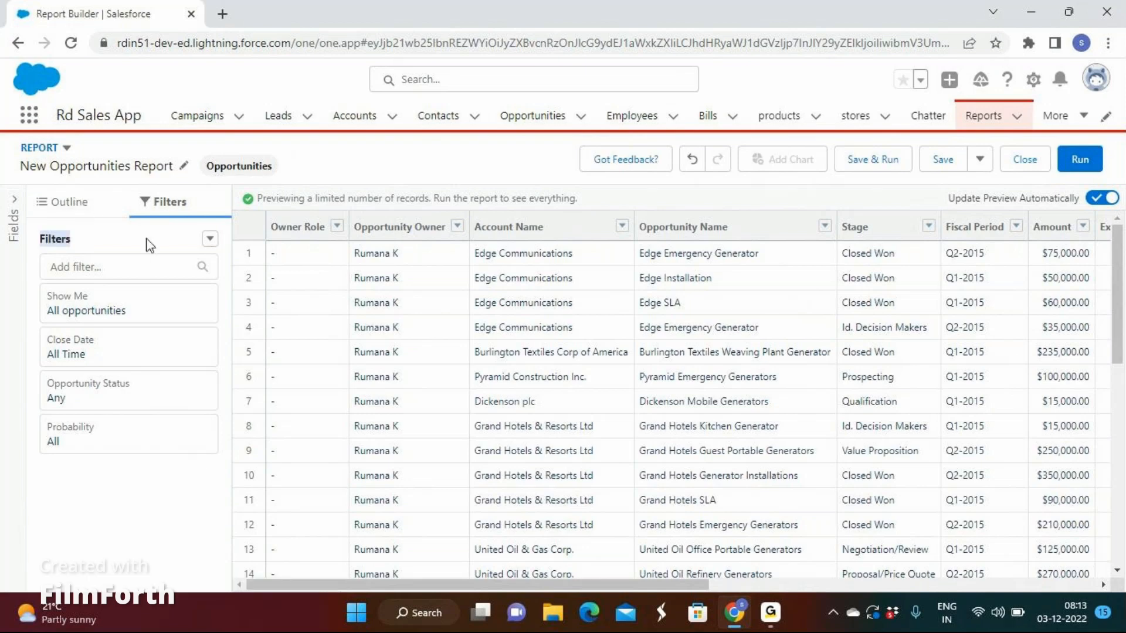
left_click(207, 241)
left_click(176, 295)
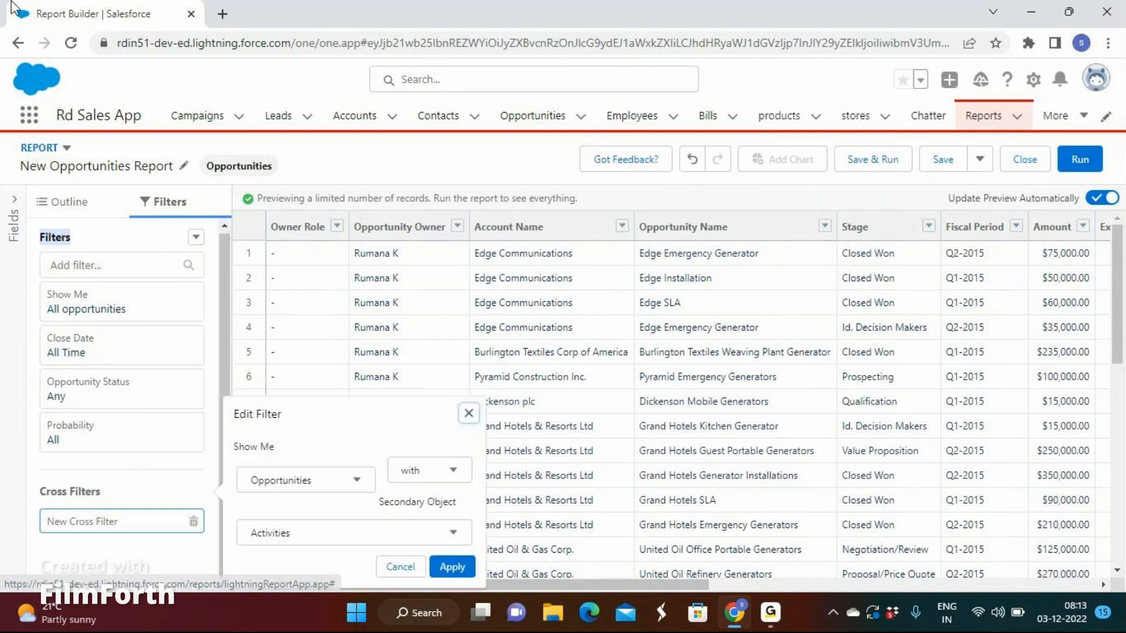
left_click(437, 470)
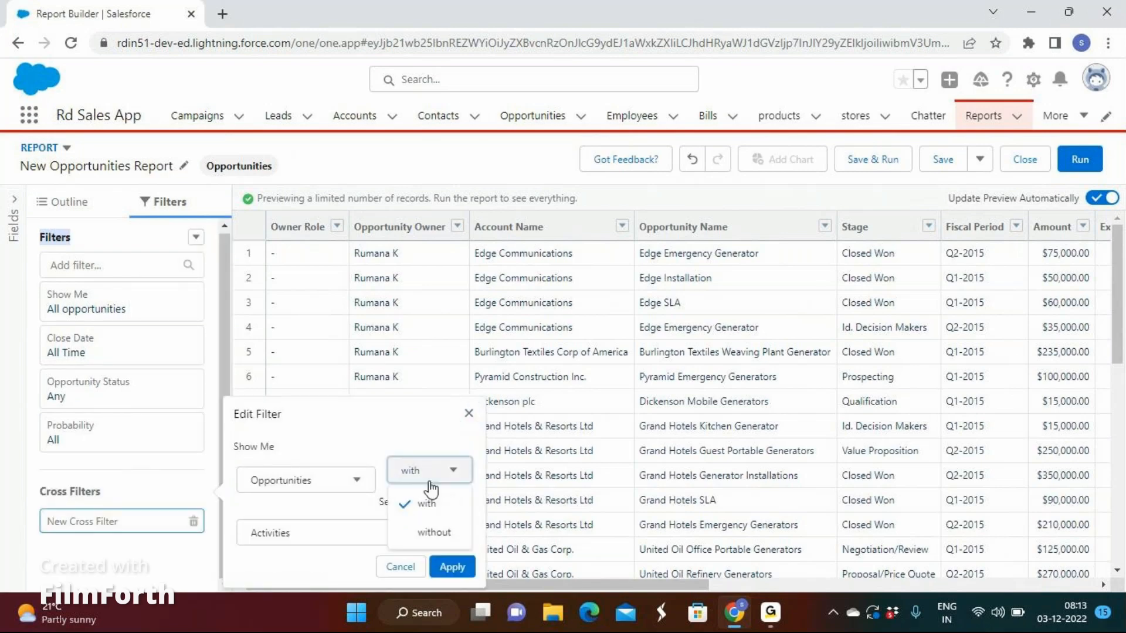
left_click(427, 532)
left_click(354, 535)
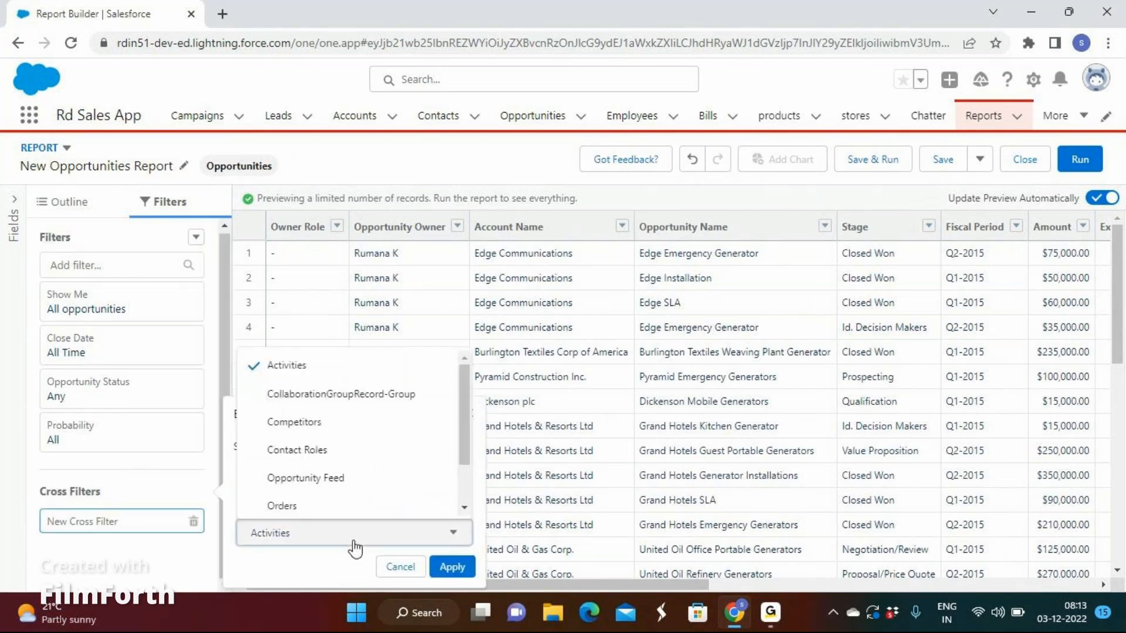
scroll(356, 465, "down", 2)
left_click(303, 550)
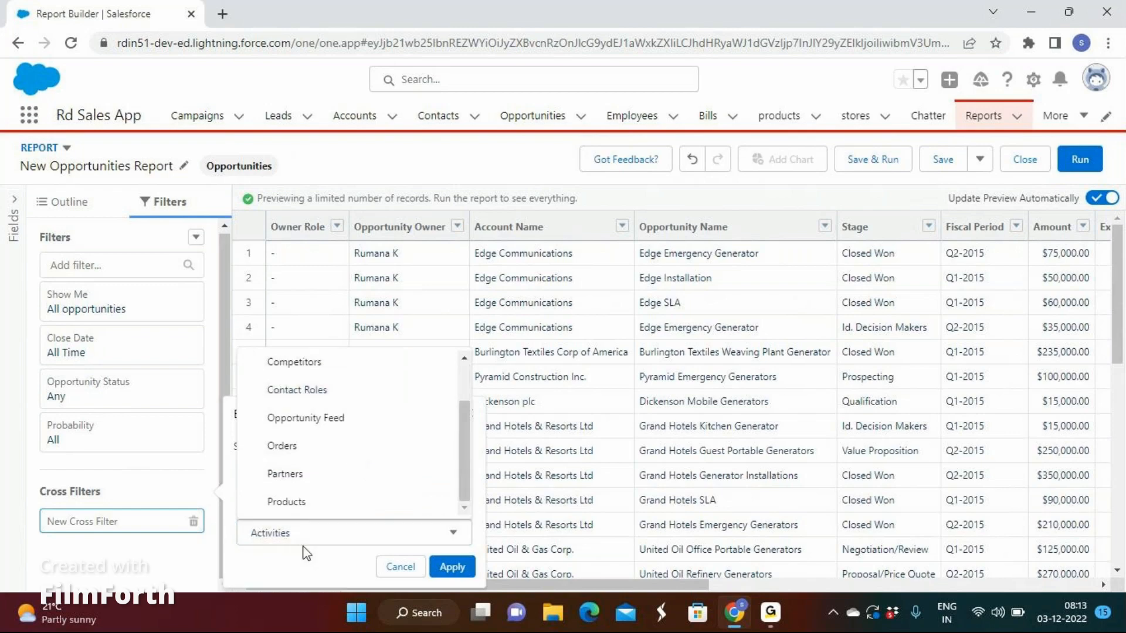
left_click(397, 566)
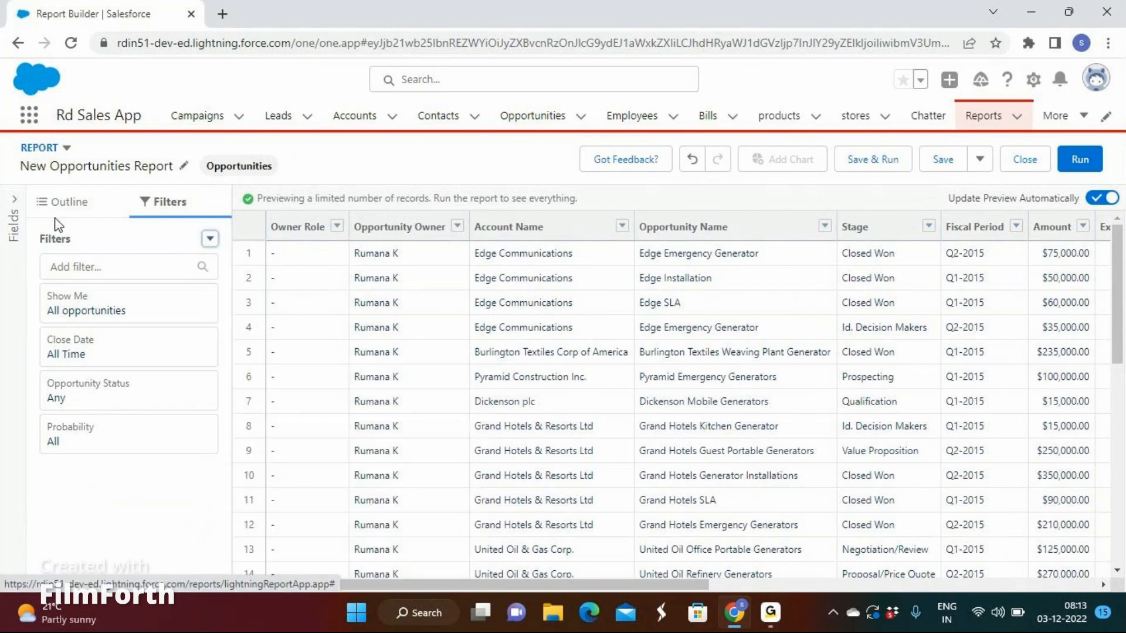
- Remove the Owner Role and Opportunity Owner columns from the report
left_click(63, 204)
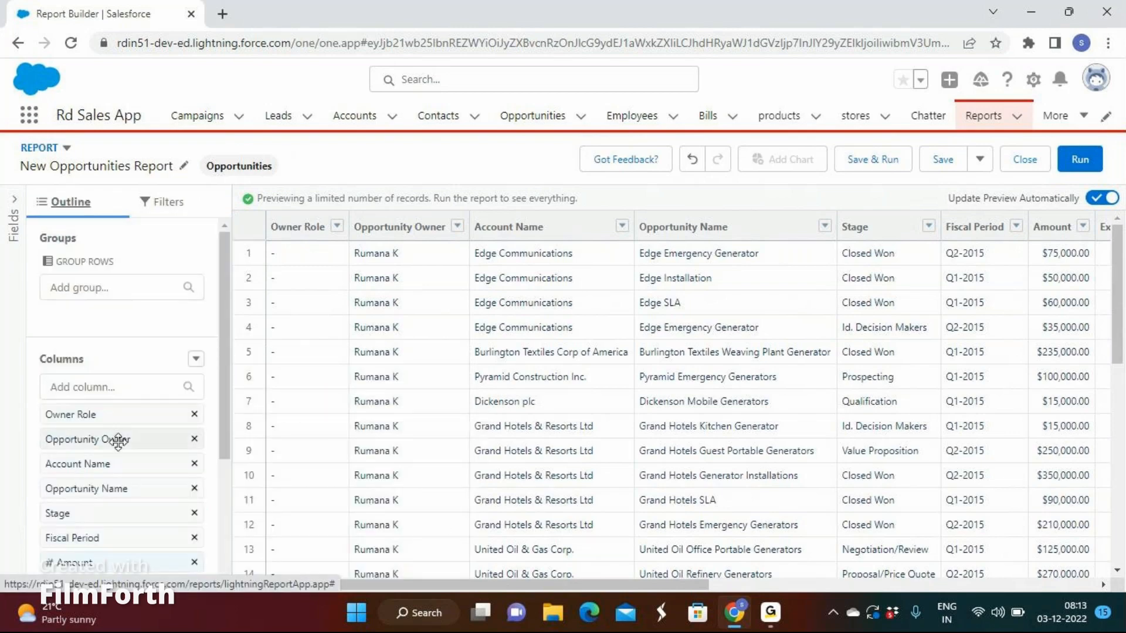
left_click(337, 227)
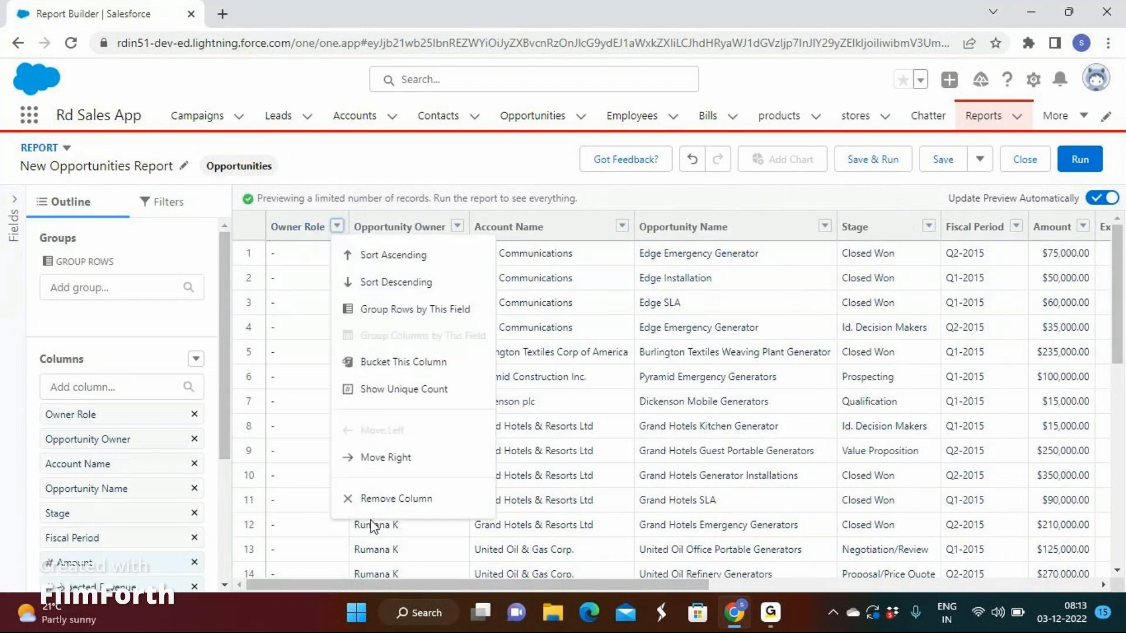
left_click(378, 499)
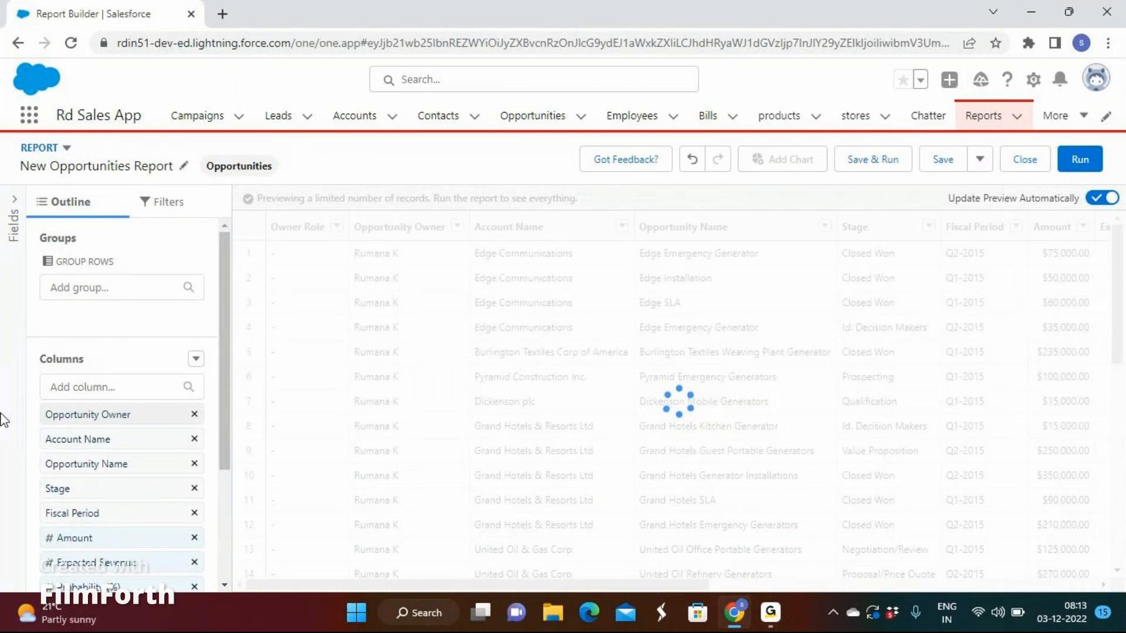
left_click(194, 415)
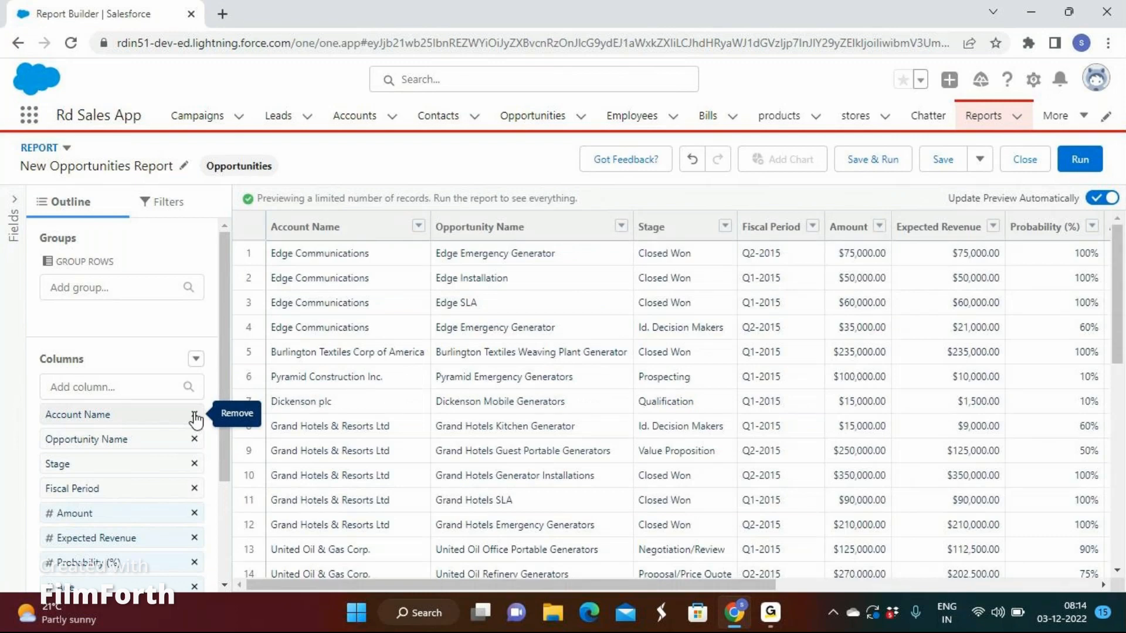
- Remove the Next Step, Created Date, Close Date, Probability (%), Amount, Stage, Age and Expected Revenue columns from the report
scroll(139, 501, "down", 3)
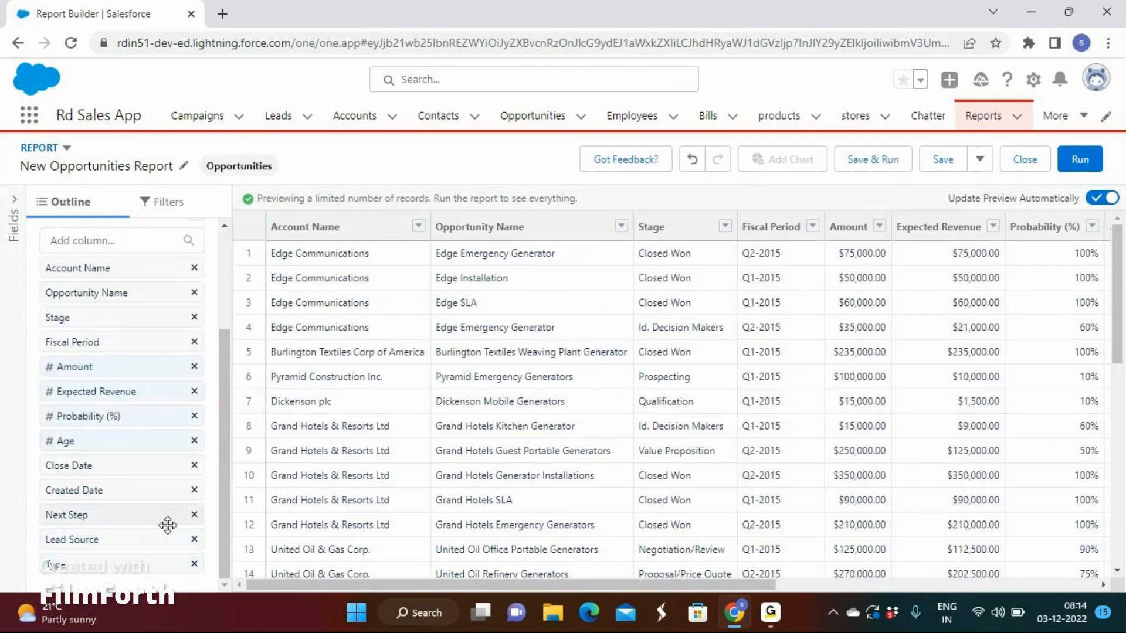
left_click(195, 515)
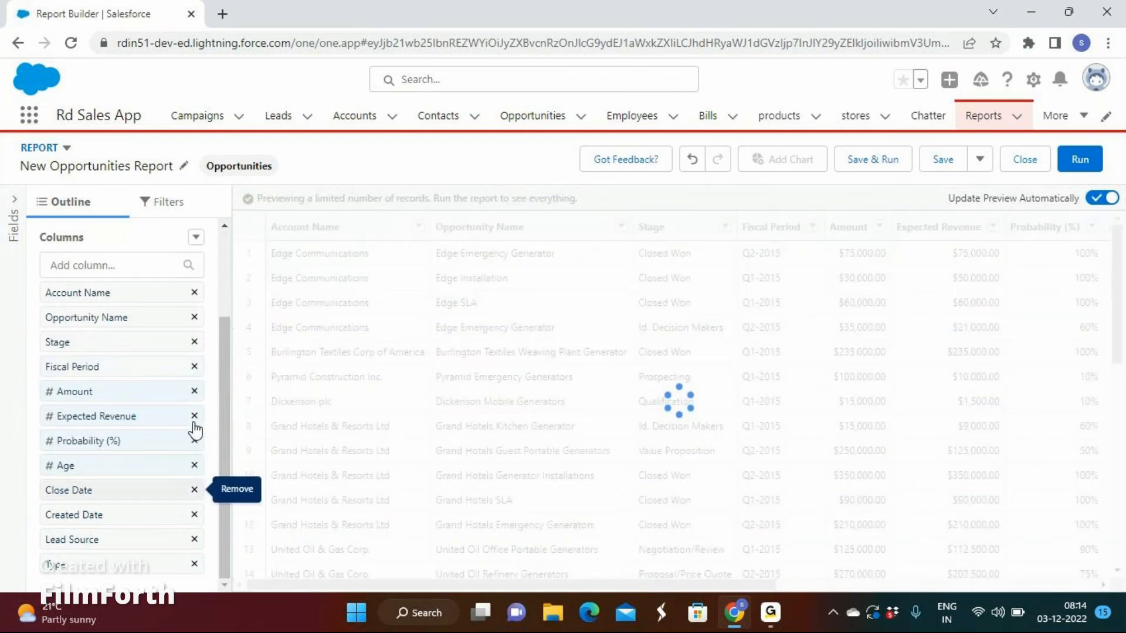
left_click(194, 516)
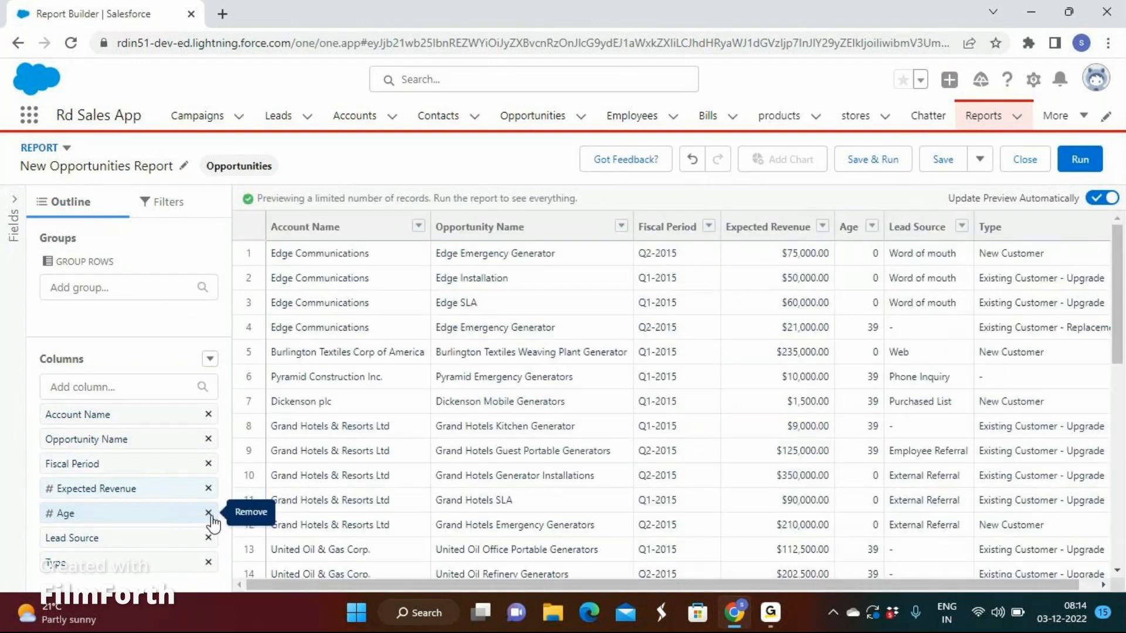
left_click(209, 513)
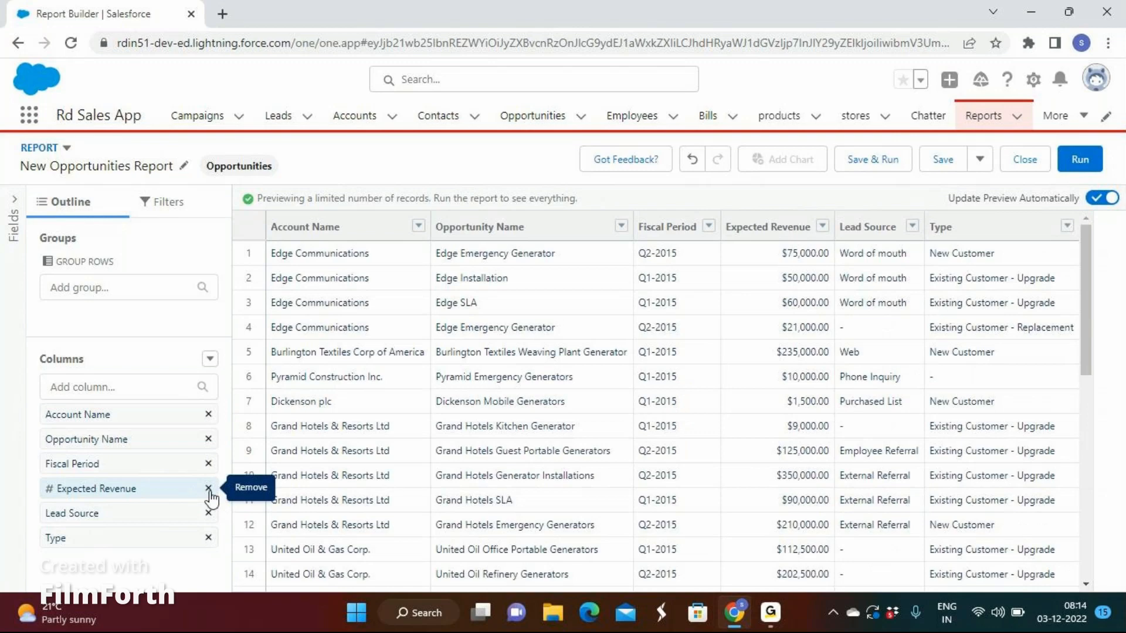
left_click(209, 489)
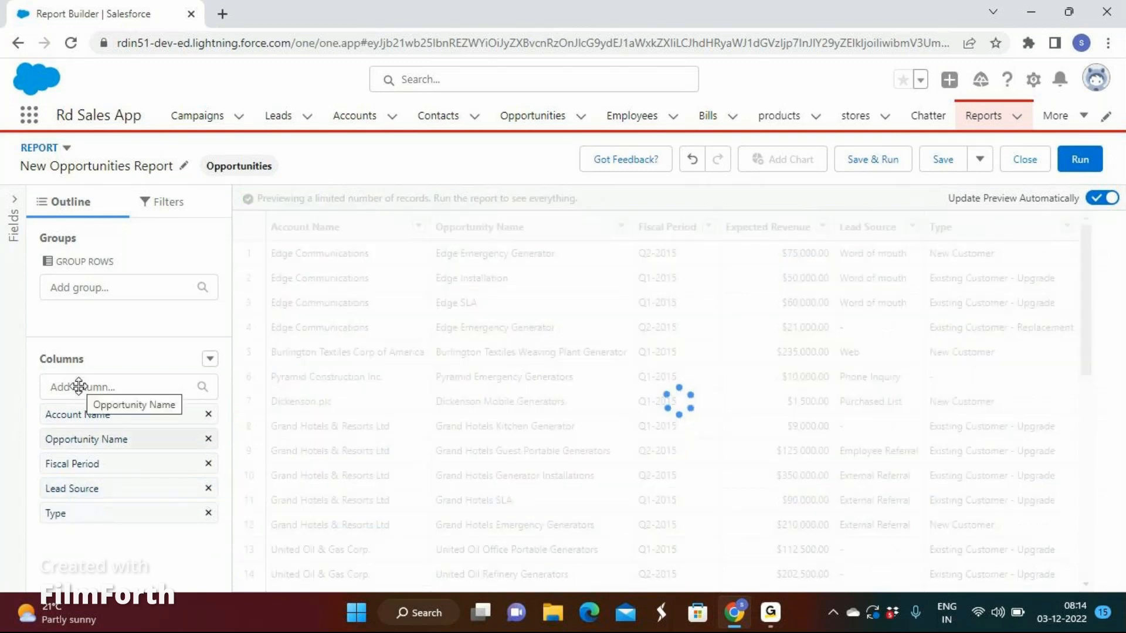
- Add the Amount and Created By fields as report columns
left_click(79, 386)
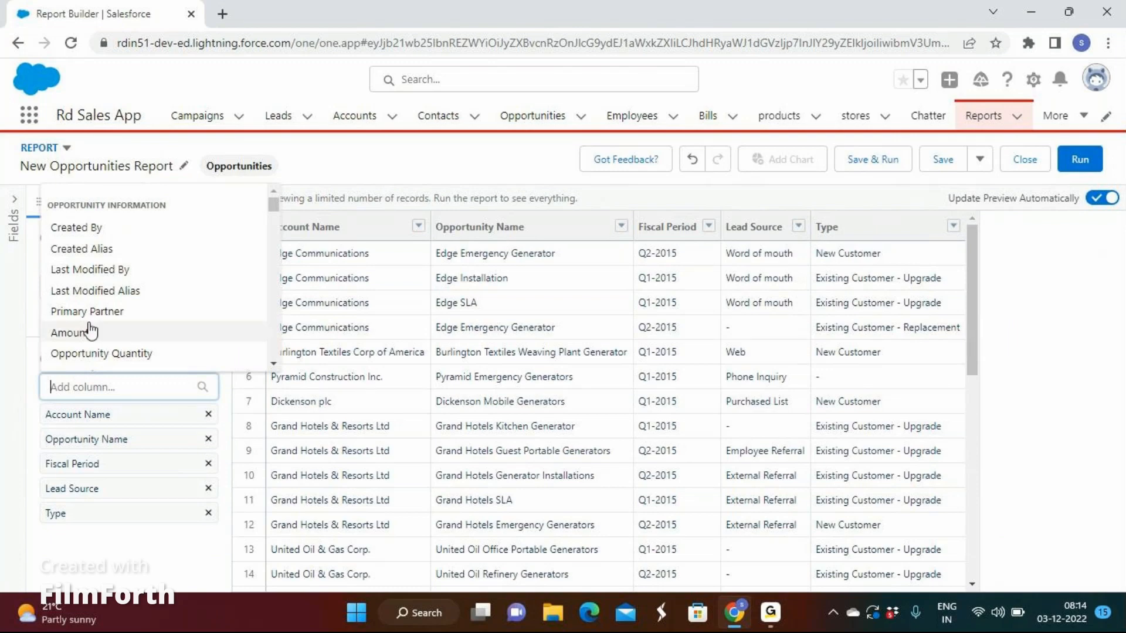
left_click(88, 331)
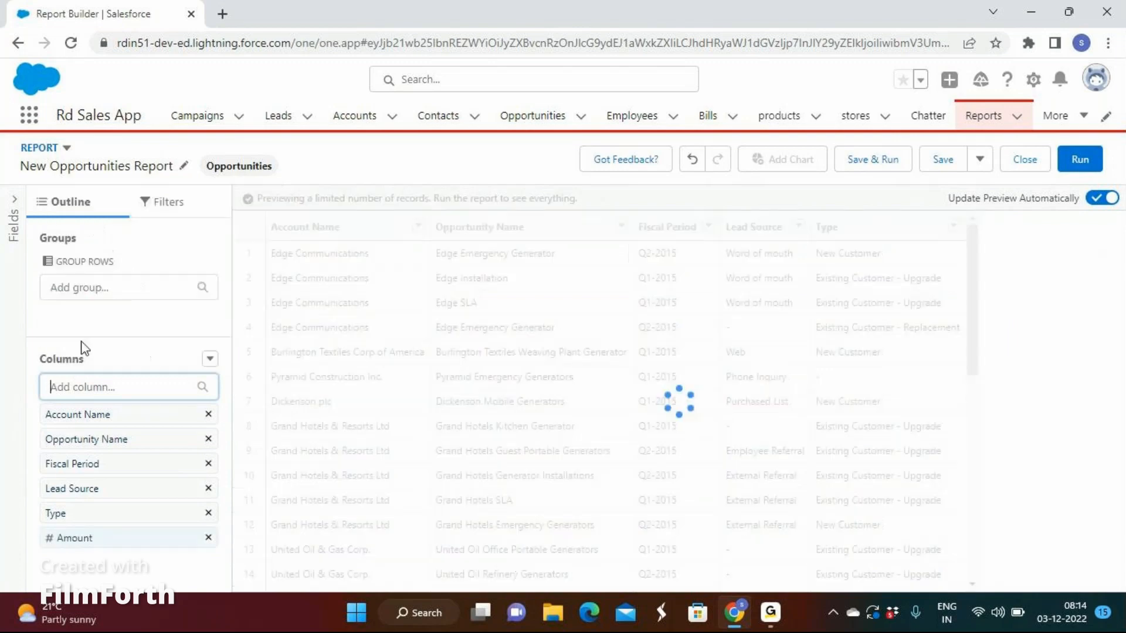
left_click(78, 385)
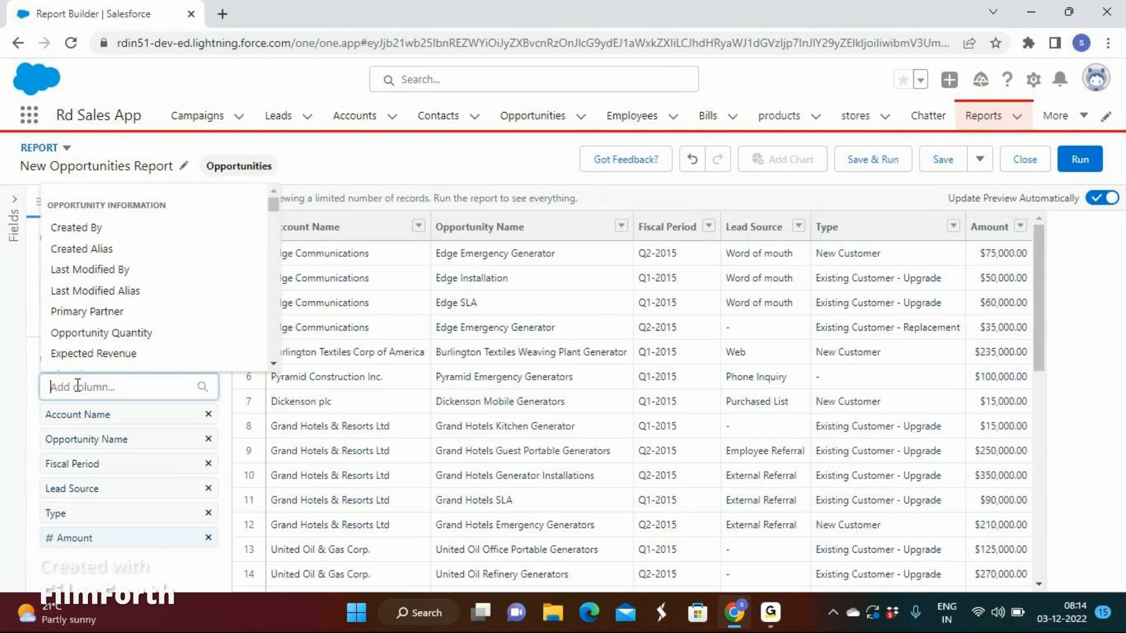
left_click(92, 230)
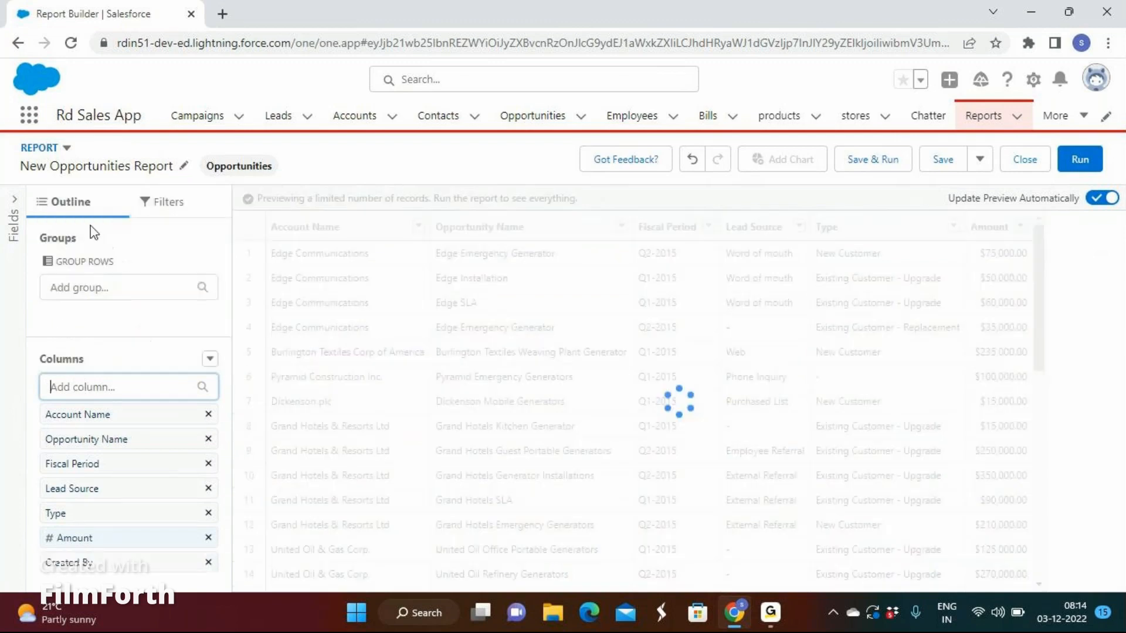
- Try adding Created Alias from the full field list as a report column and remove it again
left_click(15, 230)
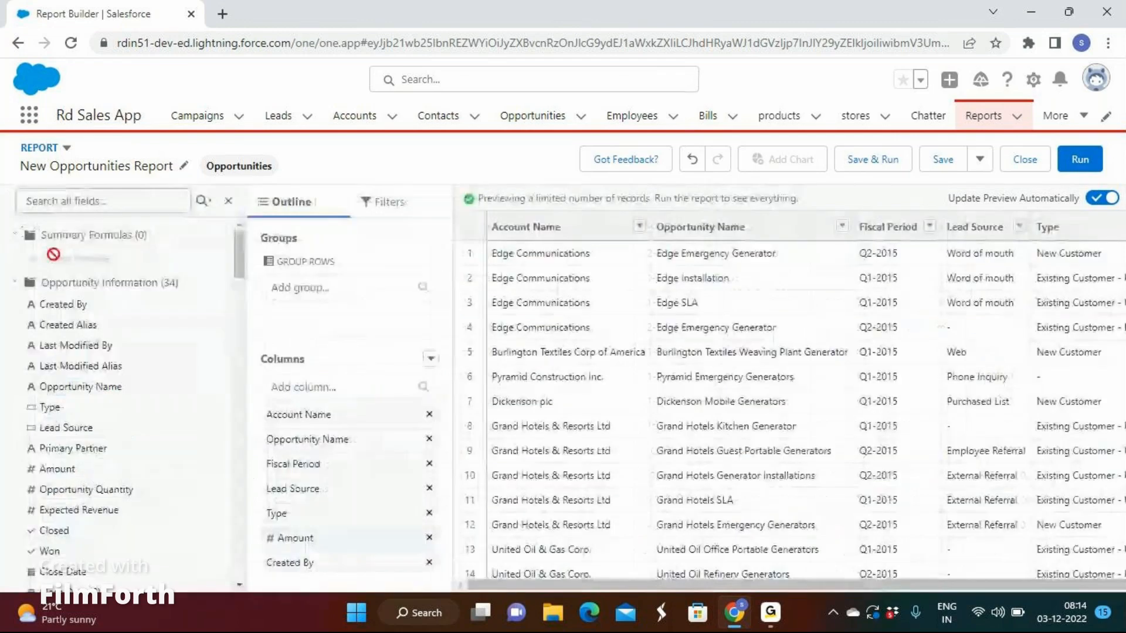
left_click(73, 329)
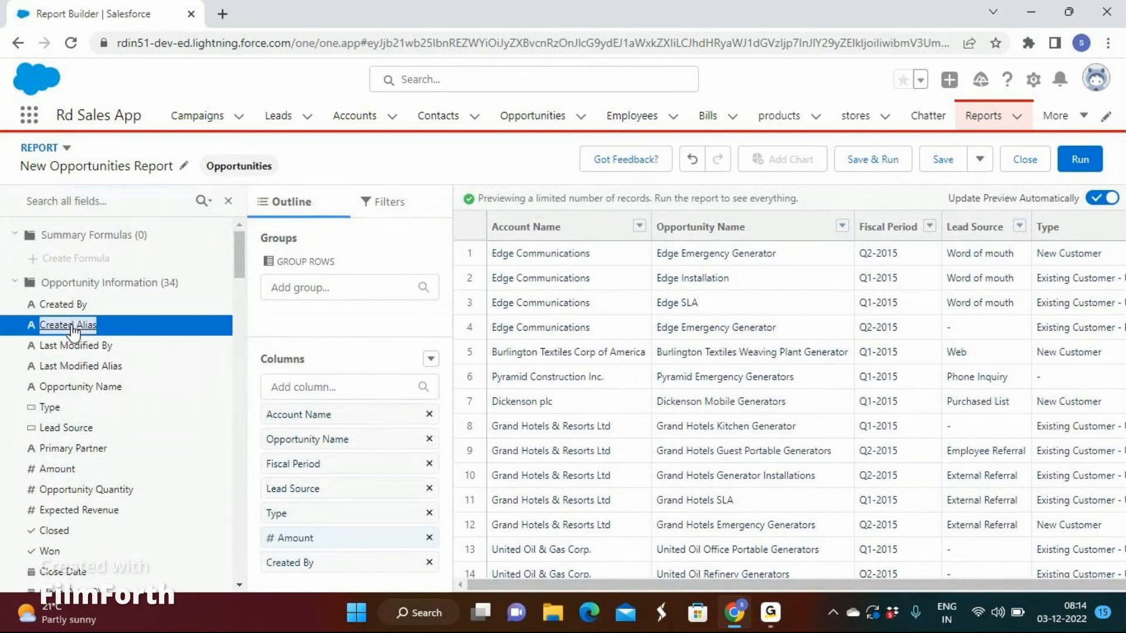
double_click(73, 329)
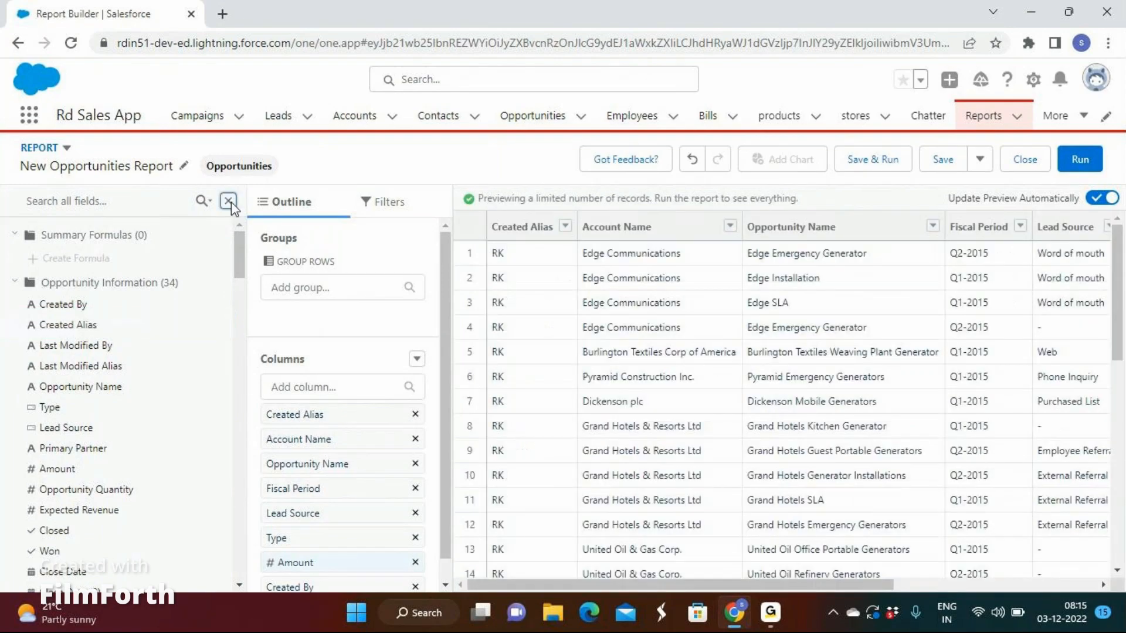
left_click(229, 203)
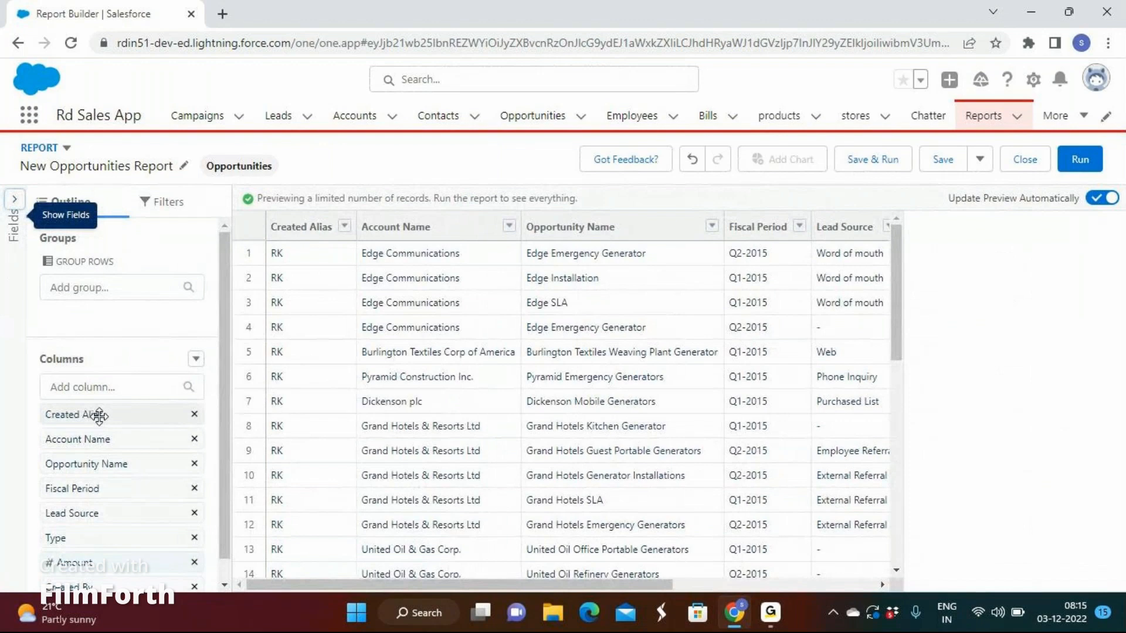
left_click(194, 415)
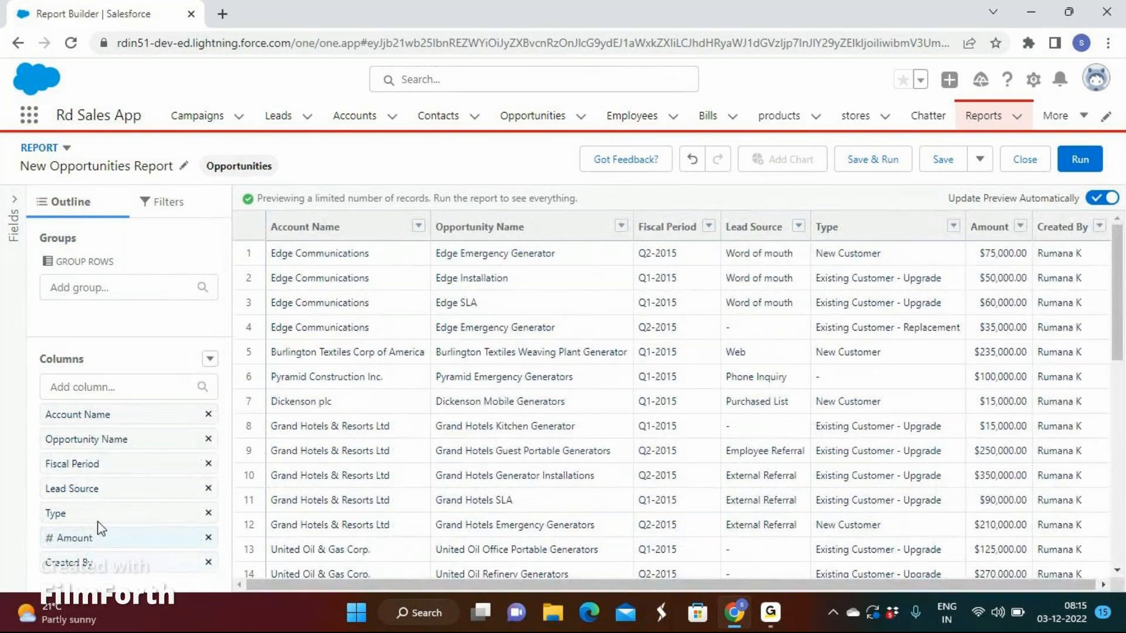
- Reorder the report columns so that Type directly follows Amount, and remove the Created By column
left_click_drag(93, 505, 107, 428)
left_click_drag(77, 513, 117, 463)
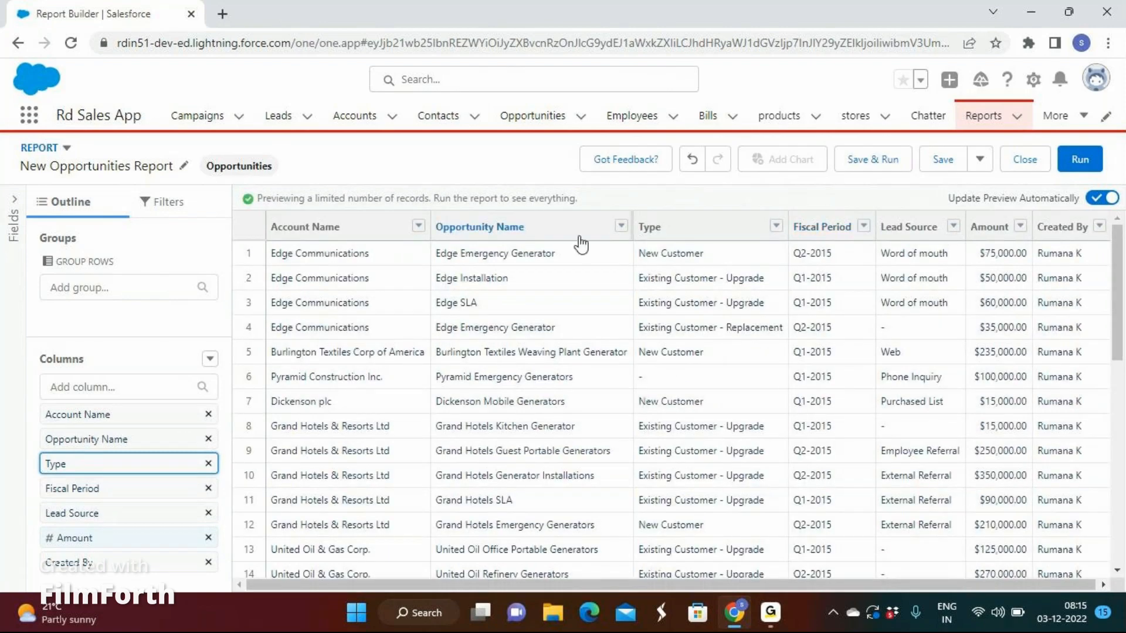
left_click_drag(655, 234, 1073, 231)
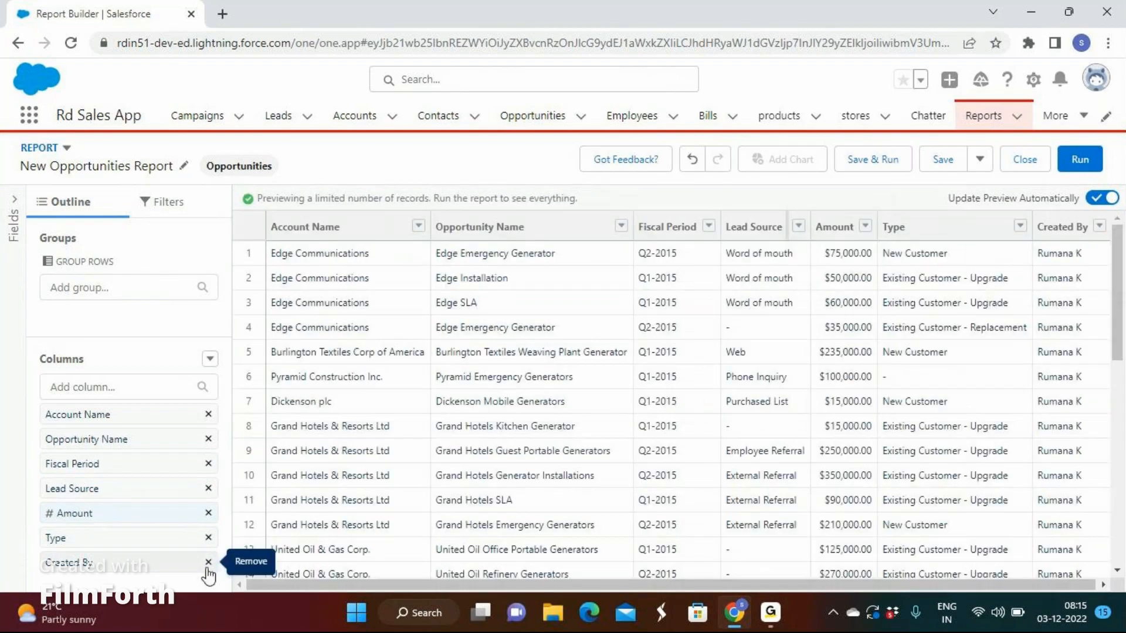
left_click(208, 563)
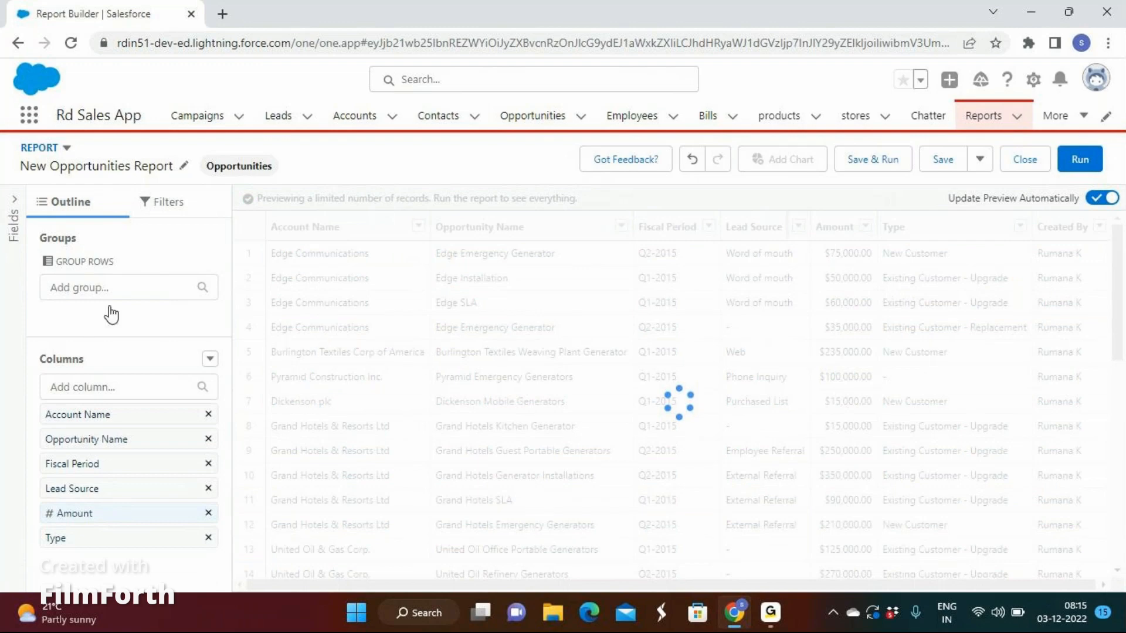
left_click(82, 387)
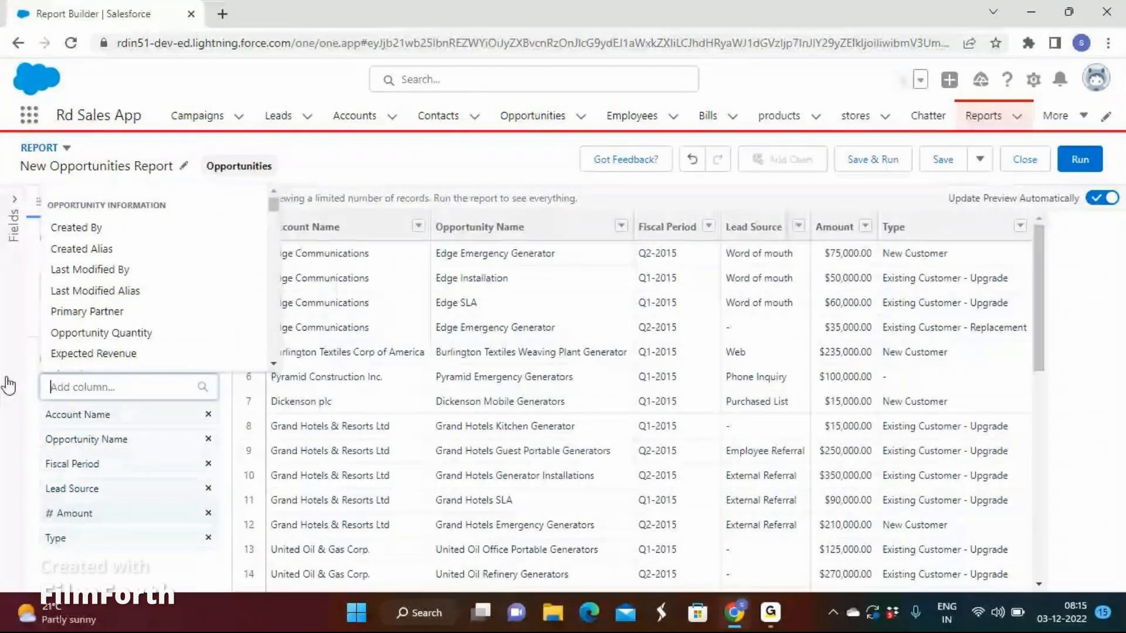
left_click(33, 361)
- Group the report rows by Lead Source
left_click(98, 287)
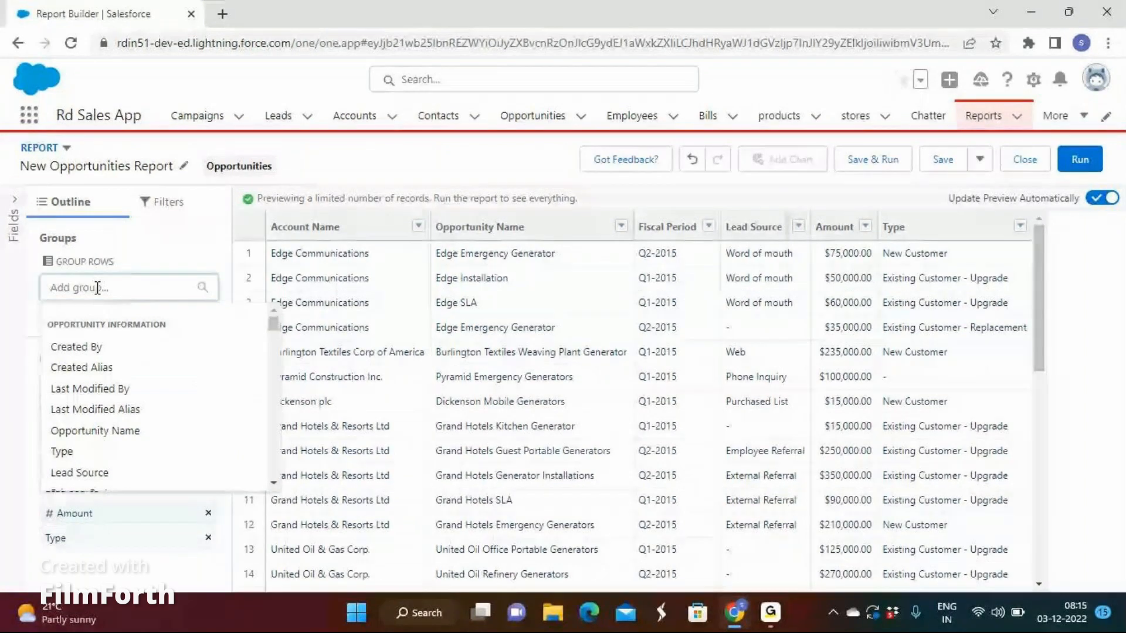
type("lead")
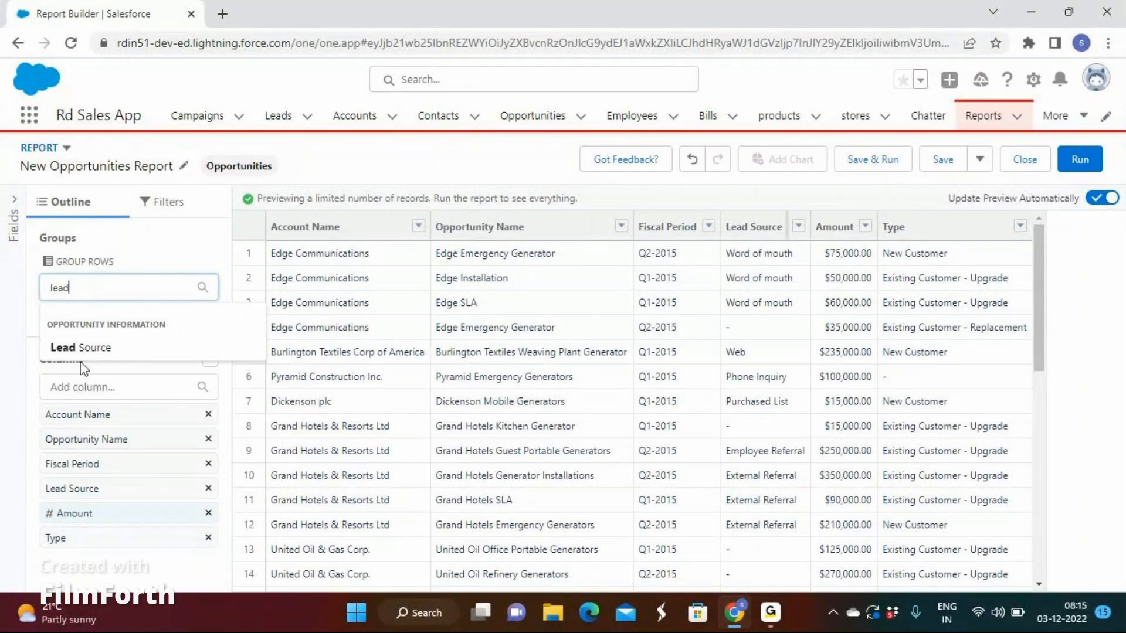
left_click(85, 351)
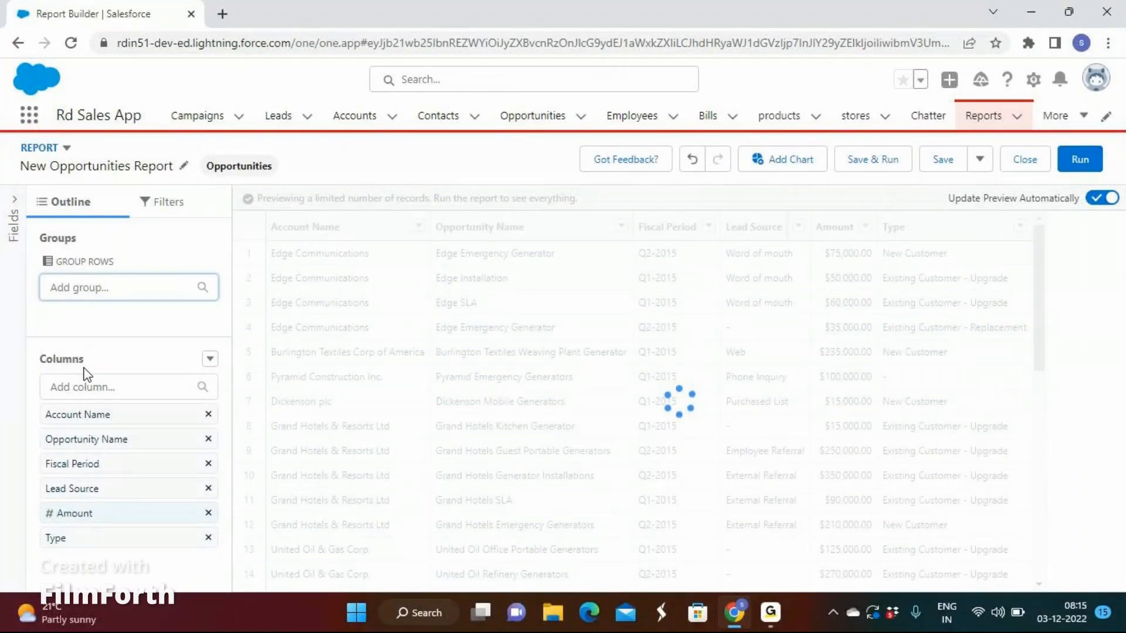
- Group the report columns by Stage
left_click(78, 376)
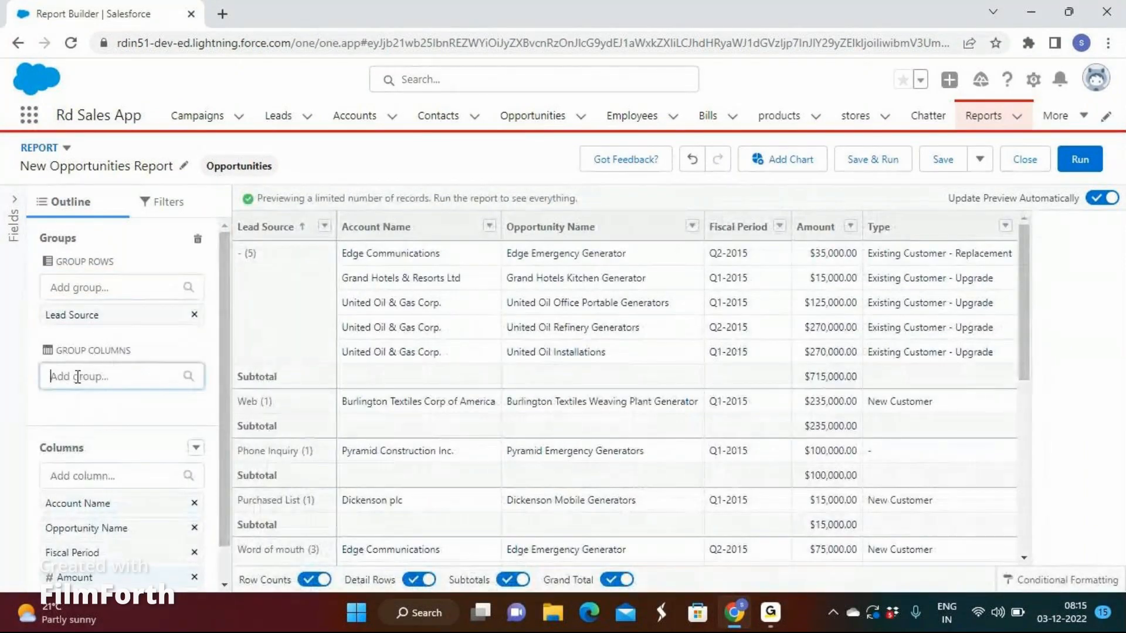
type("s")
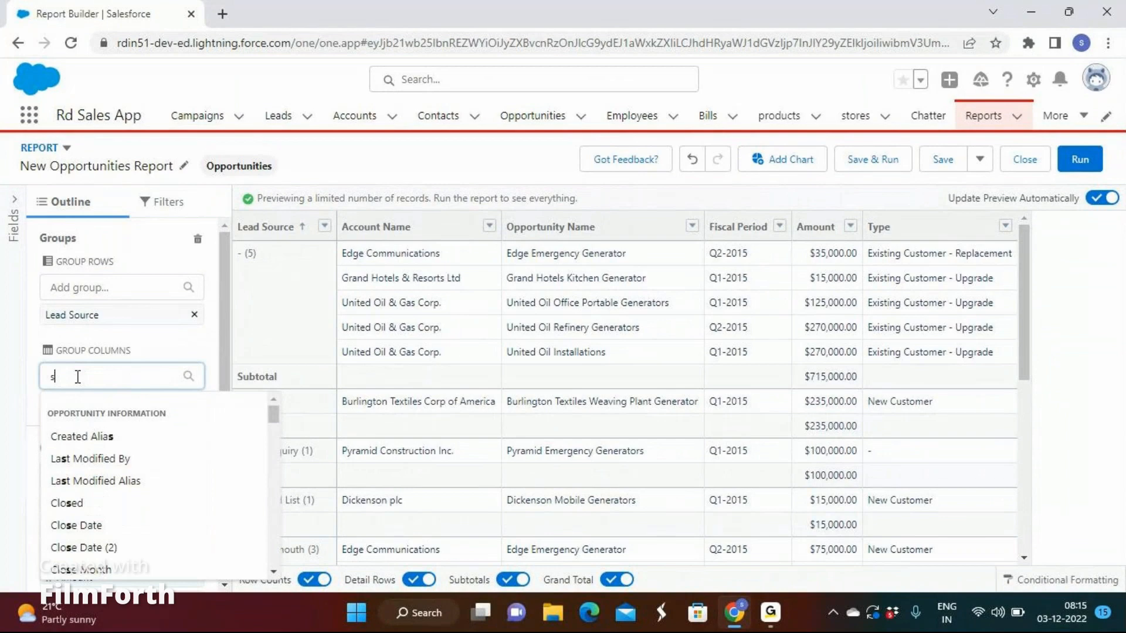
type("tage")
left_click(87, 461)
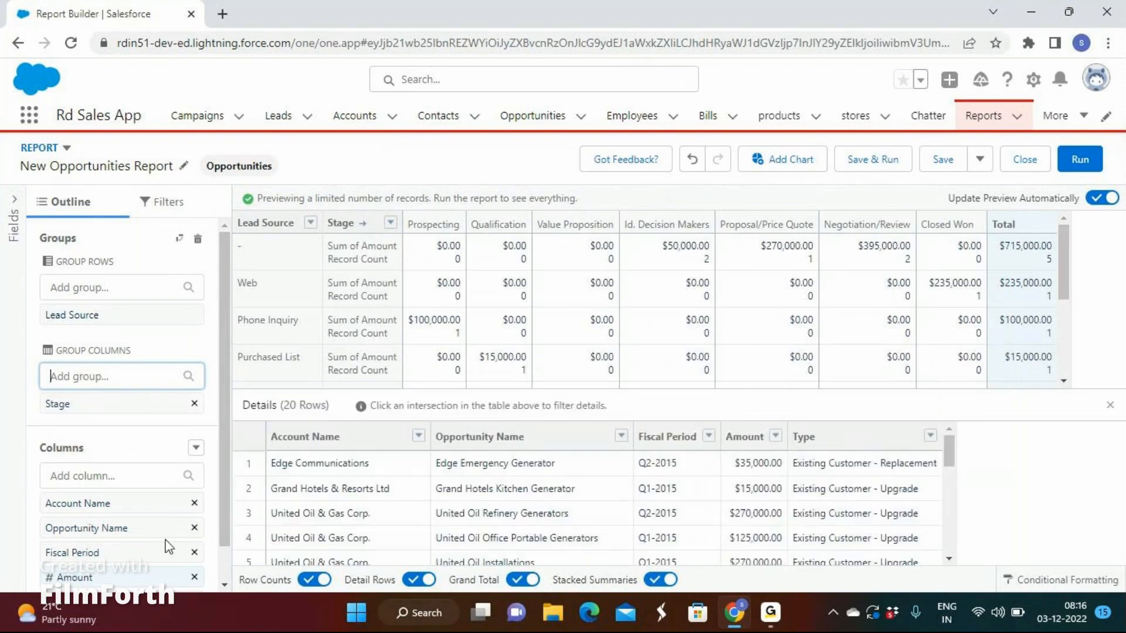
- Start a bucket column on the Amount field and name it Level
scroll(168, 539, "down", 2)
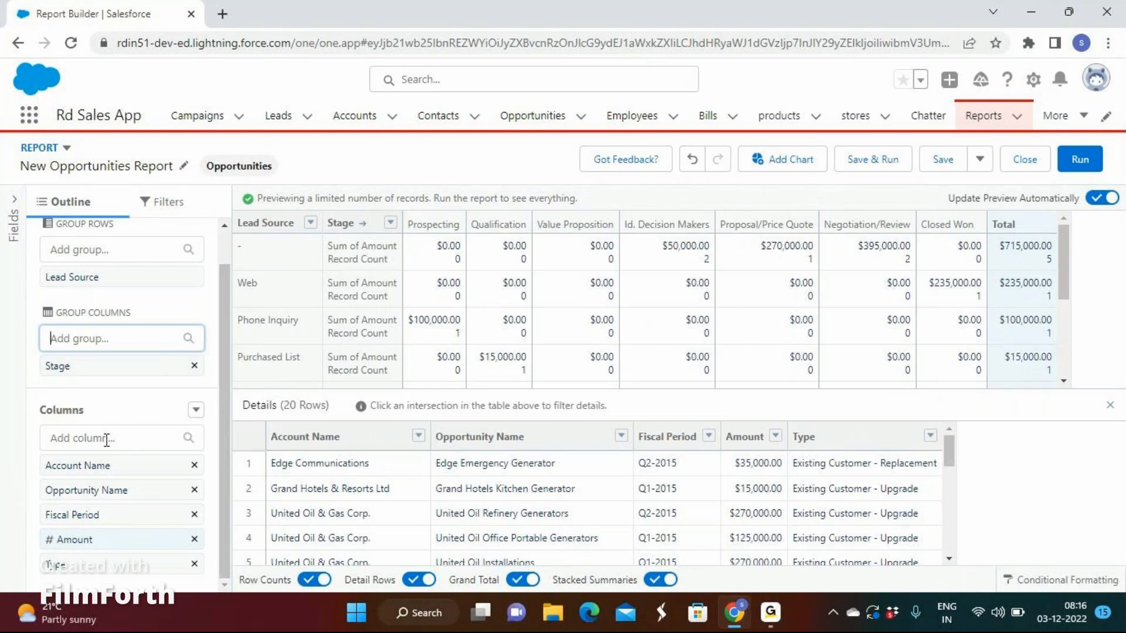
left_click(196, 410)
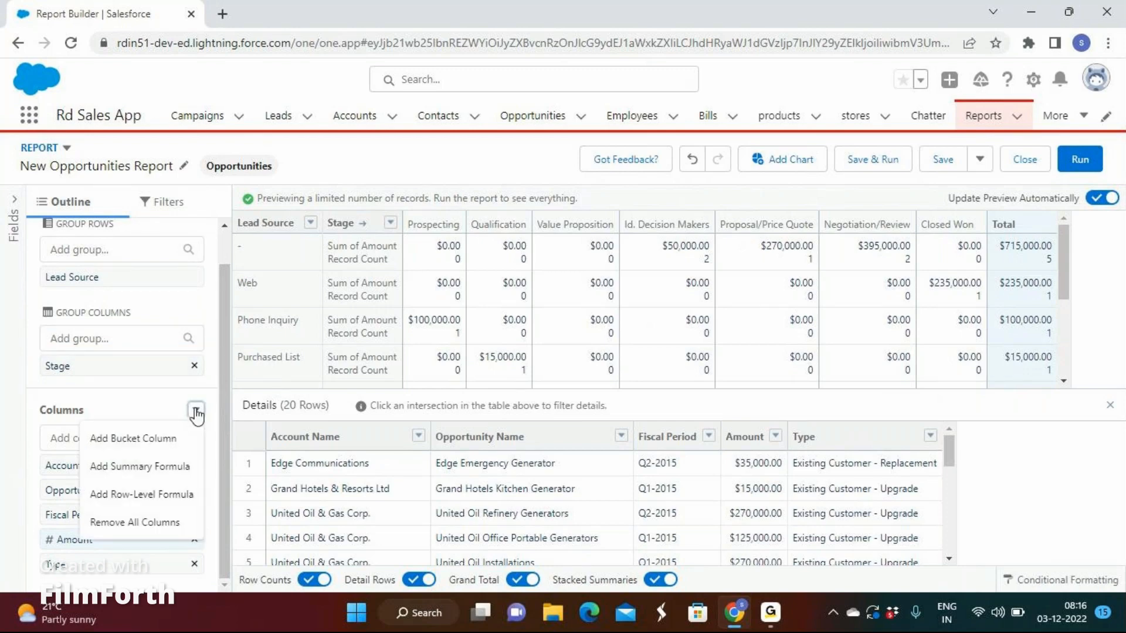
left_click(167, 438)
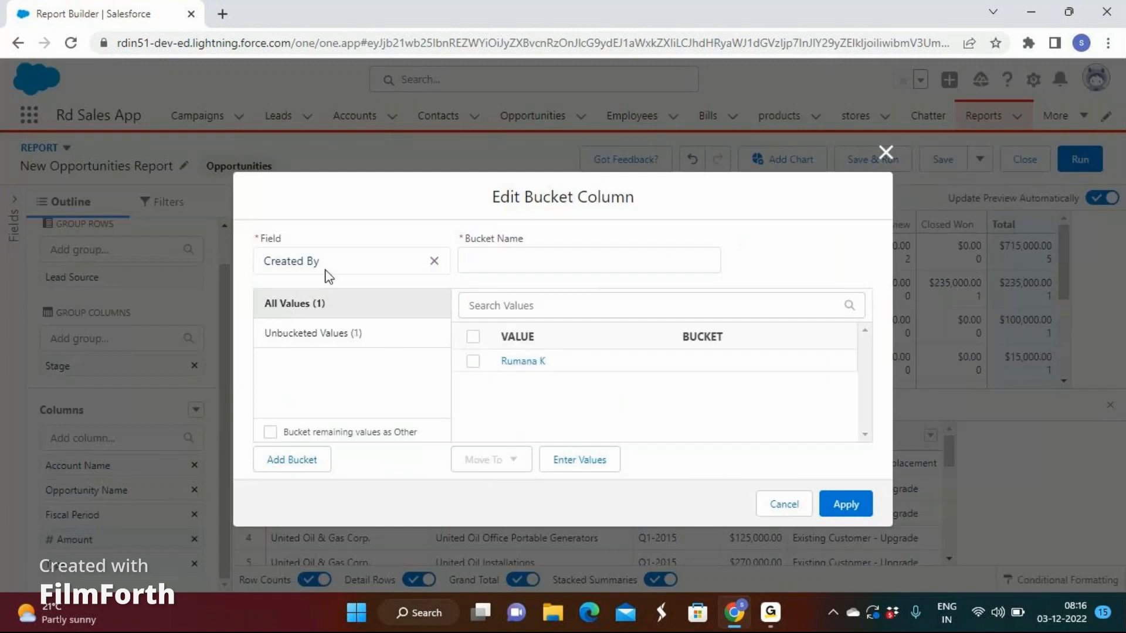
left_click(434, 260)
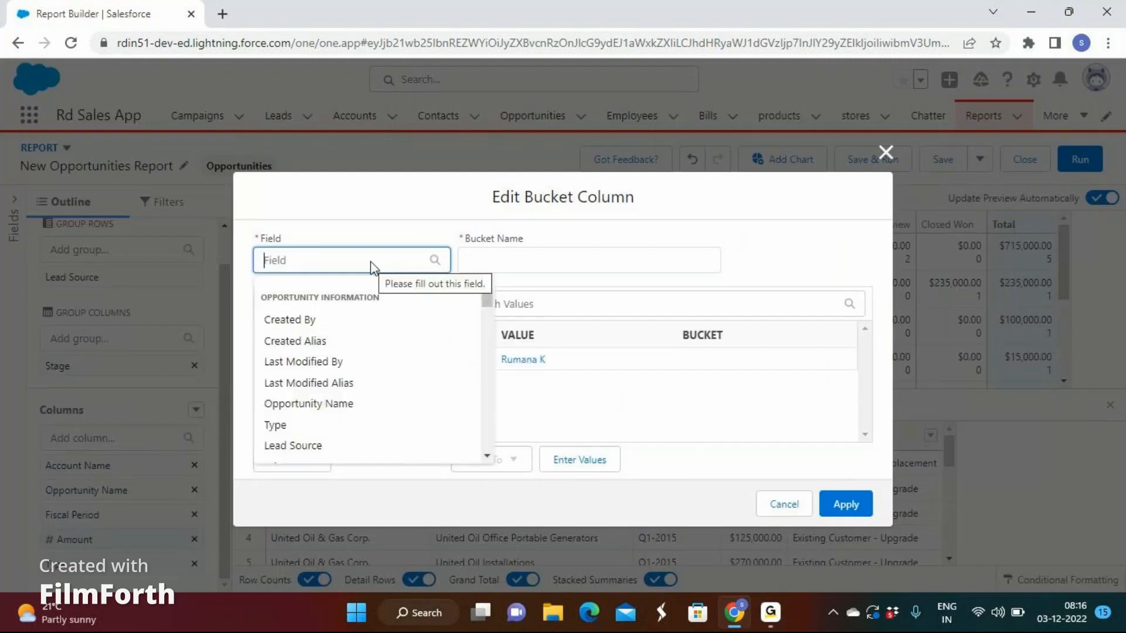
type("amount")
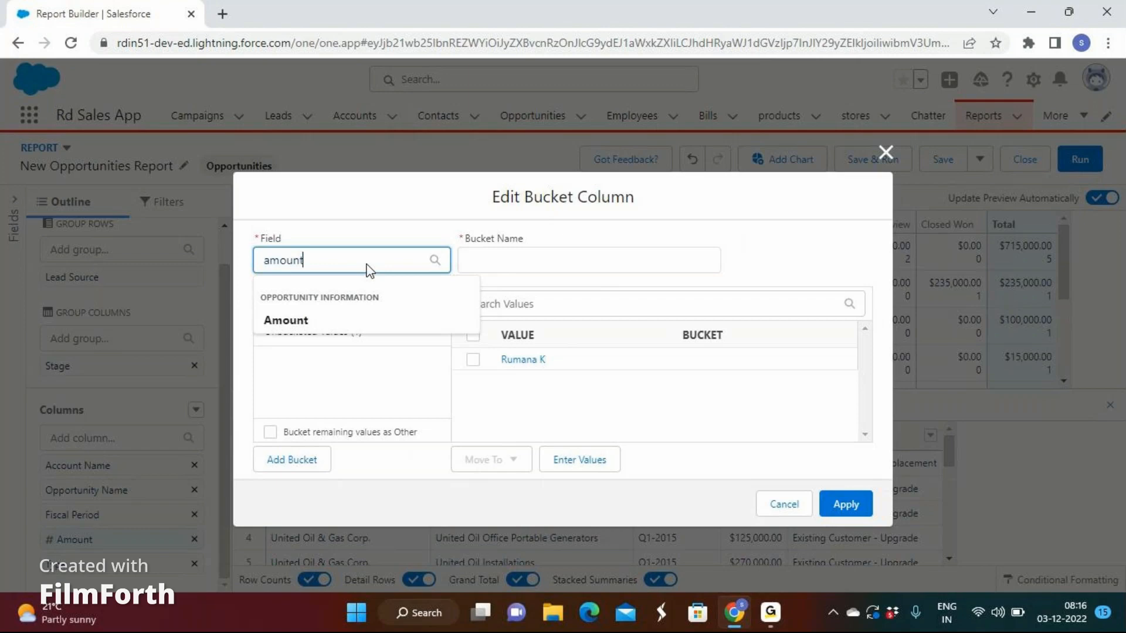
left_click(320, 328)
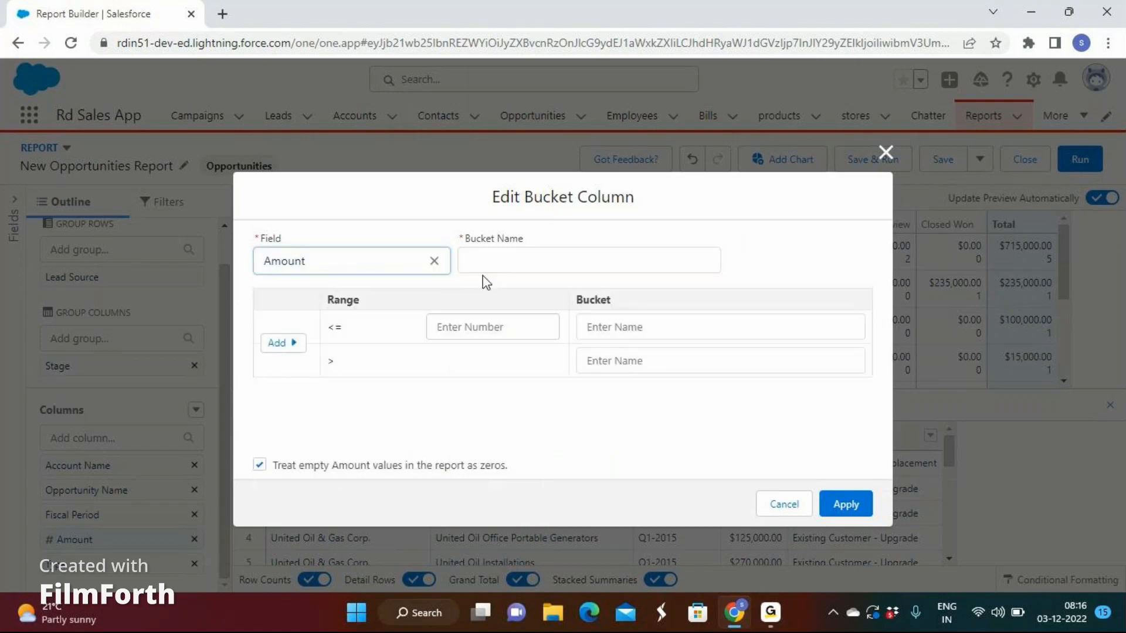
left_click(495, 262)
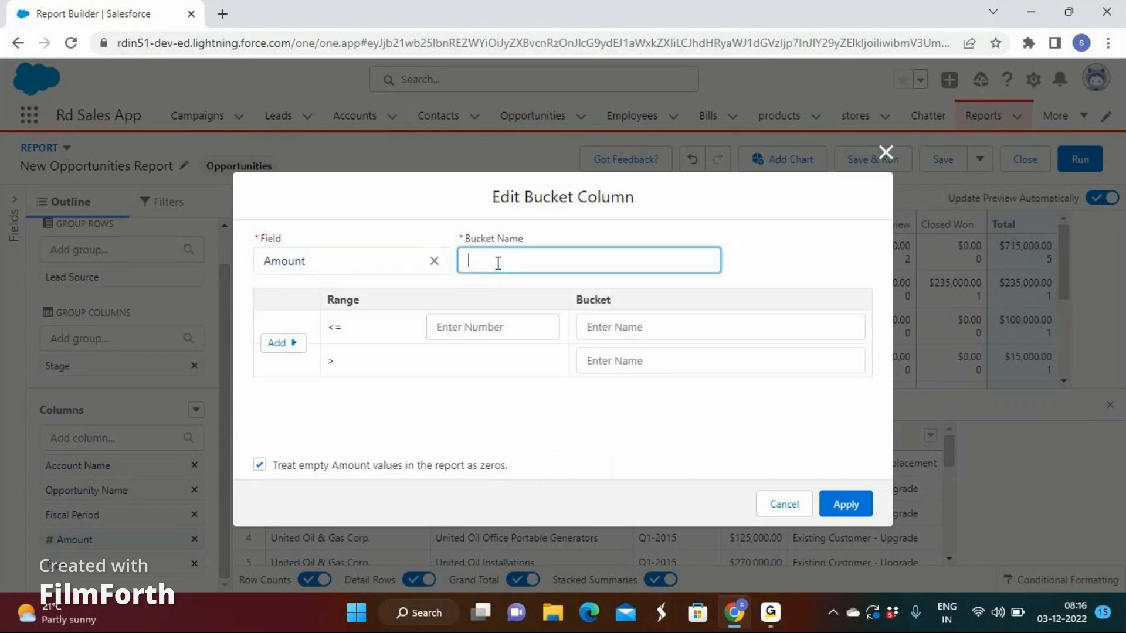
type("Level")
- Define the lowest Level range as amounts up to 50000 in a bucket named Small
key("Tab")
type("50000")
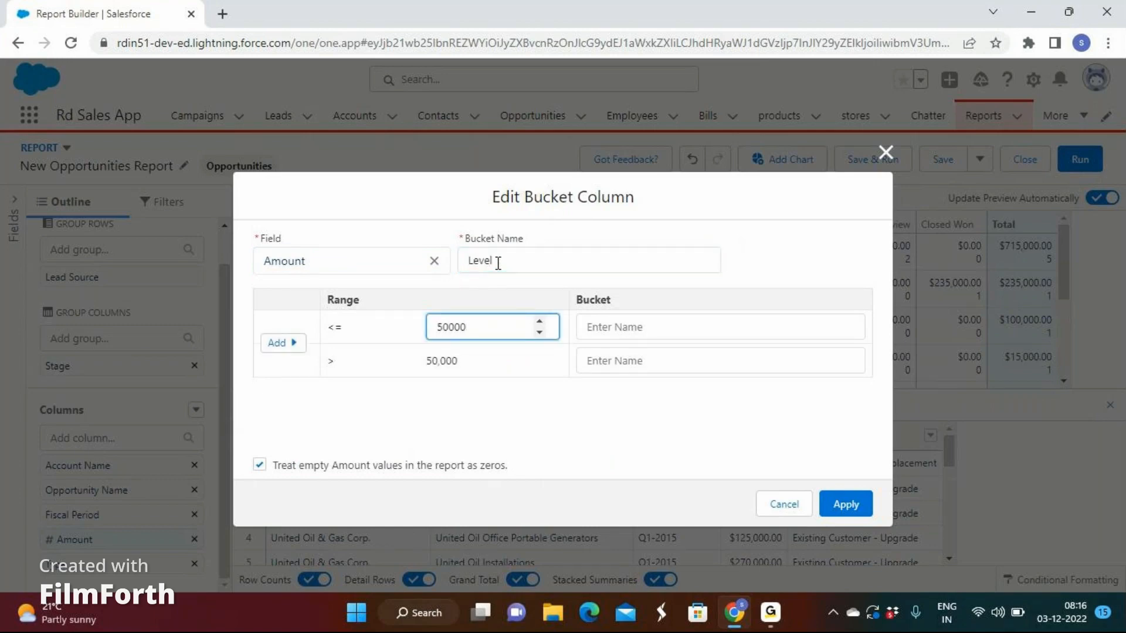
key("Tab")
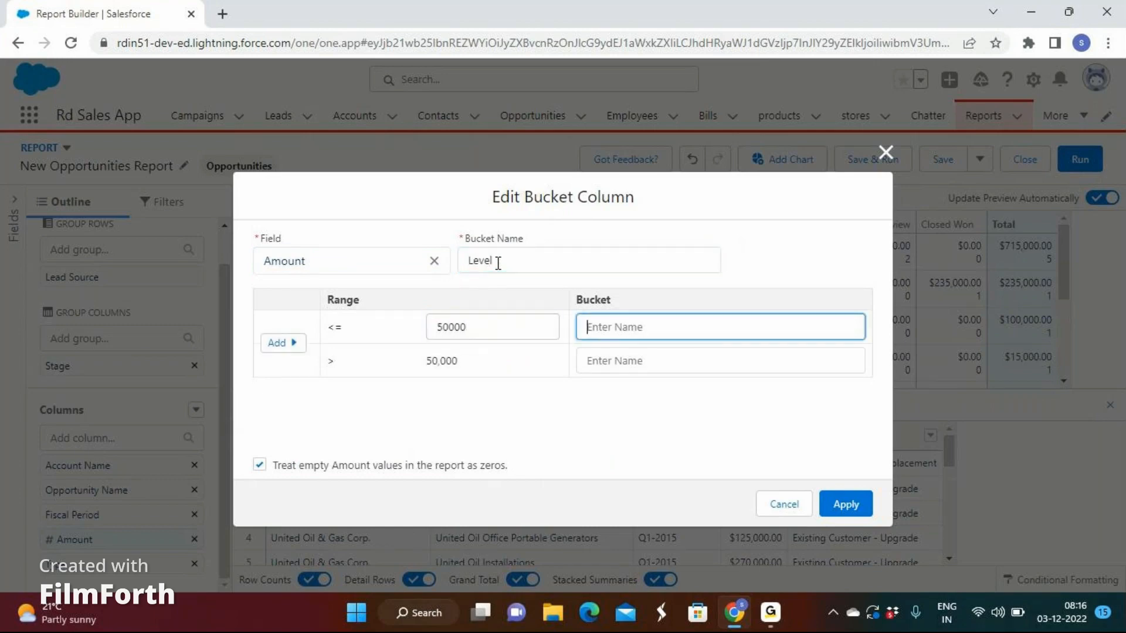
type("Small")
- Add a range from 50,000 to 70000 to the Level bucket column and name its bucket Medium
left_click(293, 343)
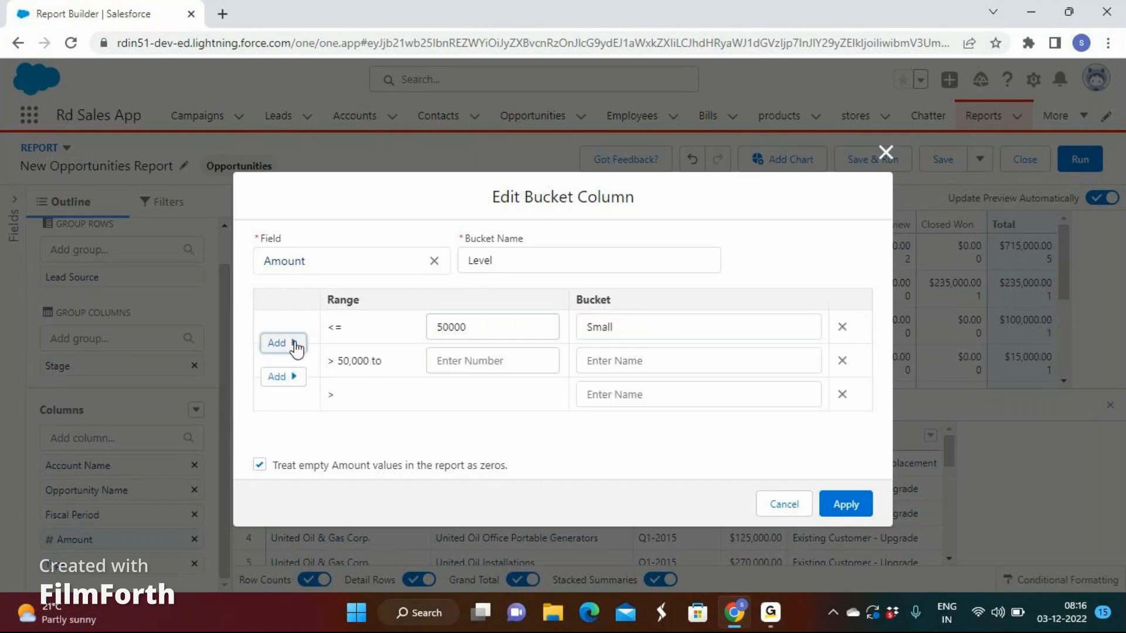
left_click(474, 363)
type("7000")
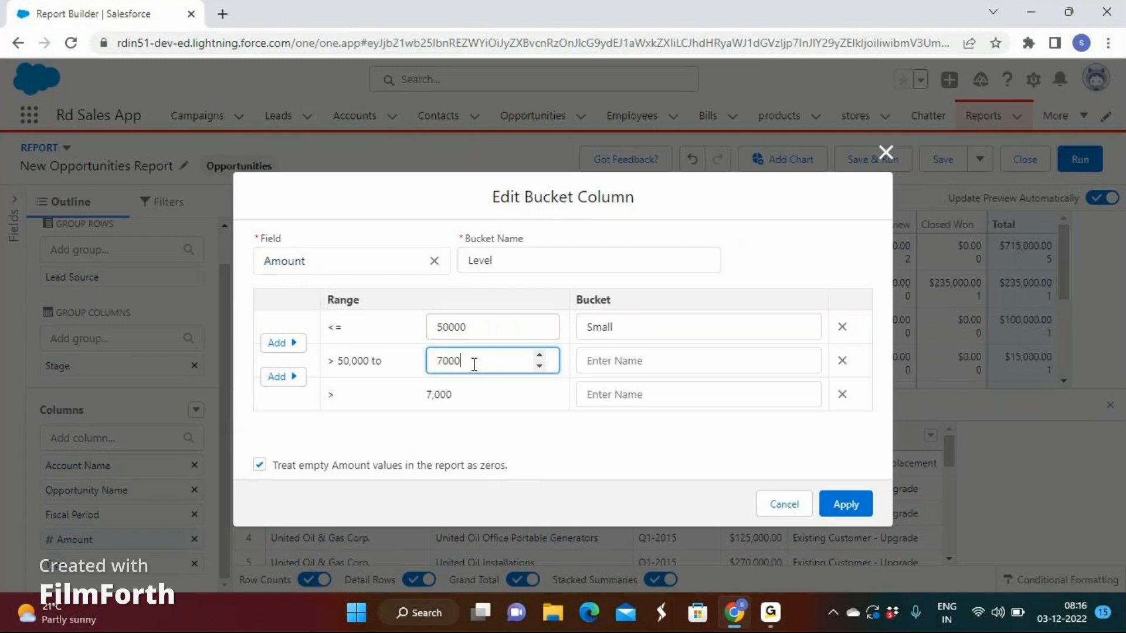
type("0")
key("Tab")
type("Medi")
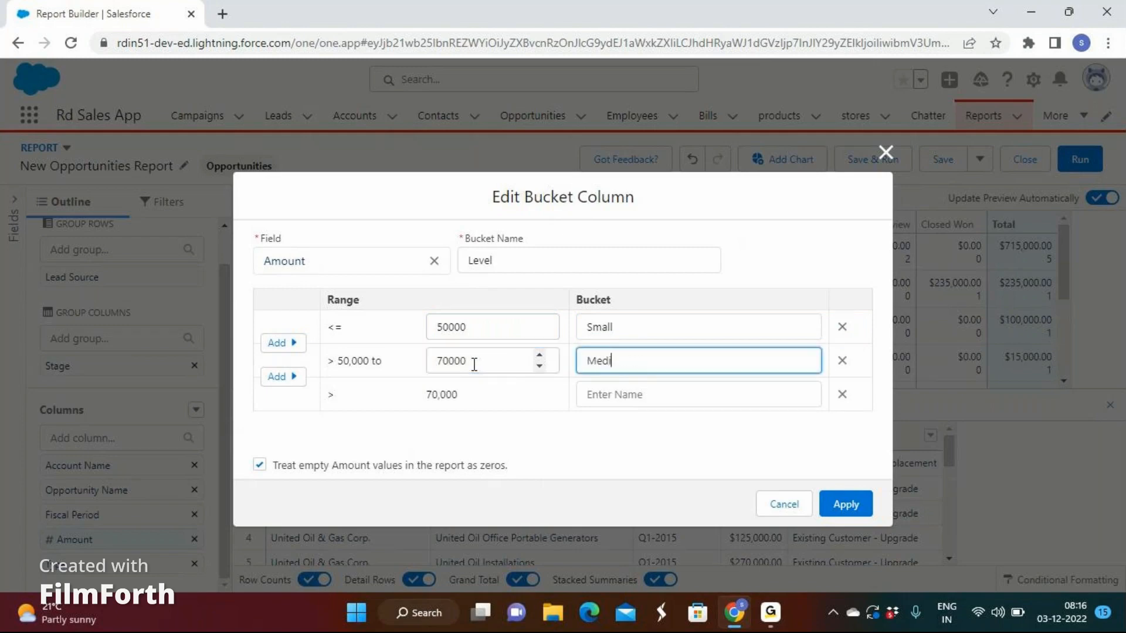
type("um")
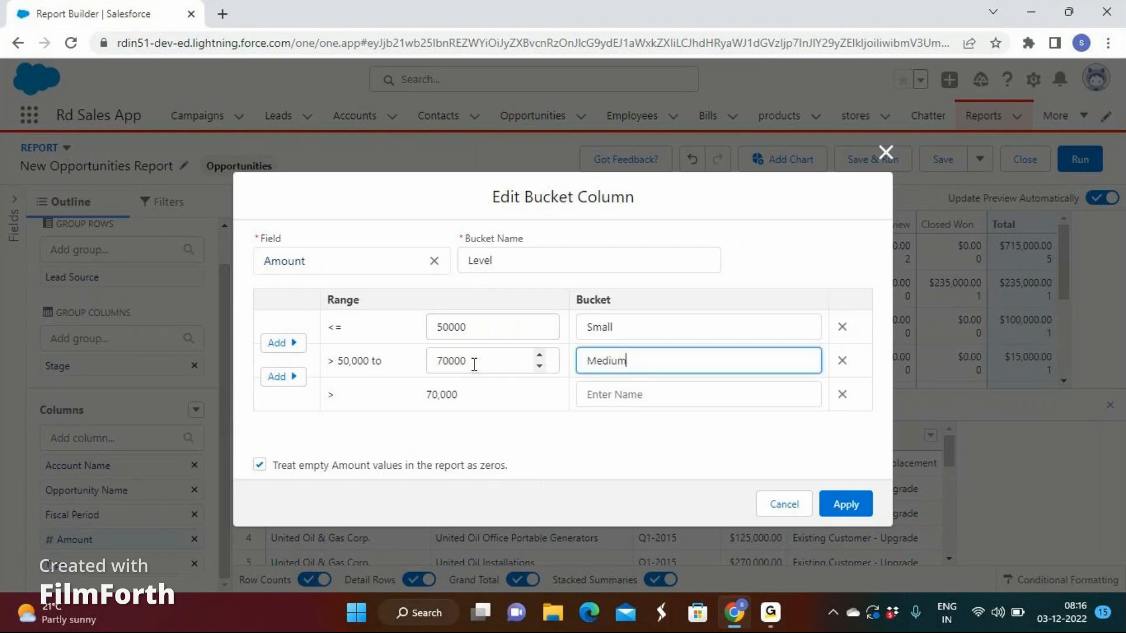
- Add a BIG range from 70,000 to 1000000, remove the unnamed range above it, and apply the bucket column
left_click(278, 376)
left_click(457, 395)
type("1000000")
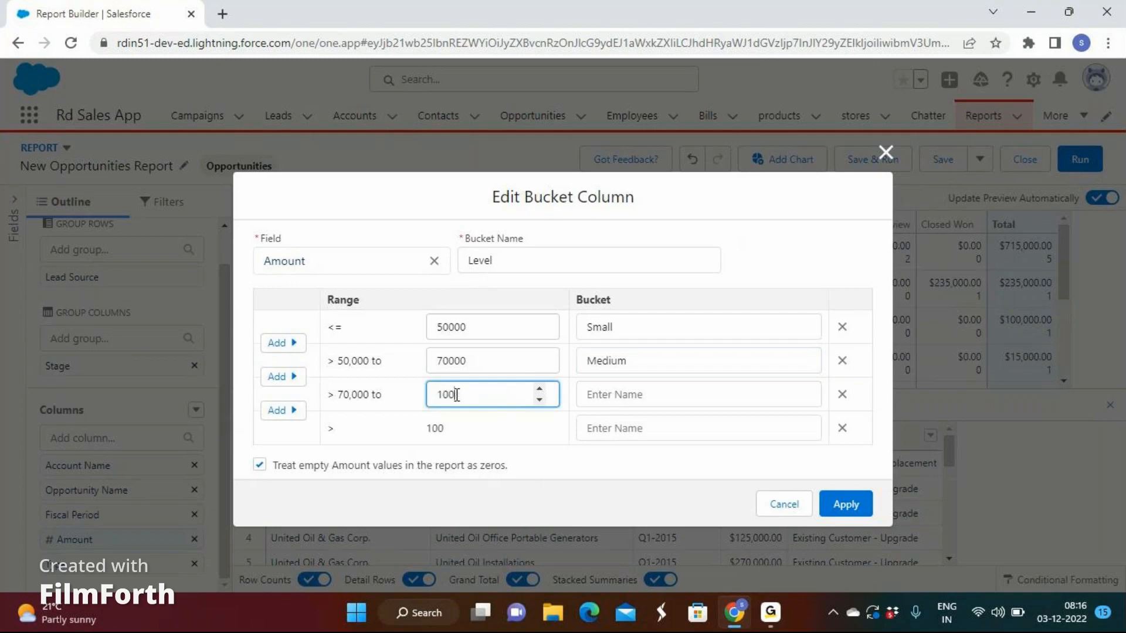
key("Tab")
type("B")
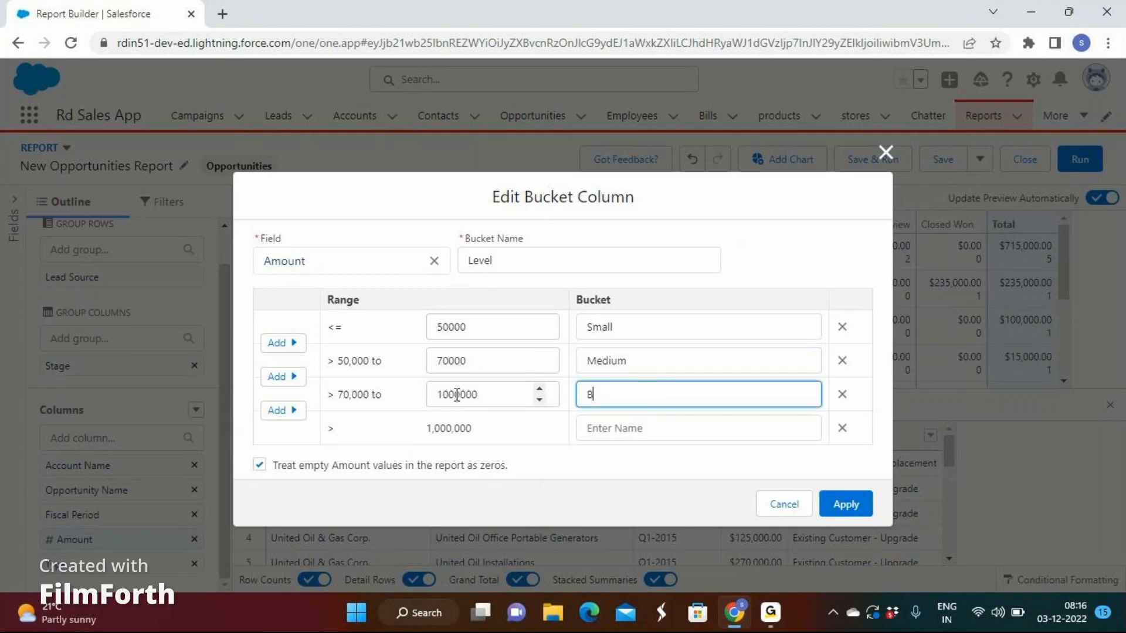
type("IG")
left_click(841, 429)
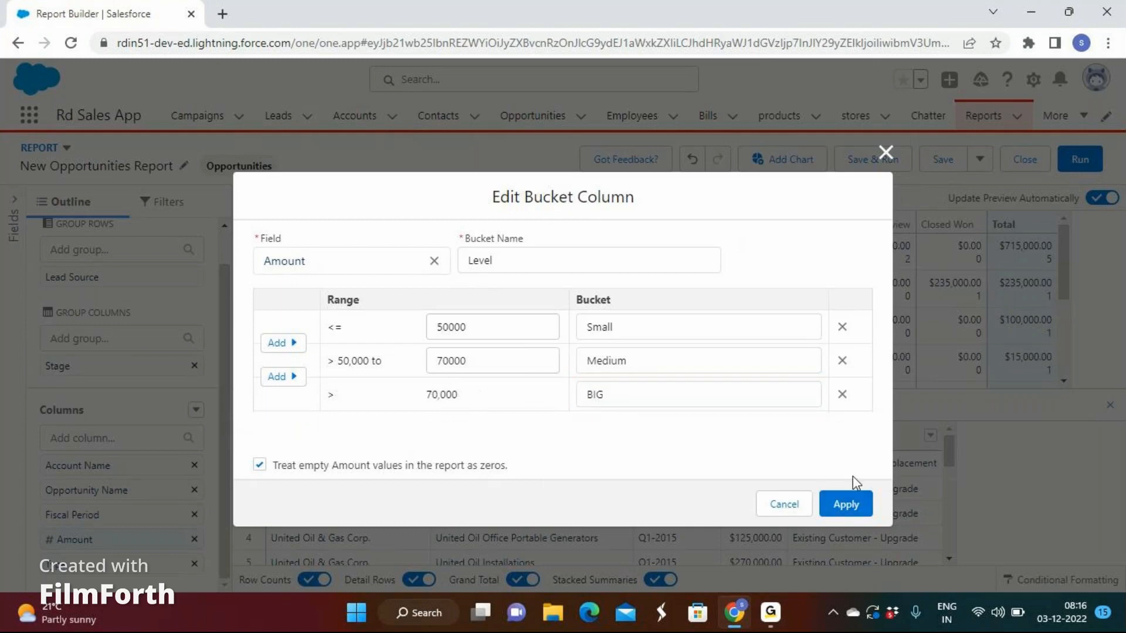
left_click(846, 504)
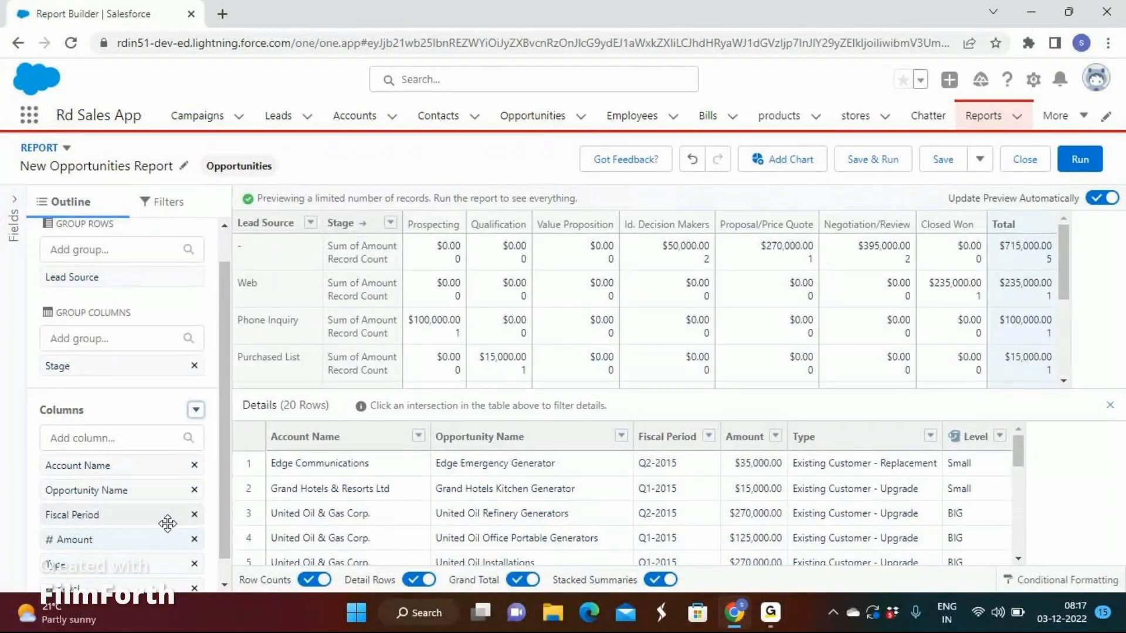
- Remove the Fiscal Period and Amount columns and the Stage and Lead Source groupings from the report
scroll(181, 510, "down", 1)
left_click(194, 490)
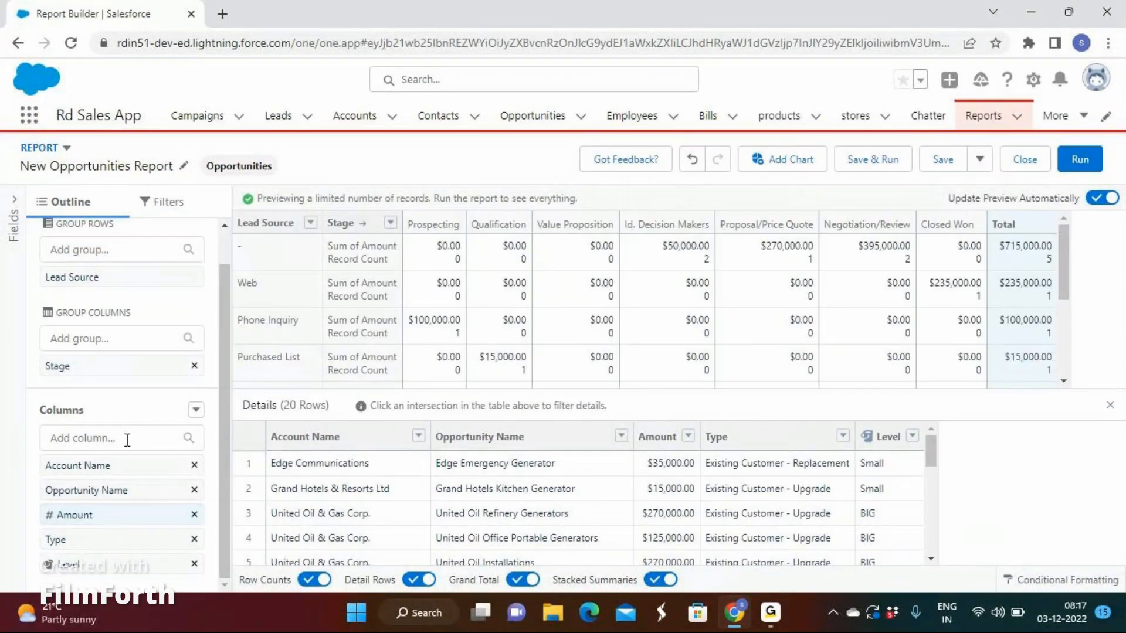
left_click(194, 367)
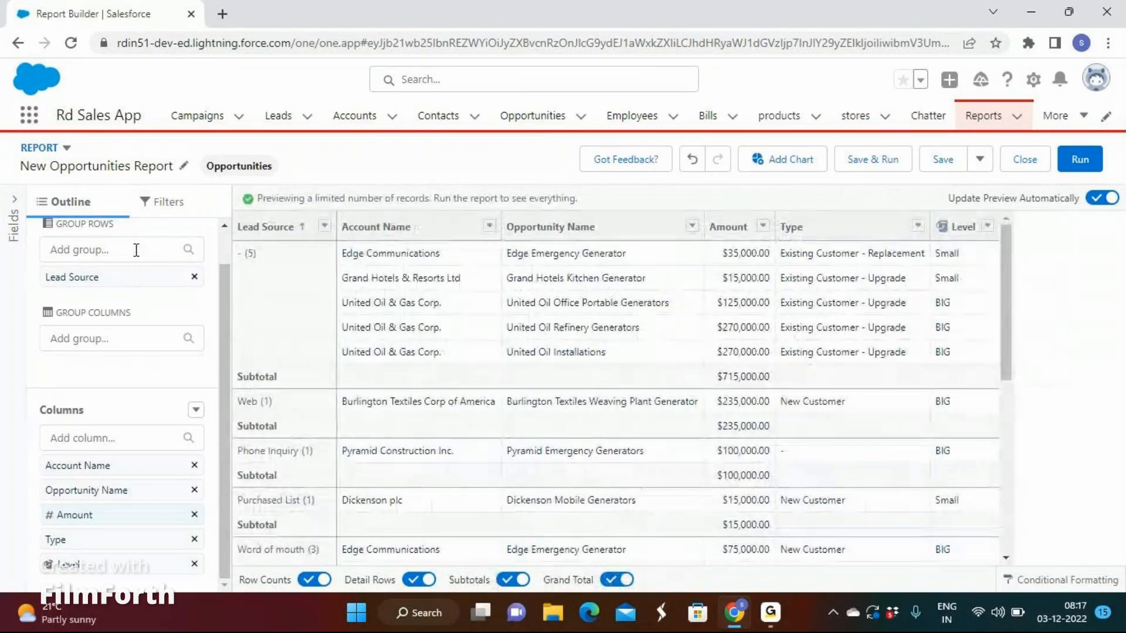
left_click(195, 278)
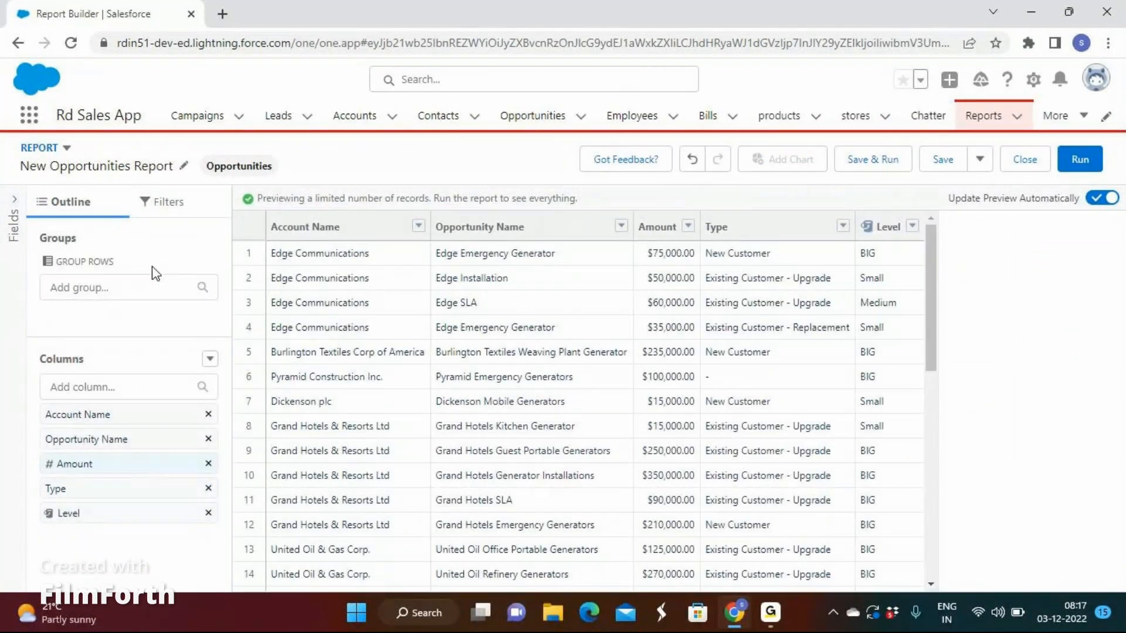
left_click(208, 464)
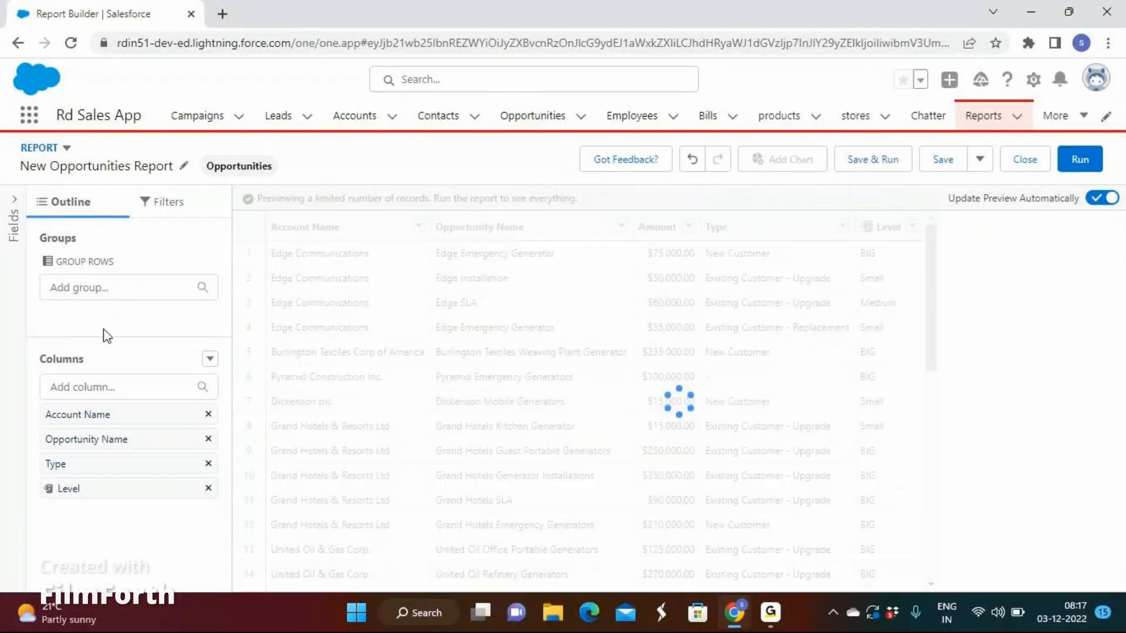
- Group the report rows by Lead Source and the report columns by Stage
left_click(117, 293)
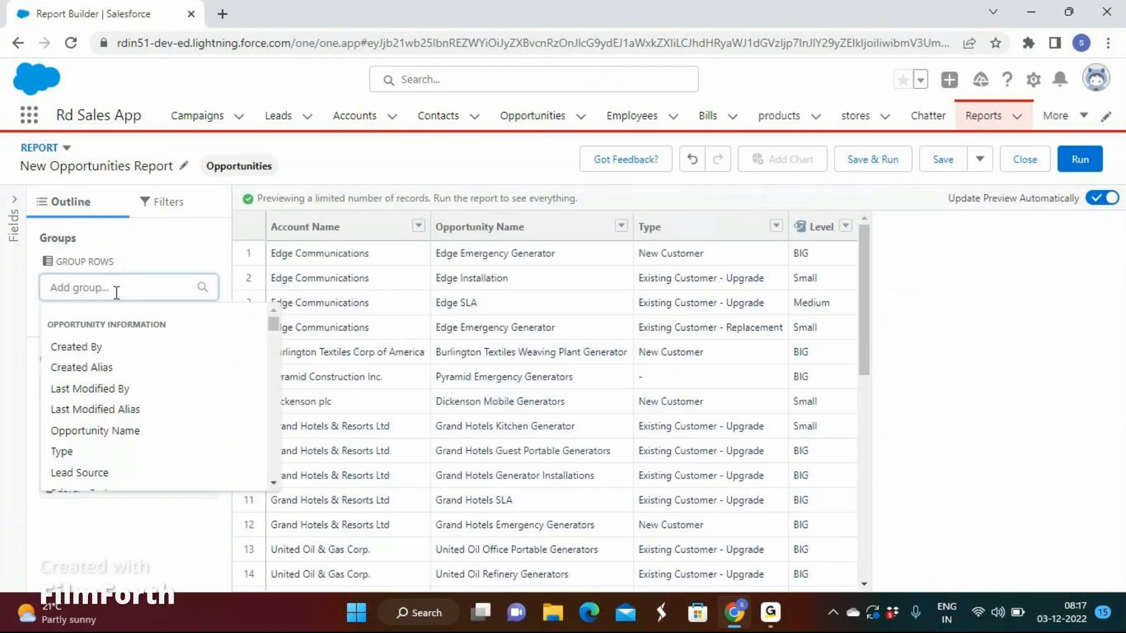
type("lead")
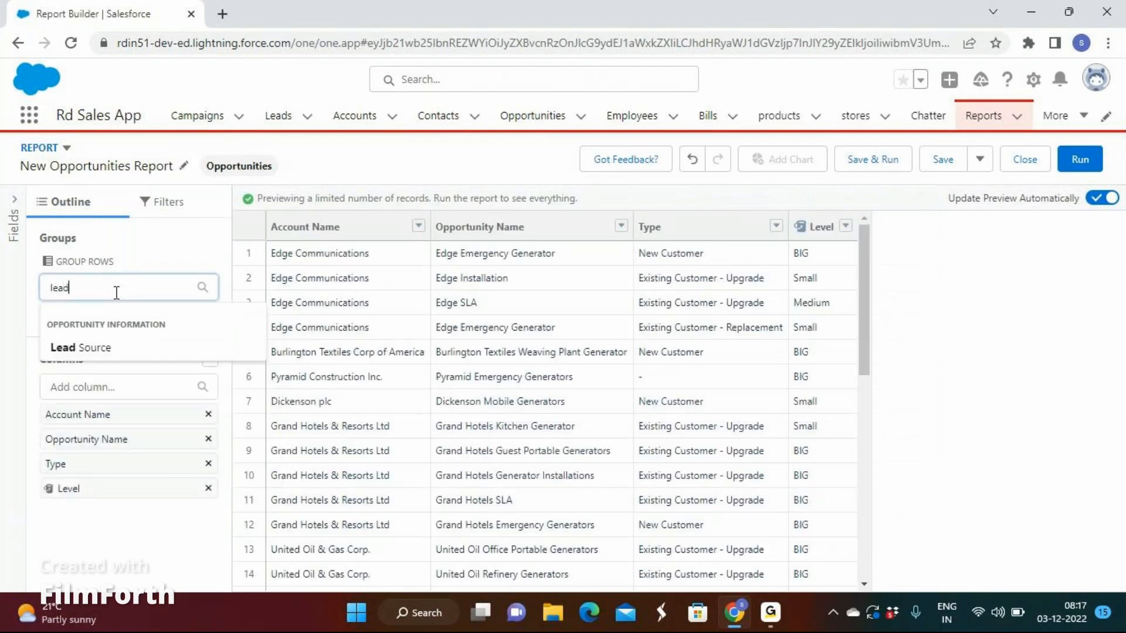
left_click(86, 346)
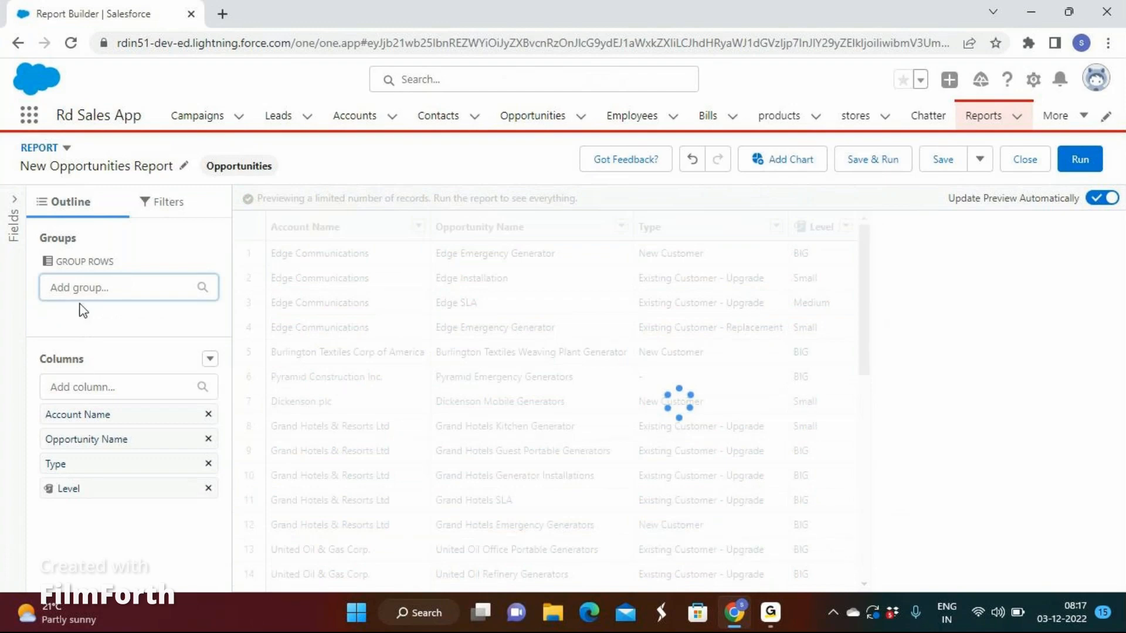
left_click(71, 381)
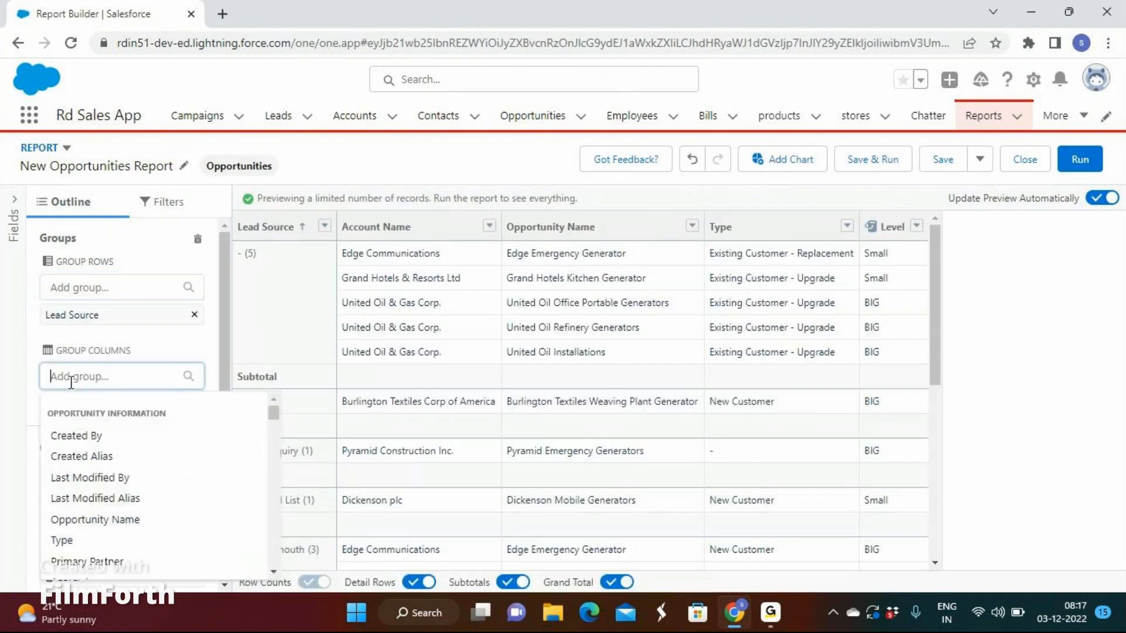
type("stage")
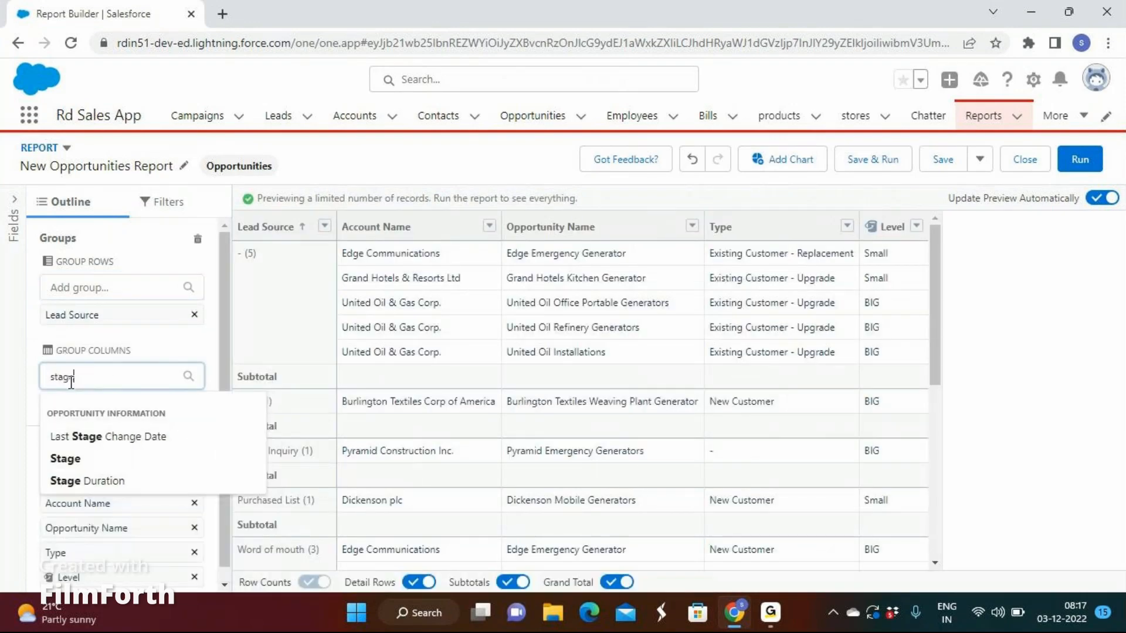
left_click(80, 460)
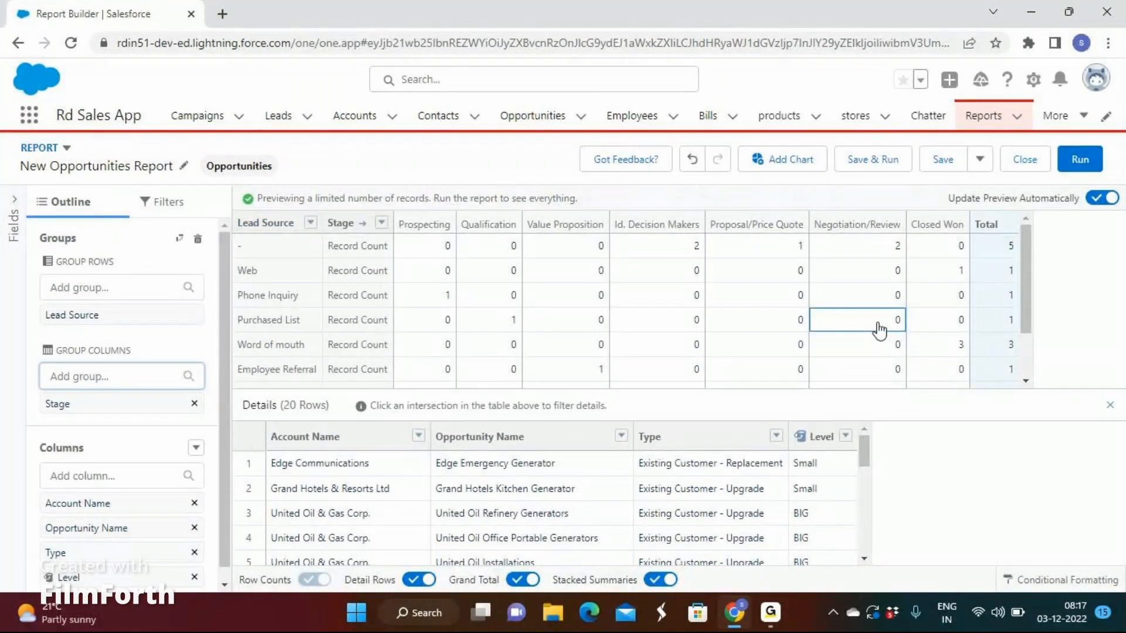
- Filter the detail rows to the External Referral and Closed Won intersection, and clear that filter again
scroll(877, 326, "down", 2)
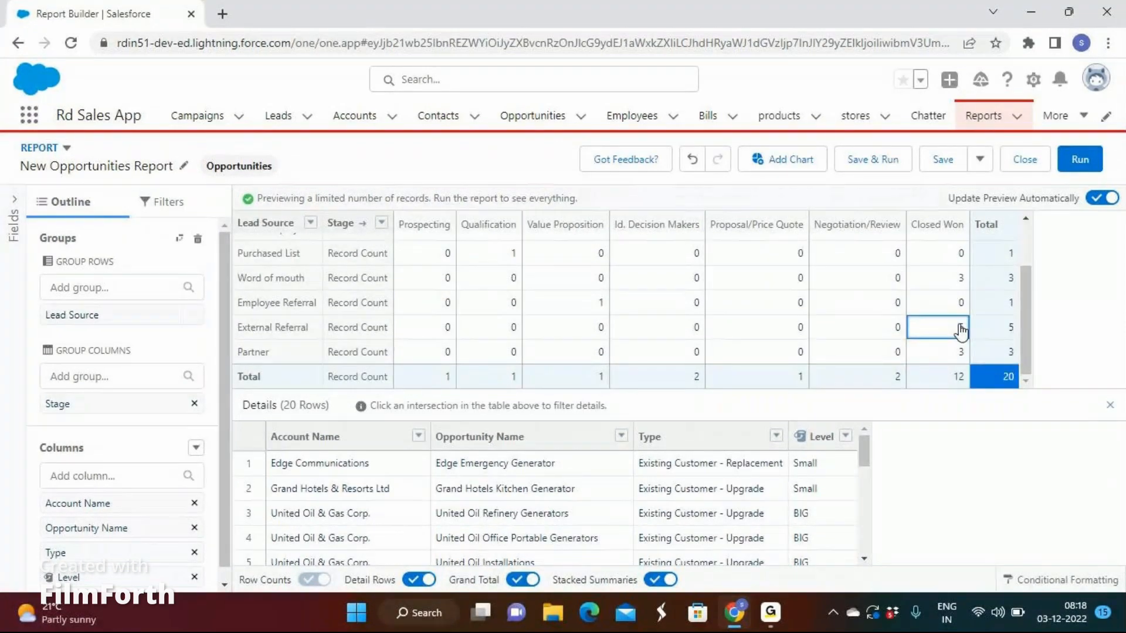
left_click(960, 330)
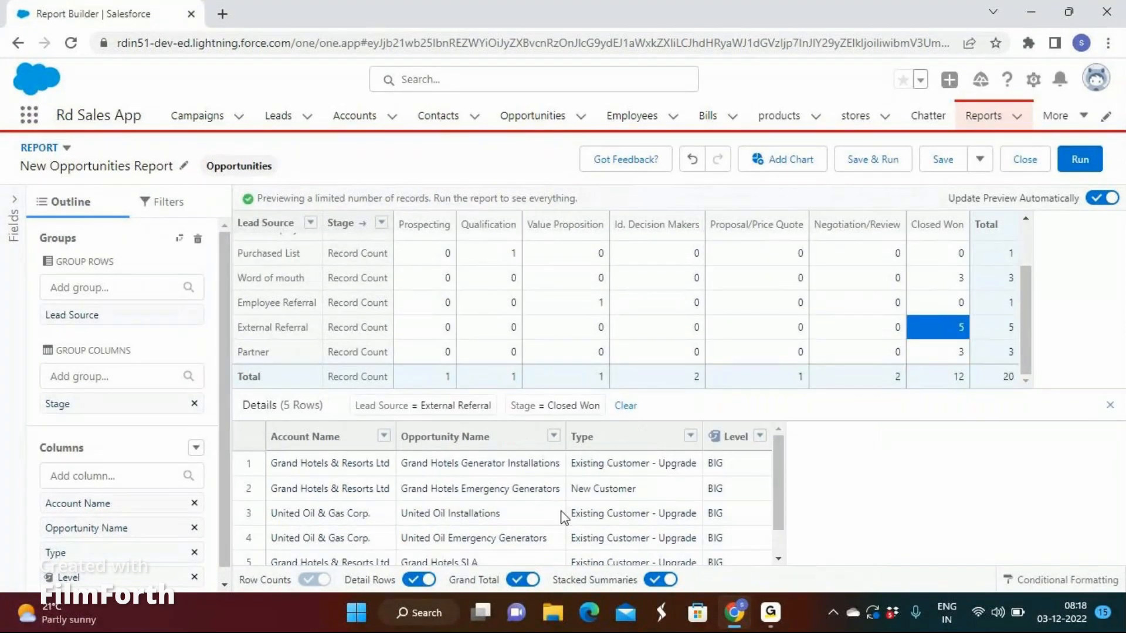
left_click(624, 406)
- Start saving and running the report with the name Opportunities Report and an auto-generated unique name
left_click(860, 165)
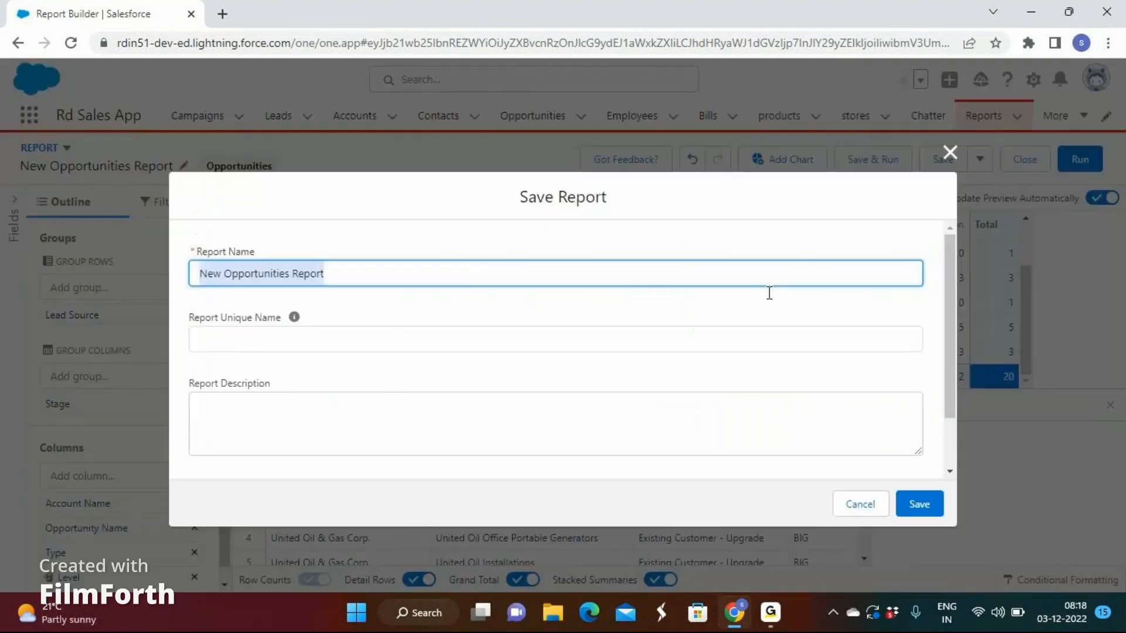
left_click(230, 276)
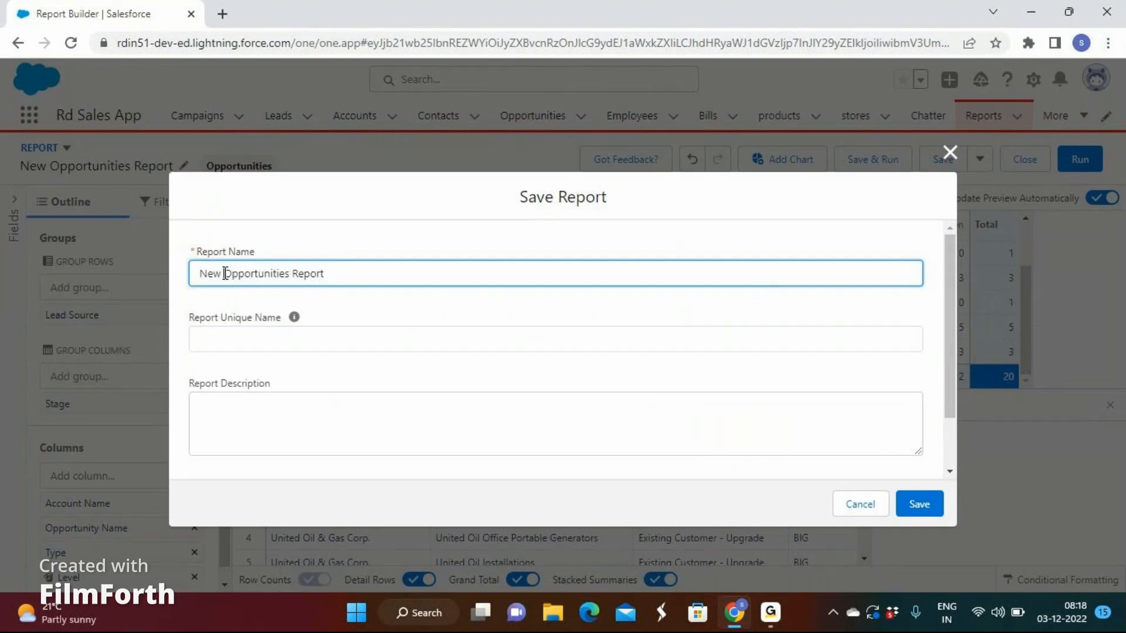
key("BackSpace")
key("BackSpace")
key("BackSpace")
key("BackSpace")
key("Tab")
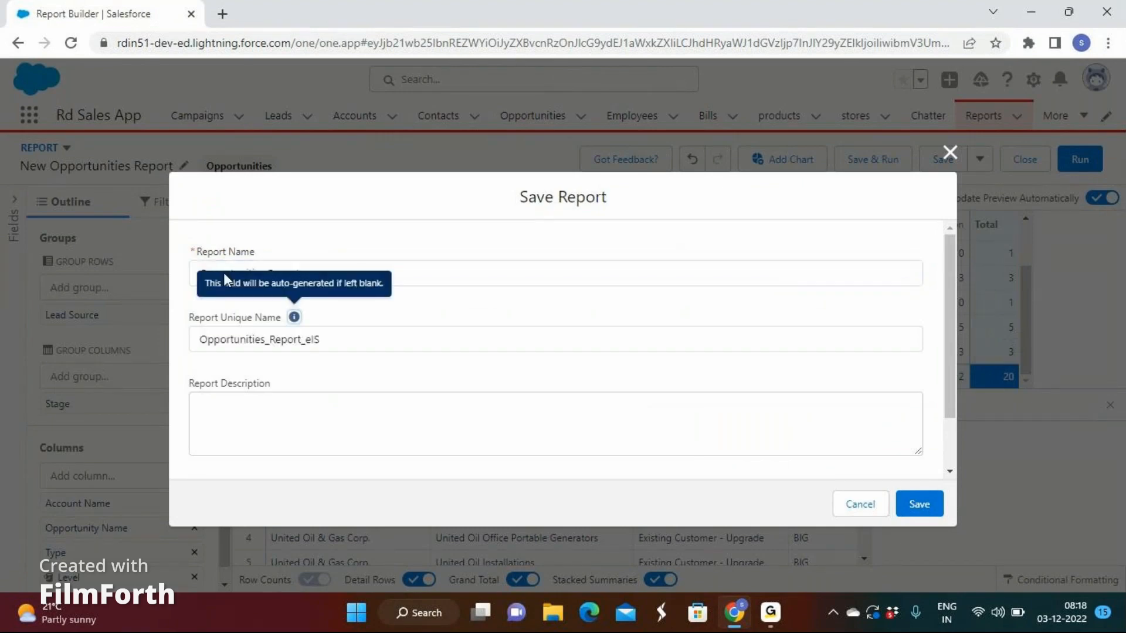
- Create a new report folder labelled My Reports with the unique name MyReports
scroll(543, 331, "down", 2)
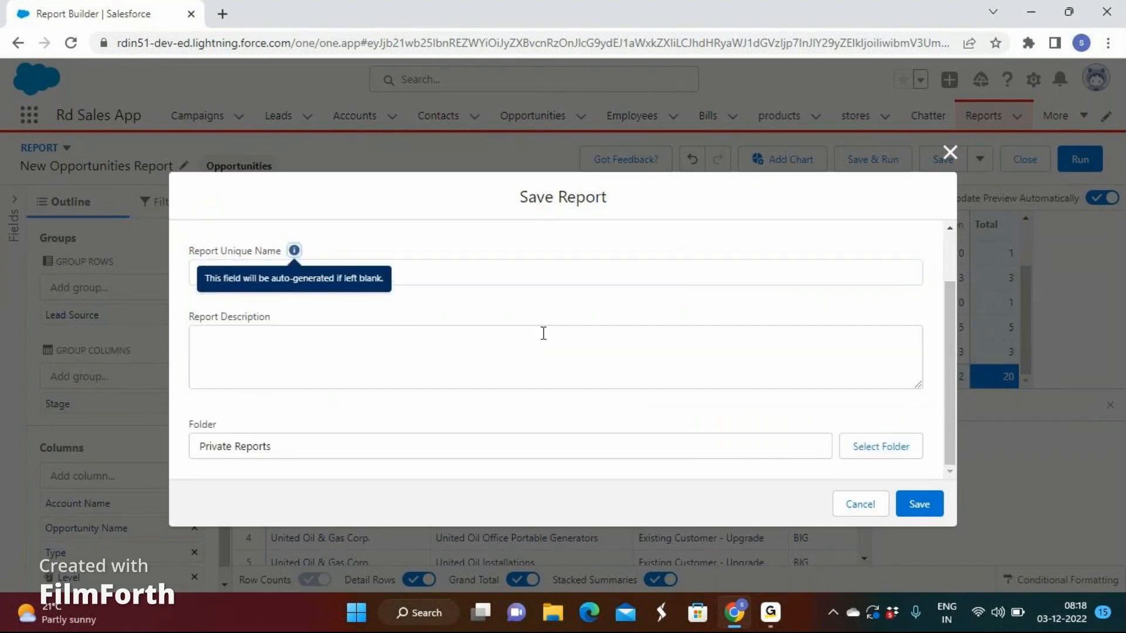
left_click(868, 460)
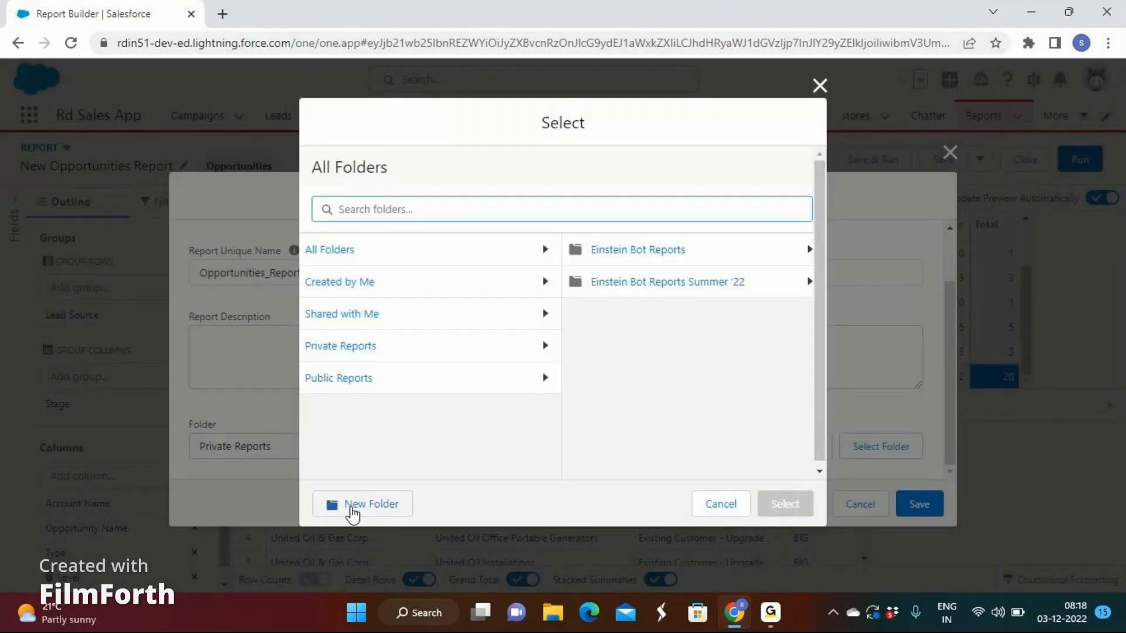
left_click(353, 504)
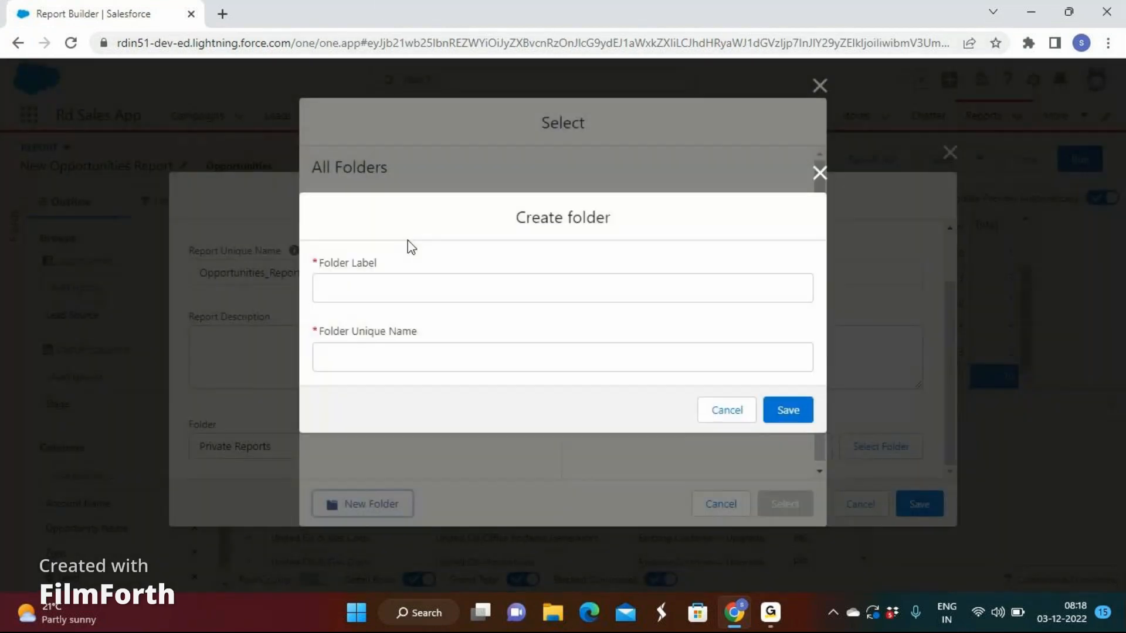
left_click(355, 293)
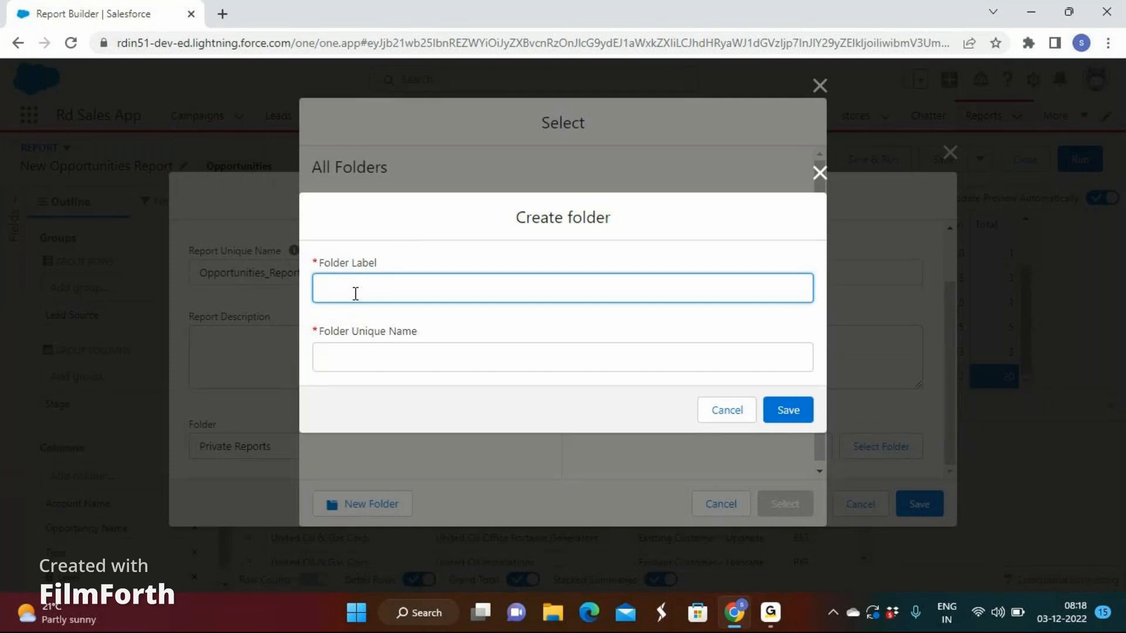
type("My Reports")
key("Tab")
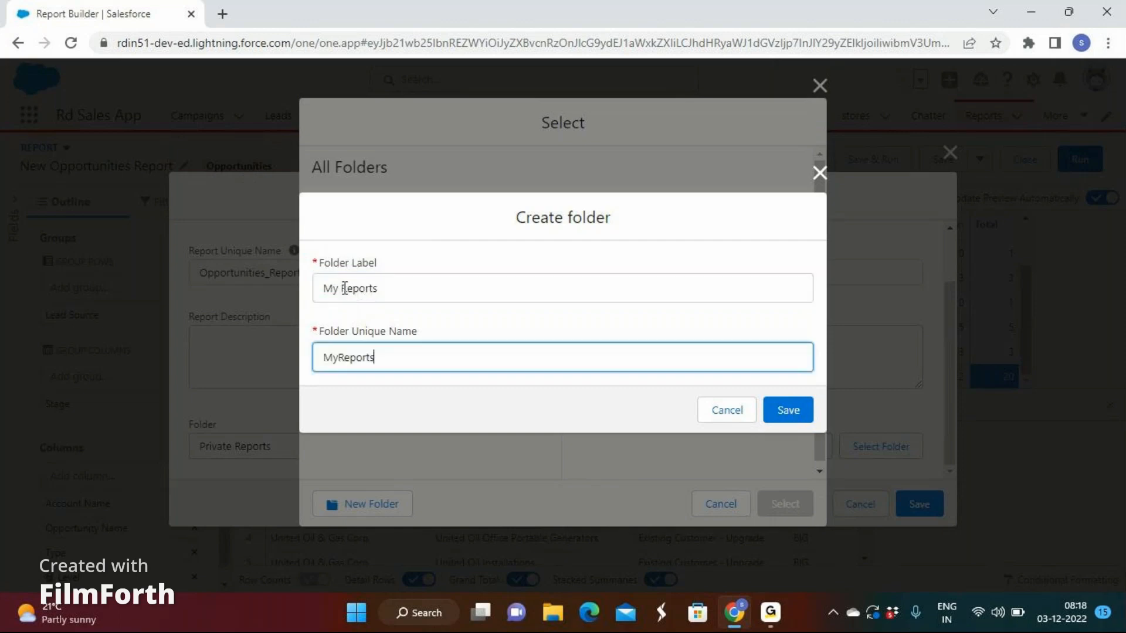
left_click(783, 414)
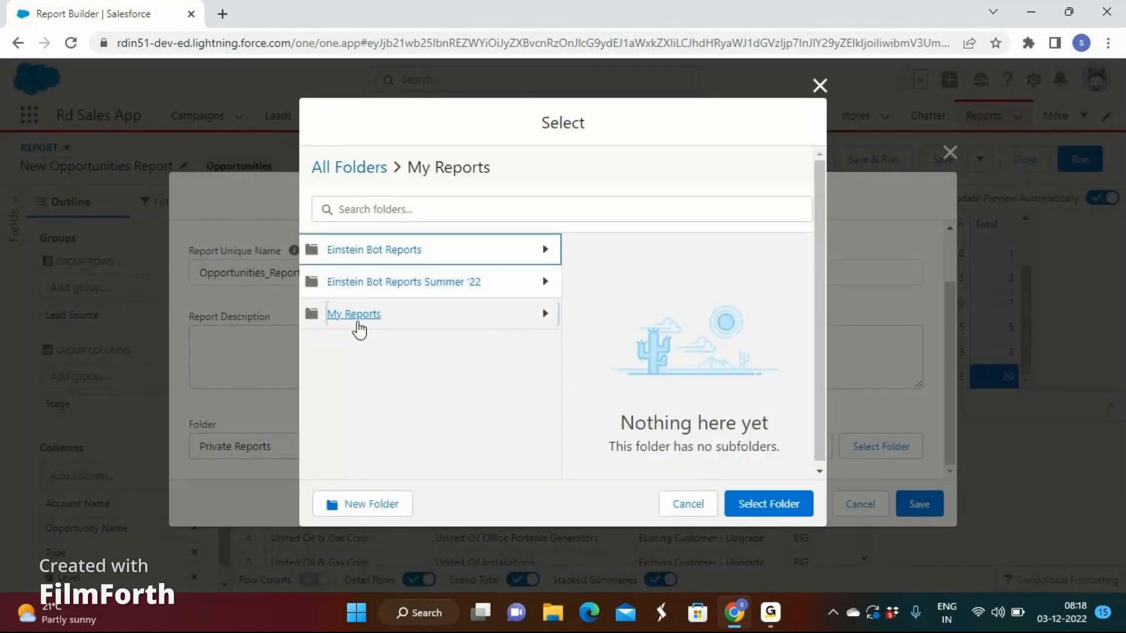
- Save the Opportunities Report in the My Reports folder and return to the list of recent reports
left_click(356, 320)
left_click(791, 516)
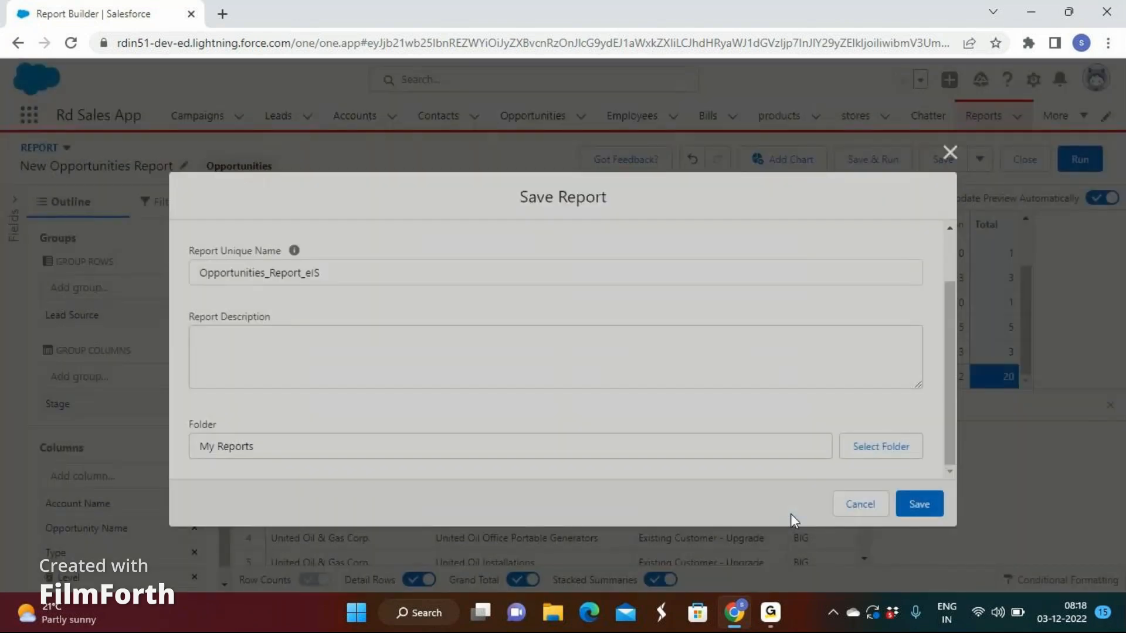
scroll(852, 381, "up", 2)
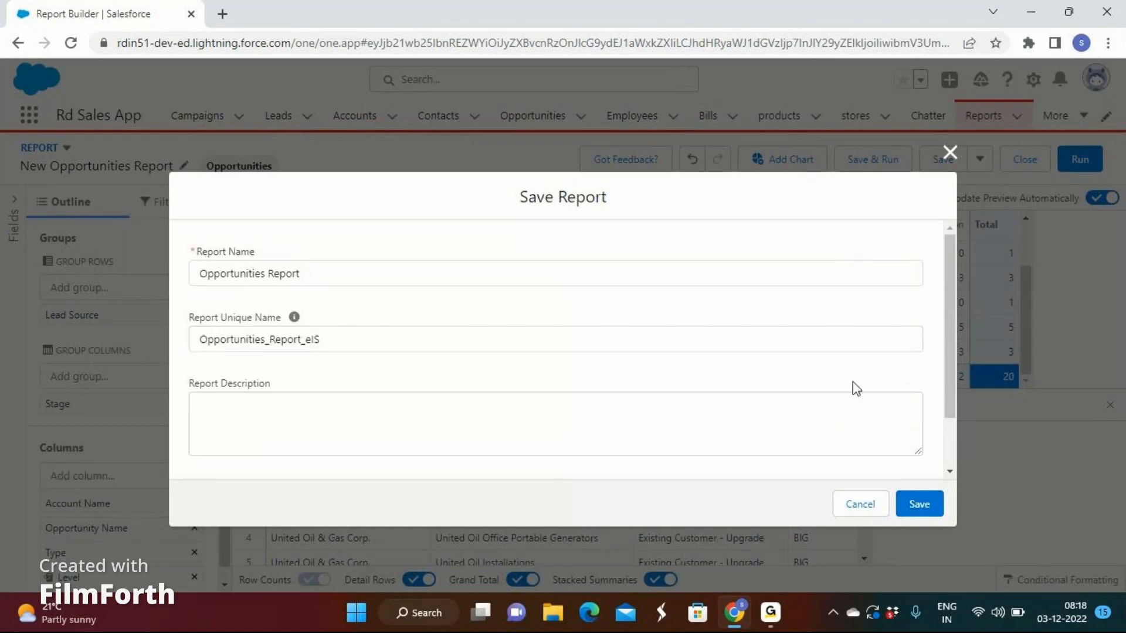
scroll(852, 382, "down", 2)
left_click(917, 507)
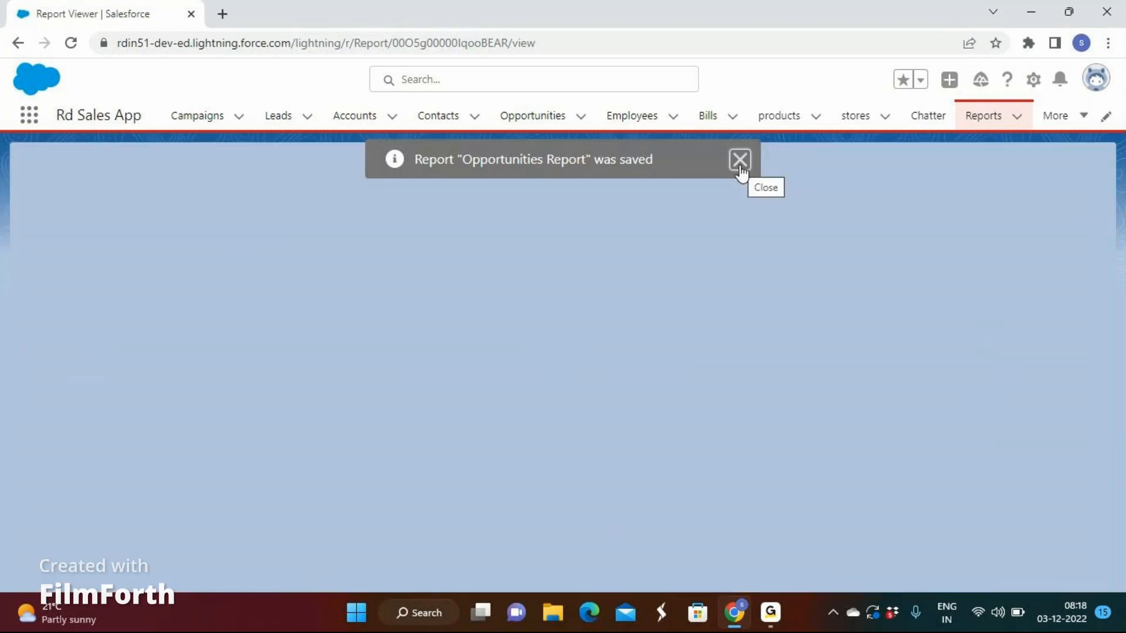
left_click(740, 161)
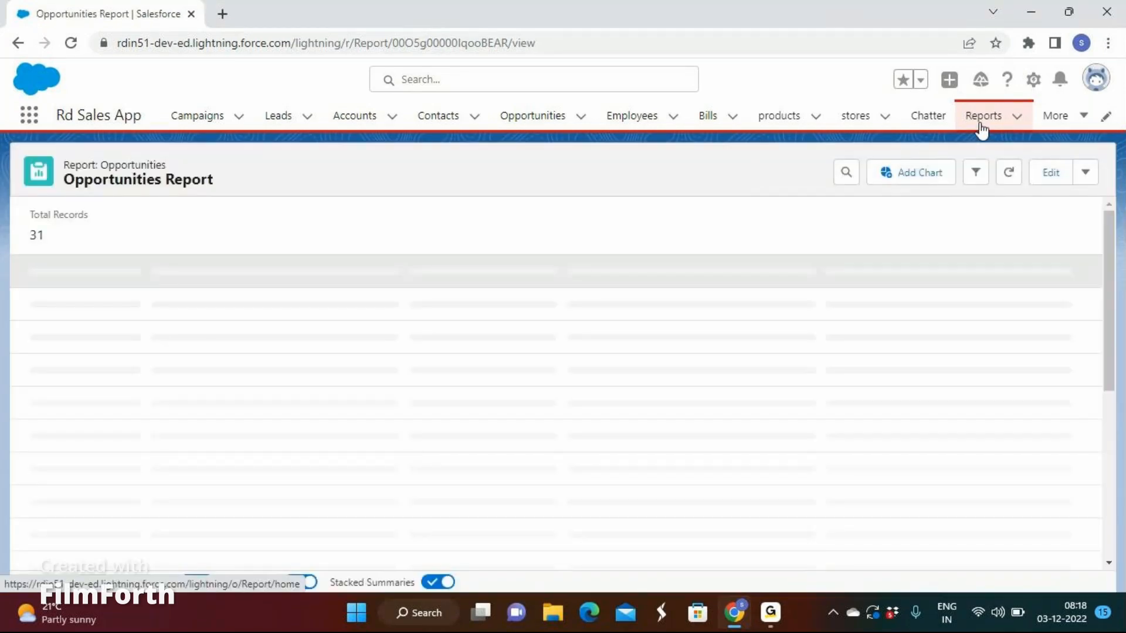
left_click(982, 118)
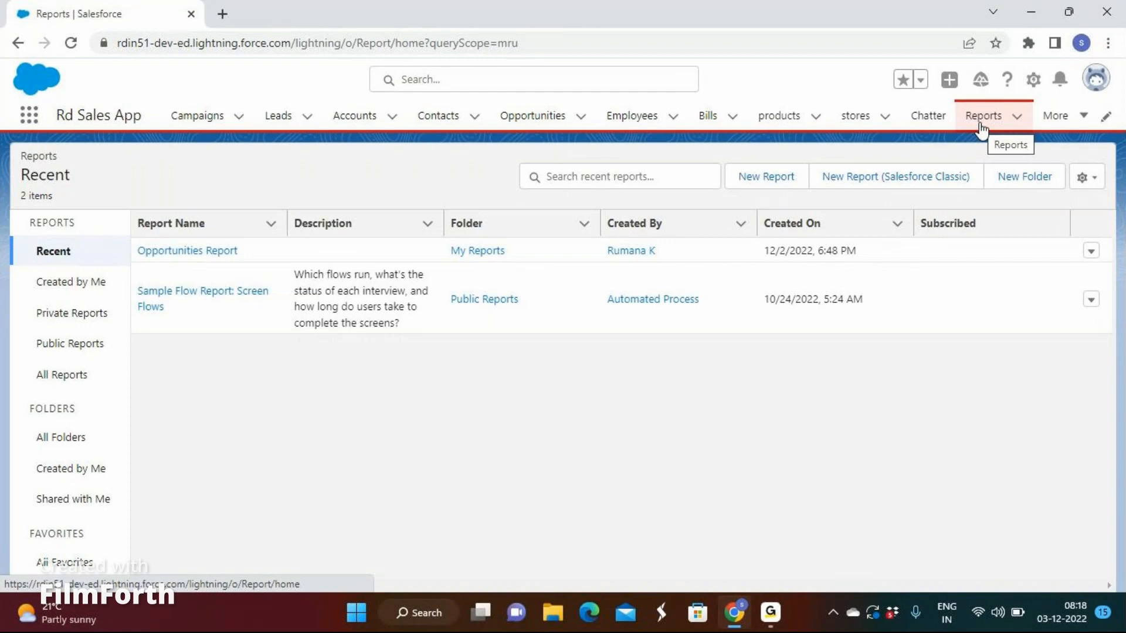
- Configure a monthly subscription for the Opportunities Report on specific dates, keeping the 8:00 AM time
left_click(1090, 252)
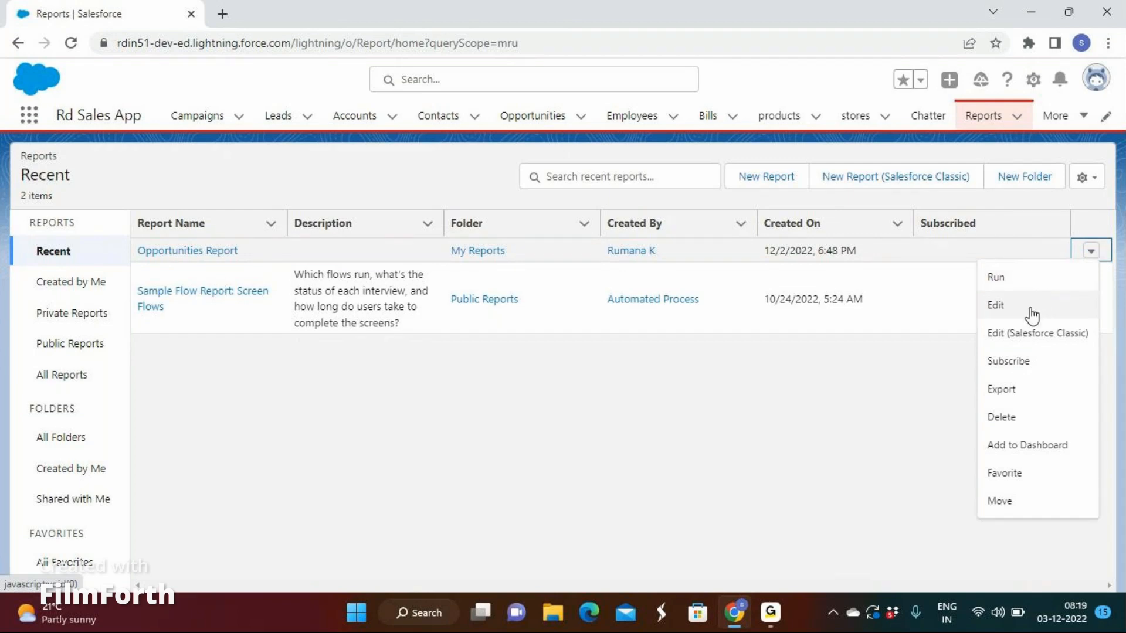
left_click(1020, 367)
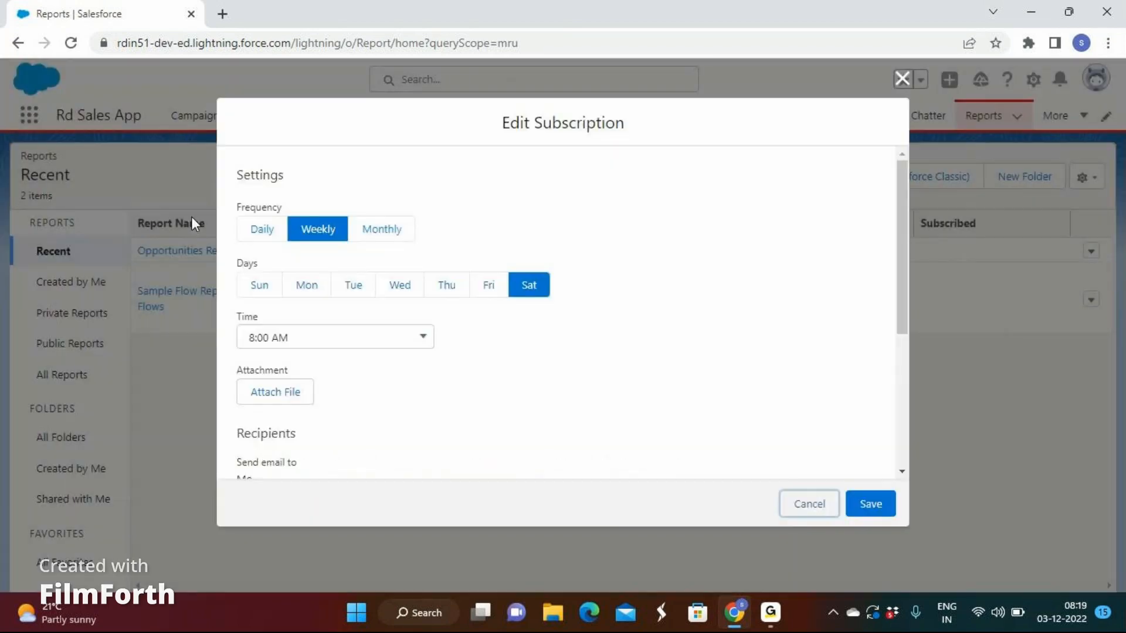
left_click(370, 234)
scroll(369, 237, "down", 2)
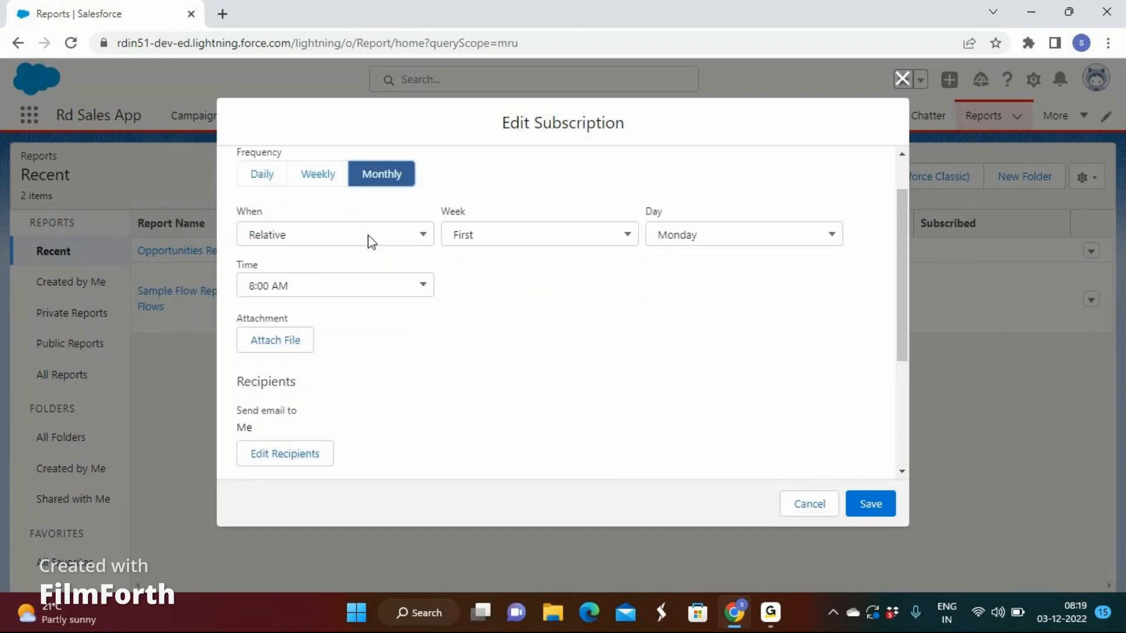
left_click(358, 214)
left_click(352, 242)
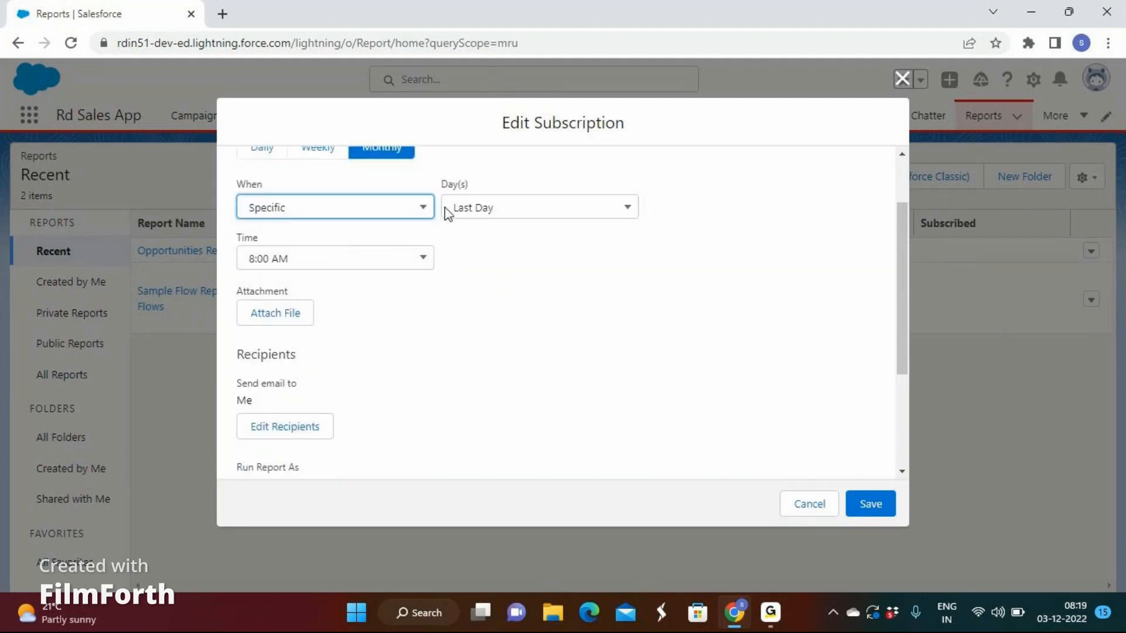
left_click(458, 207)
left_click(460, 242)
left_click(355, 262)
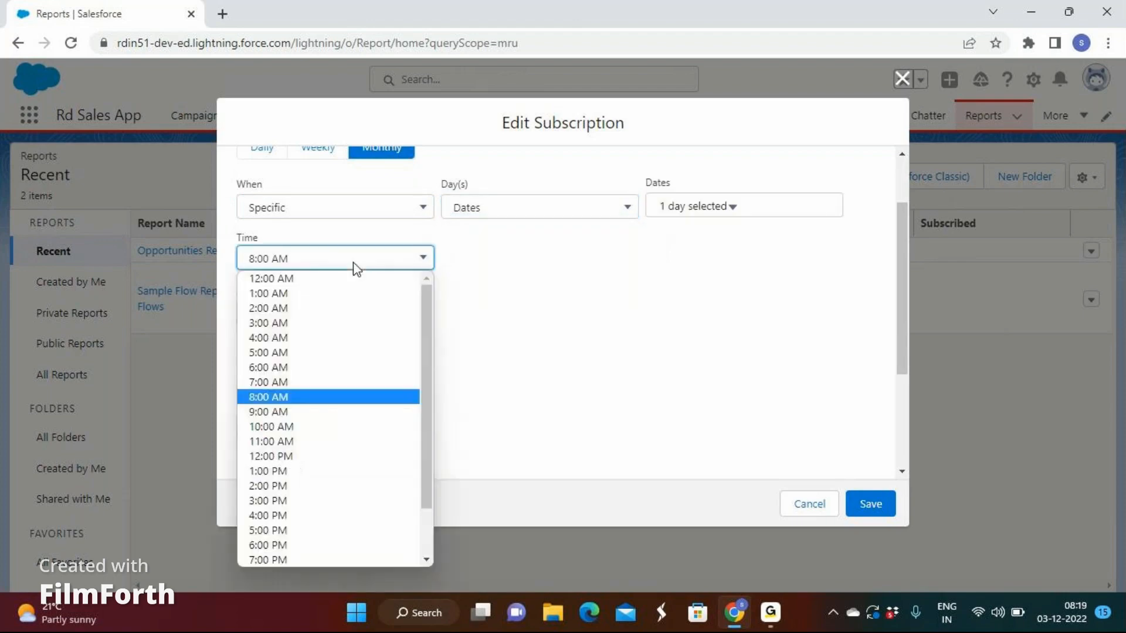
left_click(547, 308)
- Examine the export view and format options for attaching a file to the subscription
left_click(280, 312)
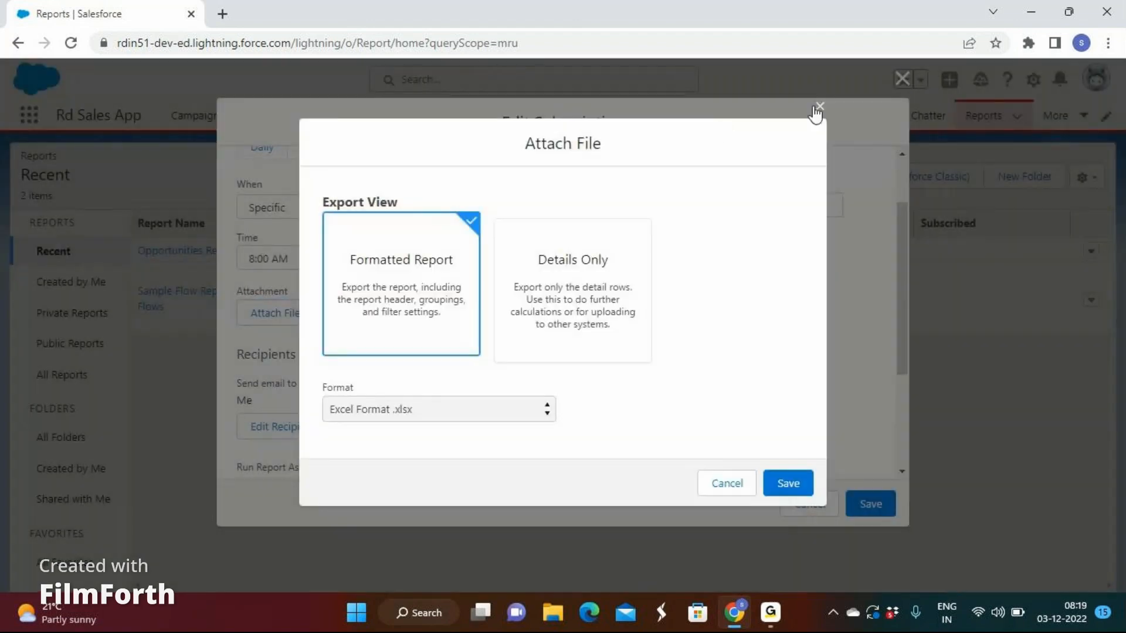
left_click(818, 107)
left_click(272, 317)
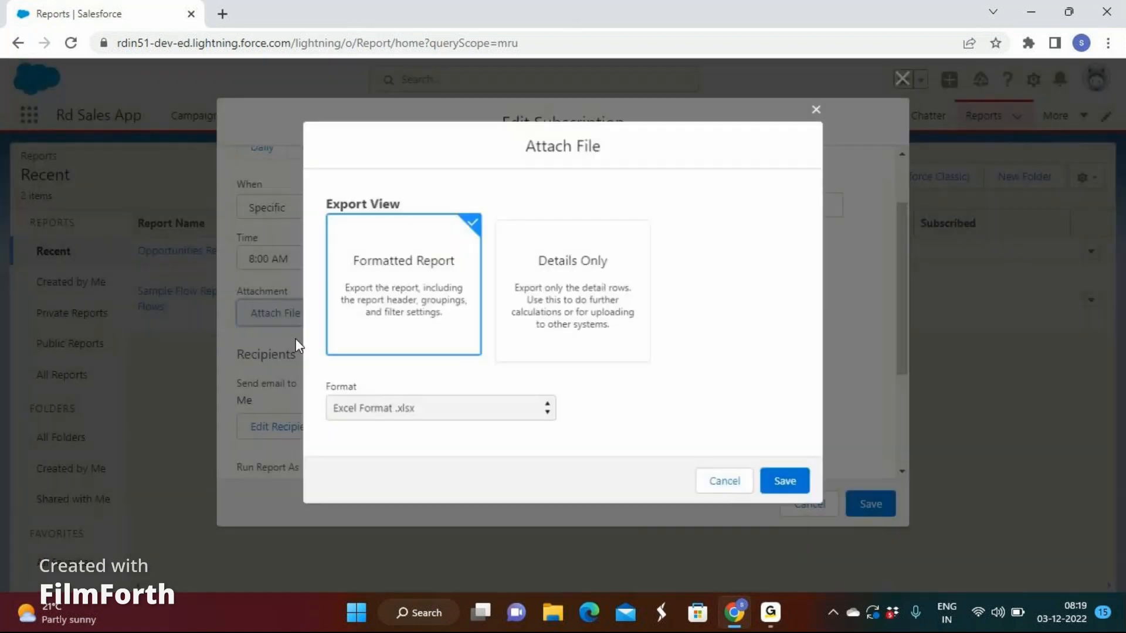
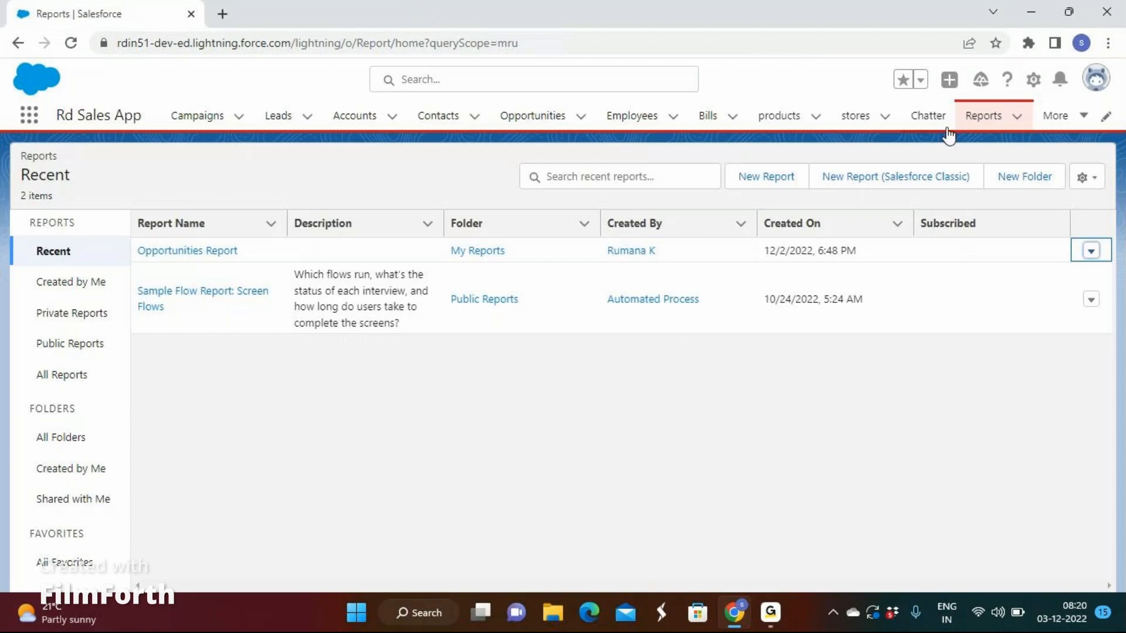
- Open the Opportunities Report for editing and convert it to a joined report
left_click(1094, 255)
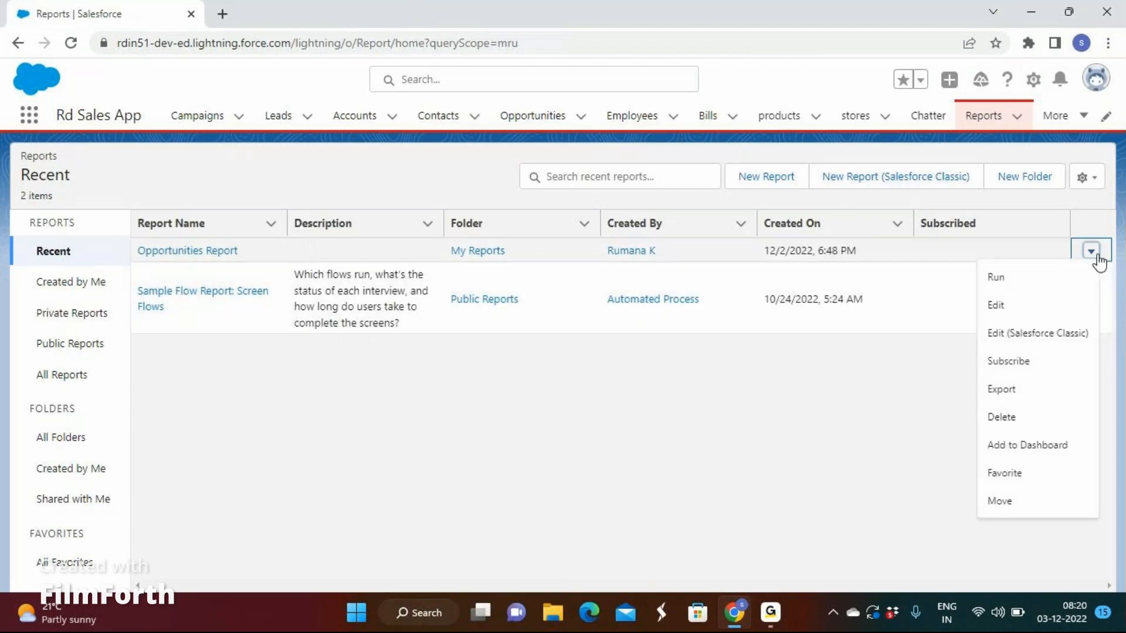
left_click(1025, 304)
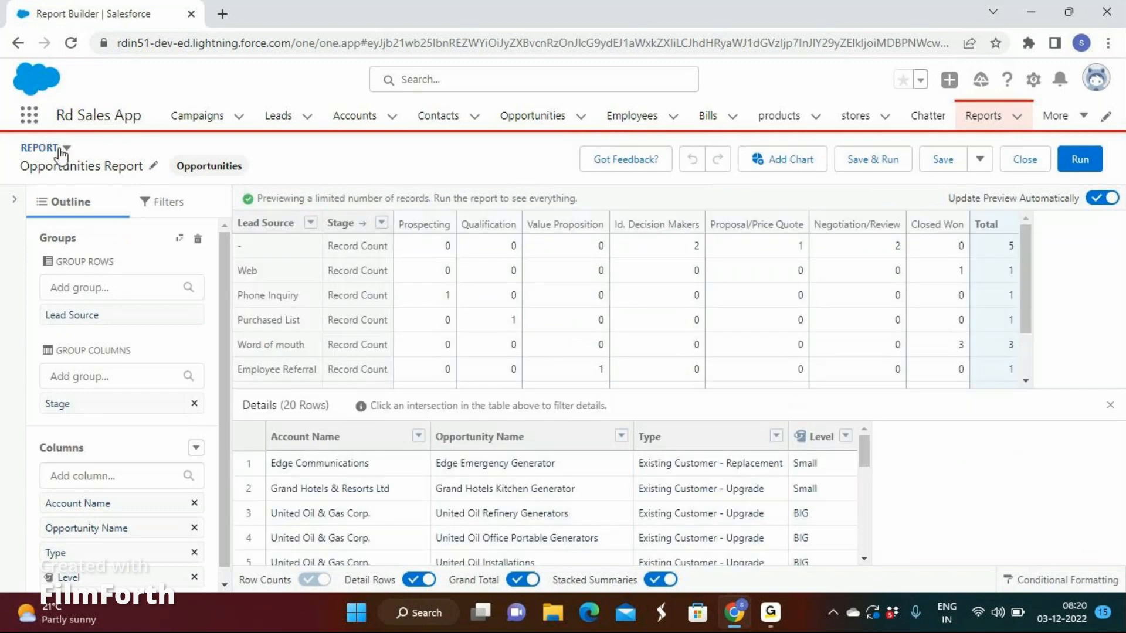
left_click(63, 150)
left_click(120, 321)
left_click(290, 389)
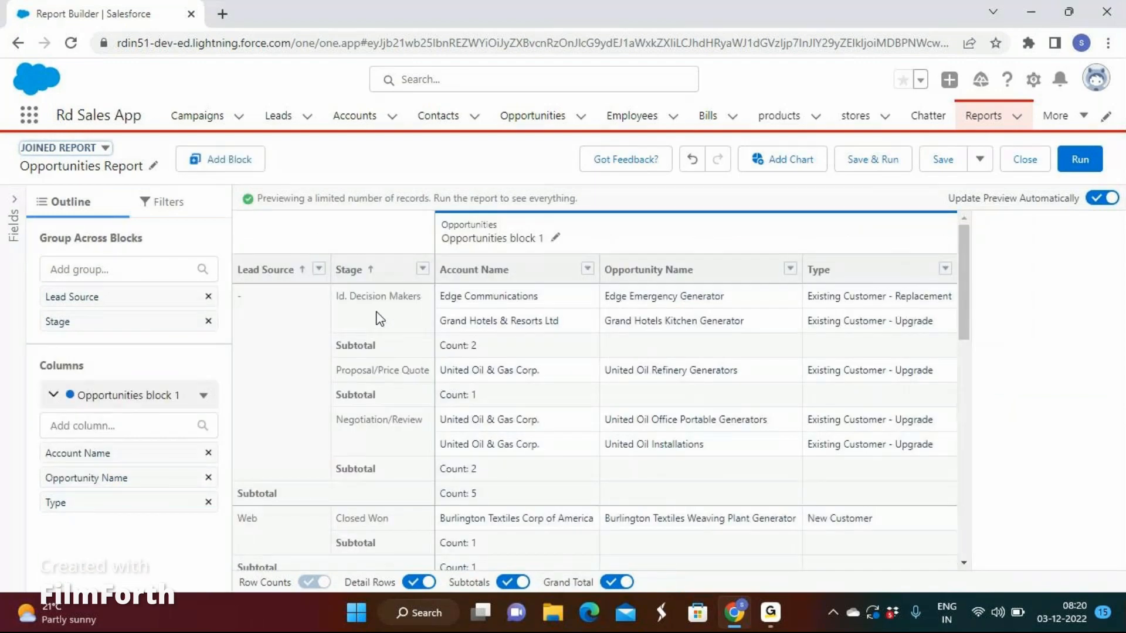
- Add a block to the joined report using the Accounts report type from Accounts & Contacts
left_click(205, 170)
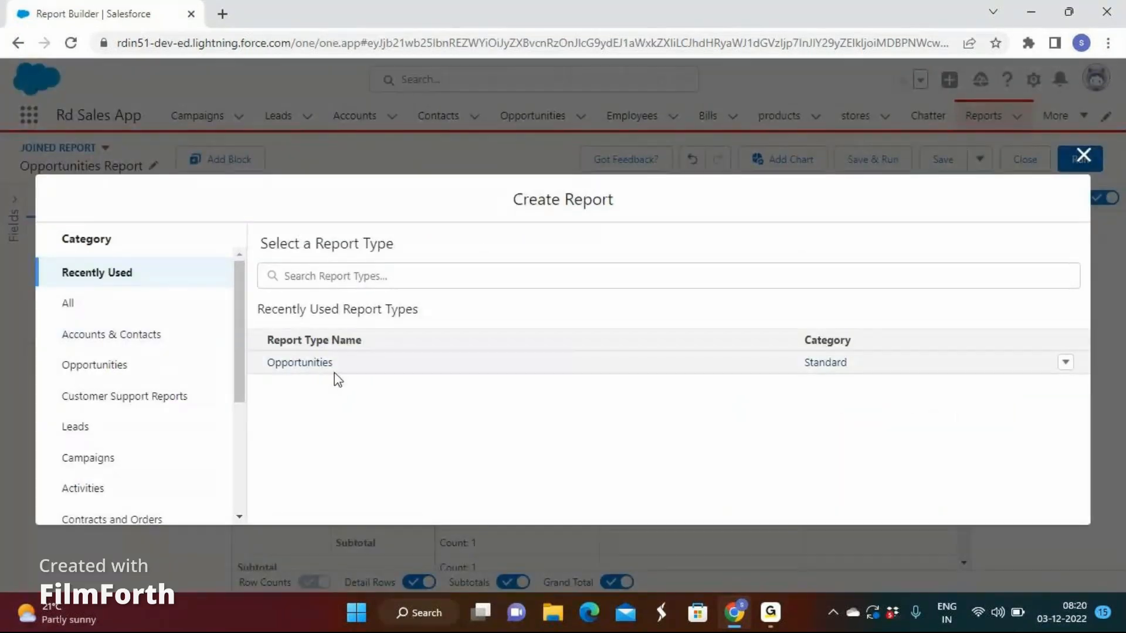
left_click(88, 335)
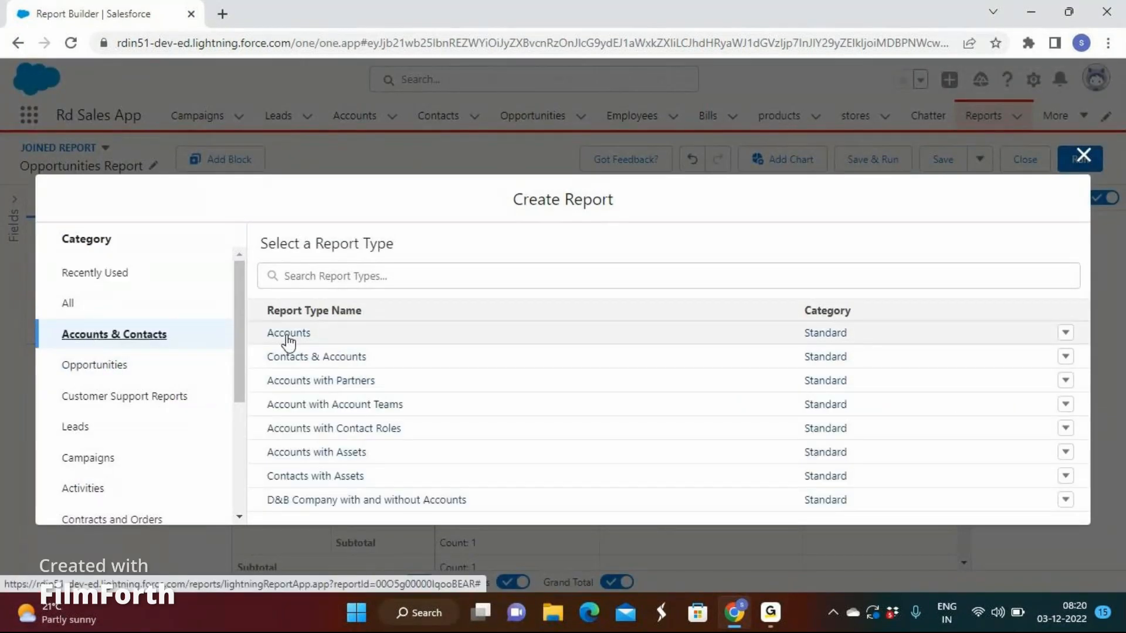
left_click(287, 334)
left_click(879, 406)
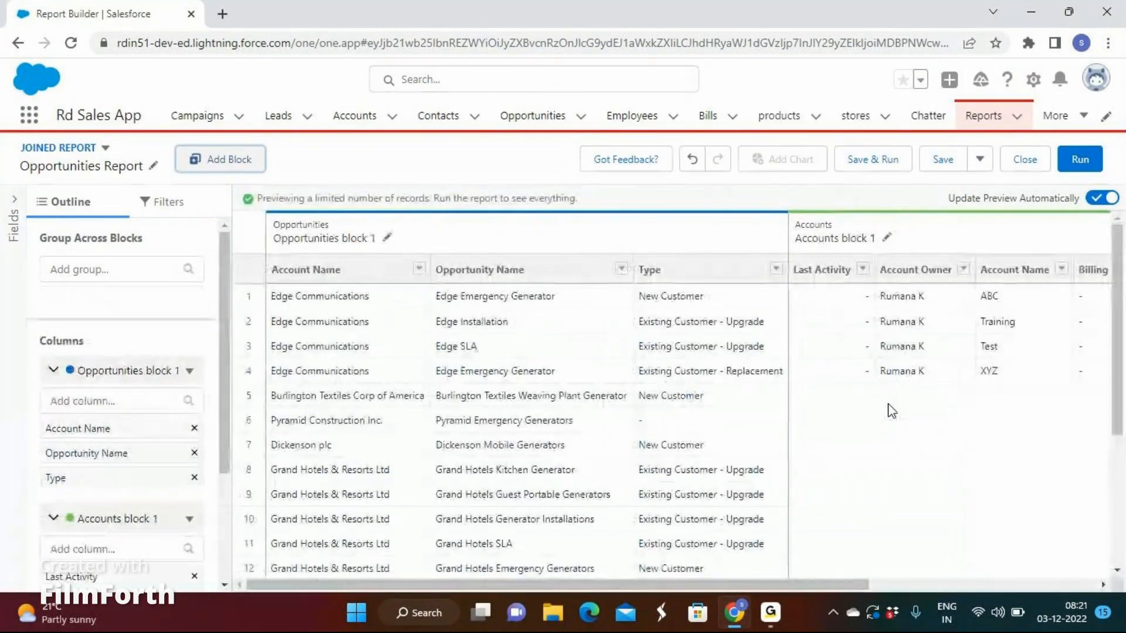
- Close the joined report without saving its changes and return to the reports list
left_click(1028, 164)
left_click(836, 418)
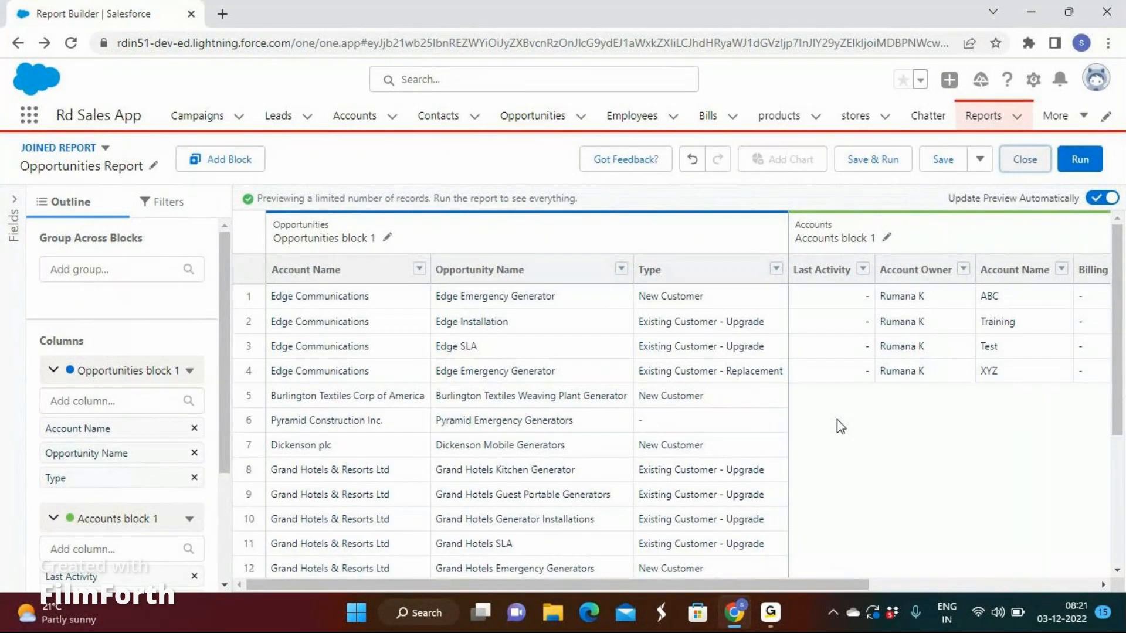
left_click(980, 112)
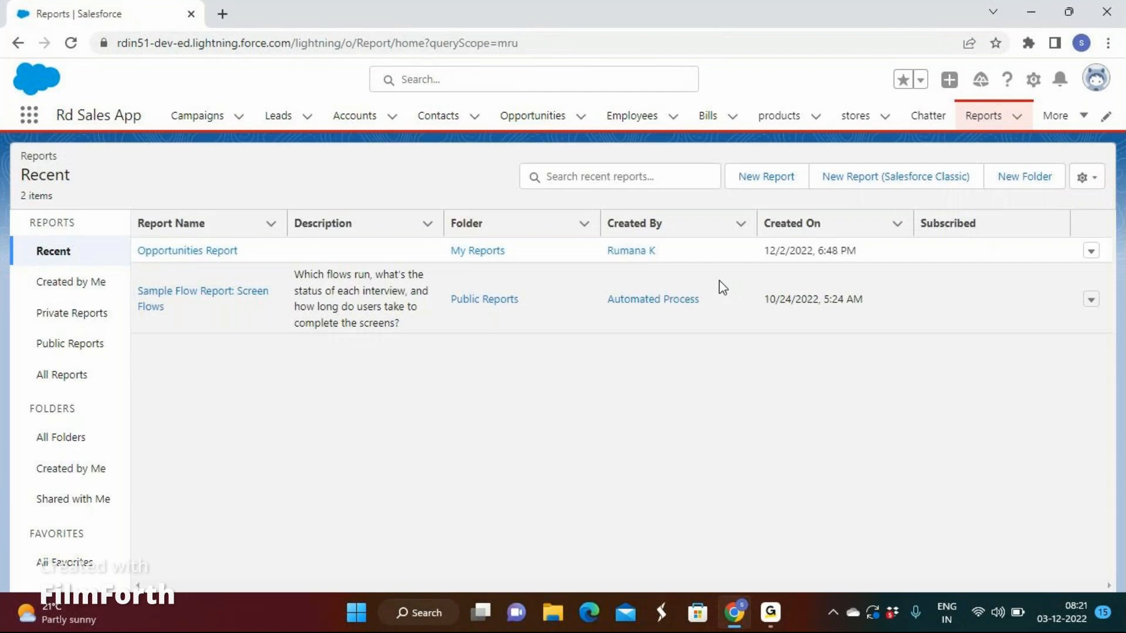
- Create a new Salesforce Classic report with the Accounts report type from Accounts & Contacts
left_click(771, 186)
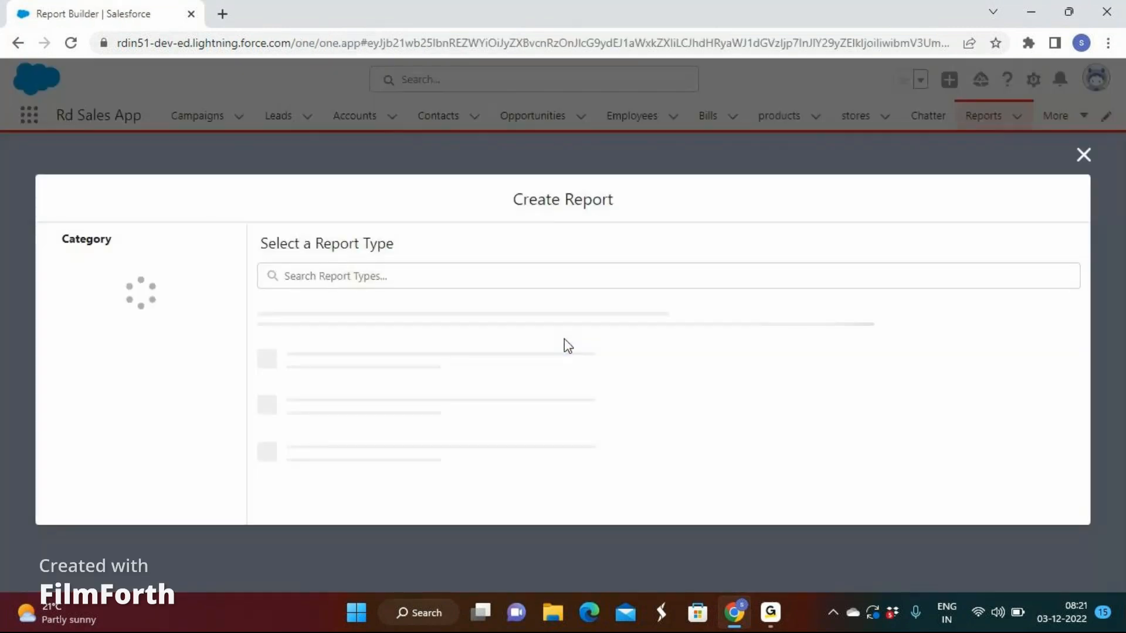
left_click(1082, 155)
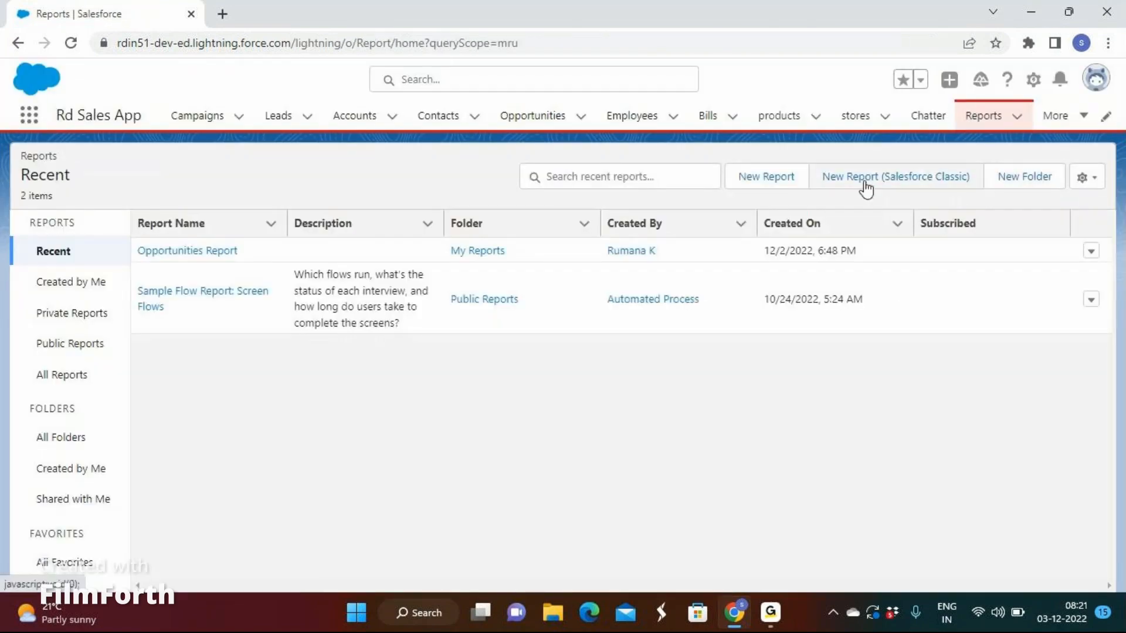
left_click(865, 187)
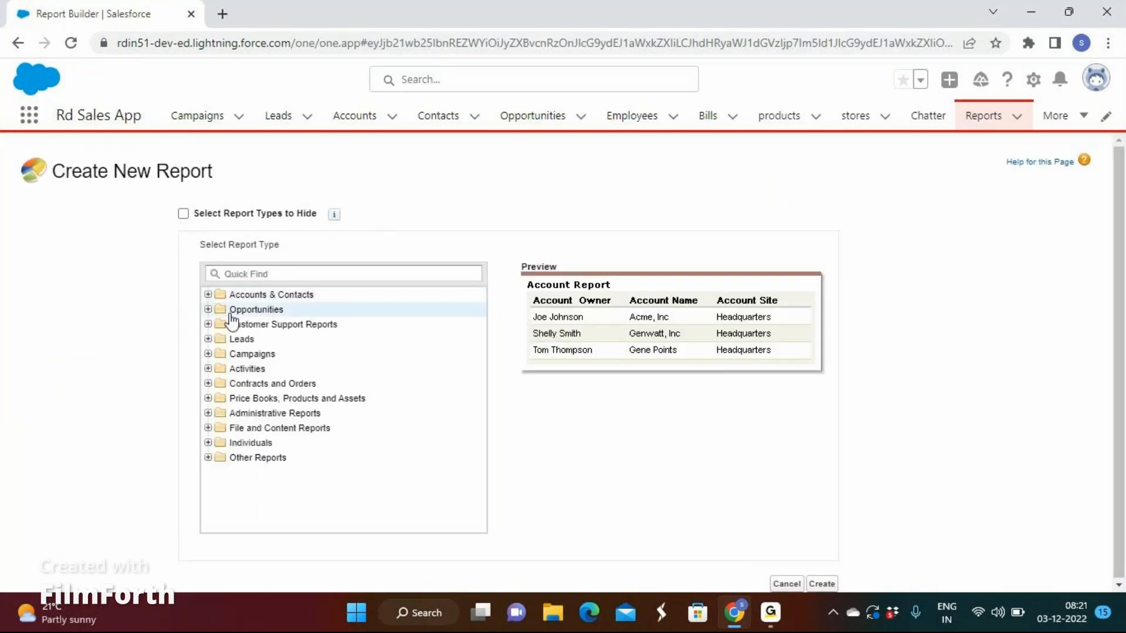
left_click(209, 295)
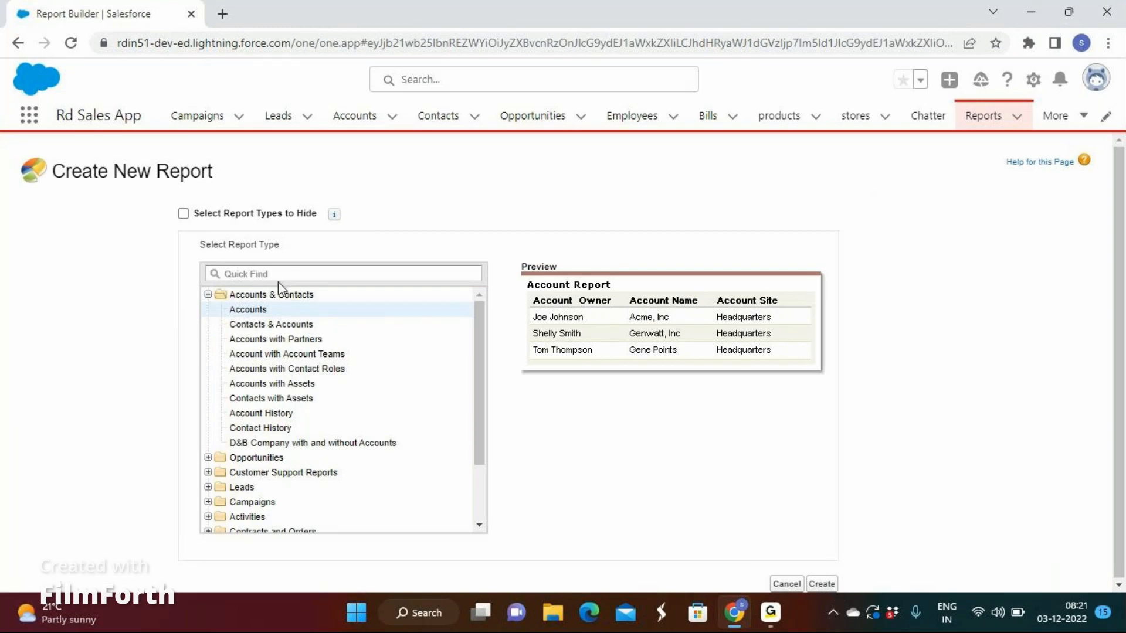
left_click(821, 583)
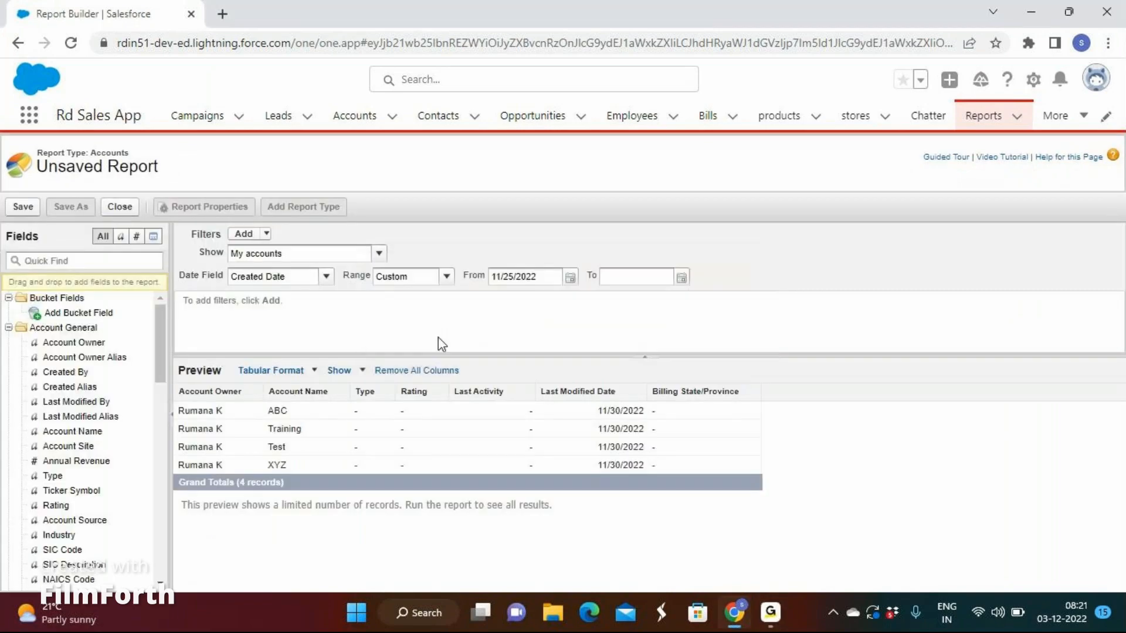
- Set the report to show All accounts and its Created Date range to All Time
left_click(269, 255)
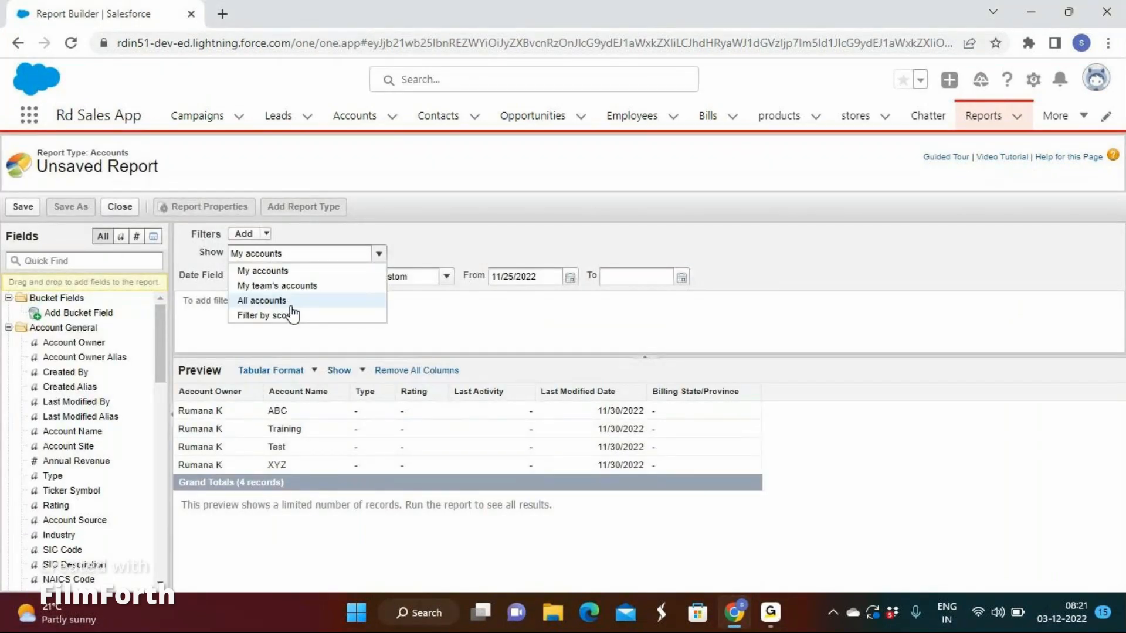
left_click(291, 303)
left_click(293, 282)
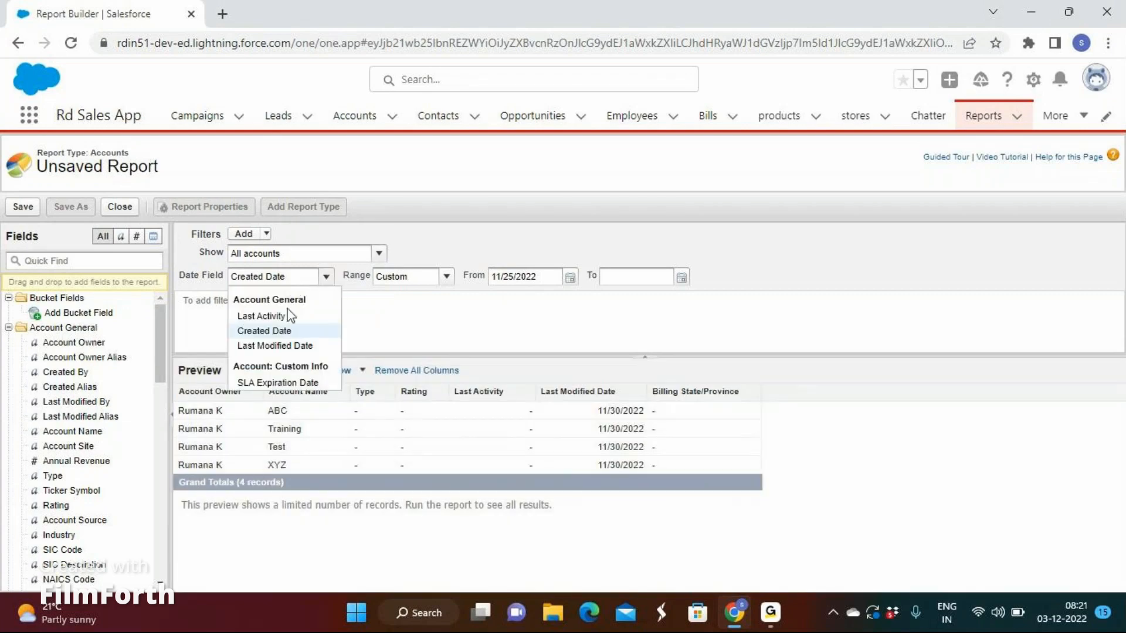
left_click(419, 278)
left_click(398, 294)
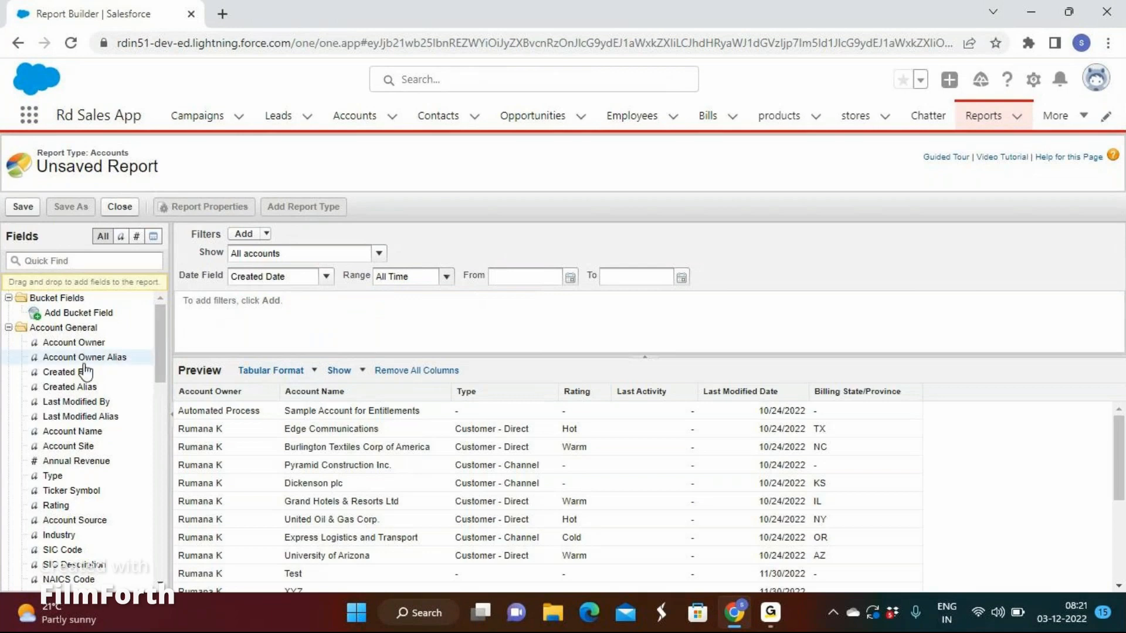
- Add the Created Alias and Account Site columns to the Accounts report and remove the Type column
left_click_drag(62, 386, 310, 436)
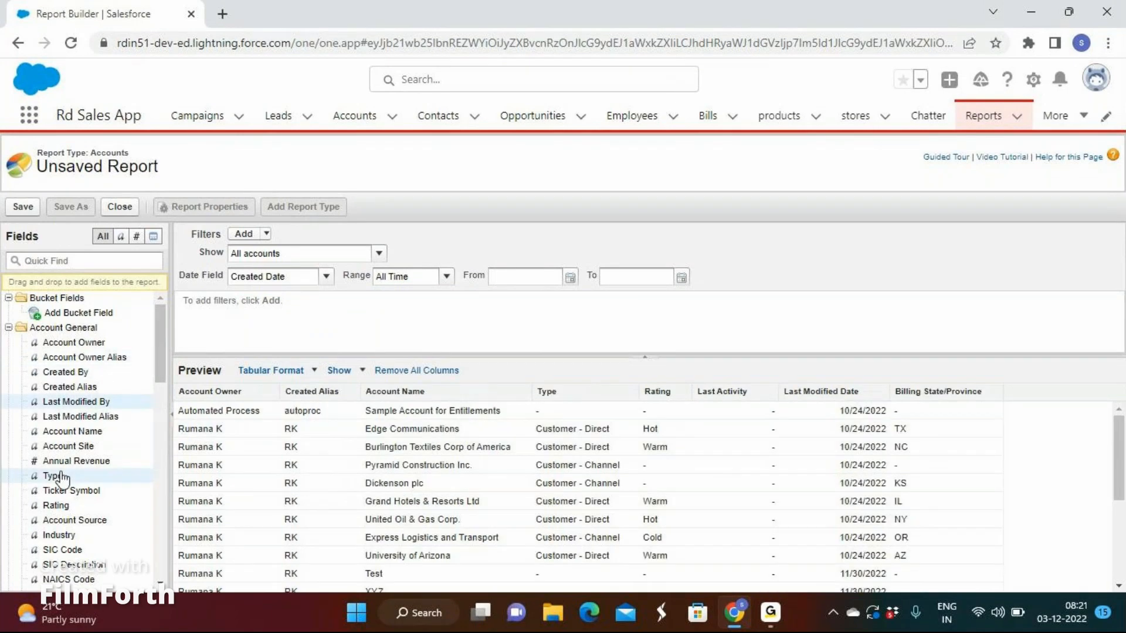
left_click_drag(94, 449, 458, 448)
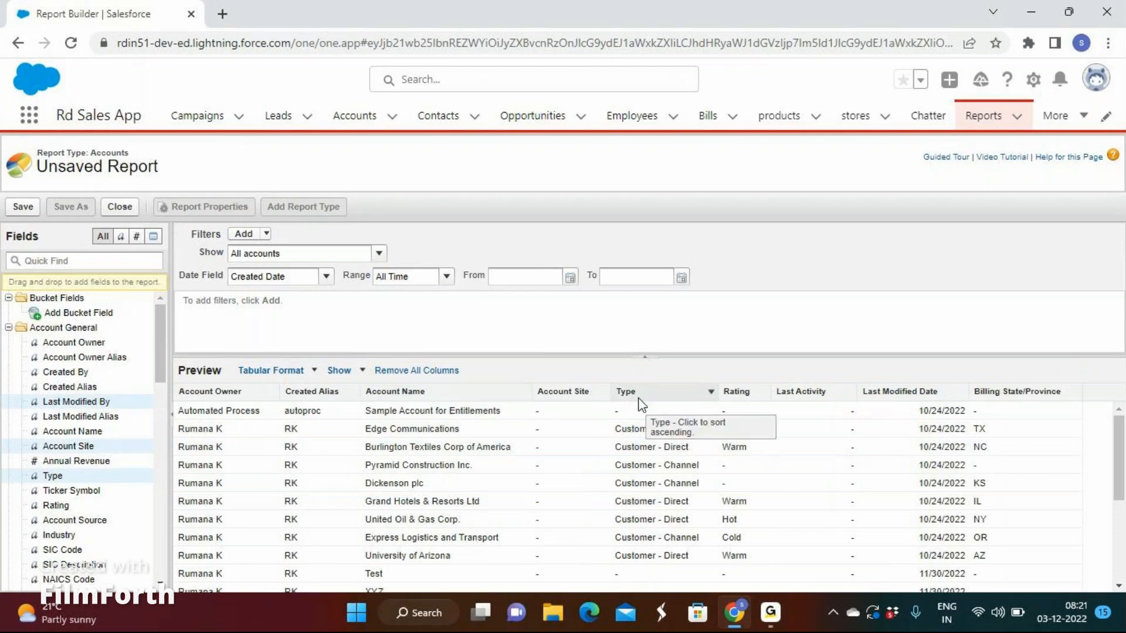
left_click(711, 391)
left_click(750, 554)
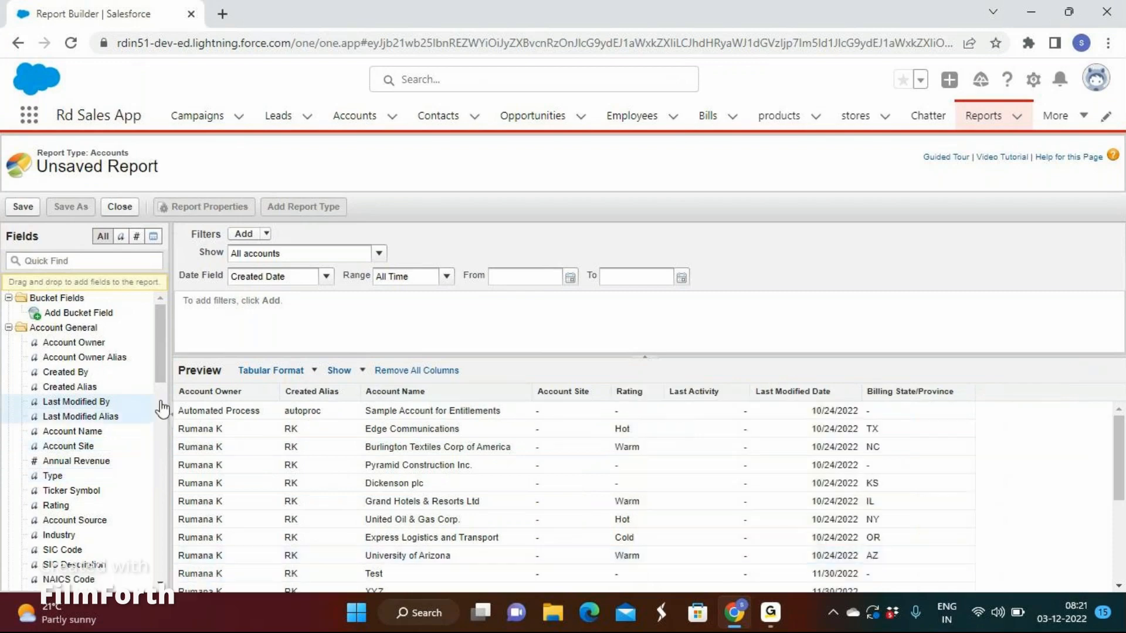
- Switch the report format between Summary and Matrix to compare their grouping layouts
left_click(319, 369)
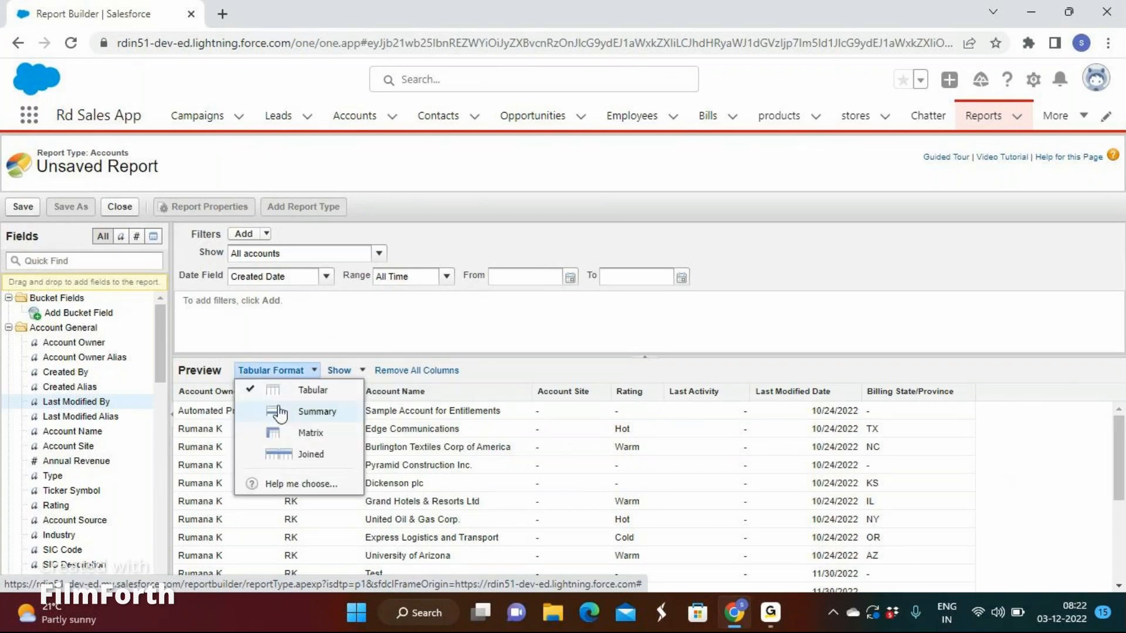
left_click(280, 412)
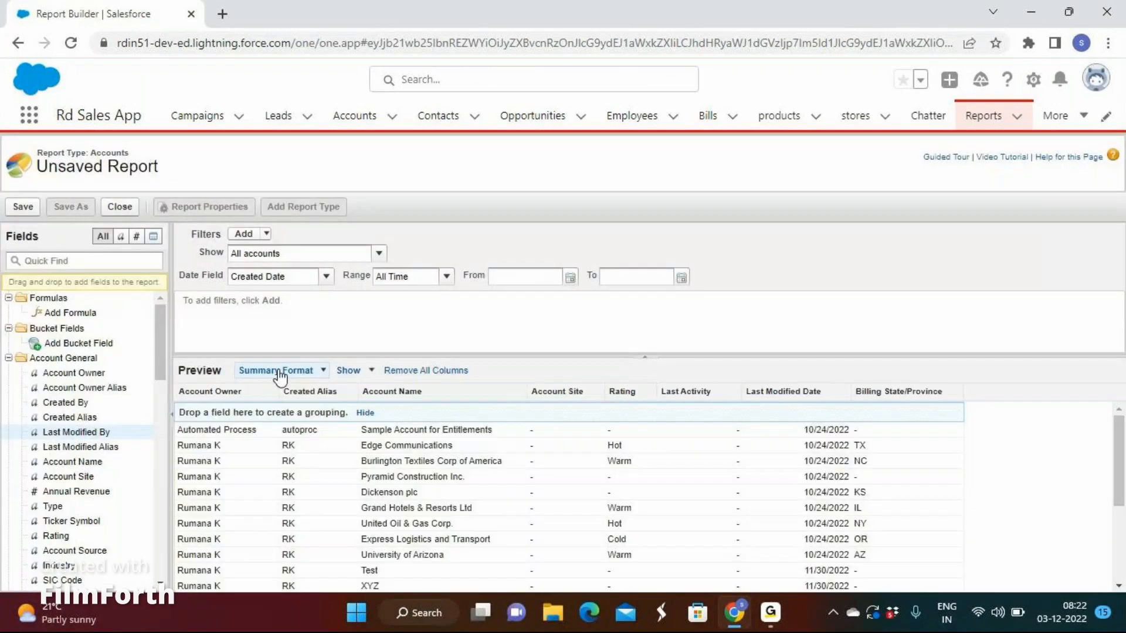
left_click(276, 371)
left_click(277, 433)
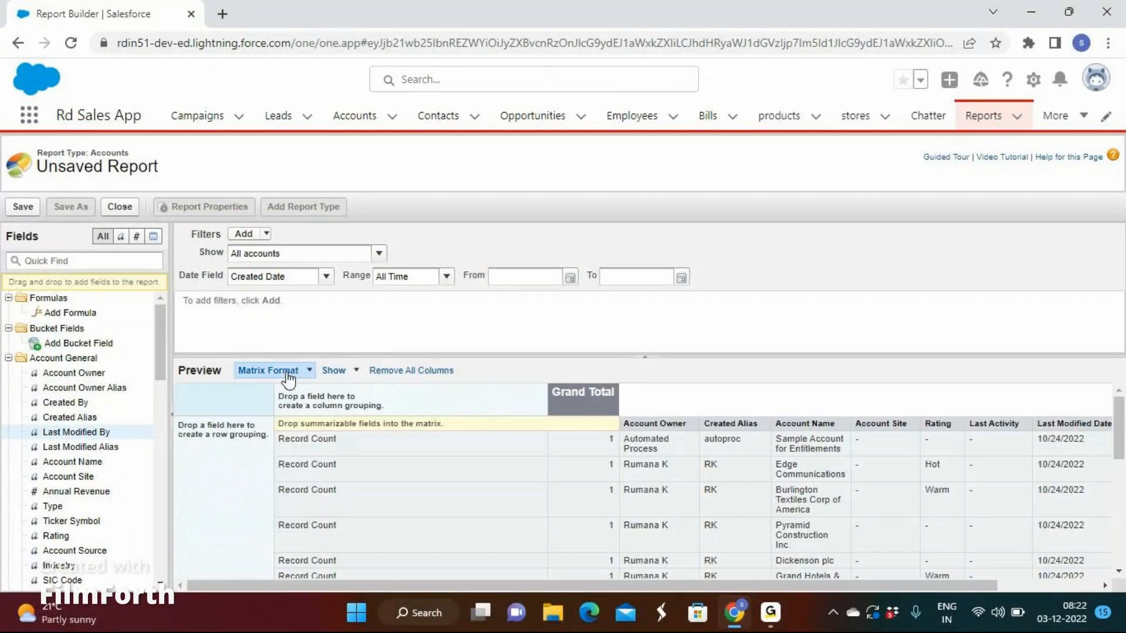
left_click(285, 371)
left_click(303, 411)
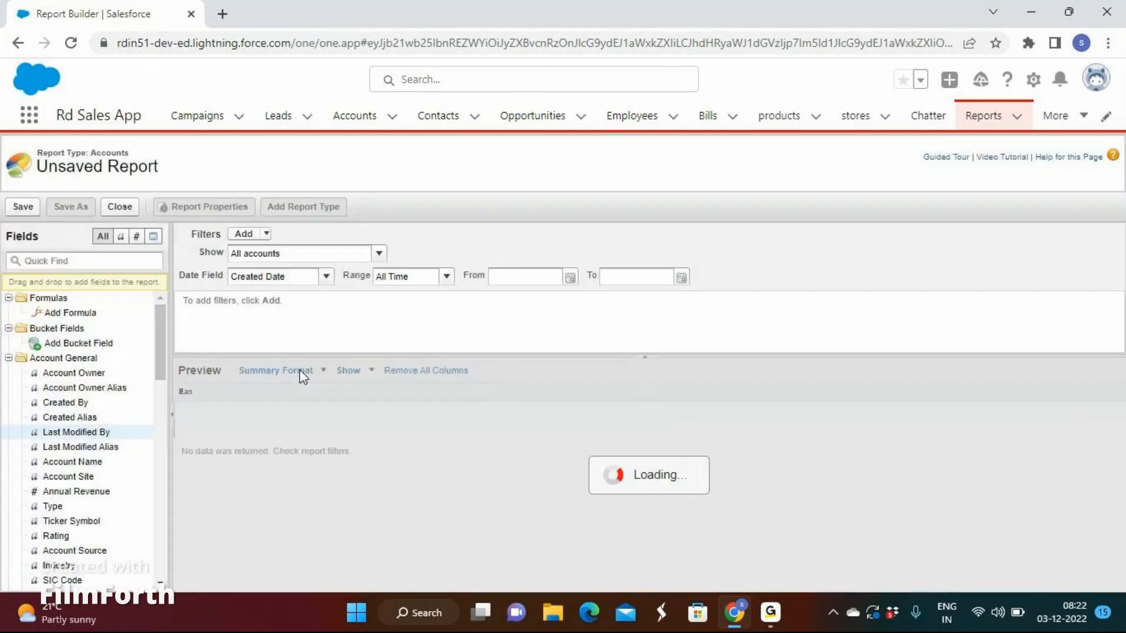
left_click(300, 373)
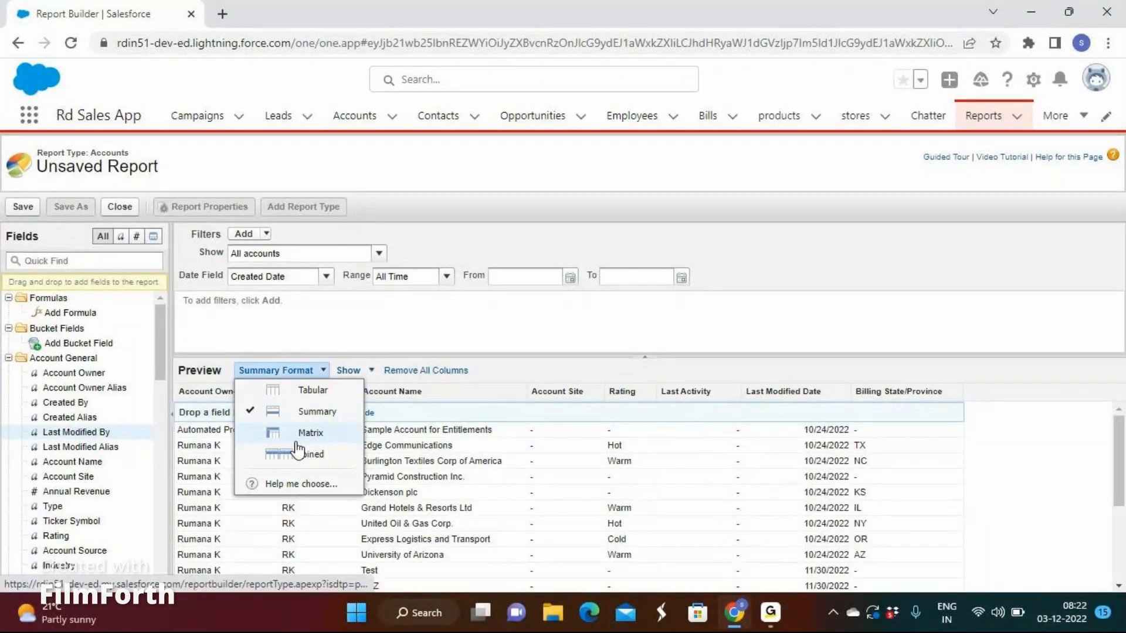
left_click(297, 435)
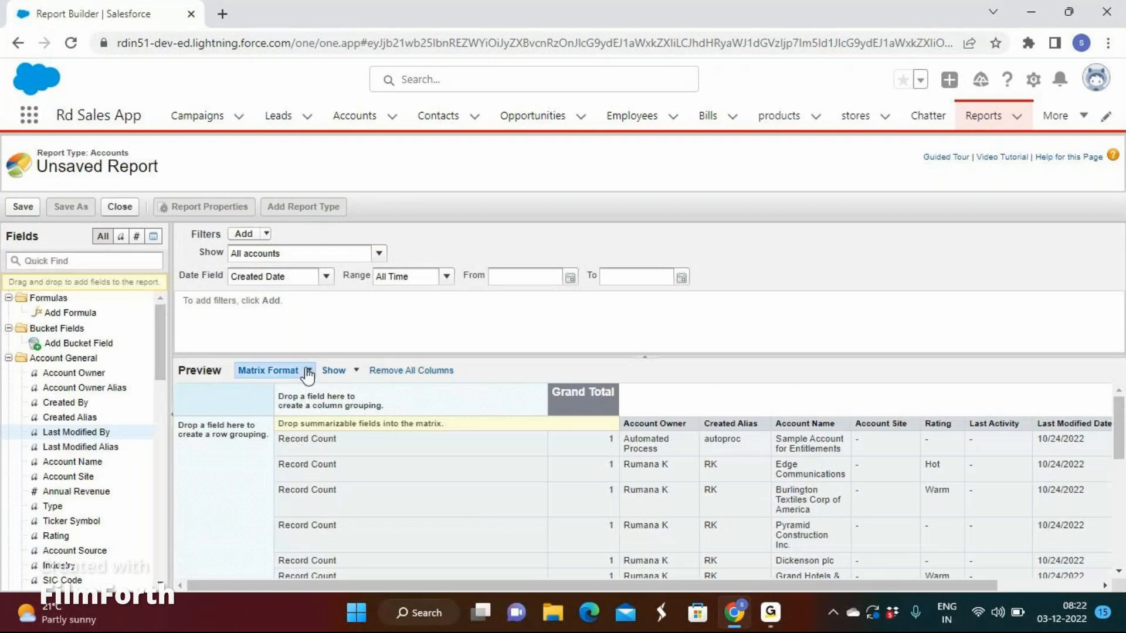
- Change the report to the Joined format and add Leads as an additional report type
left_click(302, 371)
left_click(307, 458)
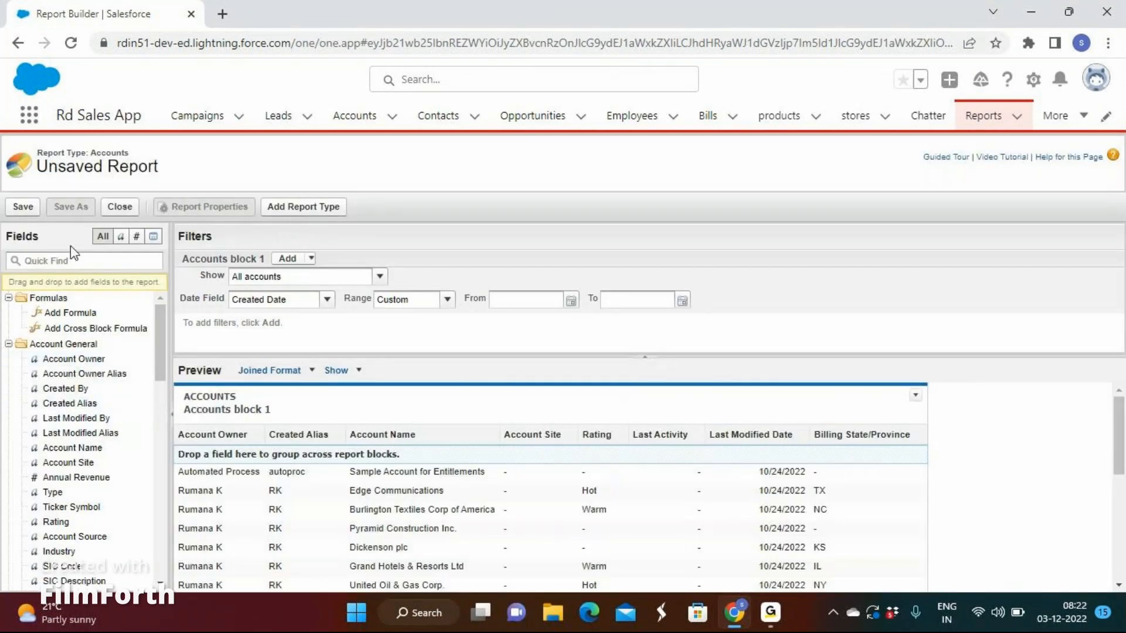
left_click(300, 206)
left_click(229, 275)
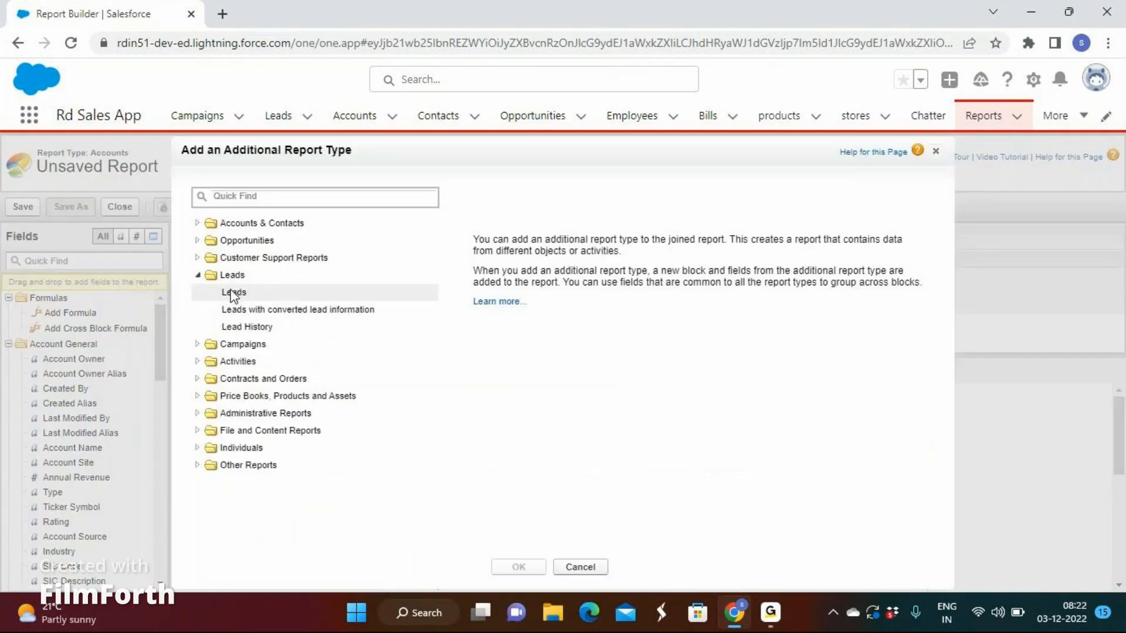
left_click(233, 292)
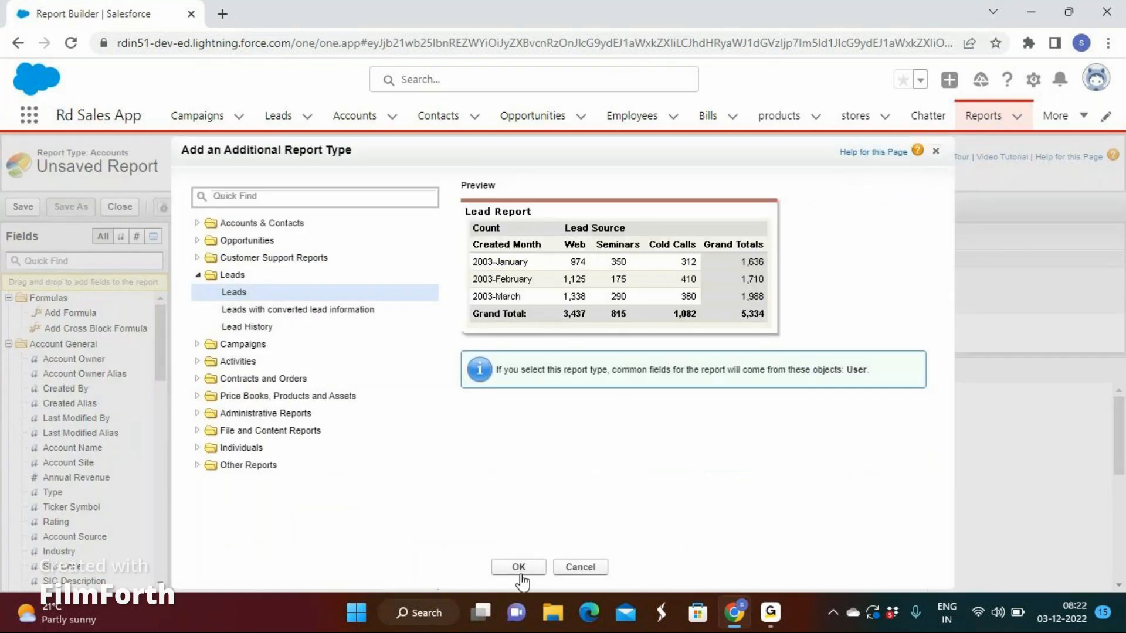
left_click(518, 566)
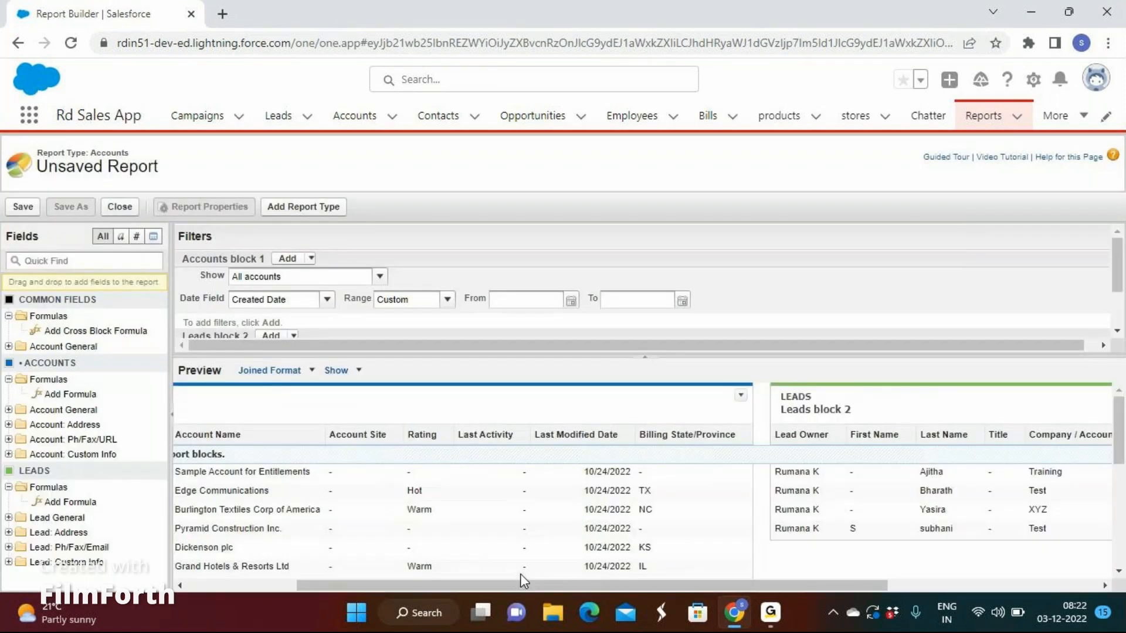
- Leave the joined report without saving it and open the Dashboards page
left_click(985, 116)
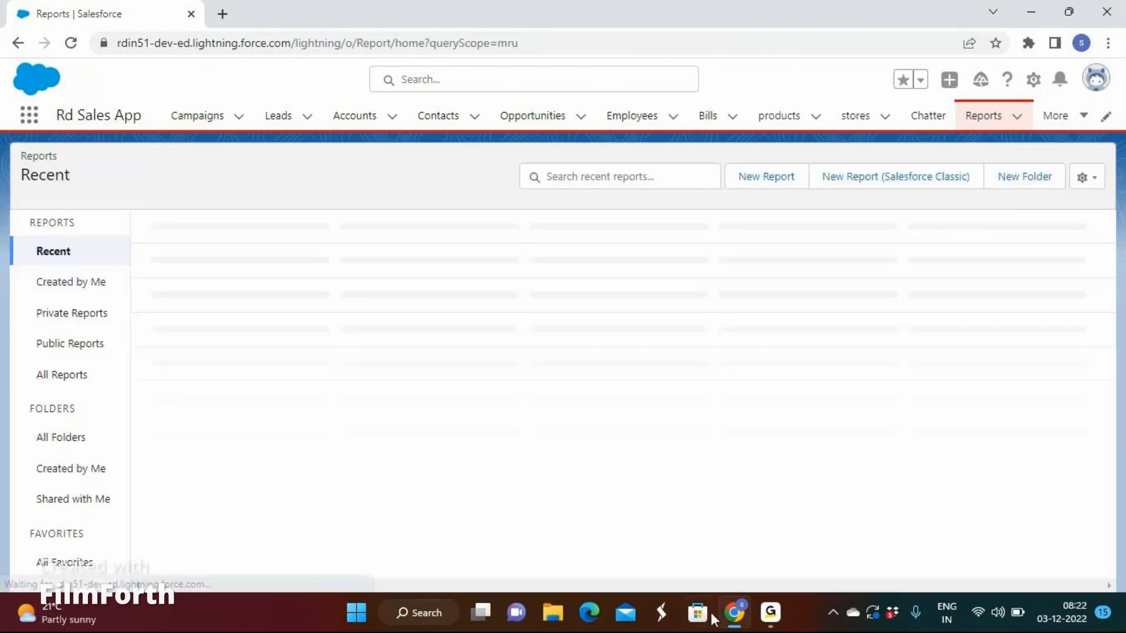
mouse_move(770, 614)
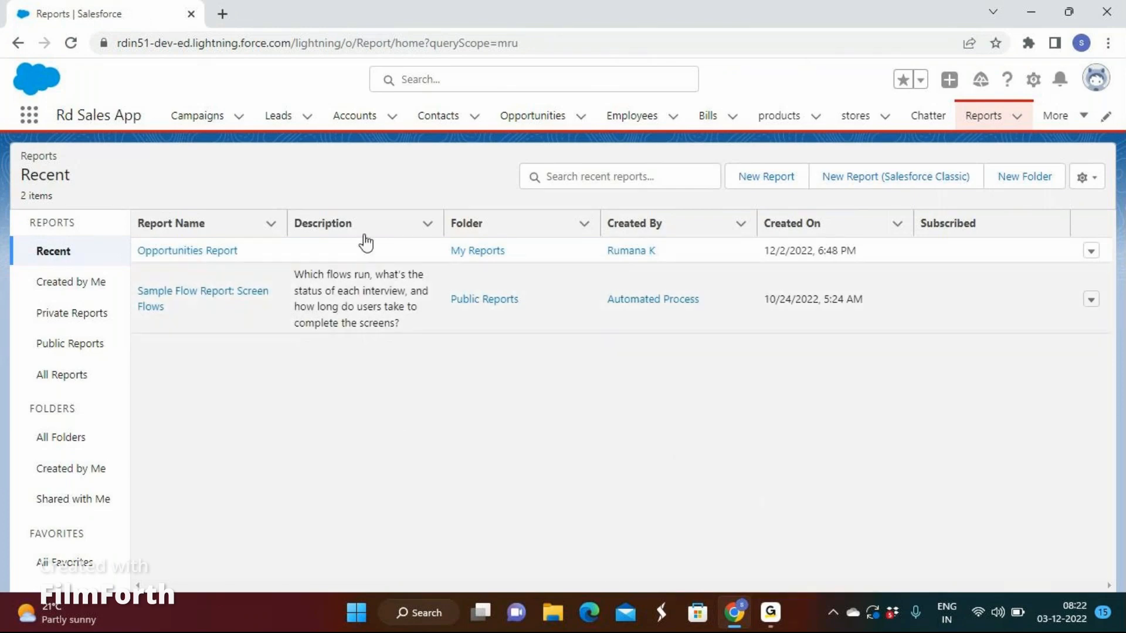
left_click(1088, 124)
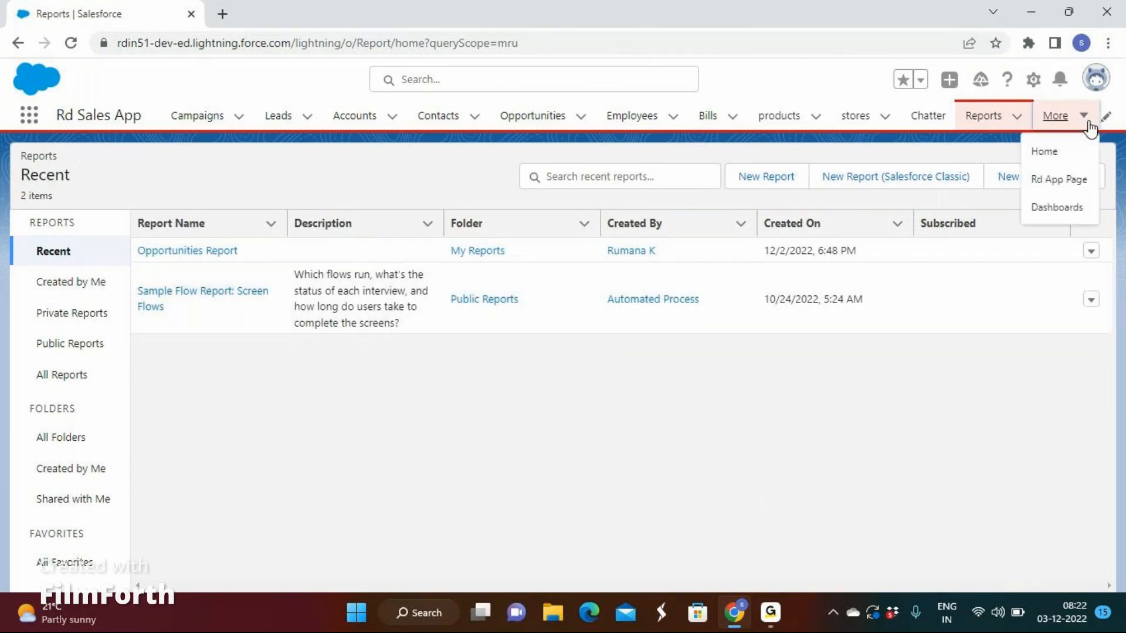
left_click(1073, 209)
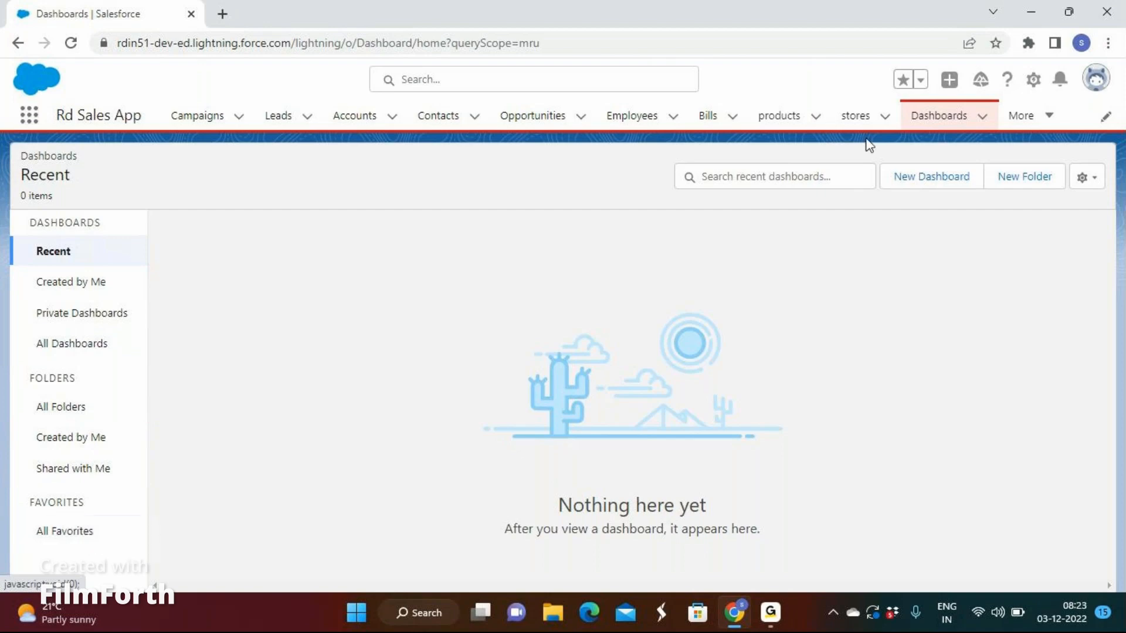
- Start a new dashboard and name it Dashboards
left_click(928, 177)
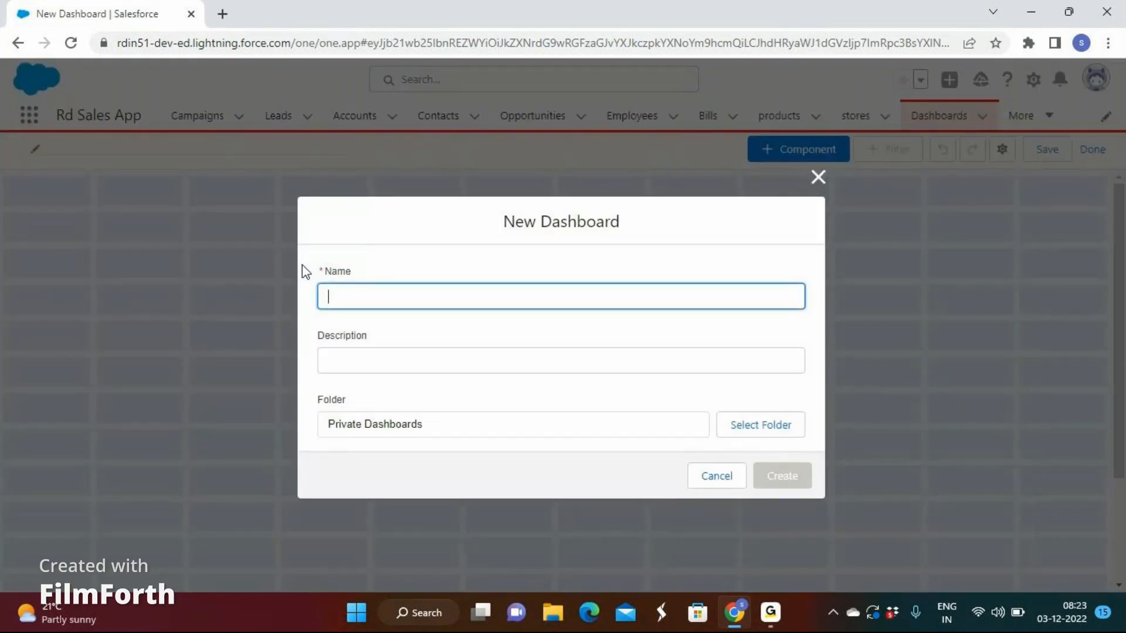
type("Dashboards")
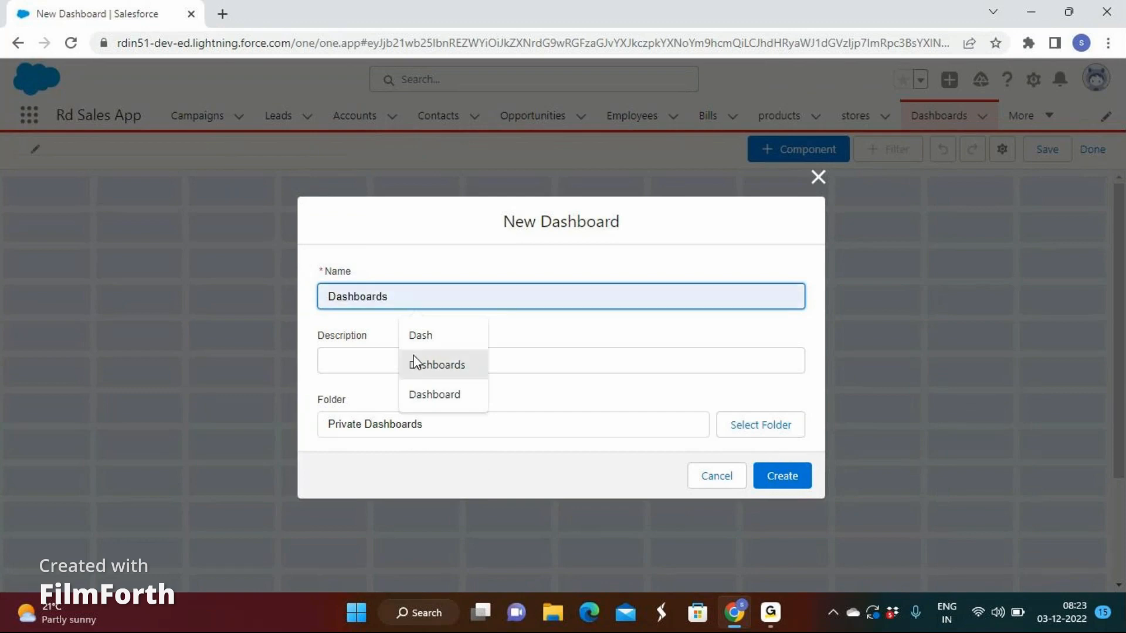
left_click(414, 364)
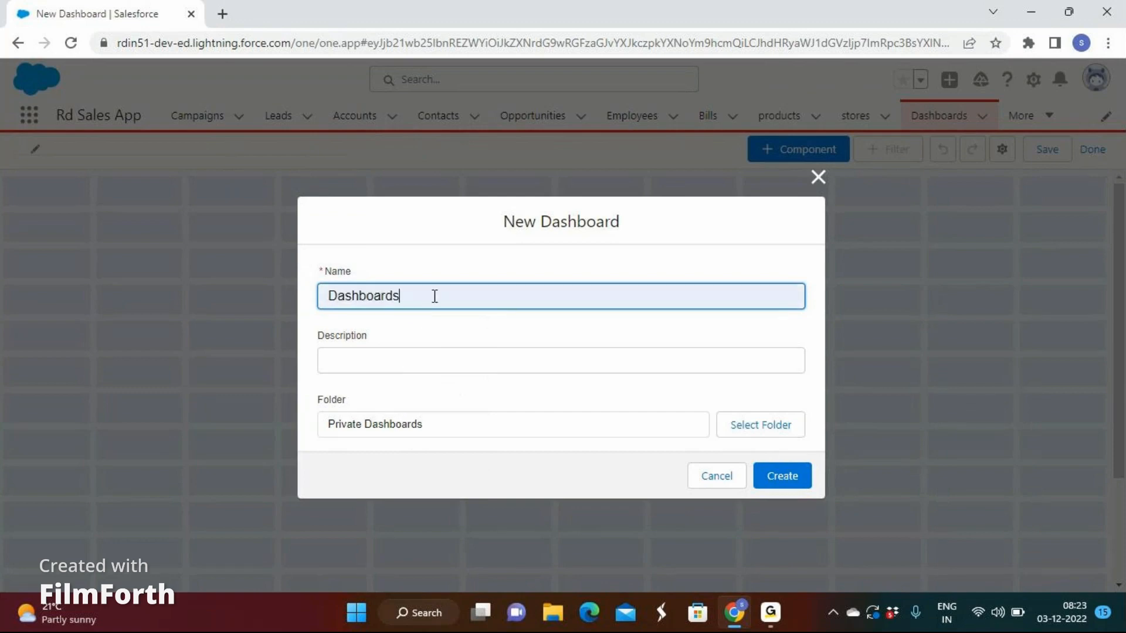
- Create the dashboard inside a new folder named Dashboard
key("Tab")
key("Tab")
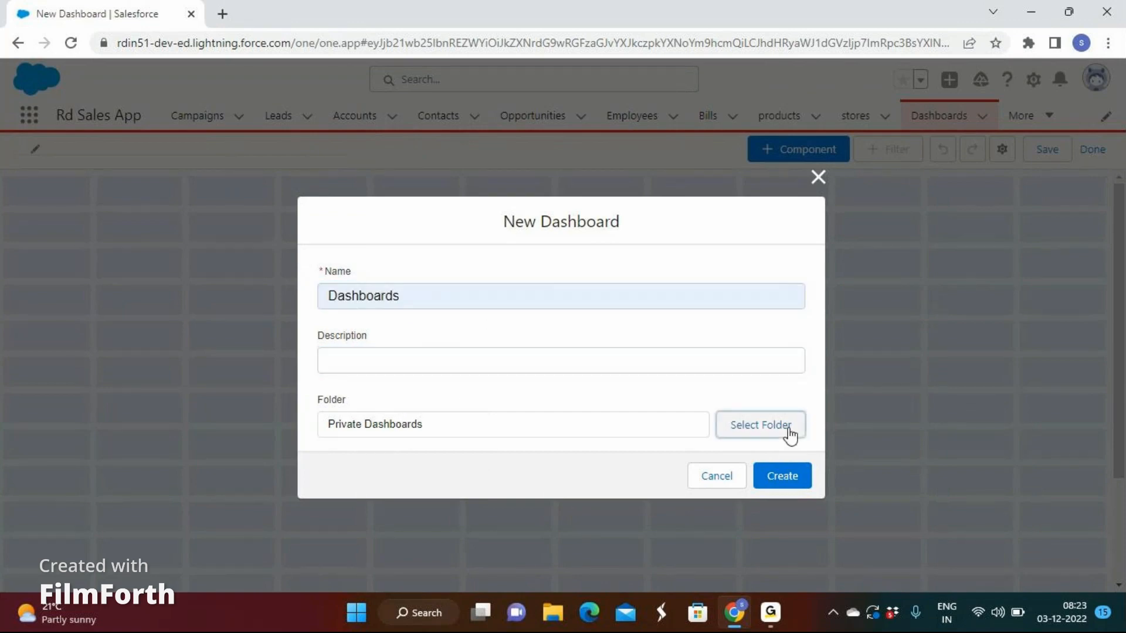
key("Return")
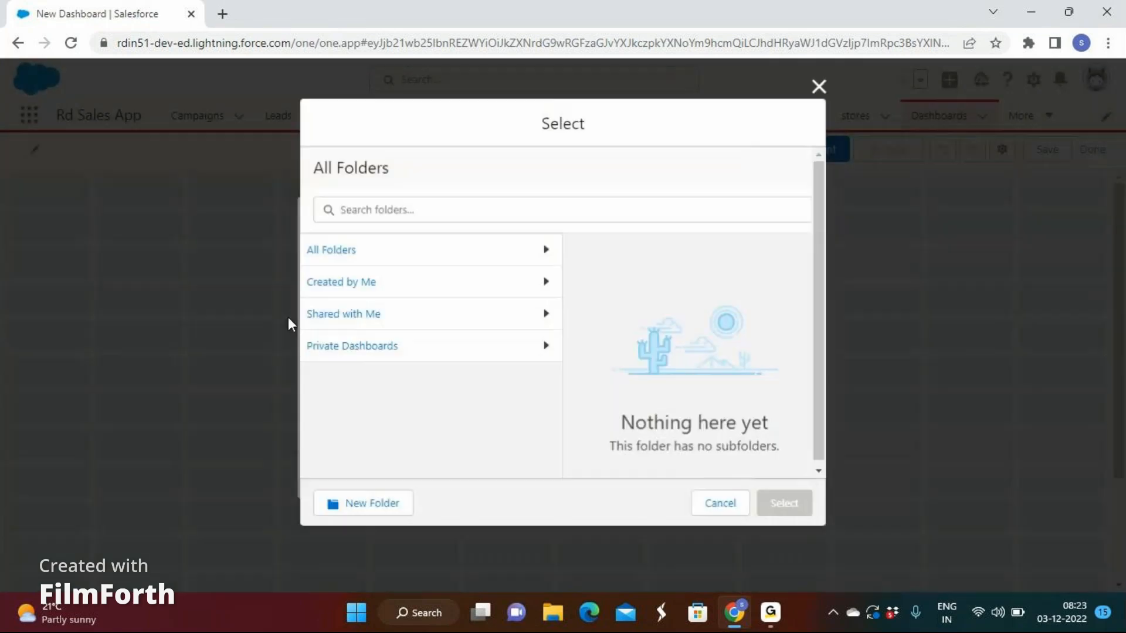
left_click(371, 505)
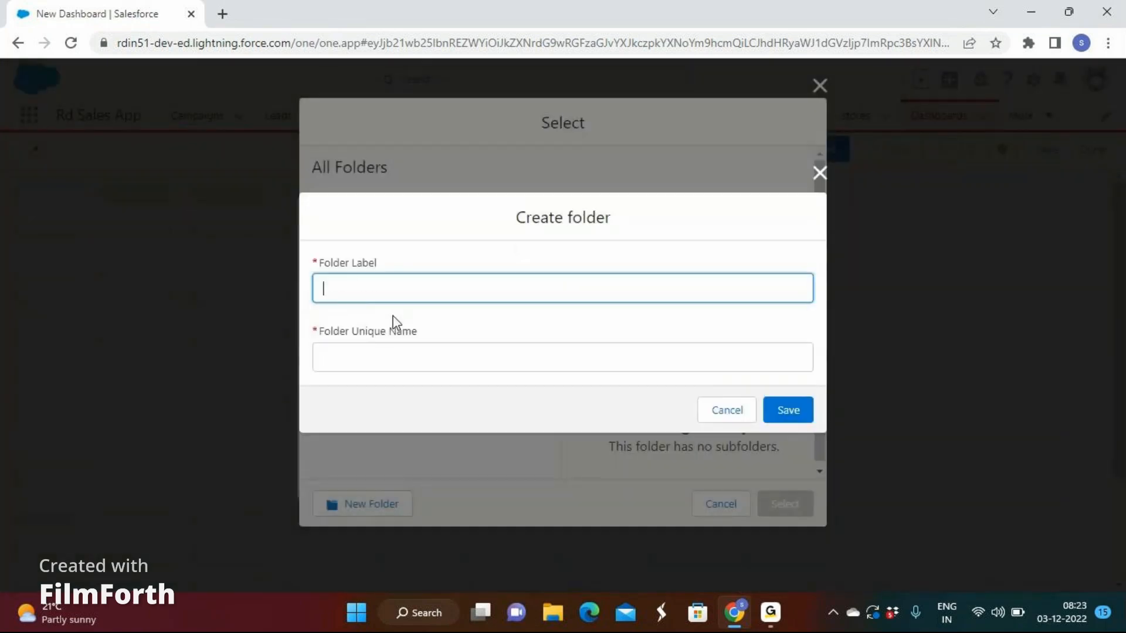
type("Dashboards")
key("Tab")
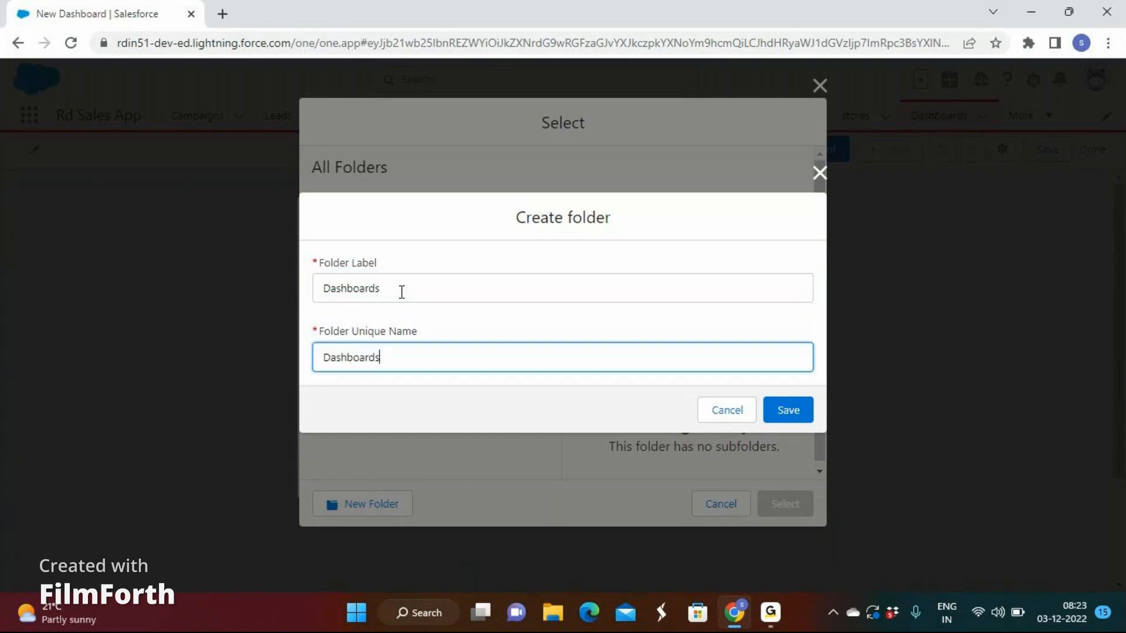
left_click(405, 287)
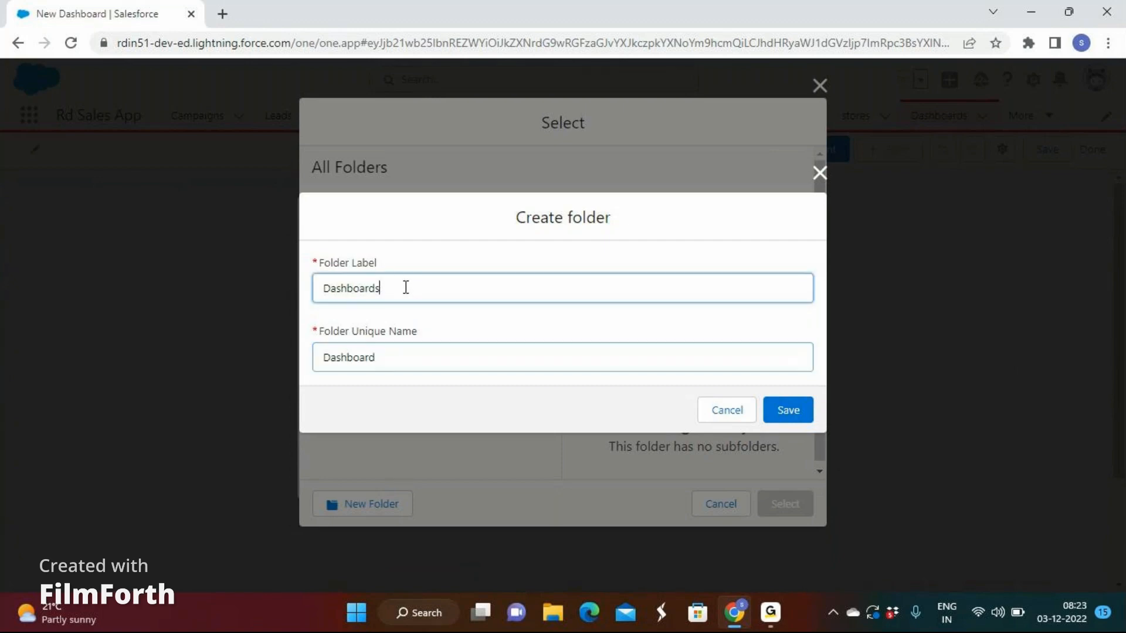
left_click(787, 413)
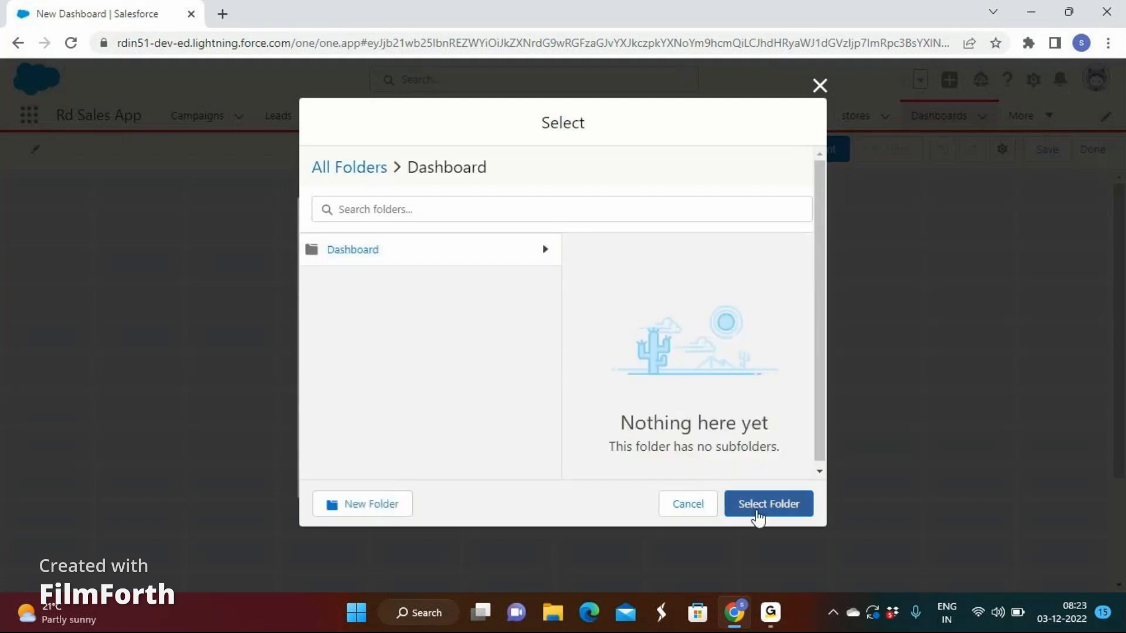
left_click(759, 510)
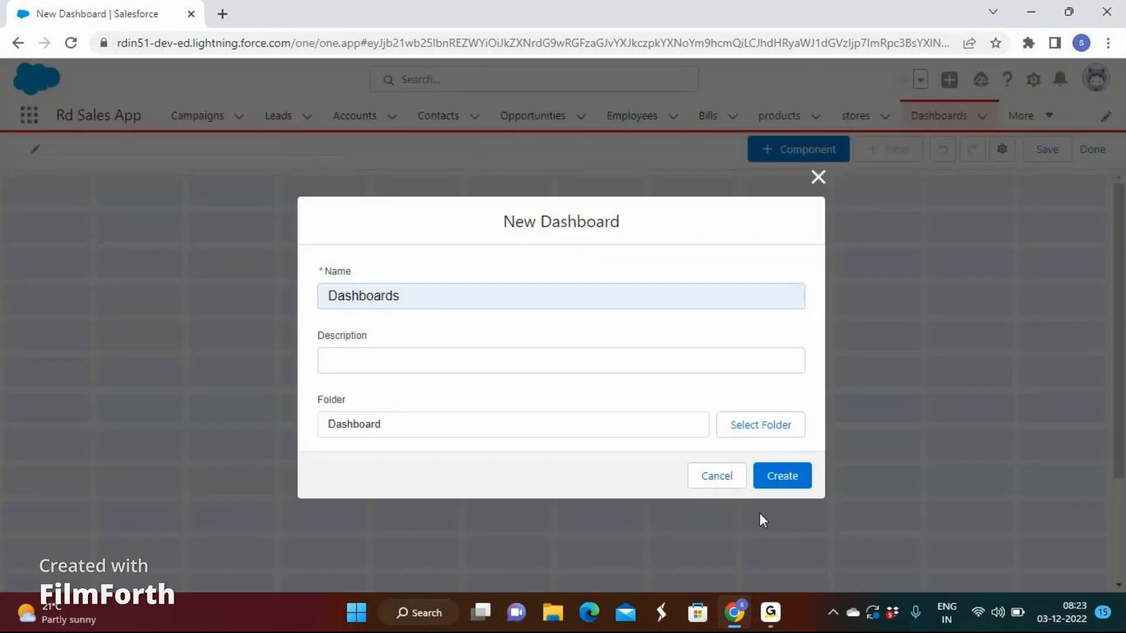
left_click(771, 486)
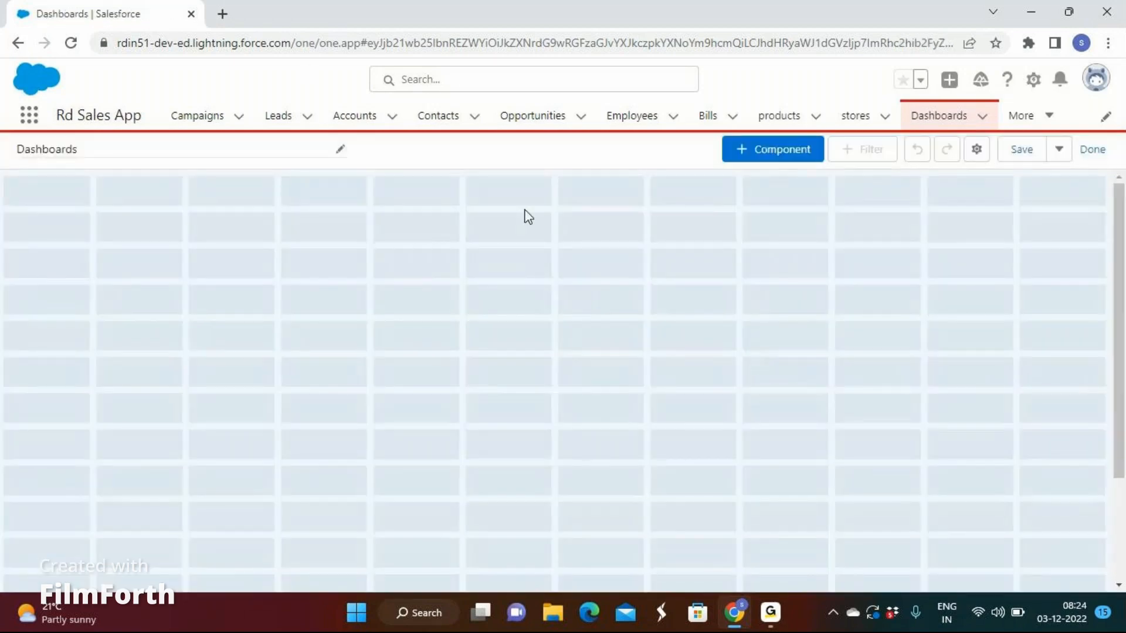
- Start a dashboard component that uses the Opportunities Report as its source
left_click(760, 158)
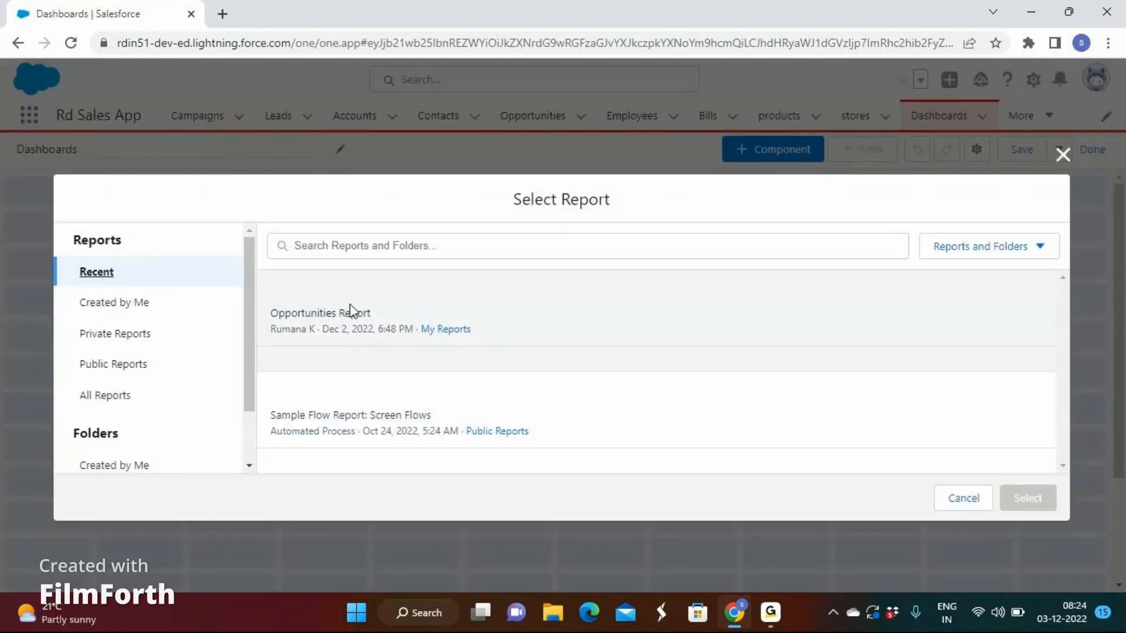
double_click(351, 310)
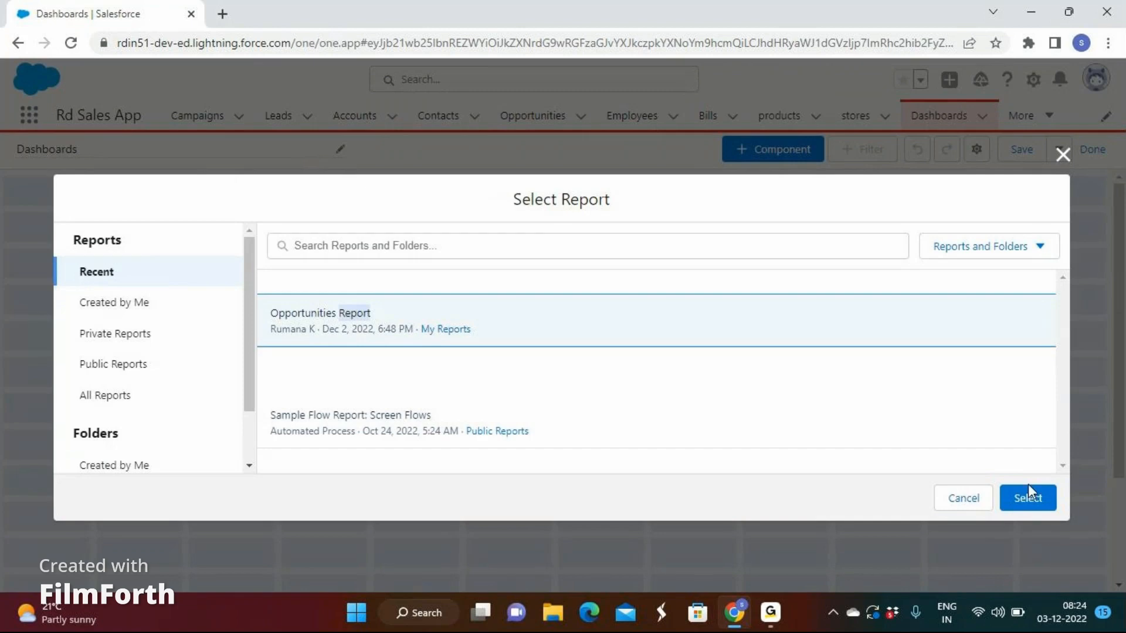
left_click(1029, 498)
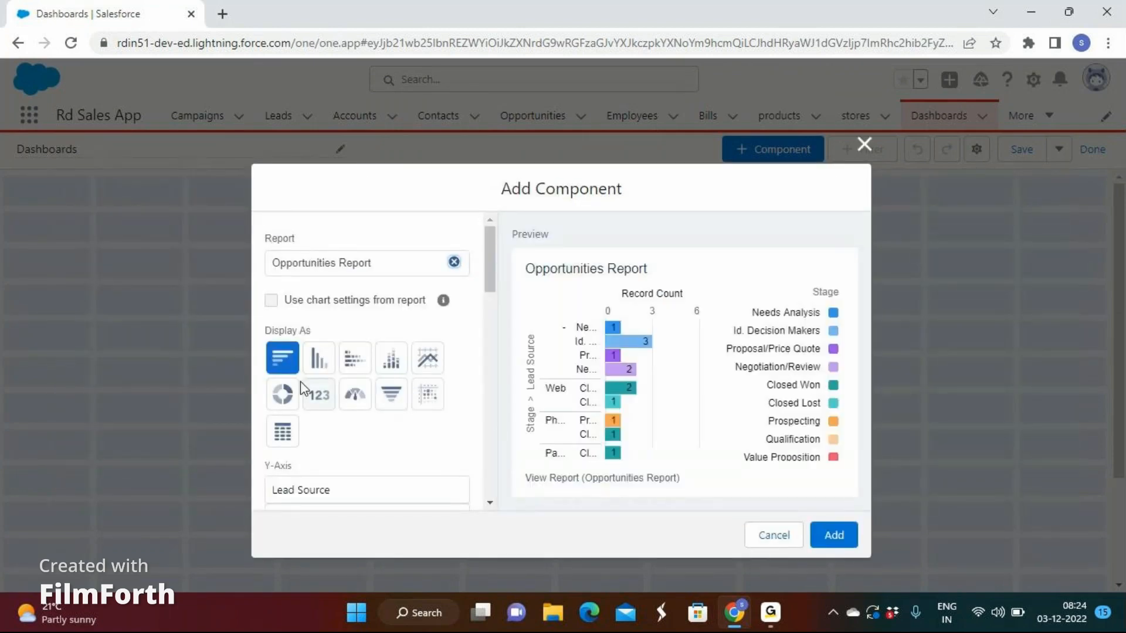
- Preview the Opportunities Report component in the other display types, including vertical bar, donut, metric, gauge, funnel, scatter and Lightning Table
left_click(331, 368)
left_click(350, 366)
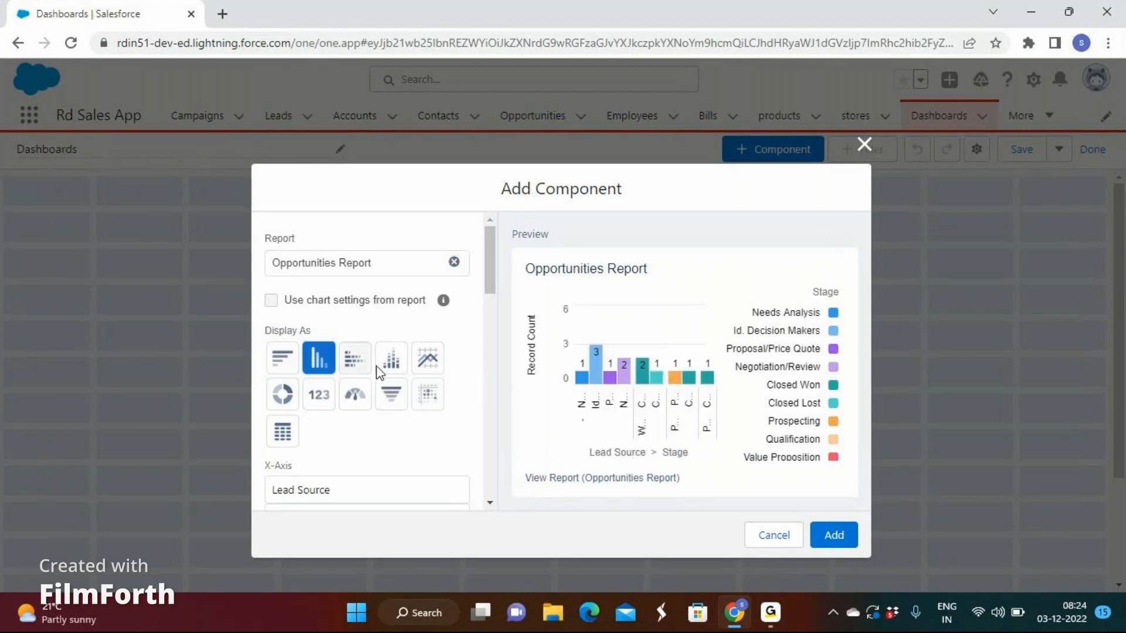
left_click(390, 366)
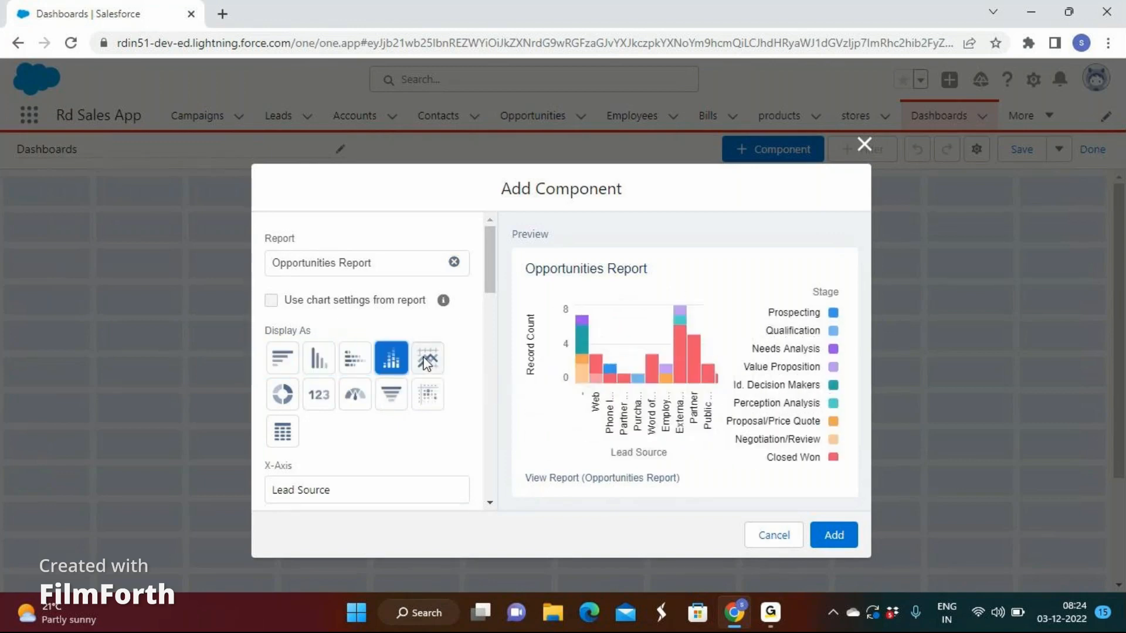
left_click(426, 362)
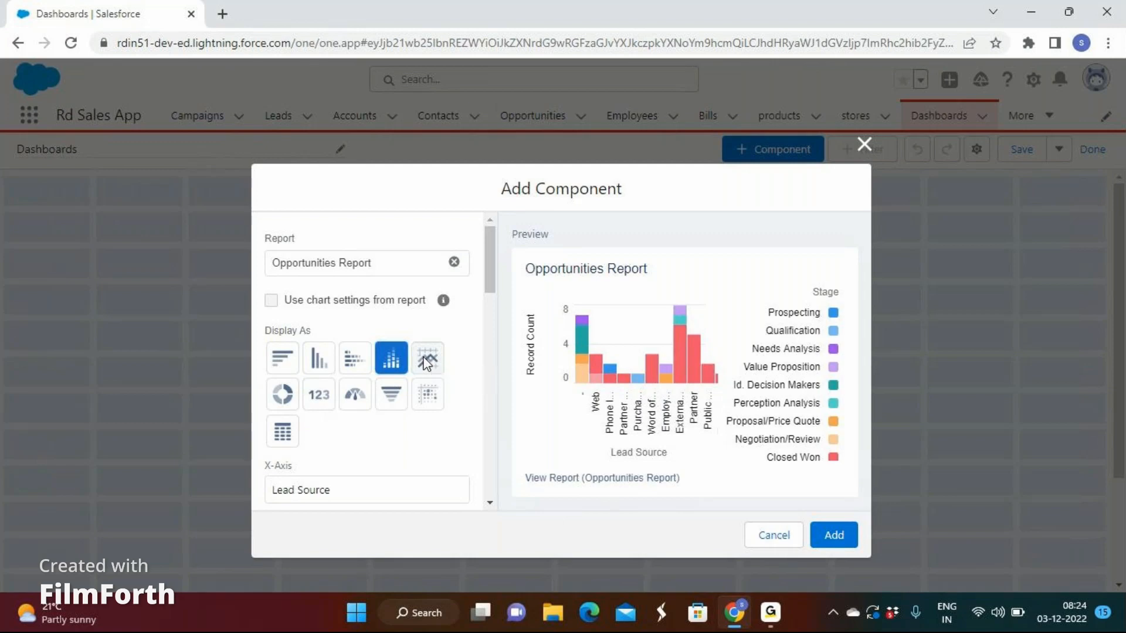
left_click(283, 394)
left_click(322, 395)
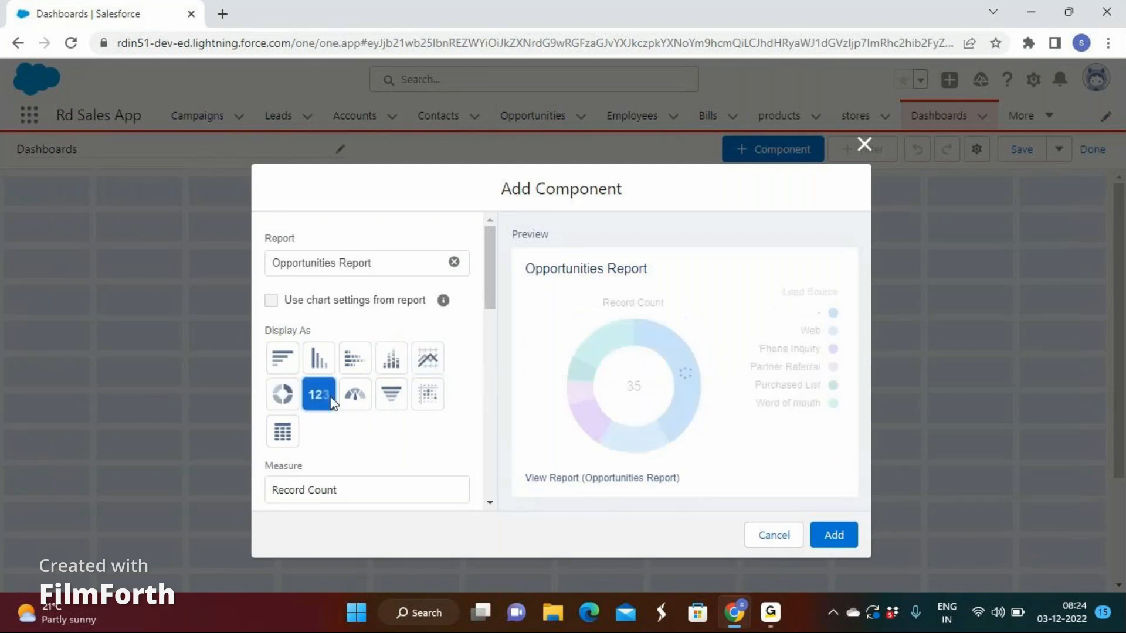
left_click(355, 396)
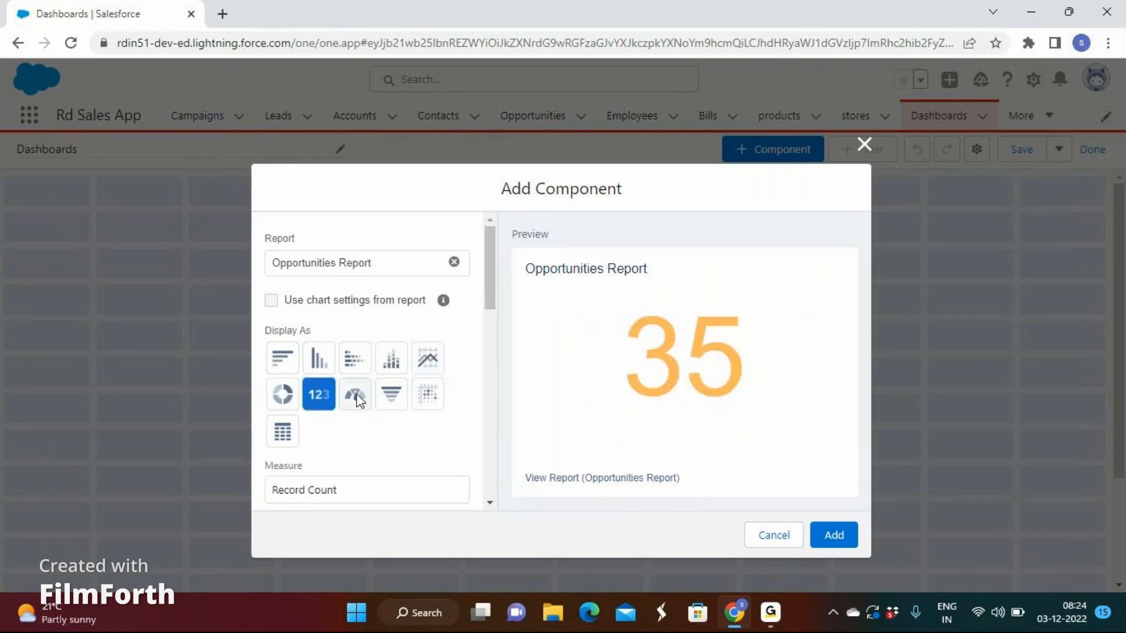
left_click(394, 394)
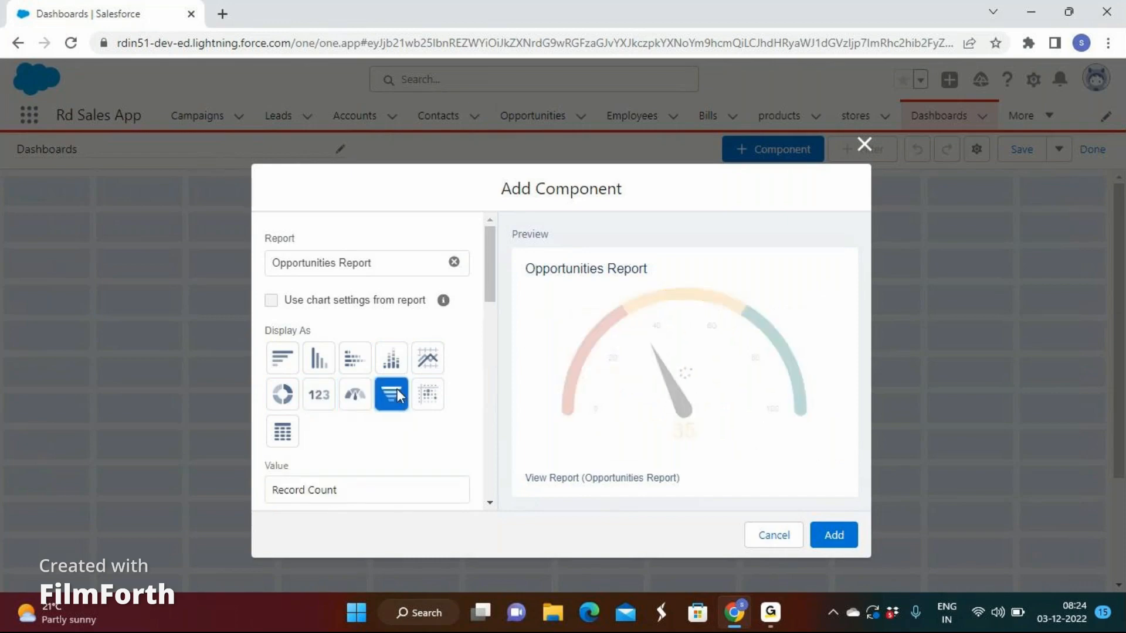
left_click(427, 394)
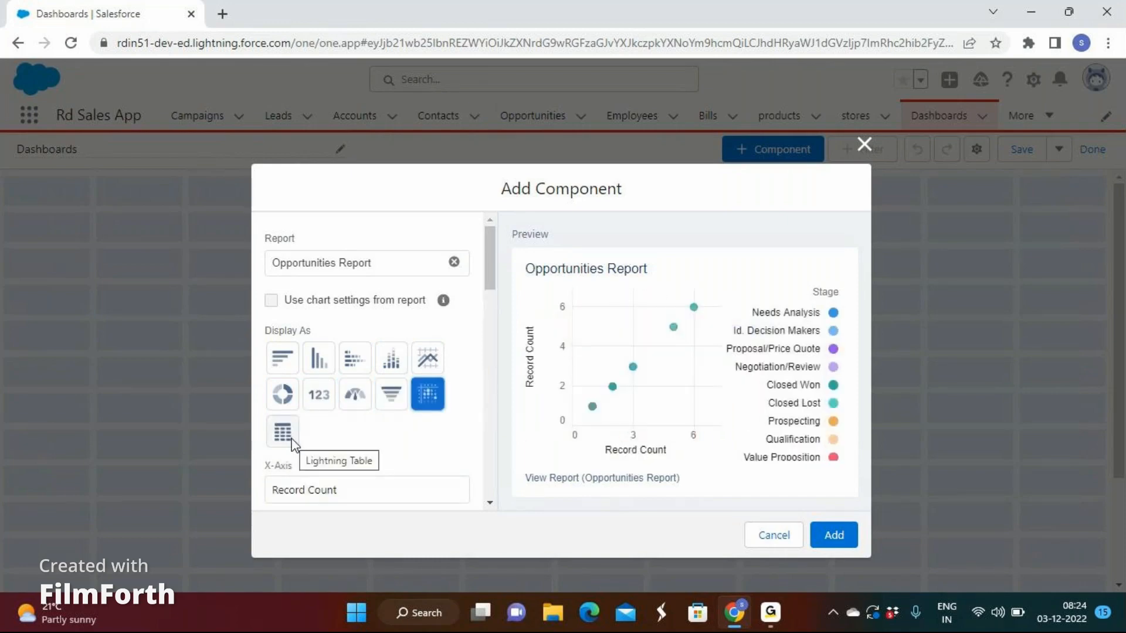
left_click(284, 434)
- Display the component as a stacked vertical bar chart with Lead Source on the X-axis
left_click(404, 369)
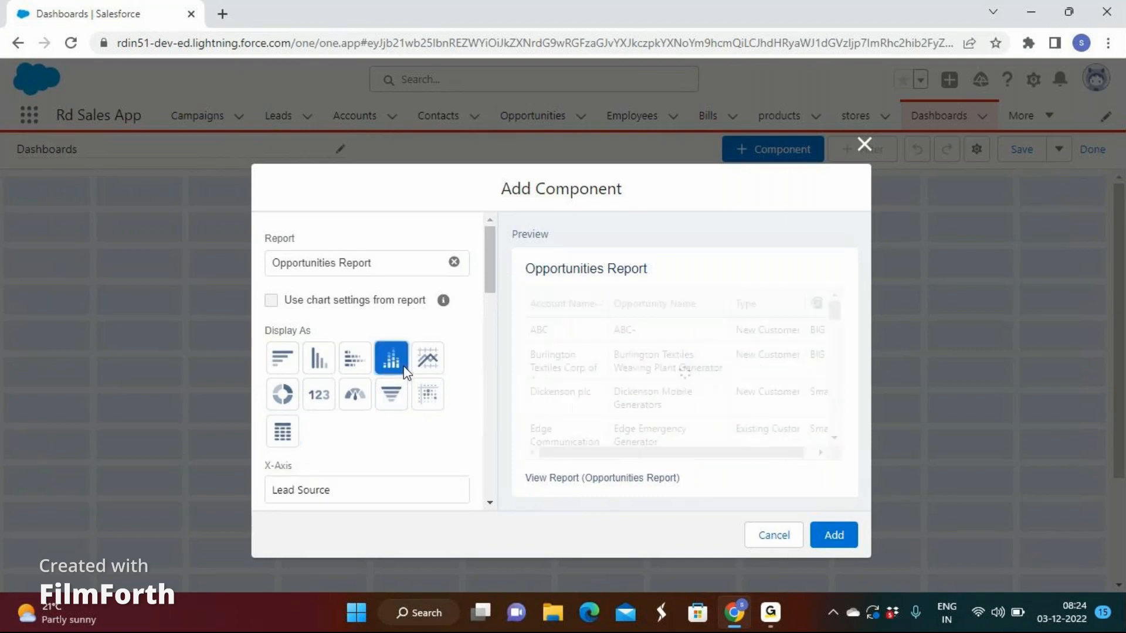
scroll(400, 371, "down", 1)
scroll(400, 371, "down", 2)
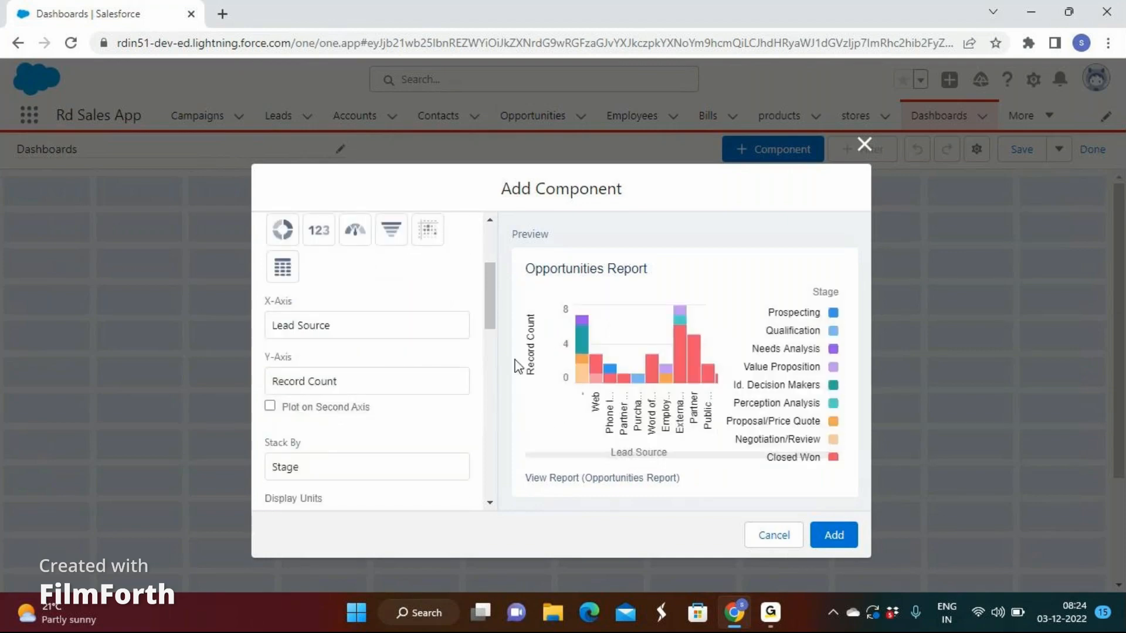
left_click(306, 332)
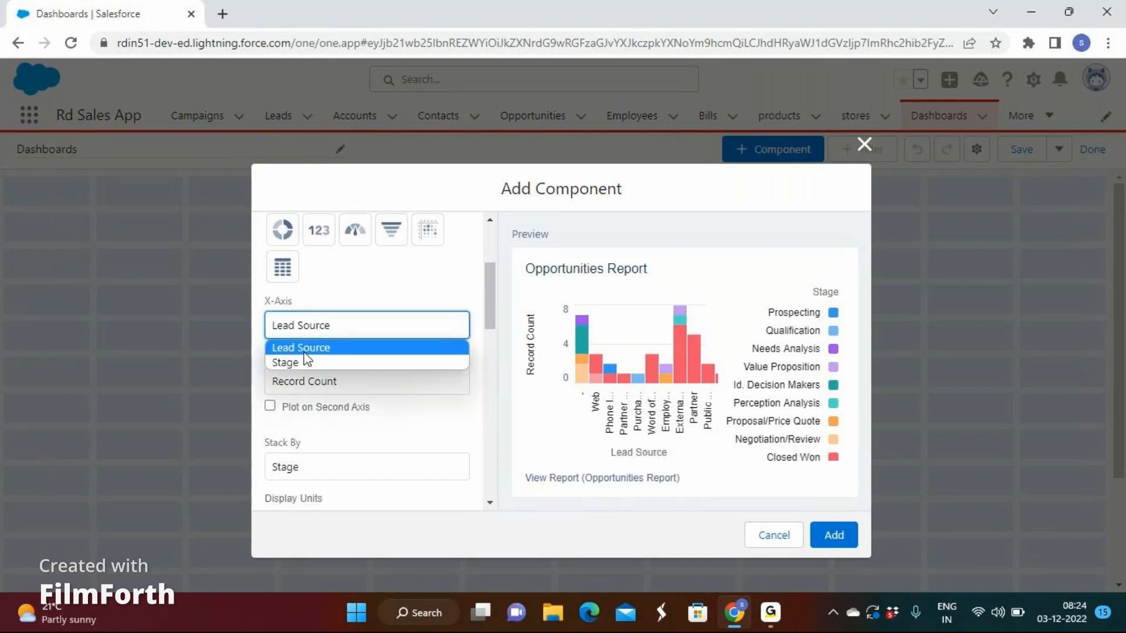
left_click(306, 361)
left_click(319, 329)
left_click(316, 350)
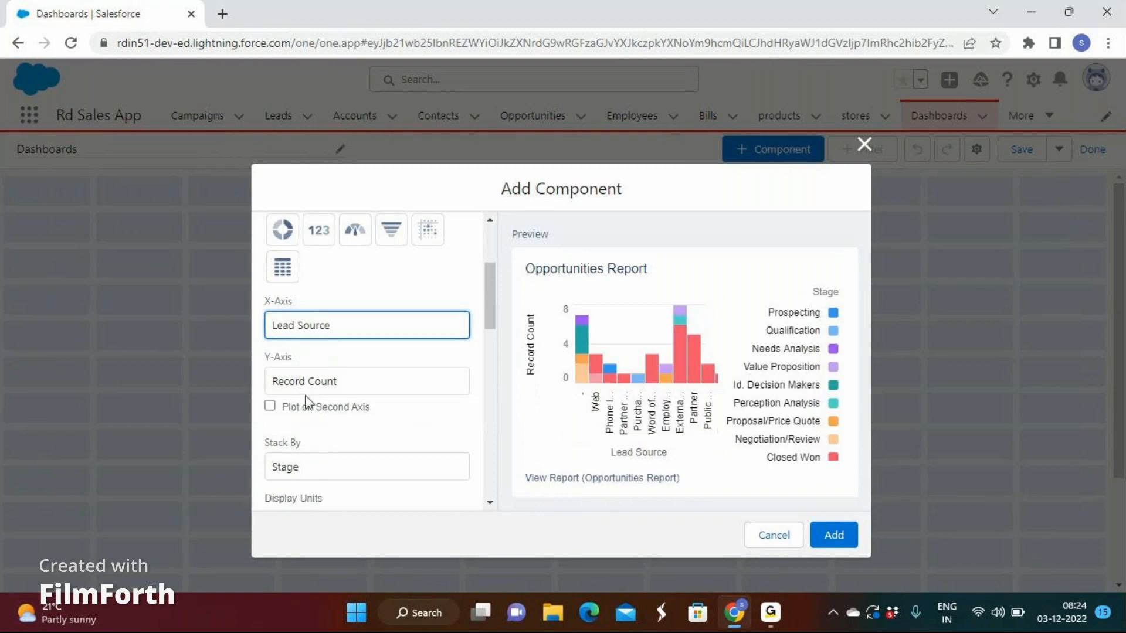
- Try stacking the chart by Lead Source and return the stacking to Stage
scroll(309, 402, "down", 2)
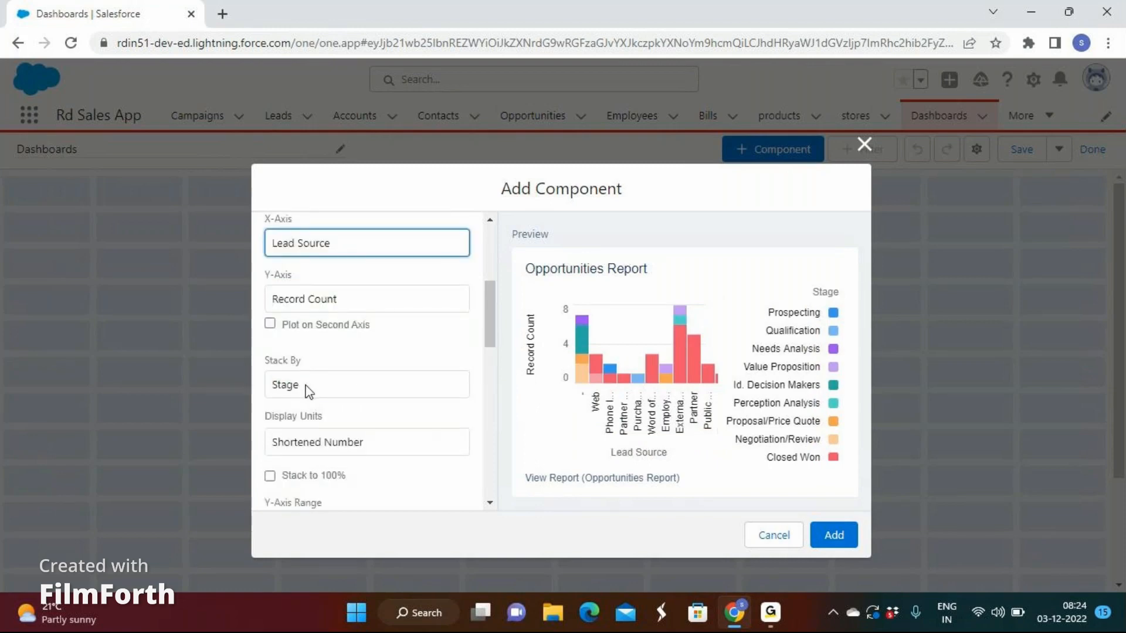
left_click(309, 387)
left_click(302, 405)
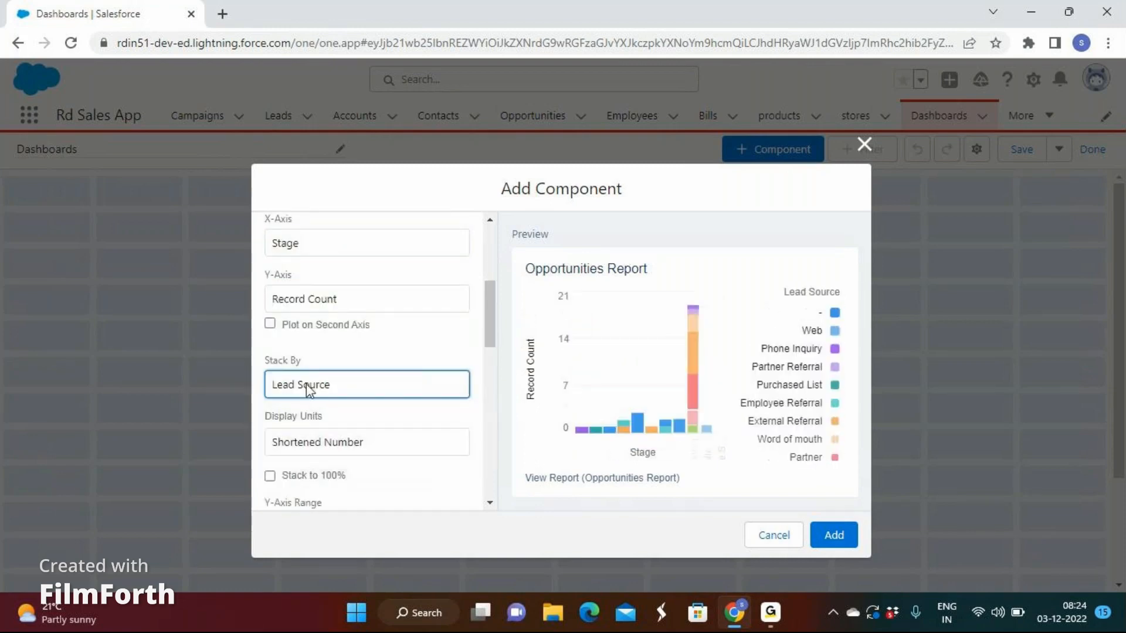
left_click(306, 388)
left_click(301, 421)
- Sort the stacked bar chart by Record Count
scroll(302, 428, "down", 2)
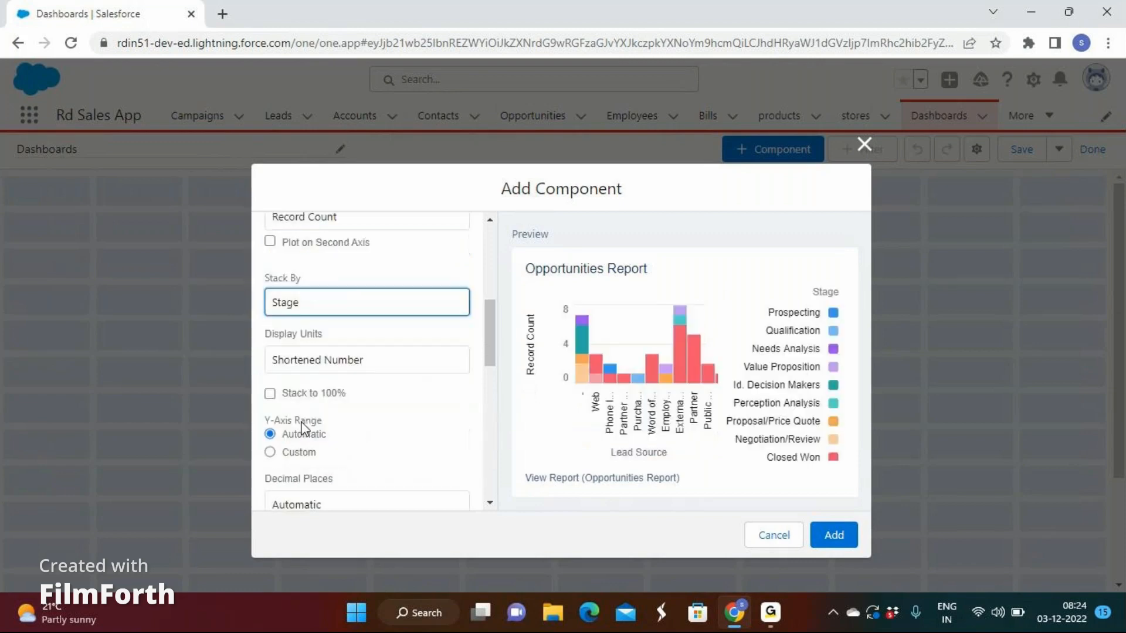
scroll(303, 419, "down", 4)
left_click(306, 402)
left_click(313, 463)
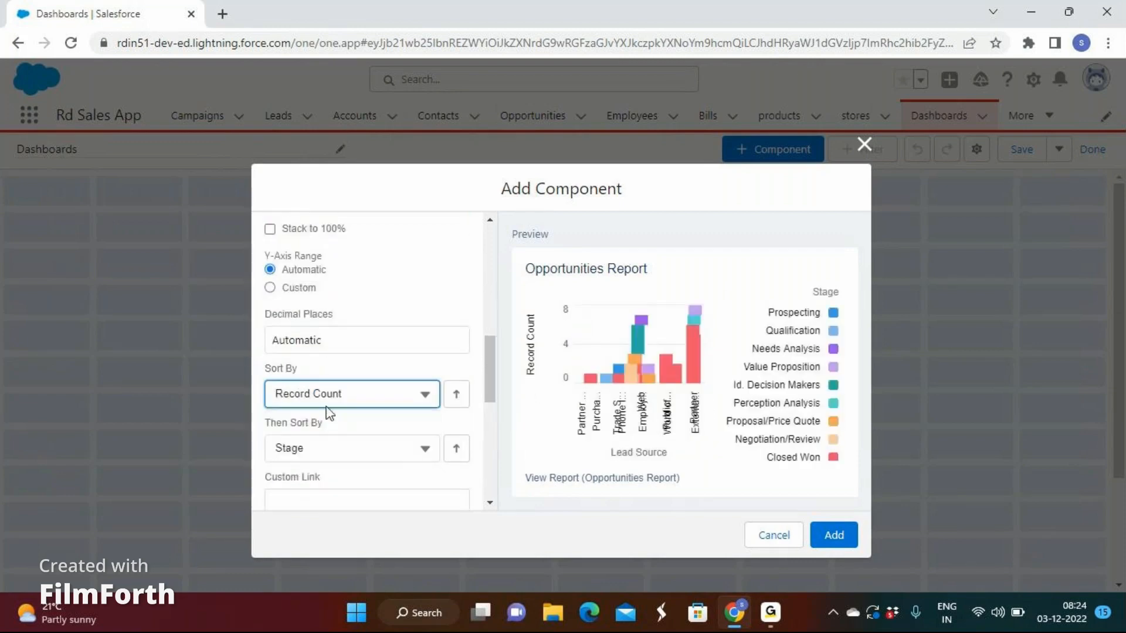
left_click(299, 402)
left_click(322, 431)
left_click(329, 404)
left_click(329, 458)
- Try Record Count as the secondary sort and set it back to Stage
scroll(331, 445, "down", 2)
left_click(326, 375)
left_click(317, 430)
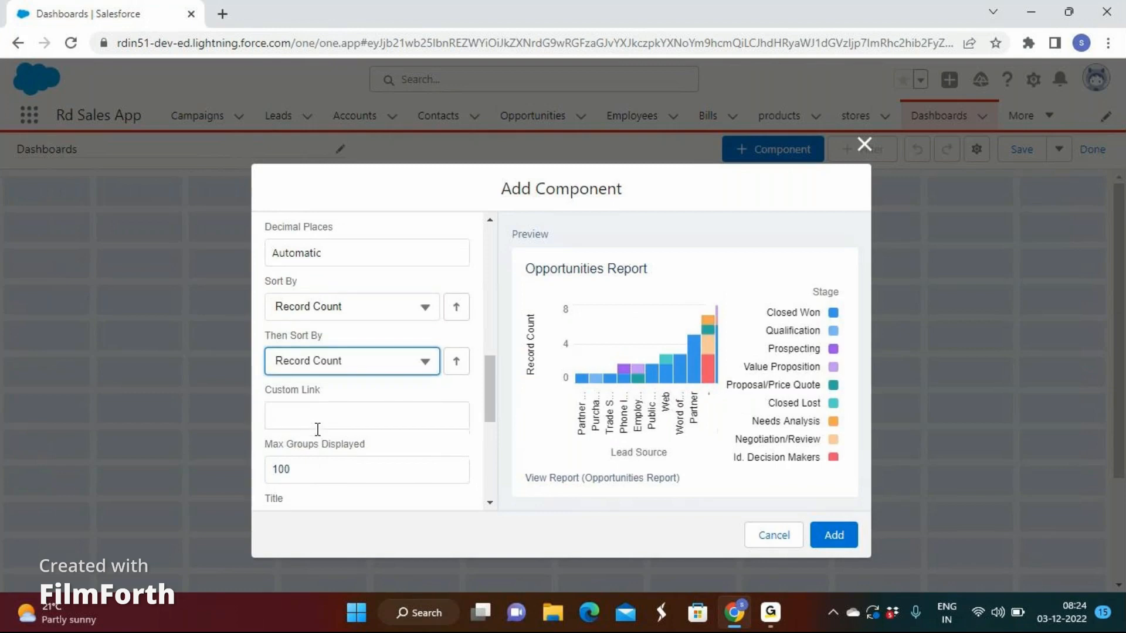
scroll(317, 410, "down", 2)
left_click(314, 284)
left_click(310, 323)
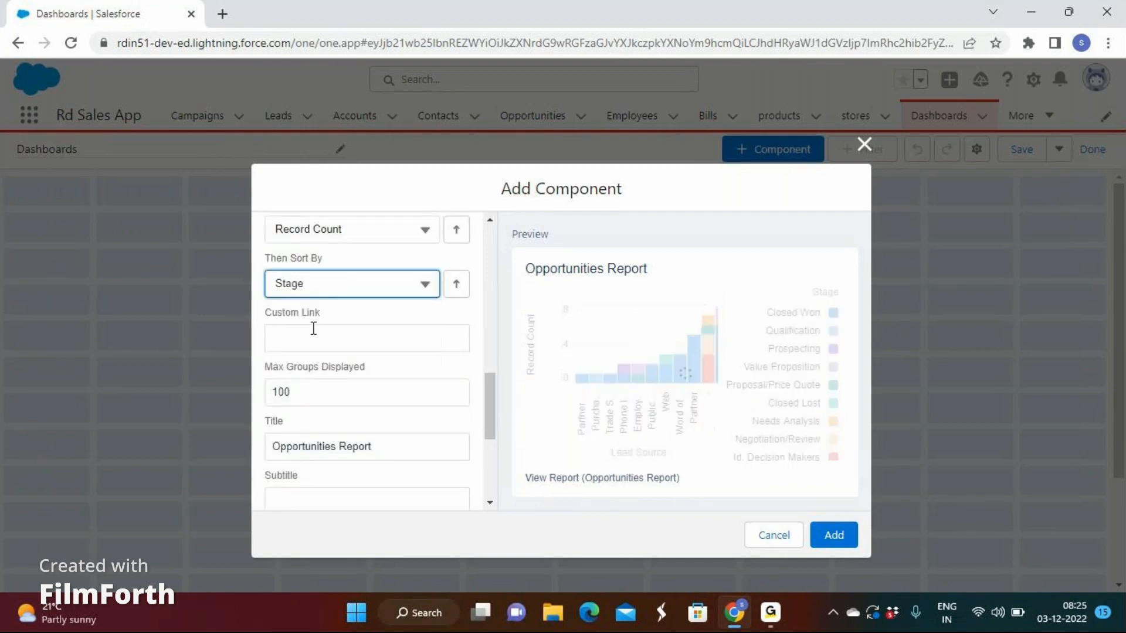
- Try the Bottom legend position for the chart and return it to Right
scroll(320, 338, "down", 3)
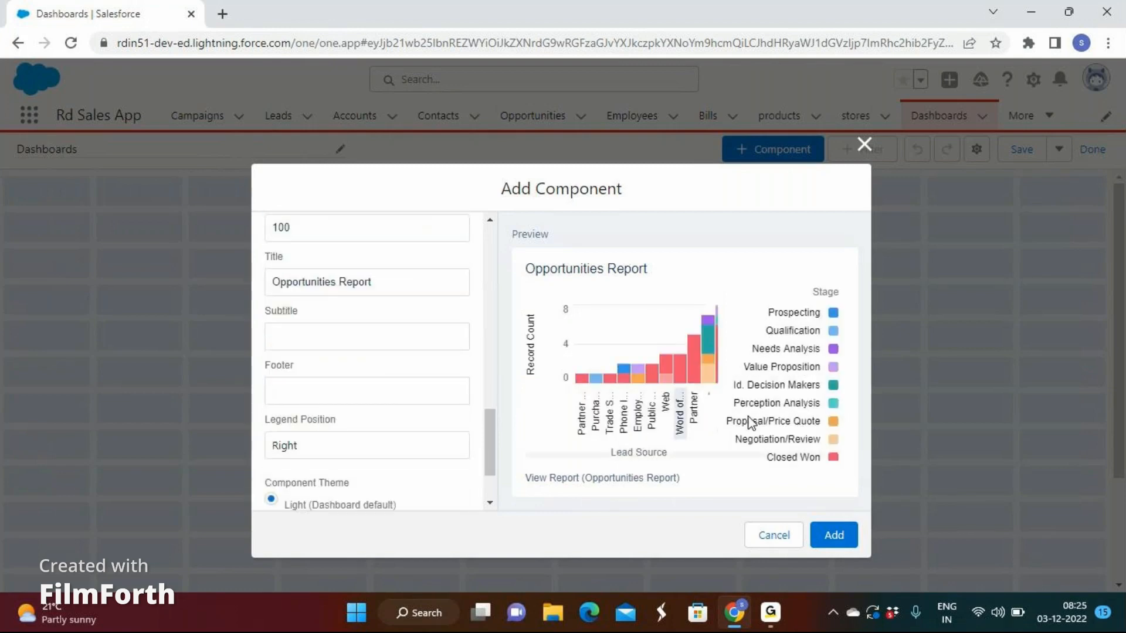
scroll(347, 399, "down", 1)
scroll(347, 400, "down", 2)
left_click(328, 354)
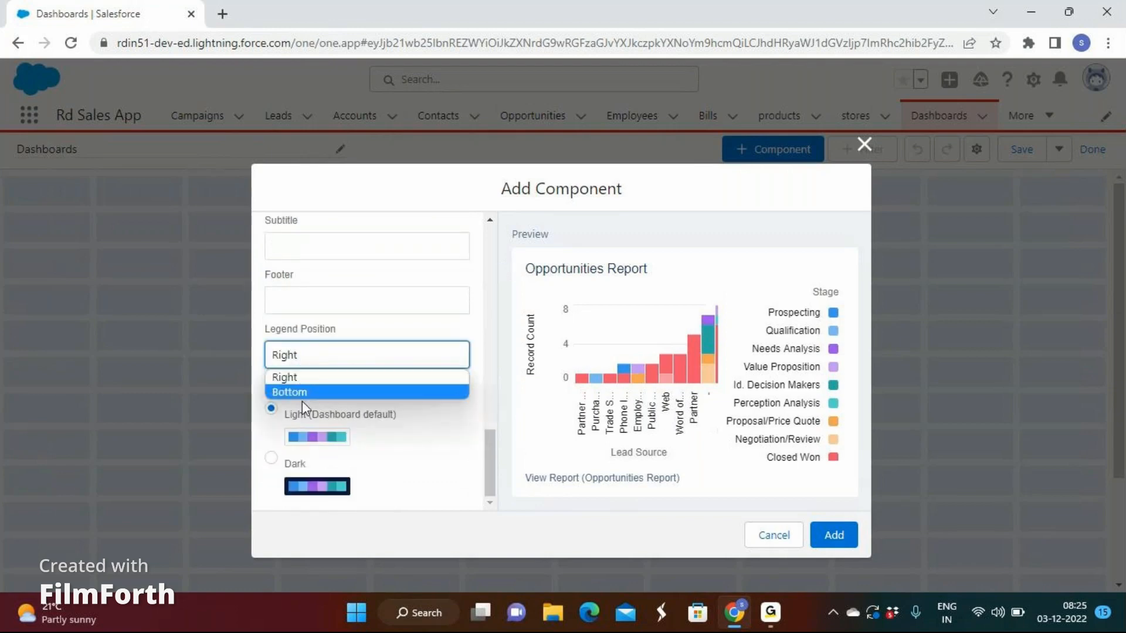
left_click(301, 397)
left_click(303, 359)
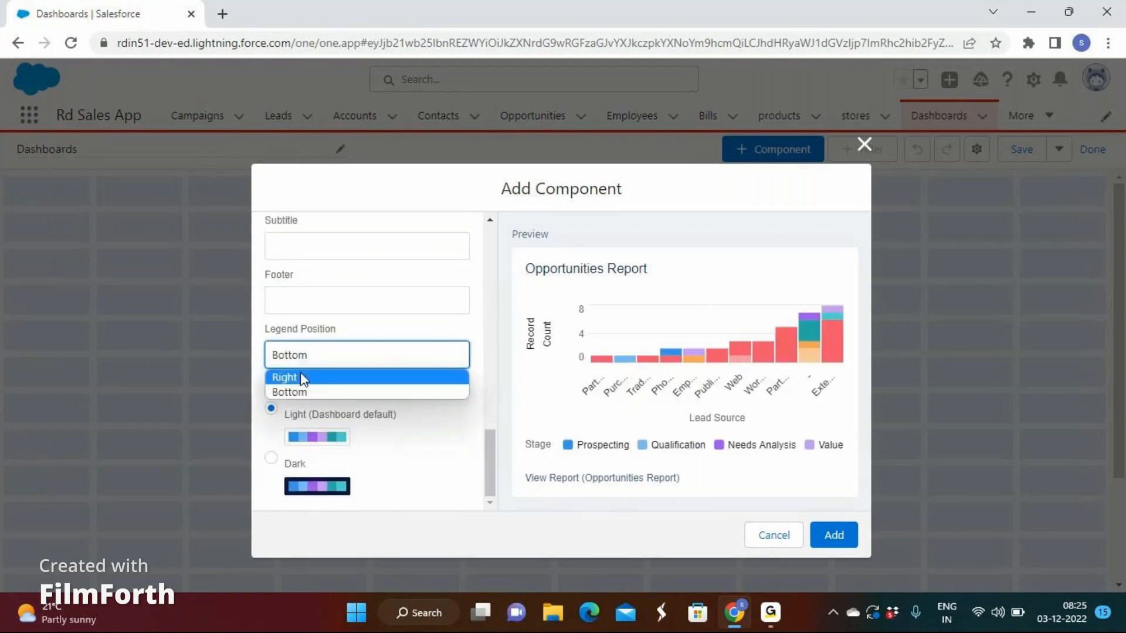
left_click(302, 377)
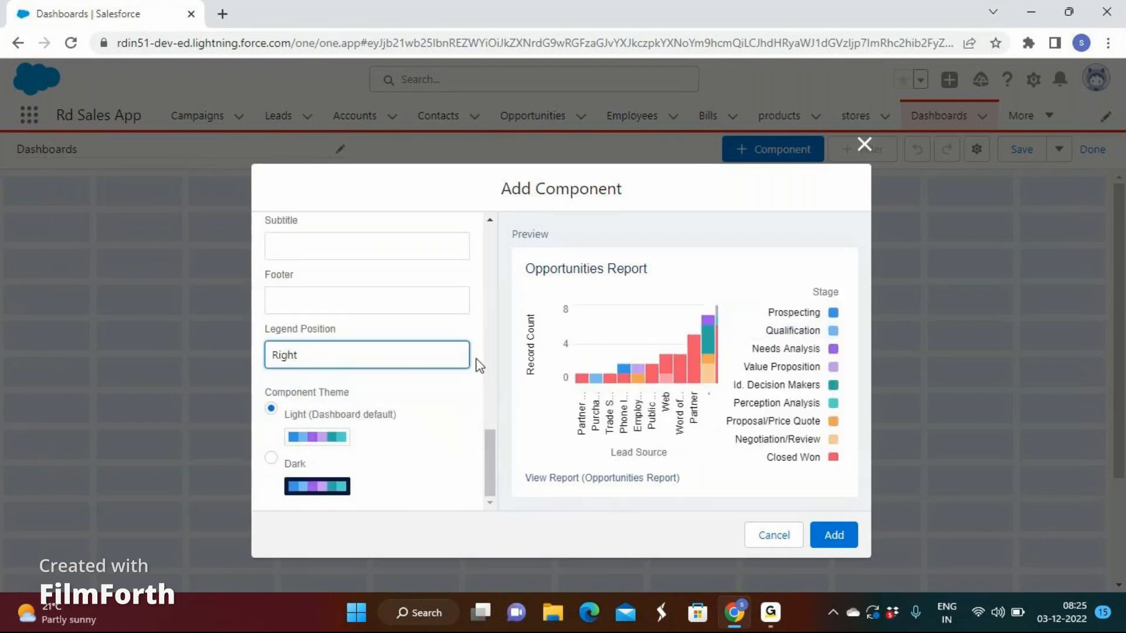
left_click(358, 355)
left_click(319, 391)
left_click(326, 355)
left_click(322, 376)
- Apply the Dark component theme and add the stacked bar chart to the dashboard
left_click(293, 466)
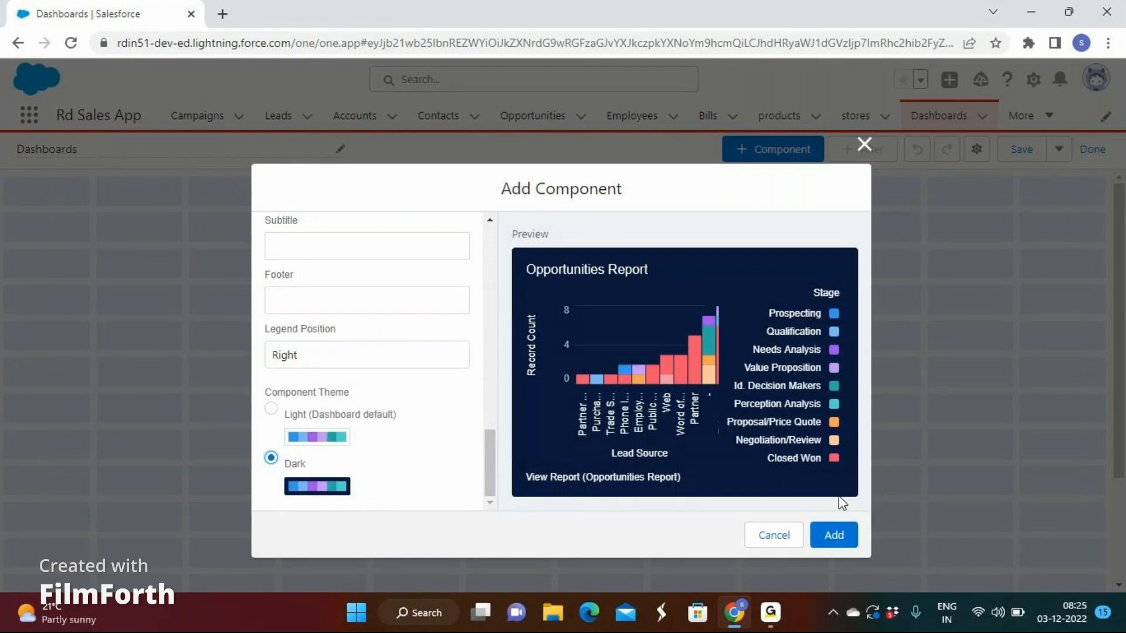
left_click(833, 535)
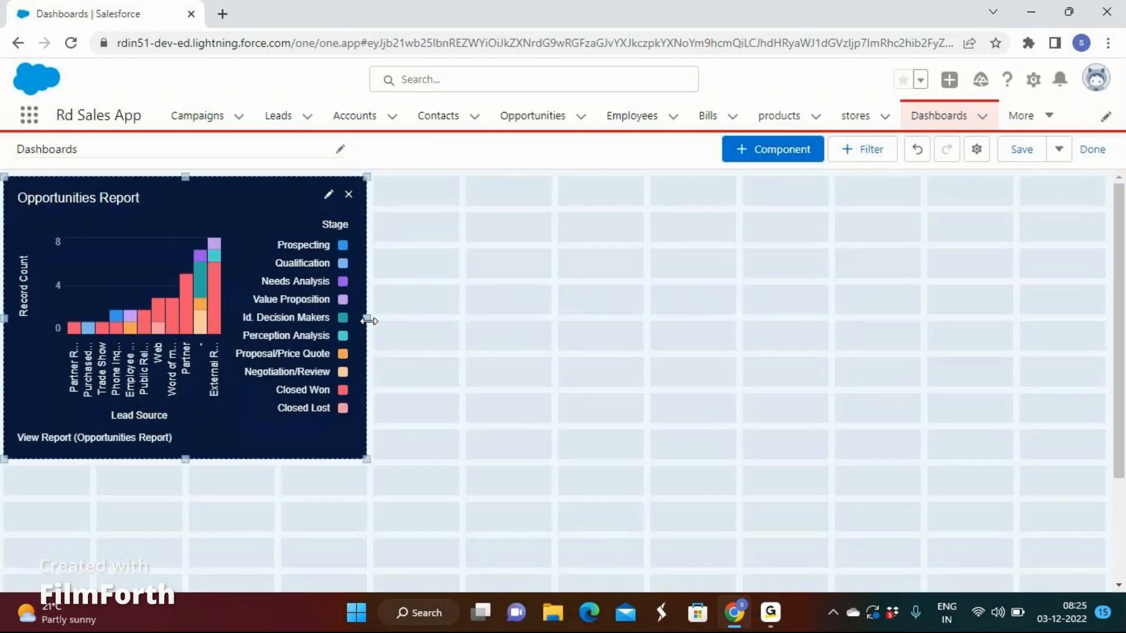
- Enlarge the Opportunities Report component to the full width of the dashboard grid and make it taller
left_click_drag(369, 325, 1117, 381)
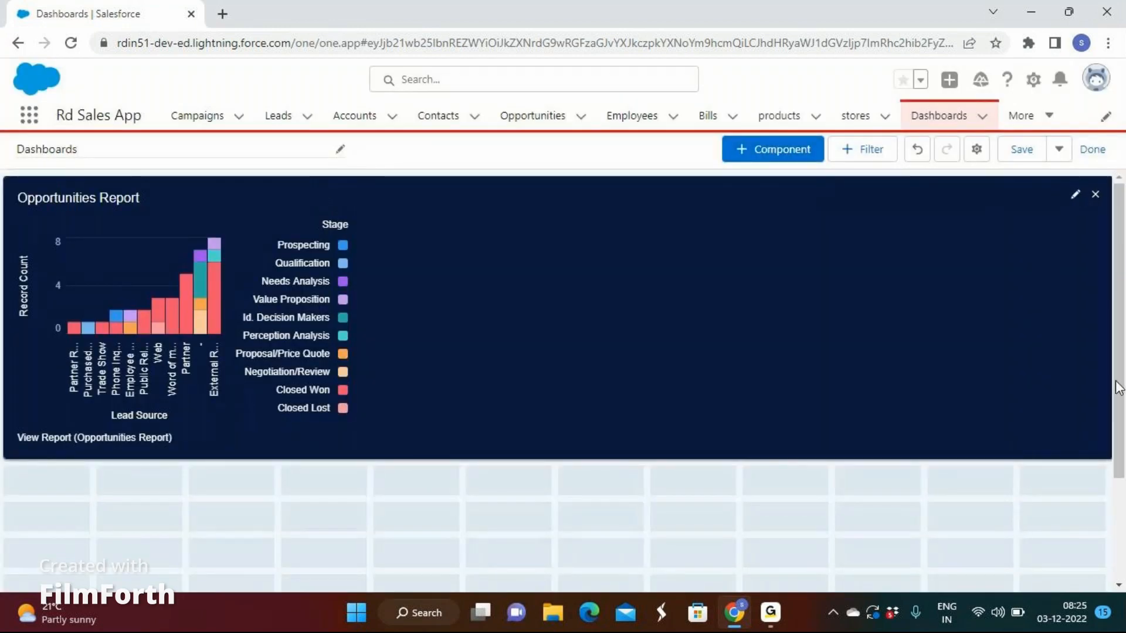
scroll(514, 352, "down", 2)
left_click_drag(554, 314, 558, 523)
scroll(600, 395, "up", 5)
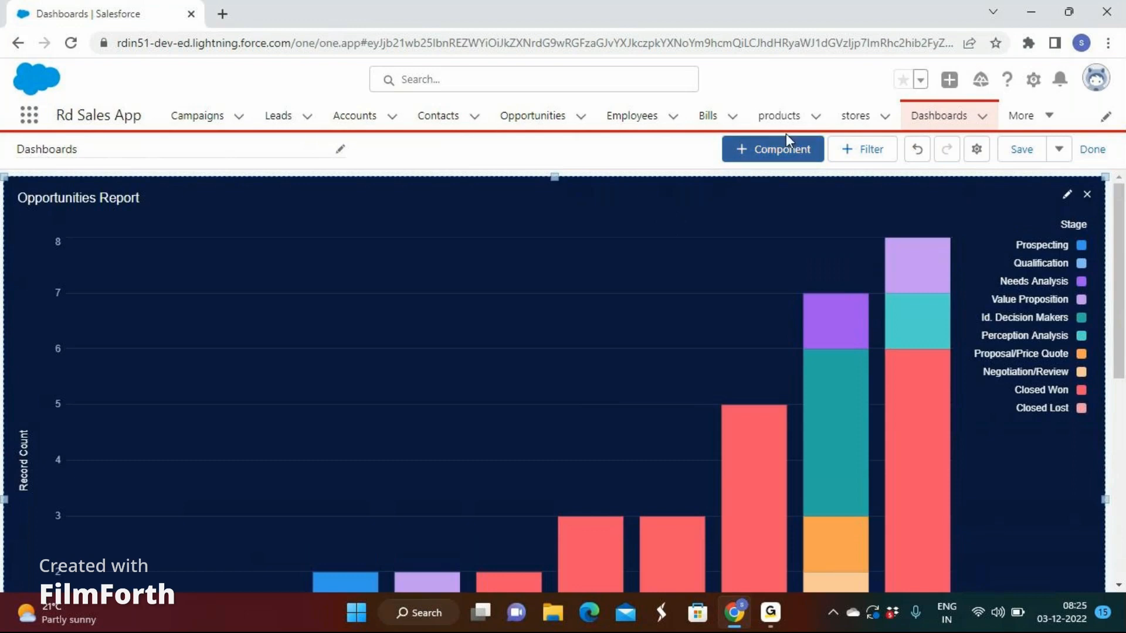
- Start a second component based on the Opportunities Report and display it as a donut chart
left_click(786, 135)
left_click(345, 315)
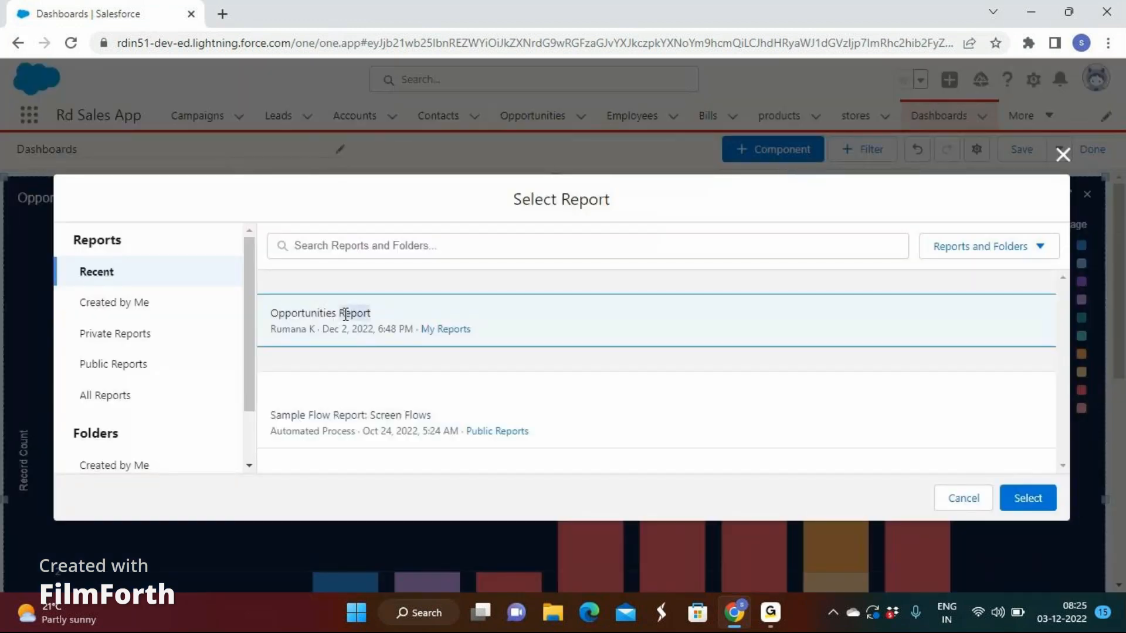
left_click(1025, 498)
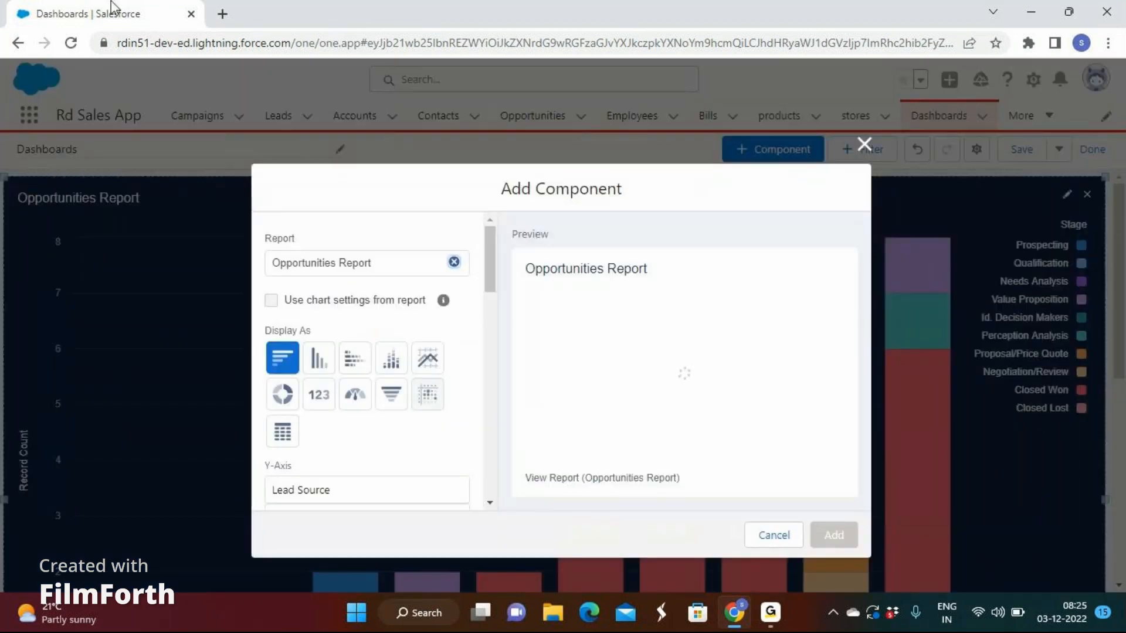
left_click(283, 393)
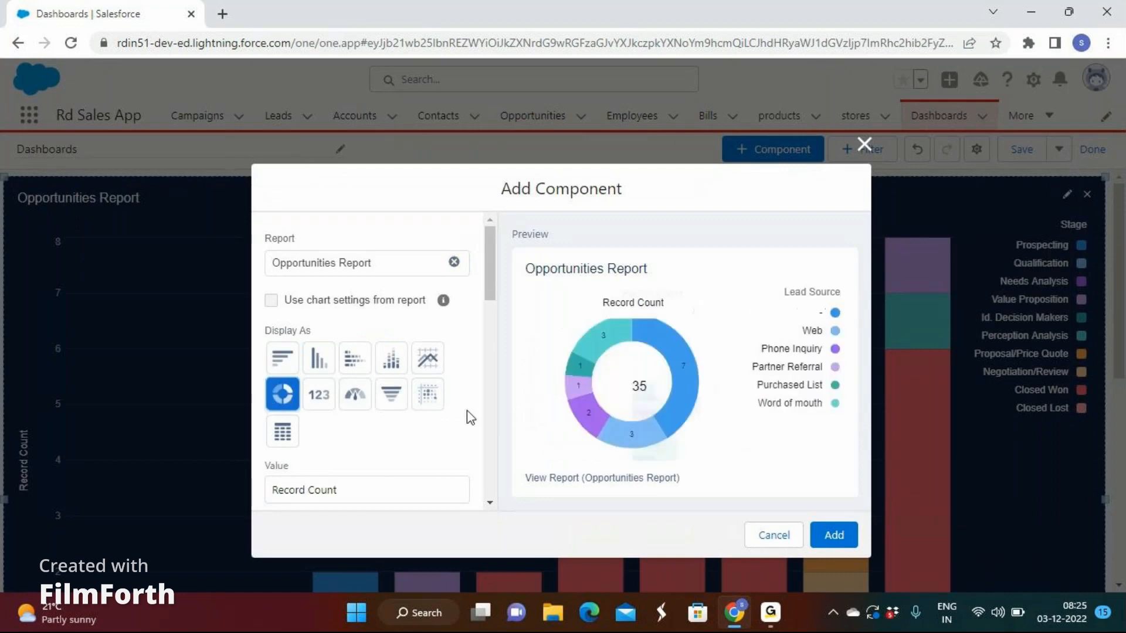
- Show percentages on the donut chart and slice it by Stage
scroll(446, 413, "down", 3)
left_click(306, 386)
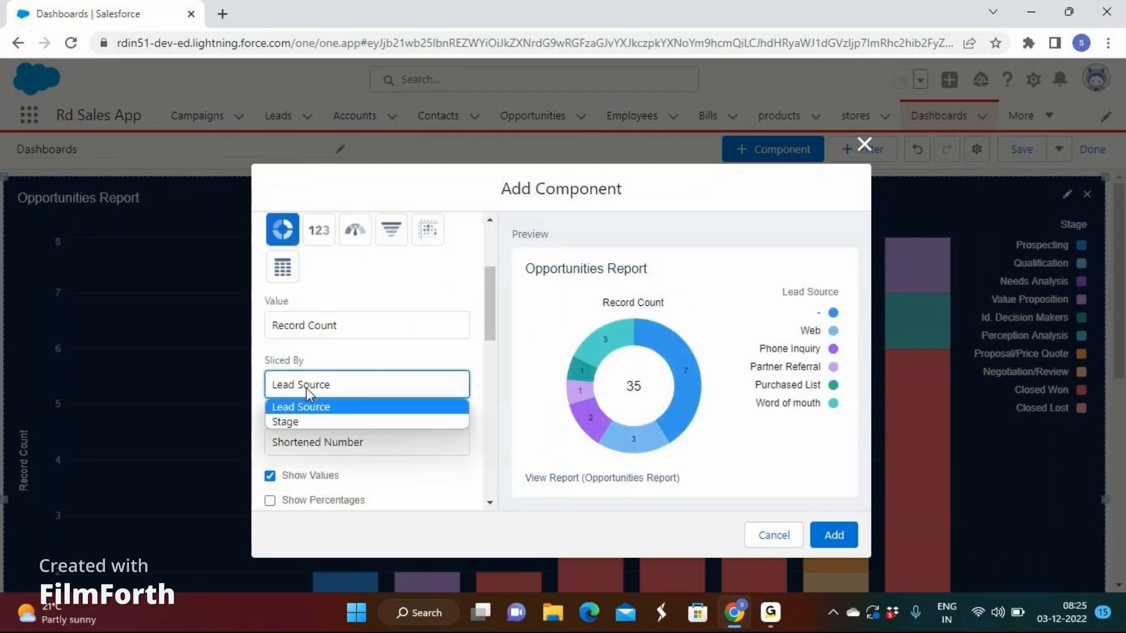
left_click(312, 463)
left_click(314, 500)
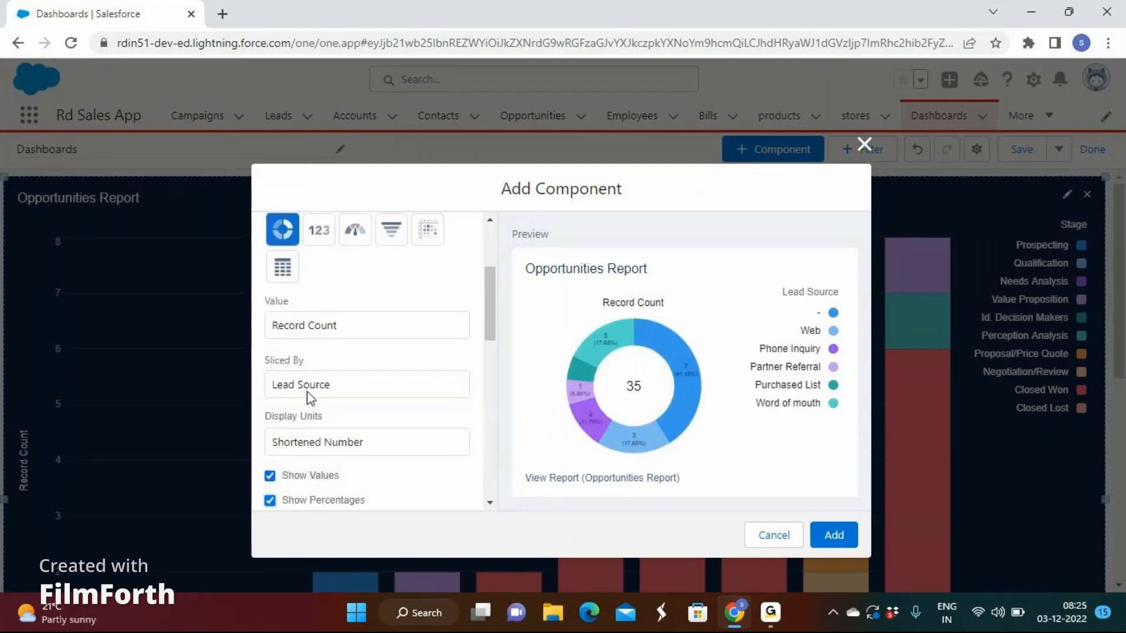
left_click(314, 384)
left_click(312, 431)
- Try sorting the donut chart by Record Count and set the sort back to Stage
scroll(319, 428, "down", 5)
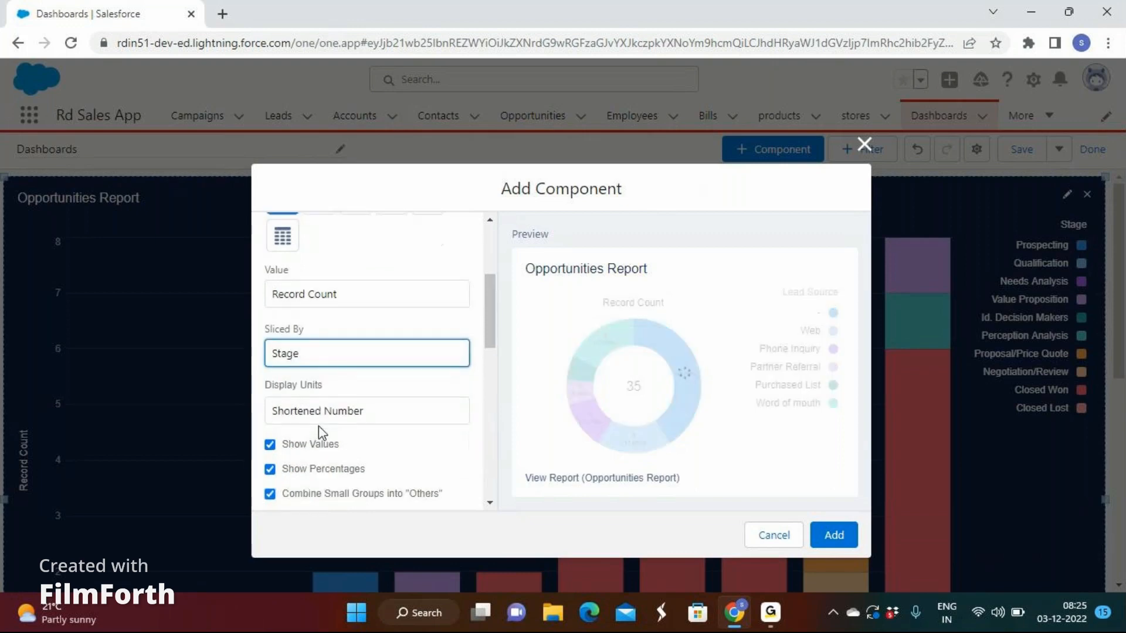
scroll(331, 433, "down", 1)
left_click(329, 418)
left_click(316, 476)
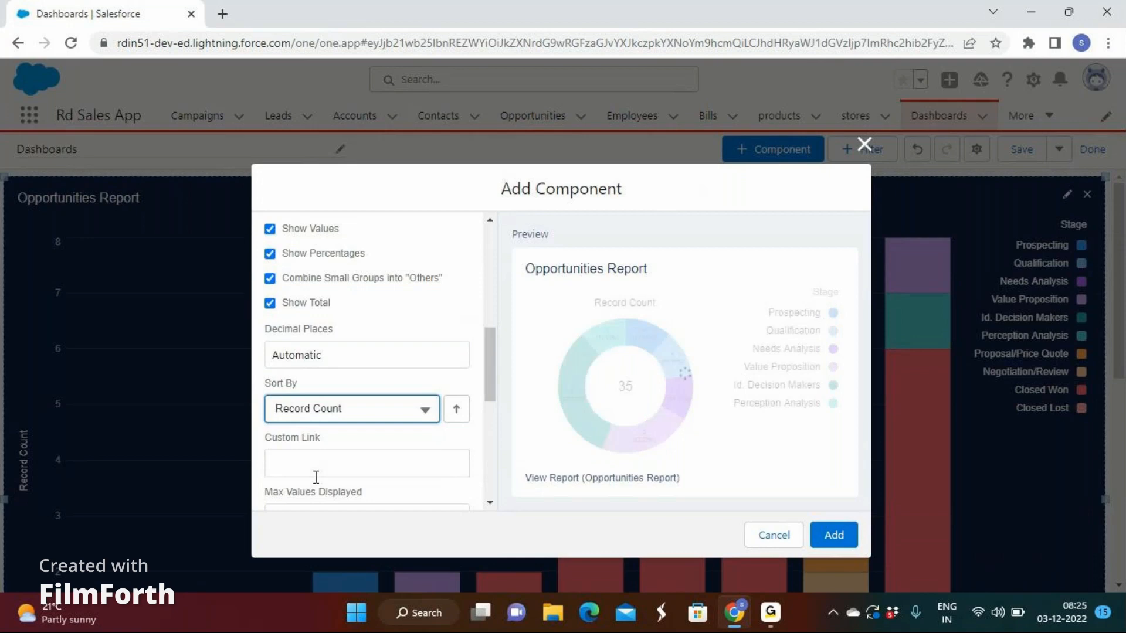
left_click(326, 417)
left_click(311, 442)
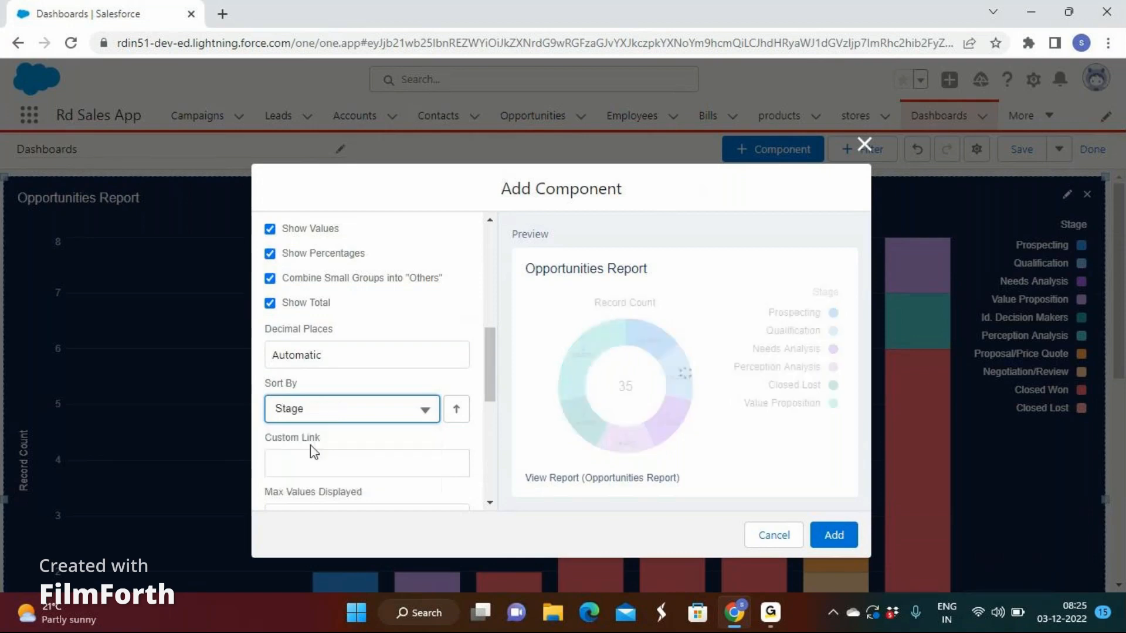
- Set the donut chart's maximum number of displayed values to 9
scroll(311, 452, "down", 2)
left_click(329, 427)
left_click(456, 431)
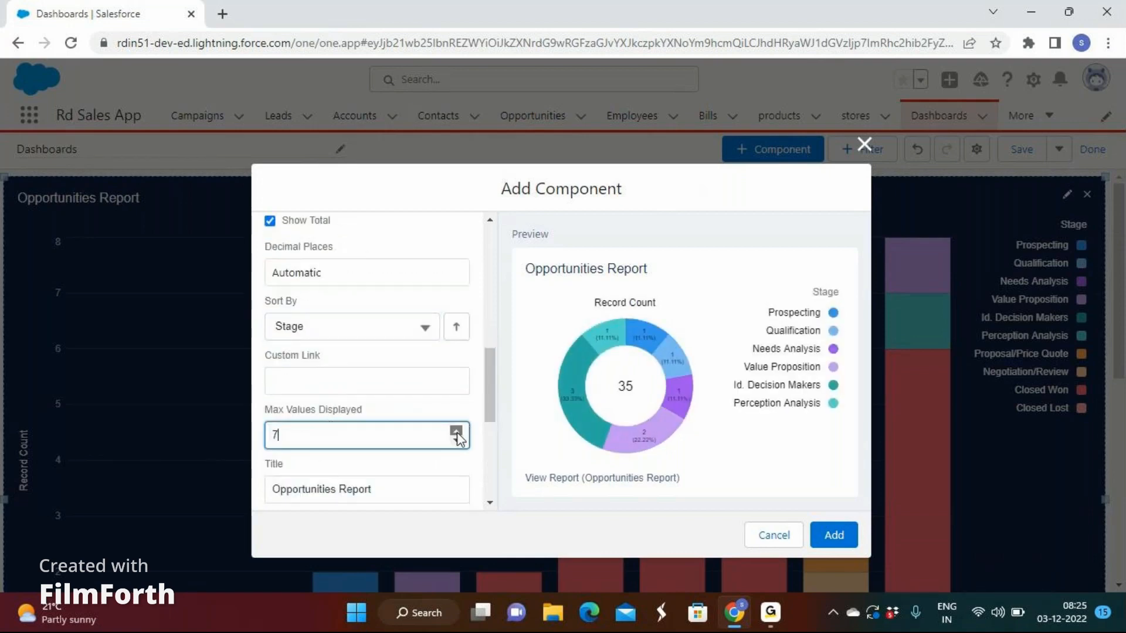
left_click(456, 432)
left_click(456, 431)
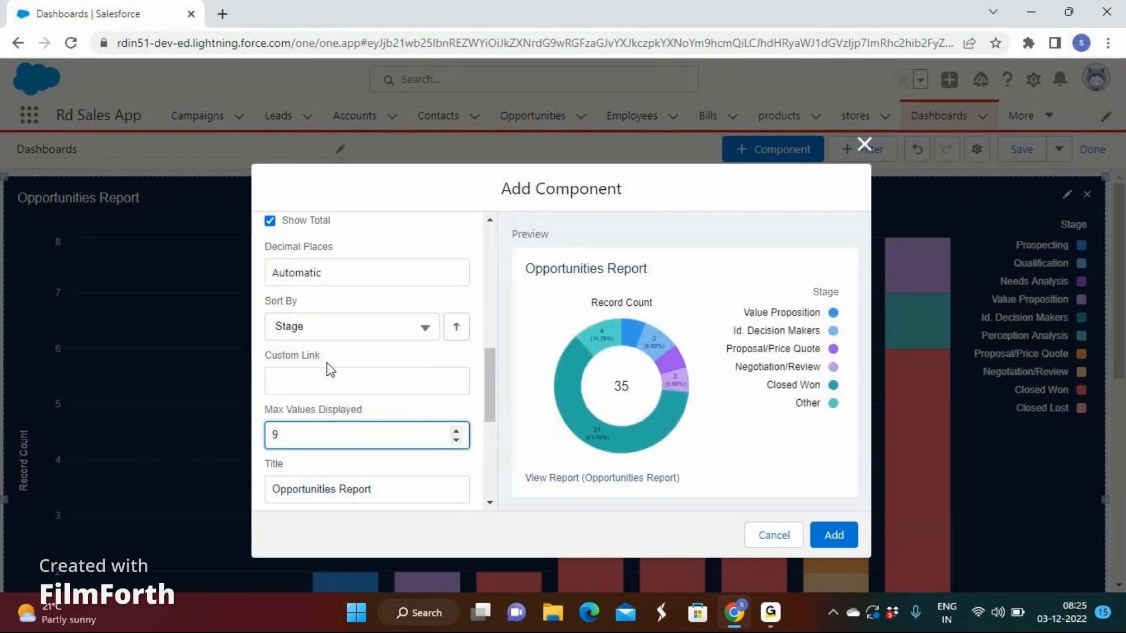
- Sort the donut chart by Record Count
left_click(342, 338)
left_click(311, 387)
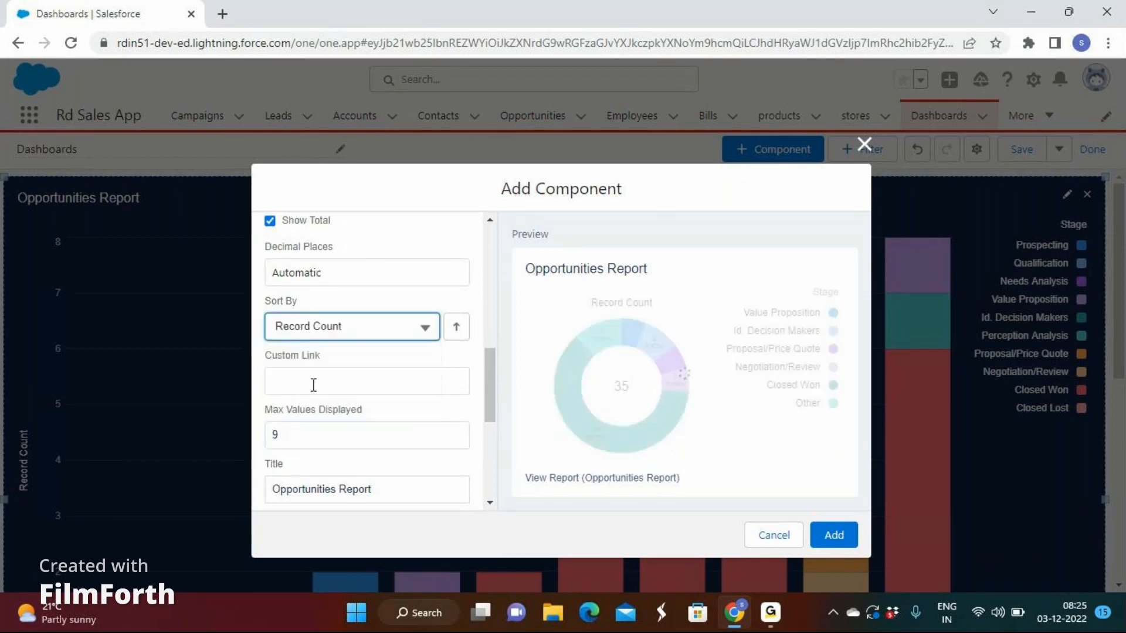
scroll(407, 378, "down", 3)
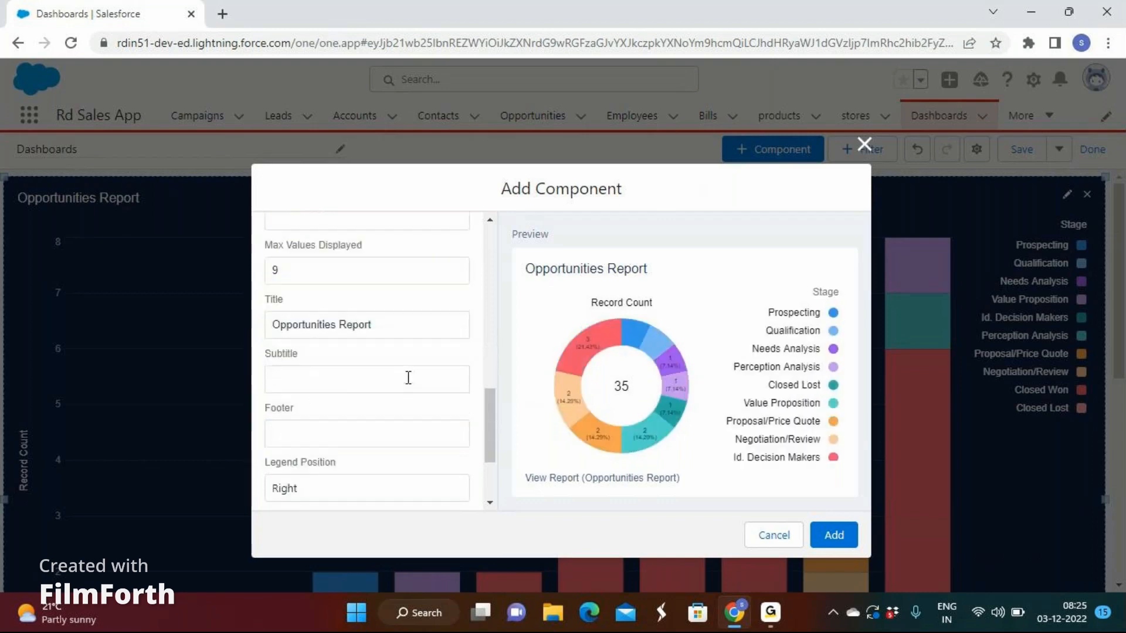
- Try slicing the donut chart by Lead Source and set the slicing back to Stage
scroll(407, 377, "up", 5)
scroll(377, 357, "up", 3)
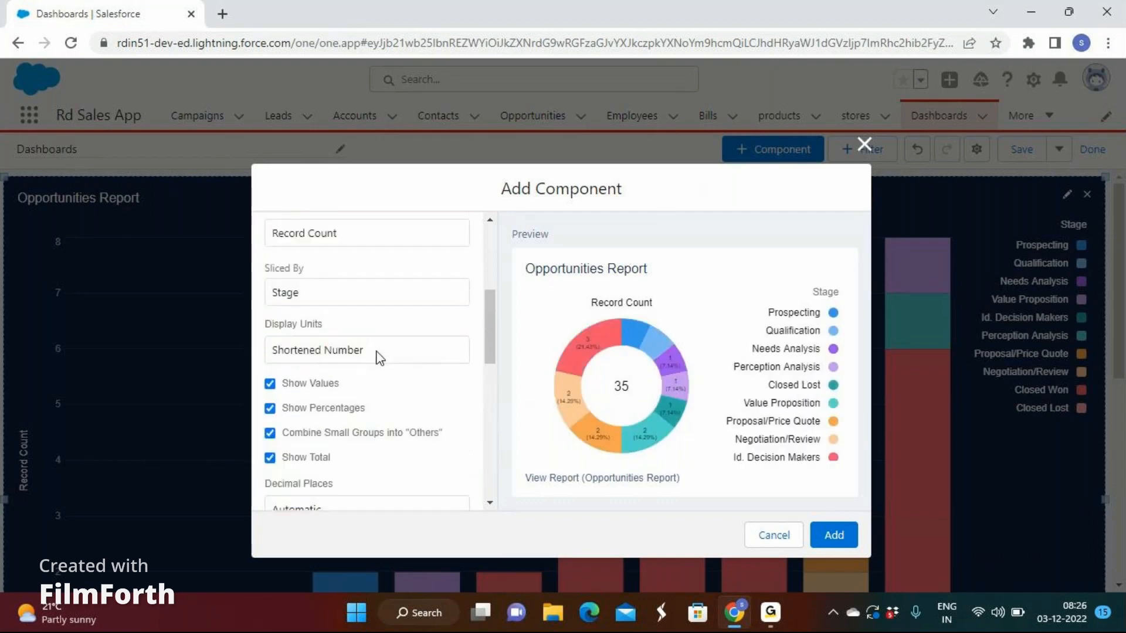
left_click(334, 302)
left_click(314, 322)
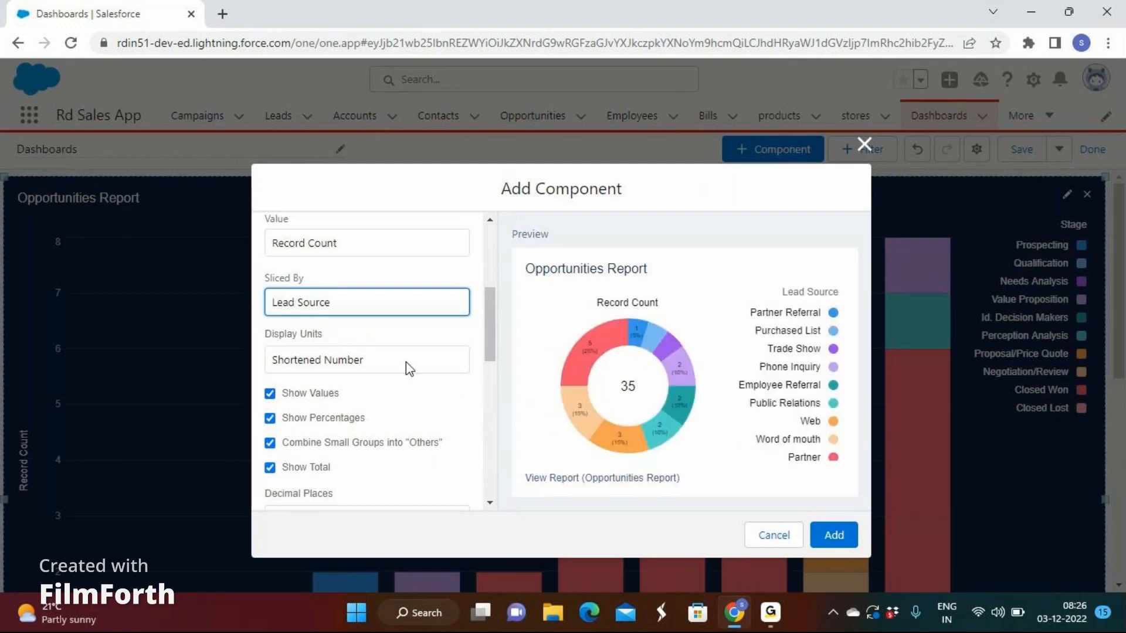
left_click(327, 305)
left_click(320, 322)
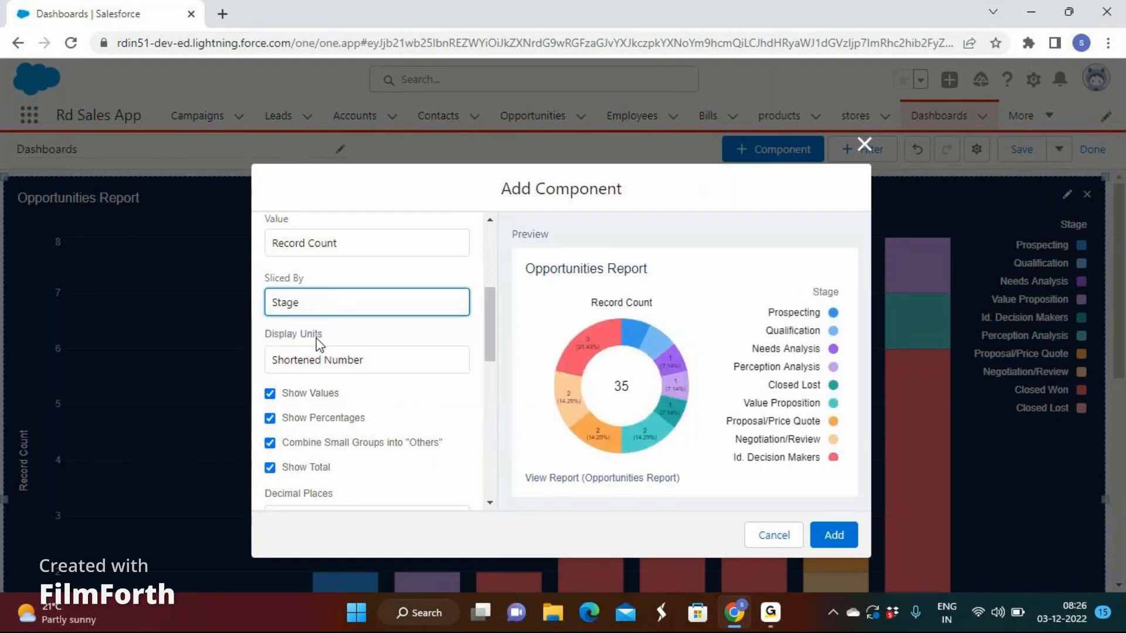
- Apply the Dark component theme to the donut chart and add it to the dashboard
scroll(318, 341, "down", 4)
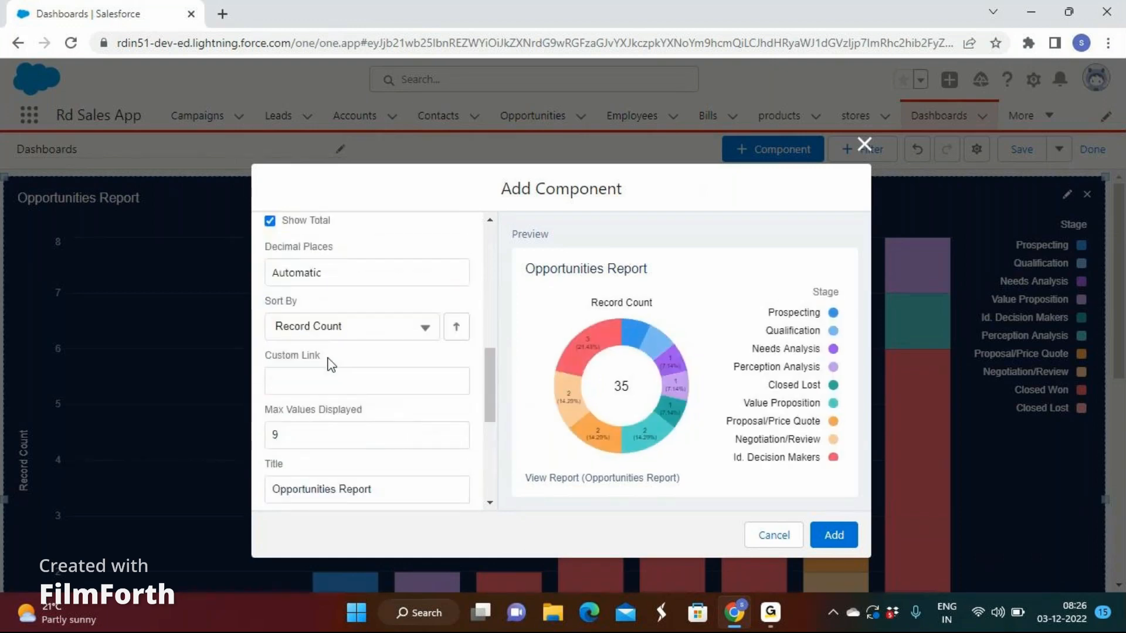
scroll(336, 370, "down", 5)
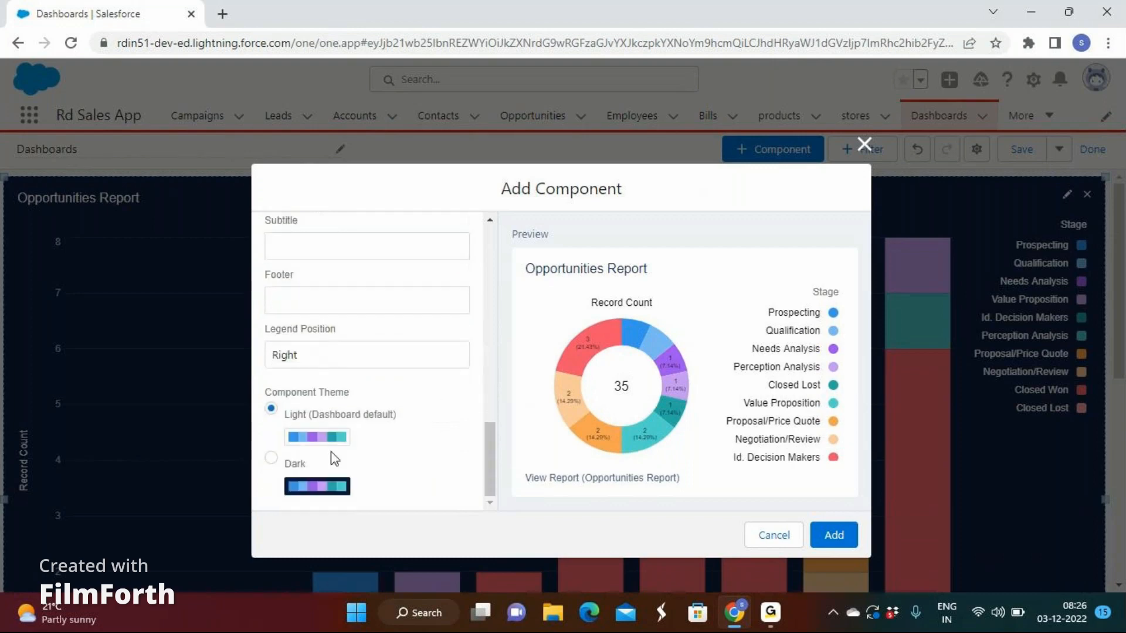
left_click(302, 464)
left_click(839, 536)
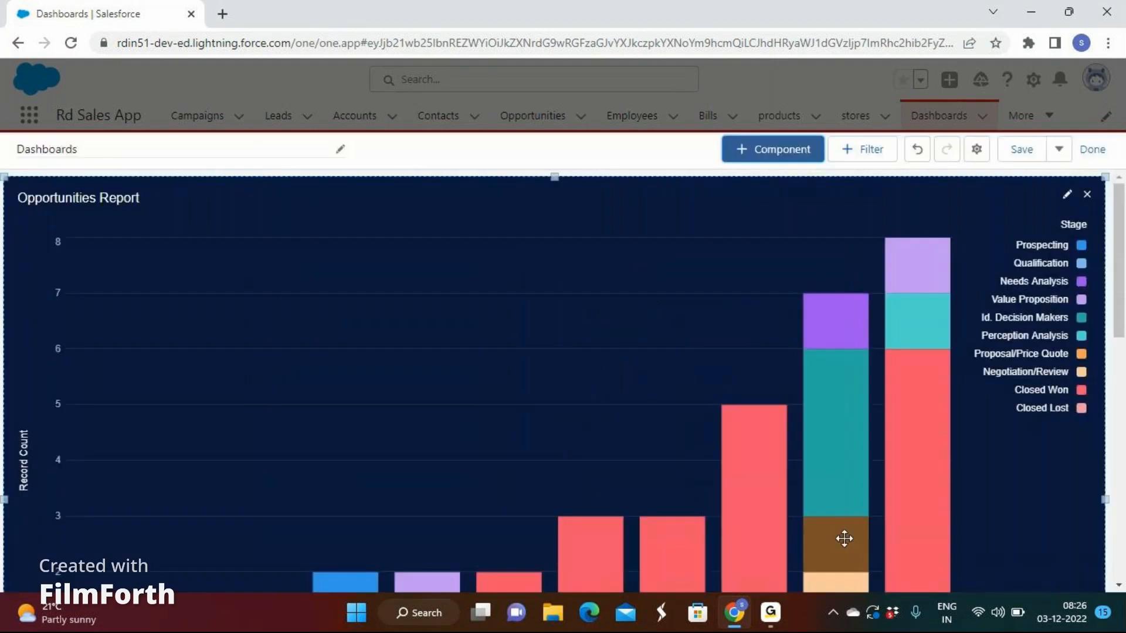
- Reopen the donut component's settings, review them from chart type to component theme, and update the component without changing them
scroll(520, 408, "down", 4)
scroll(377, 472, "down", 5)
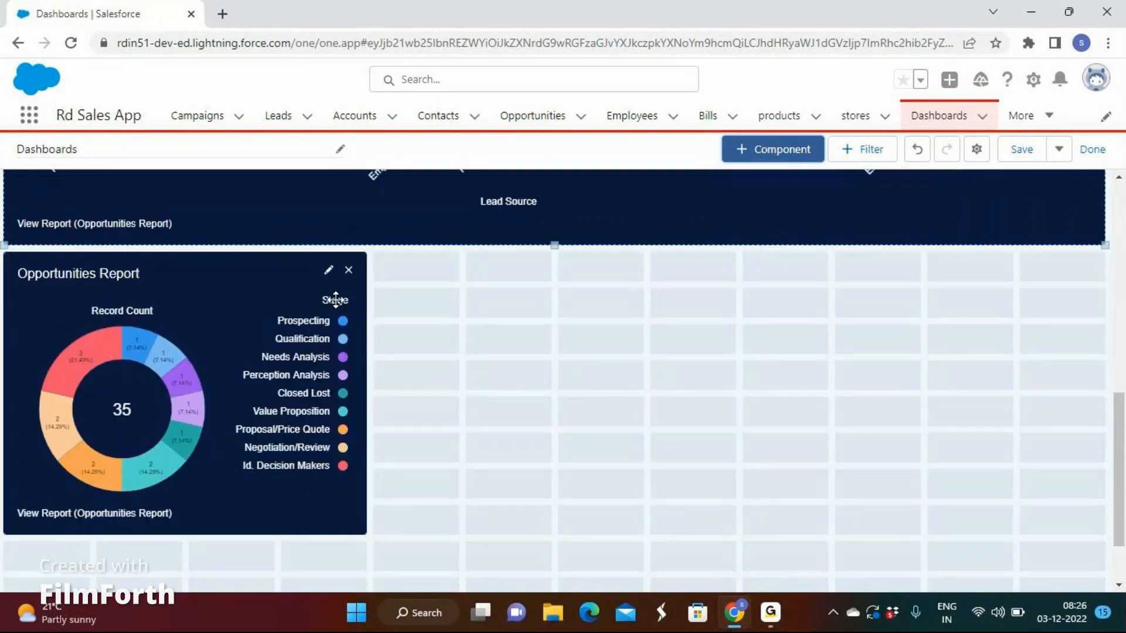
left_click(328, 270)
scroll(339, 424, "down", 3)
scroll(339, 424, "down", 3)
left_click(350, 243)
scroll(349, 246, "up", 3)
scroll(323, 390, "down", 1)
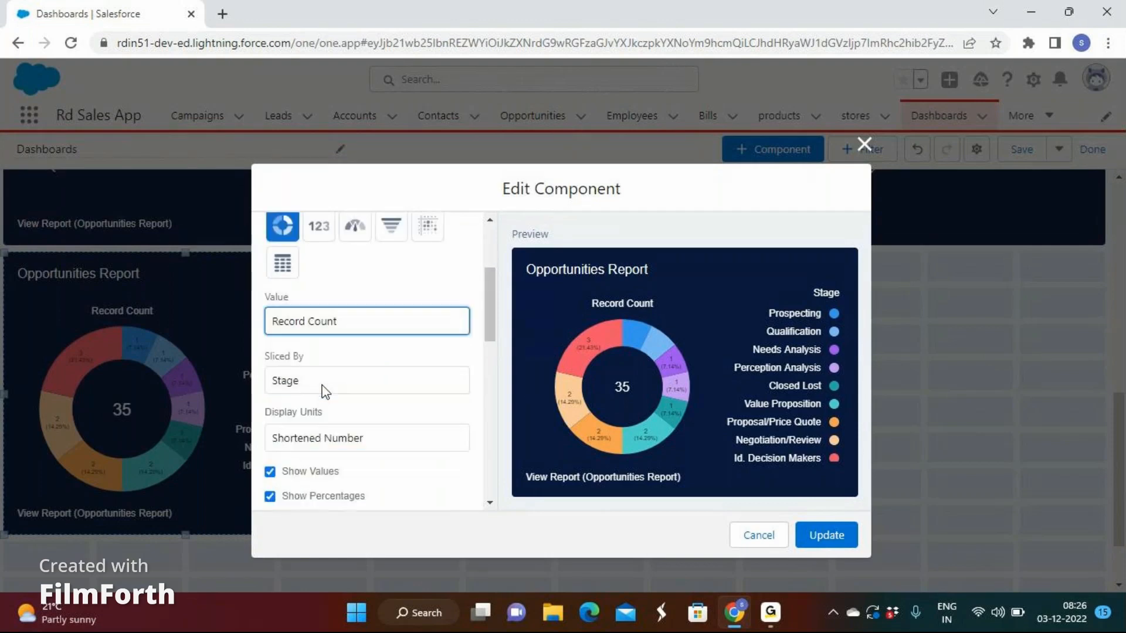
scroll(314, 364, "down", 1)
scroll(311, 355, "down", 2)
scroll(312, 355, "down", 5)
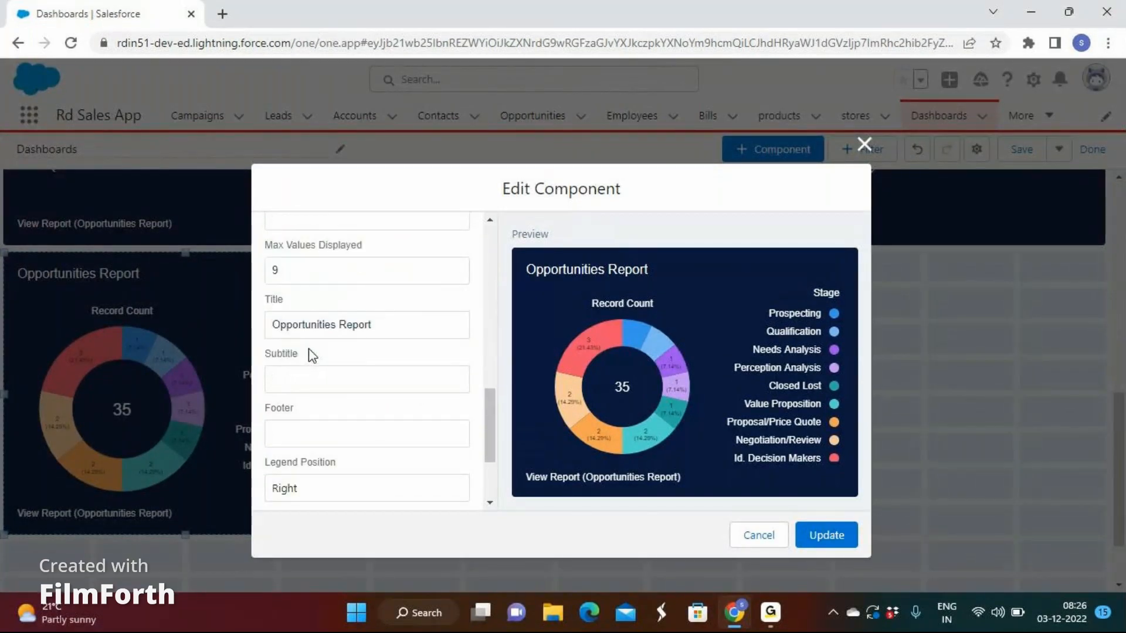
scroll(312, 354, "up", 3)
scroll(315, 350, "down", 5)
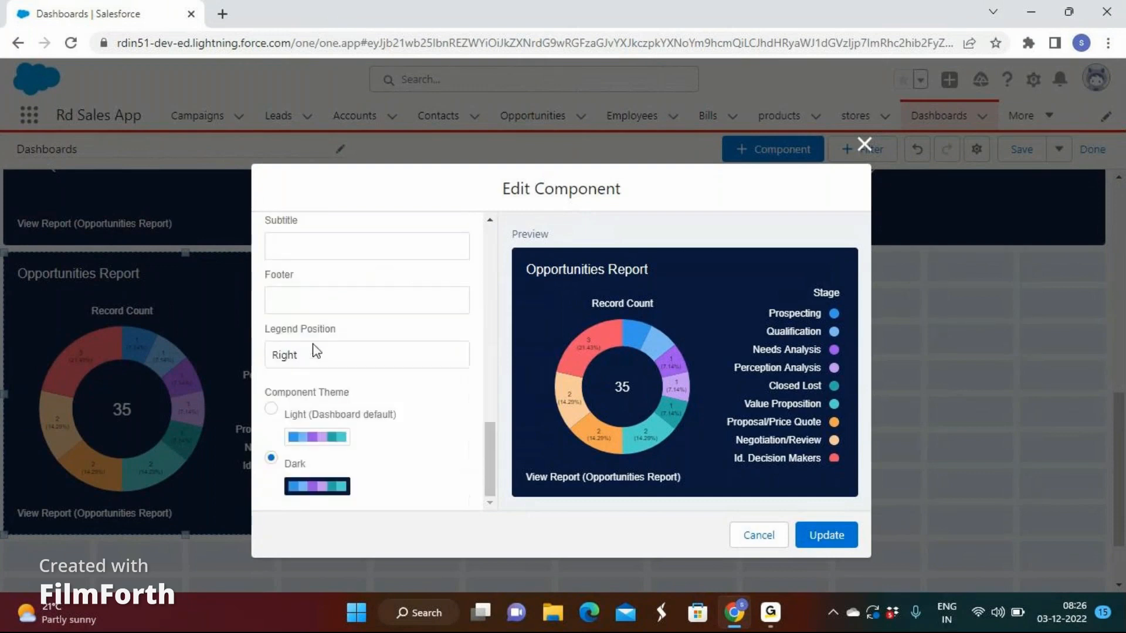
left_click(824, 536)
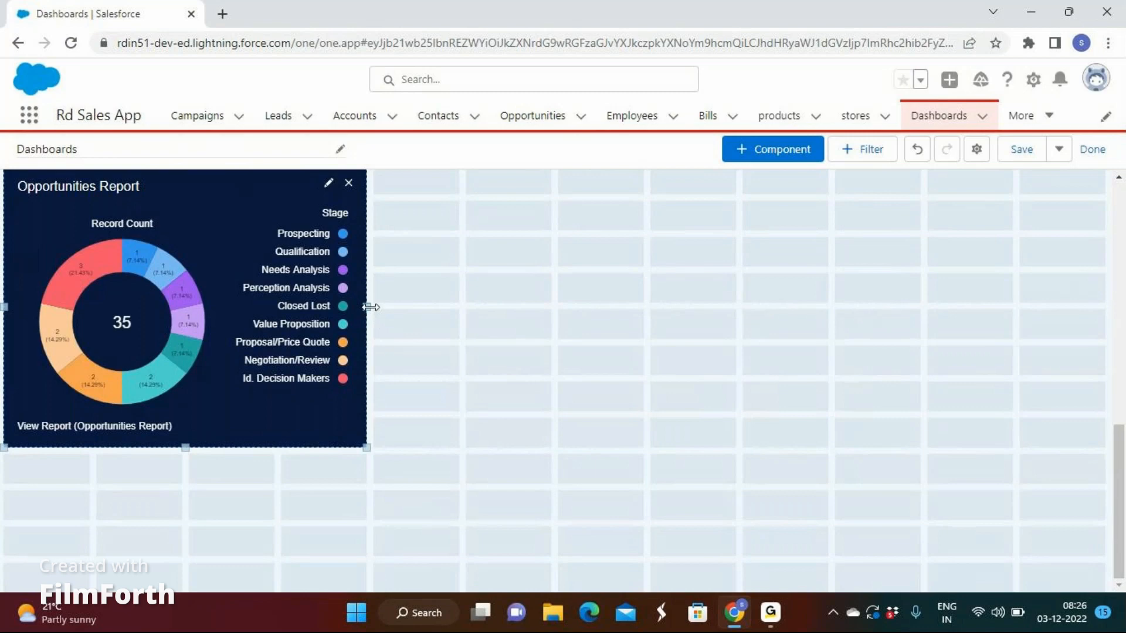
- Widen the donut component to the full dashboard width and extend its height downward
left_click_drag(361, 306, 1099, 412)
scroll(493, 334, "down", 2)
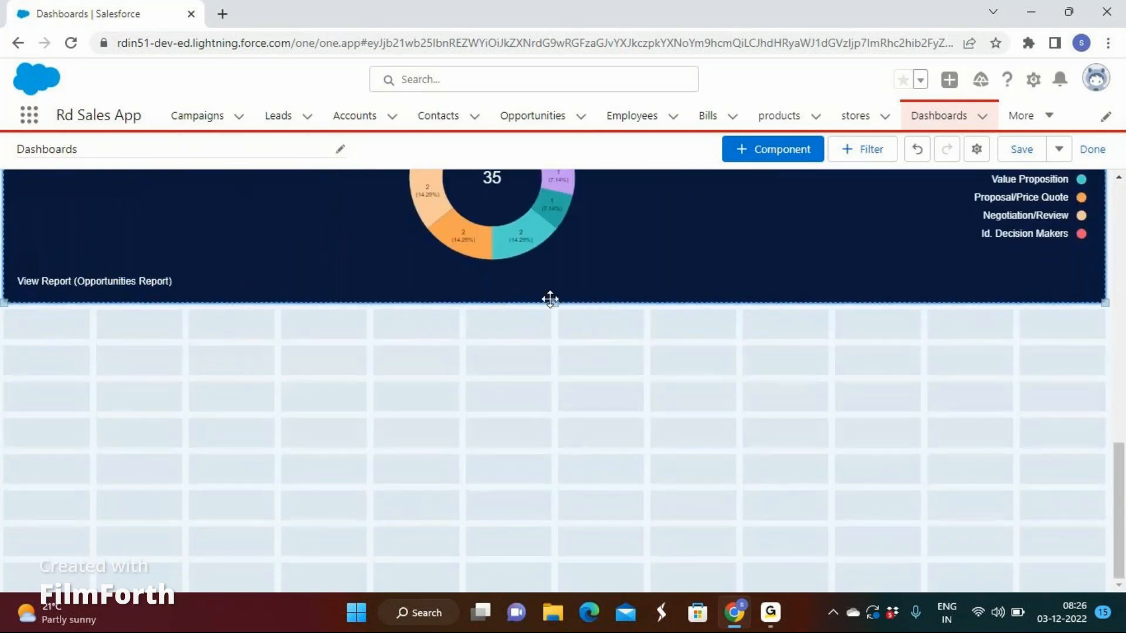
left_click_drag(555, 304, 601, 518)
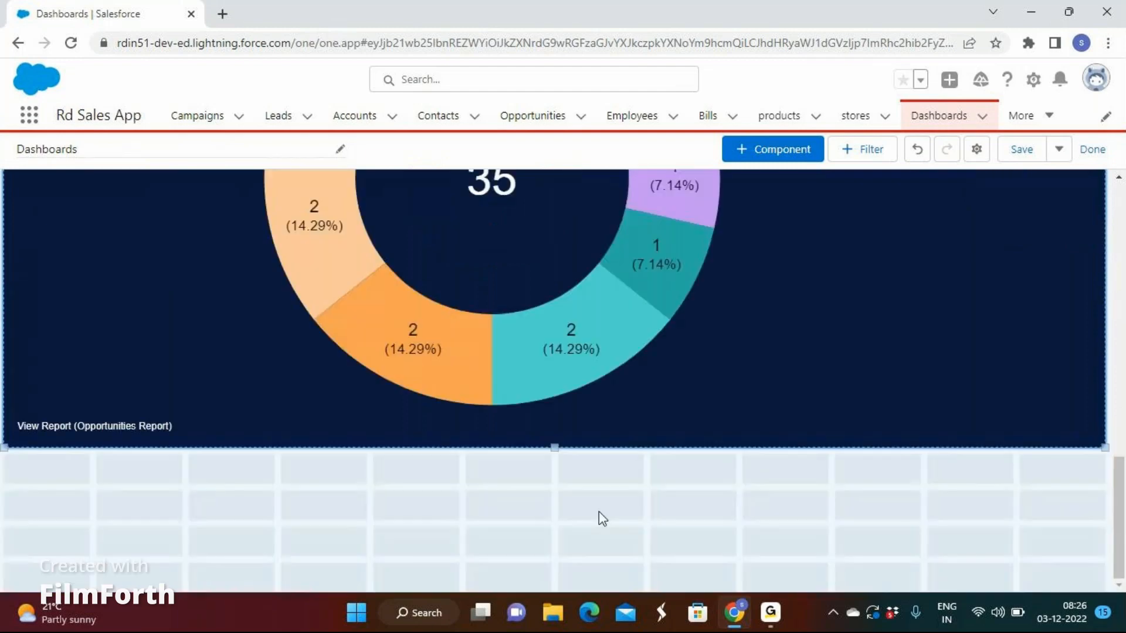
left_click_drag(554, 448, 582, 604)
left_click_drag(554, 448, 591, 497)
scroll(590, 497, "down", 1)
left_click_drag(553, 444, 547, 578)
- Finish editing the dashboard and save its changes
scroll(670, 442, "up", 9)
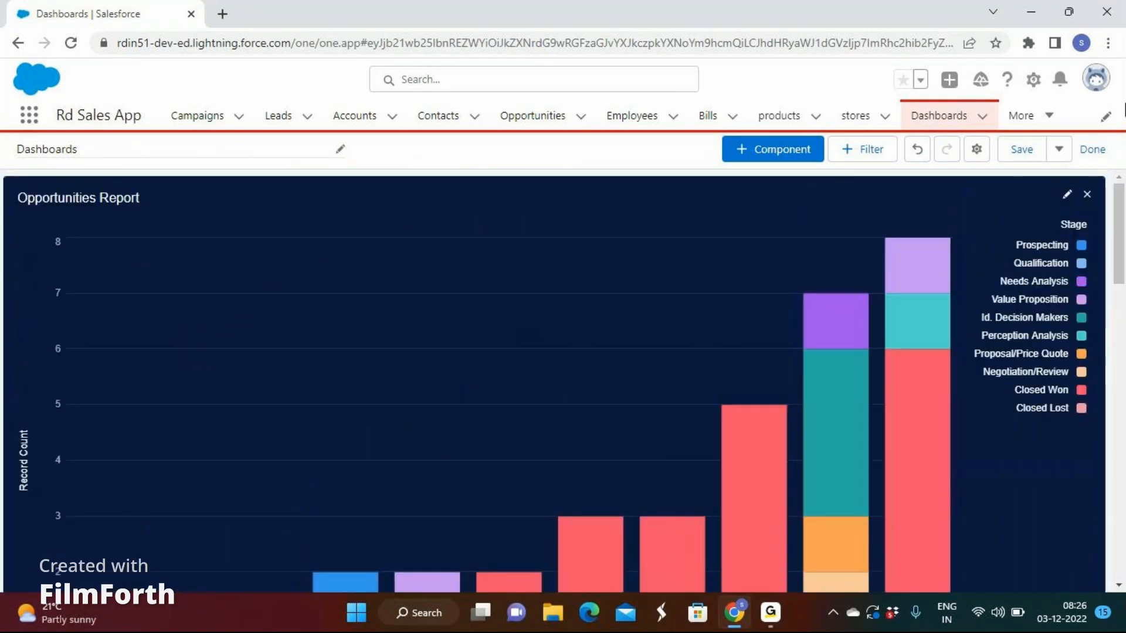
left_click(1091, 149)
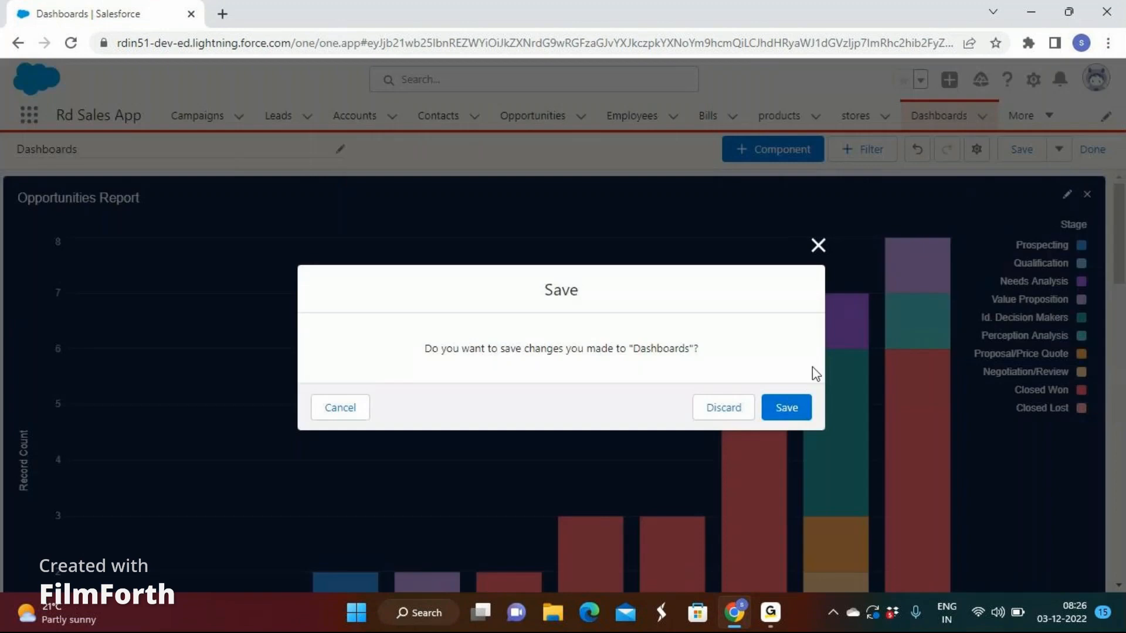
left_click(800, 408)
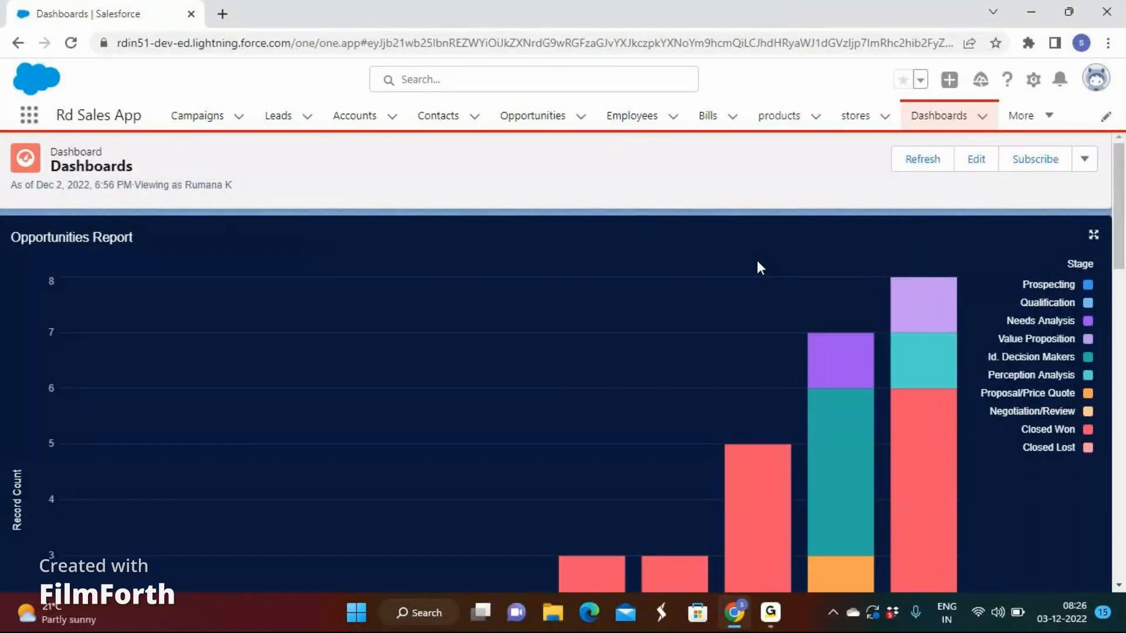
- Try to refresh the dashboard and dismiss the resulting notice
left_click(906, 166)
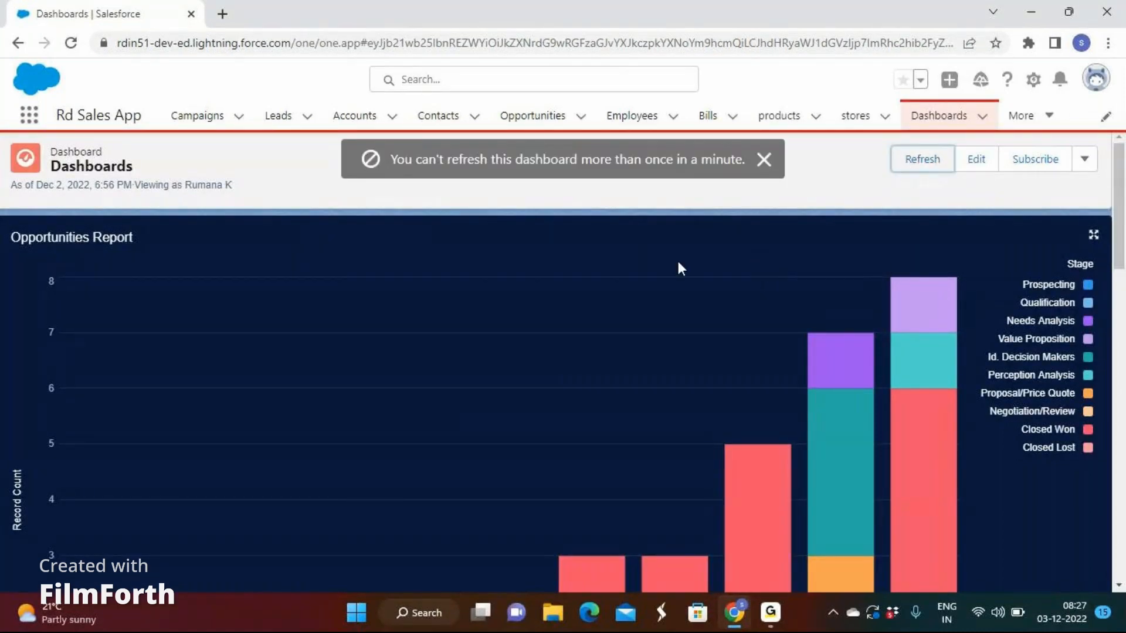
left_click_drag(389, 162, 744, 176)
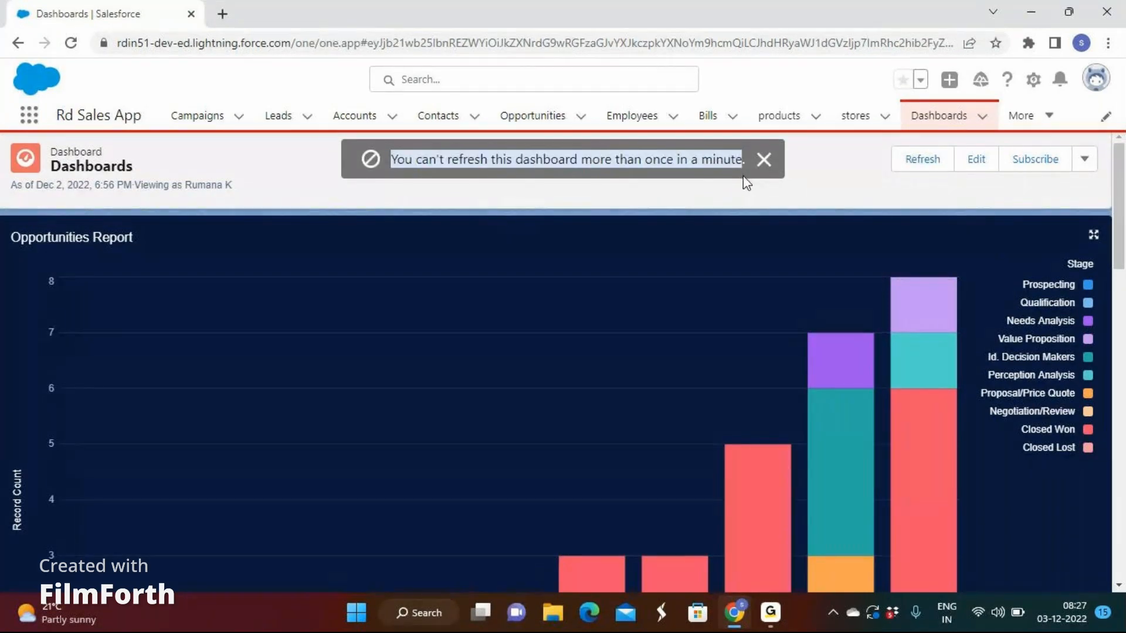
left_click(763, 159)
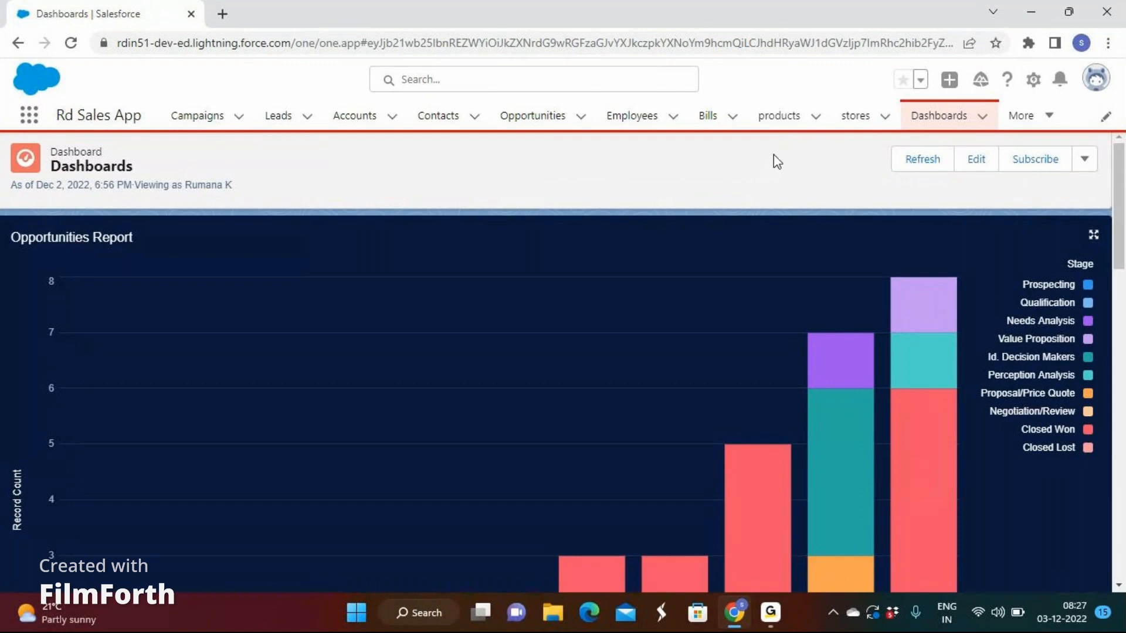
- Open the dashboard's subscription settings, compare the frequencies, choose Monthly, and review its When, Week and Day options
left_click(1042, 162)
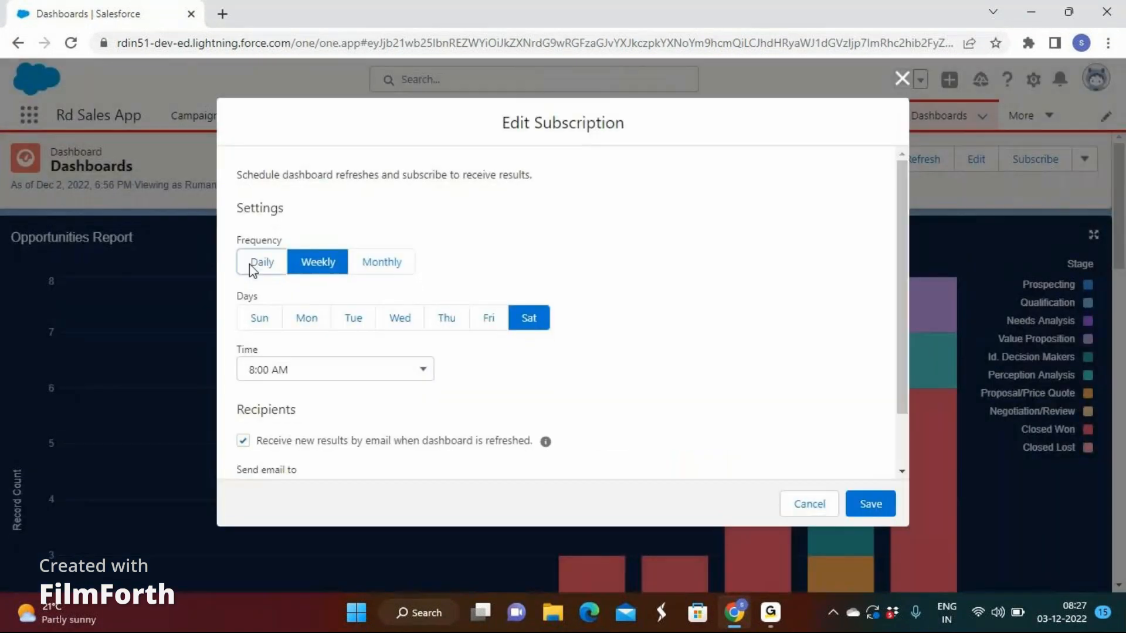
left_click(262, 262)
left_click(317, 262)
left_click(380, 262)
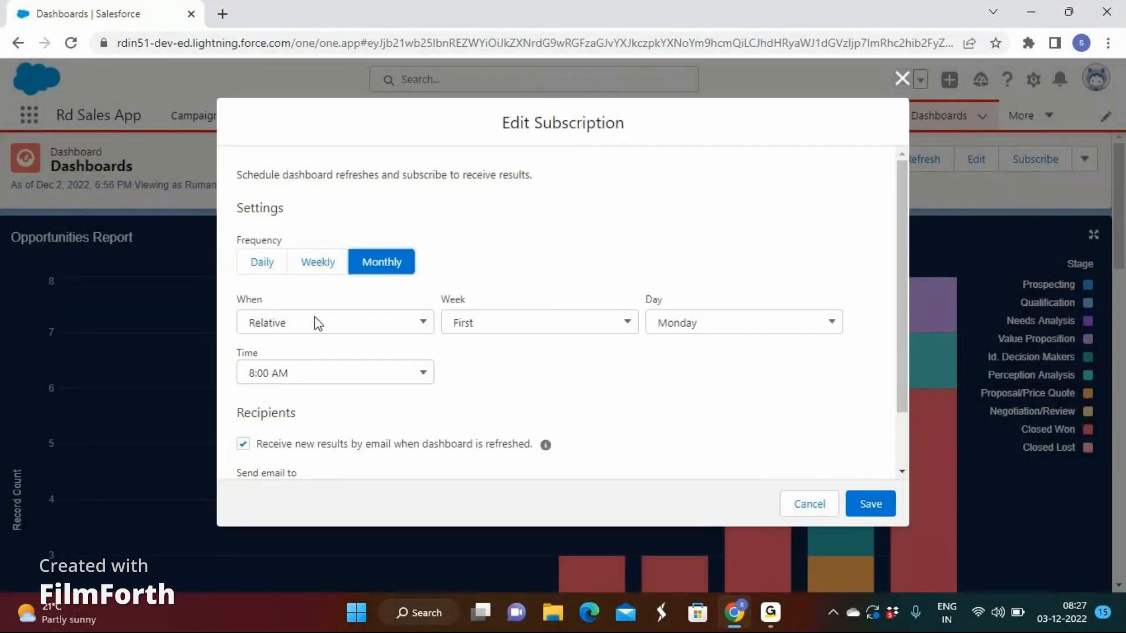
left_click(261, 262)
left_click(320, 262)
left_click(384, 263)
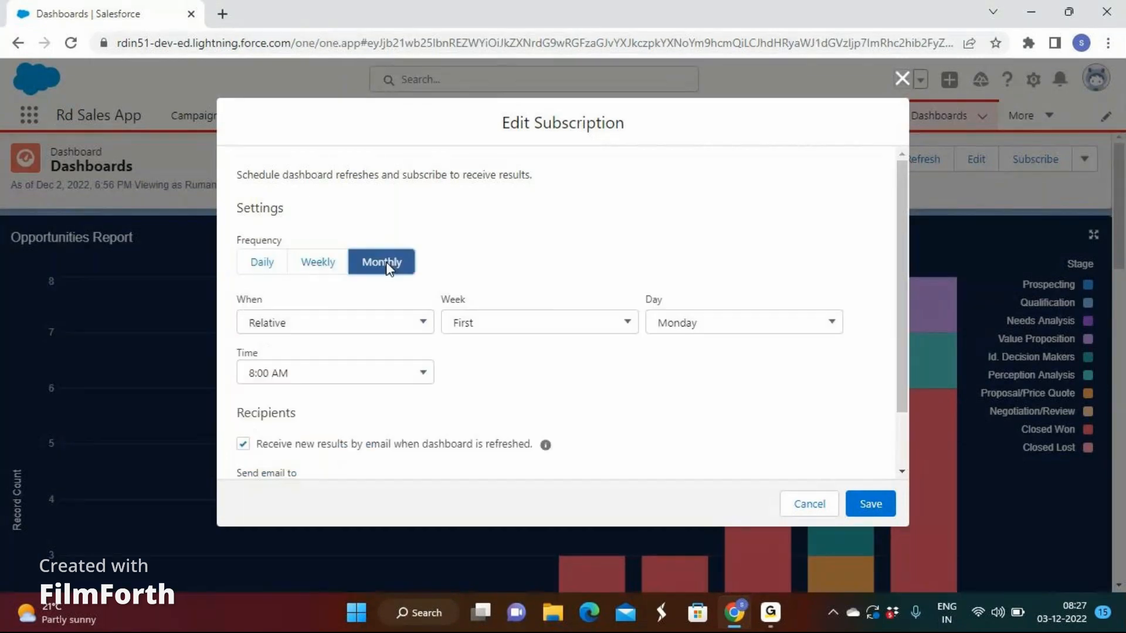
left_click(406, 320)
left_click(556, 322)
left_click(673, 328)
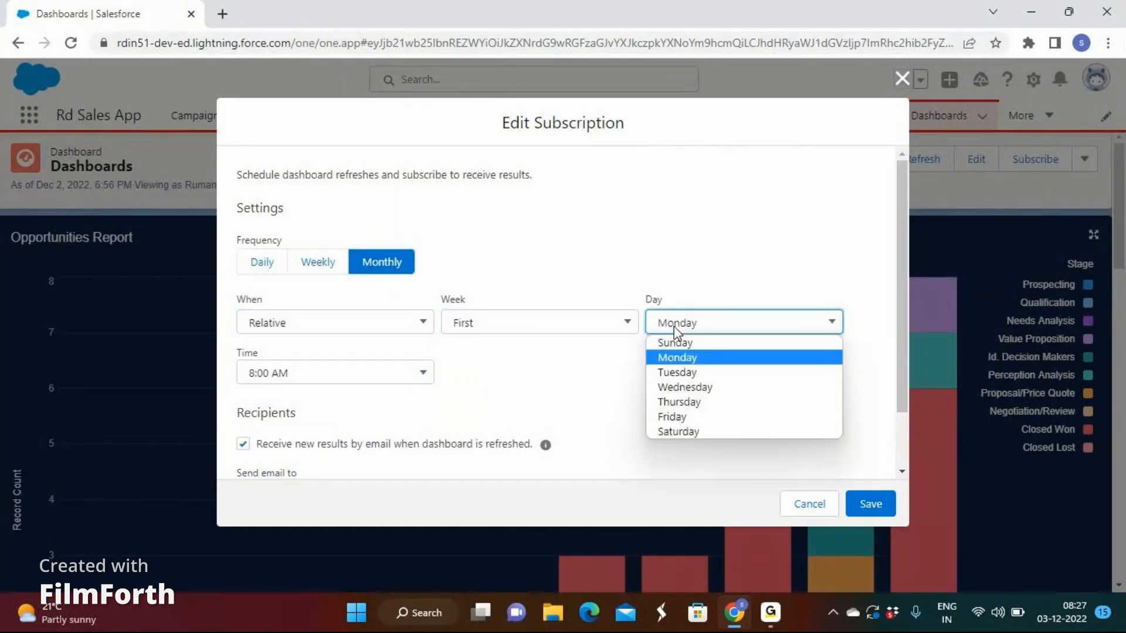
left_click(467, 388)
- Edit the subscription's email recipients and add another user as a subscriber
scroll(467, 388, "down", 1)
scroll(467, 387, "down", 1)
left_click(258, 446)
left_click(431, 262)
type("a")
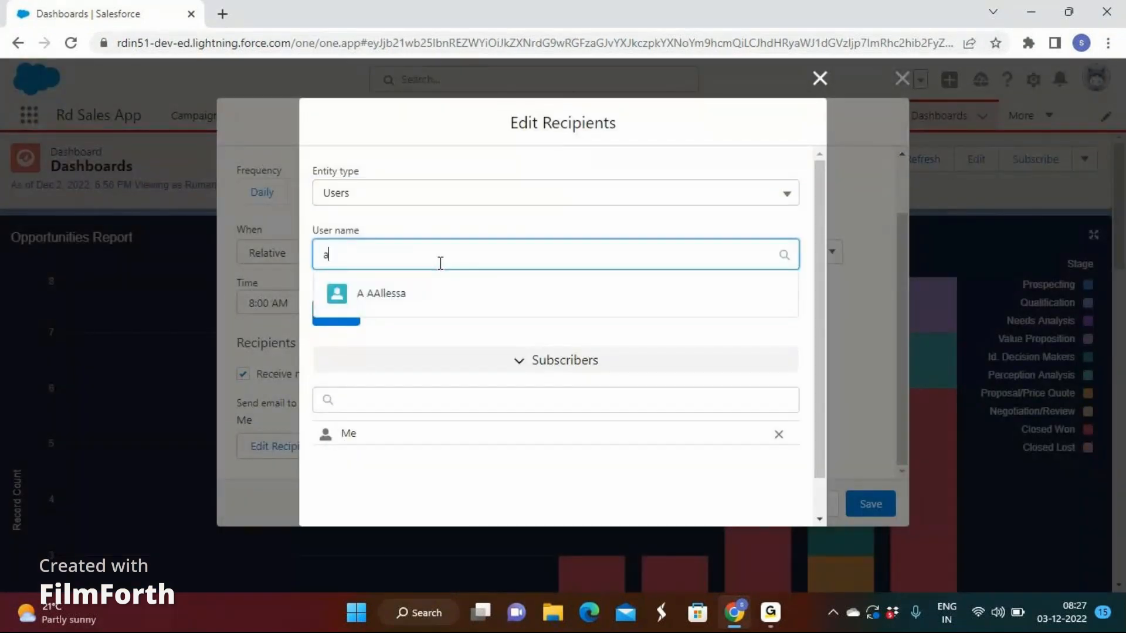
left_click(410, 293)
left_click(349, 355)
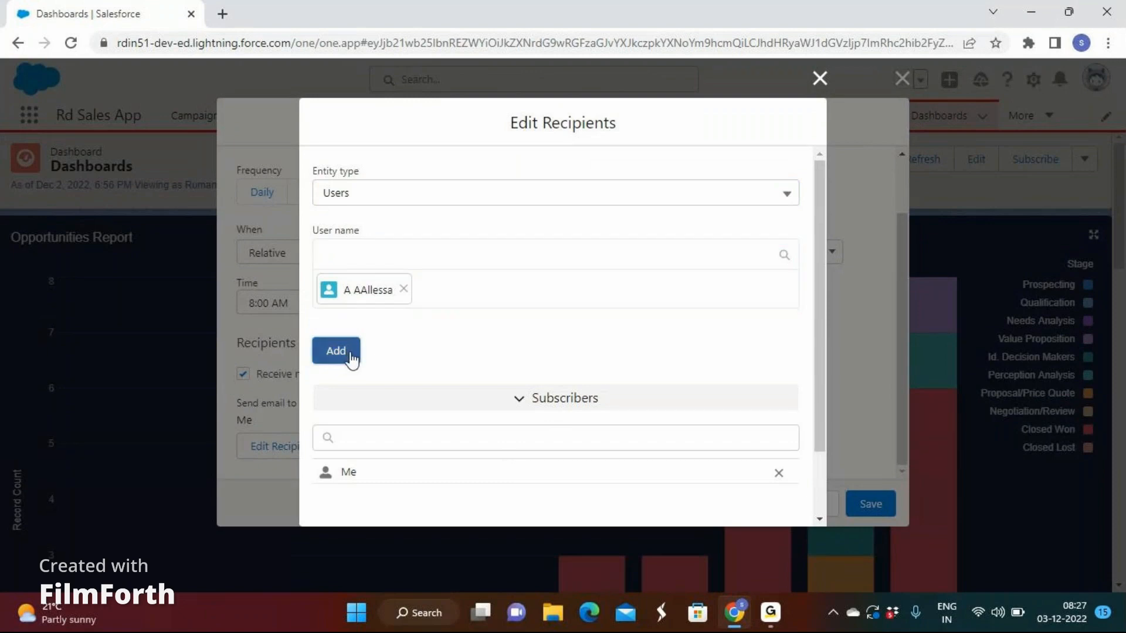
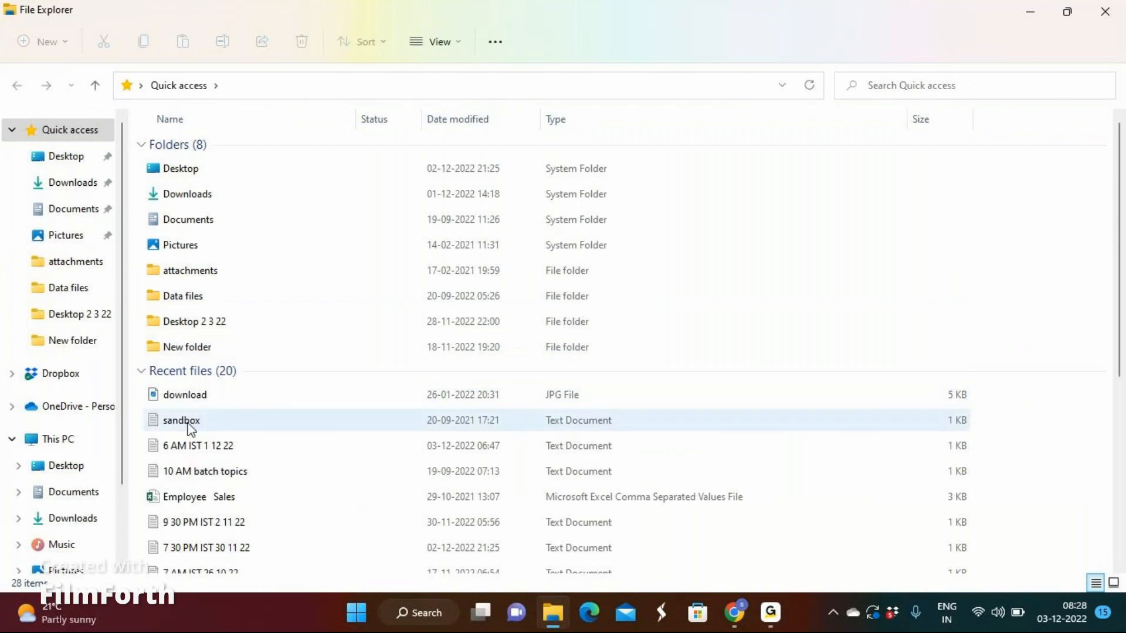
- Open the sandbox text file, review the notes on the four Salesforce sandbox types, and close the file
left_click(188, 423)
left_click(1107, 15)
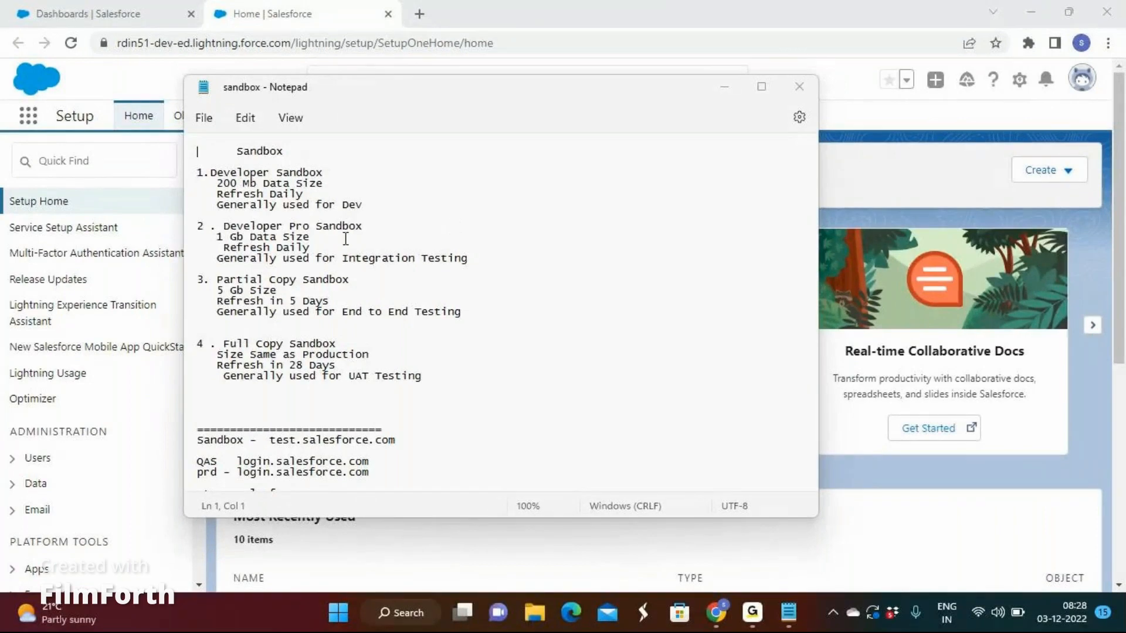
left_click_drag(198, 165, 384, 392)
left_click(460, 376)
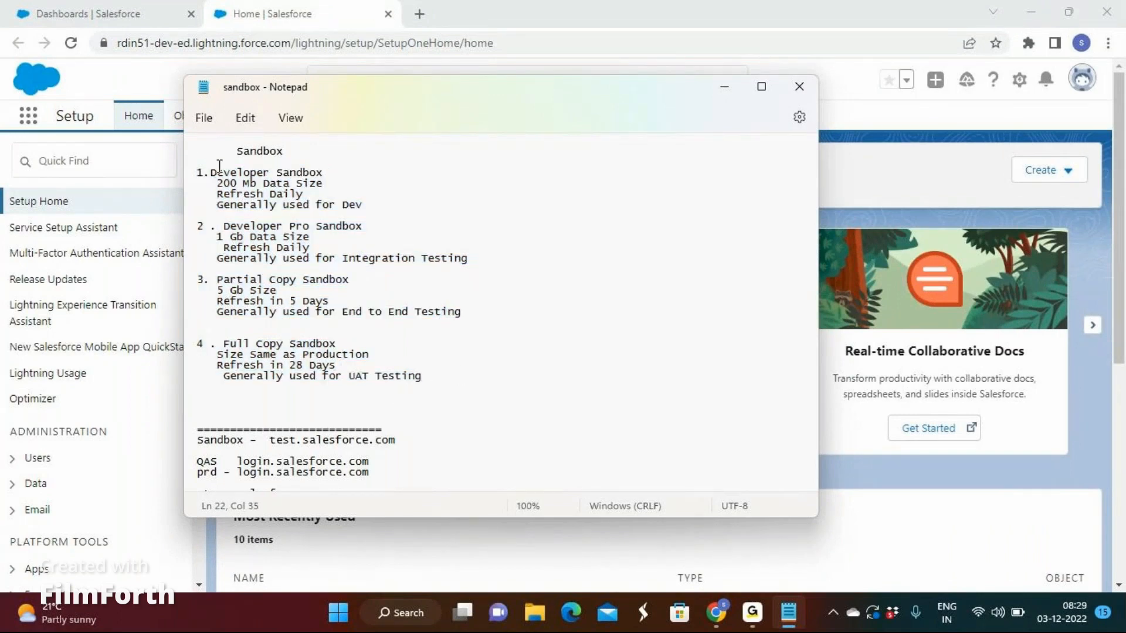
left_click_drag(203, 172, 353, 241)
left_click(365, 226)
left_click(798, 87)
- Search Setup for "package" and open the Package Manager page
left_click(57, 165)
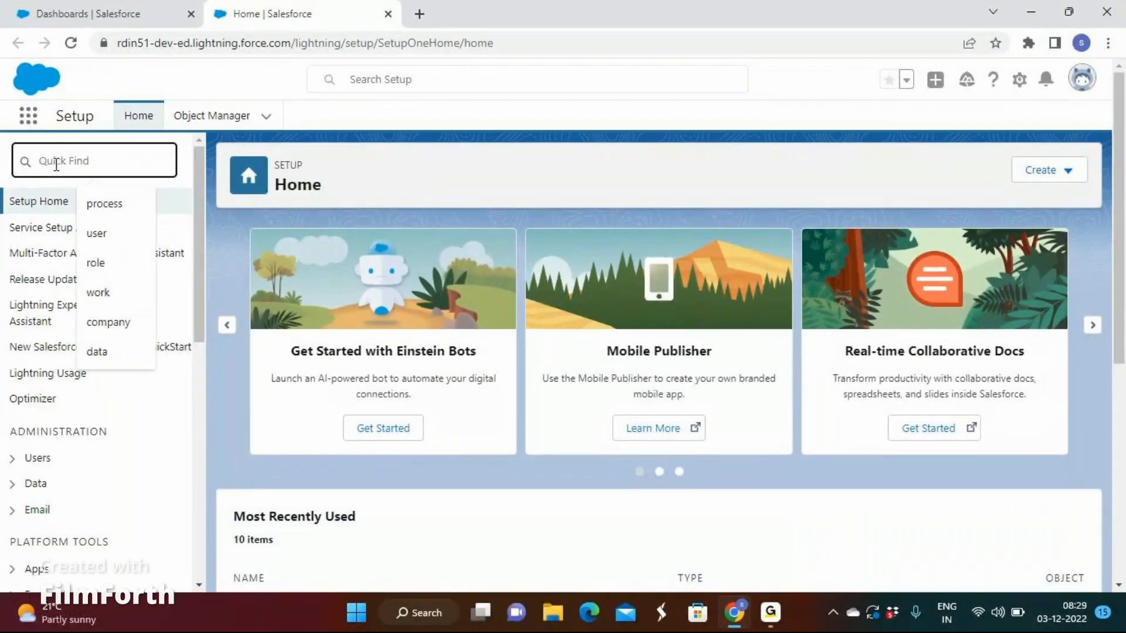
type("pac")
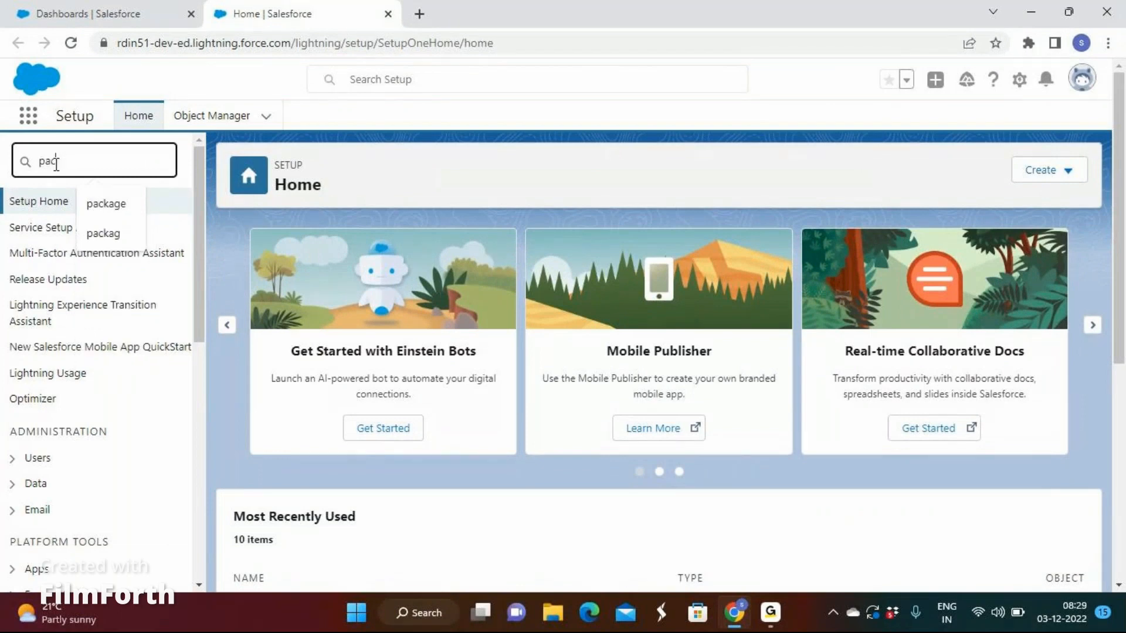
type("kage")
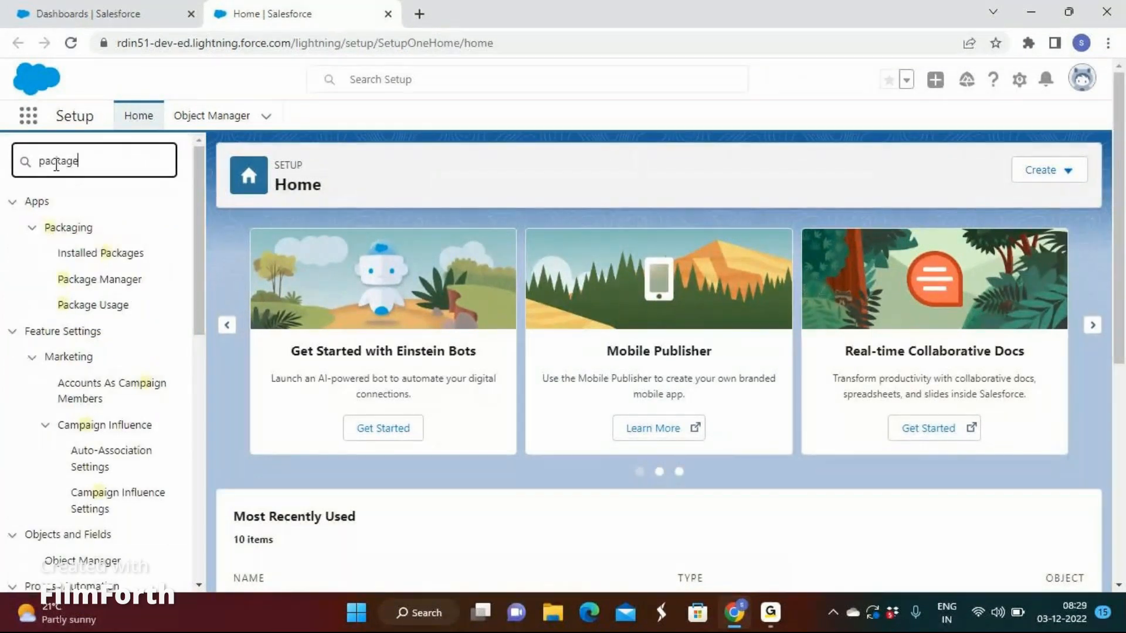
left_click(100, 279)
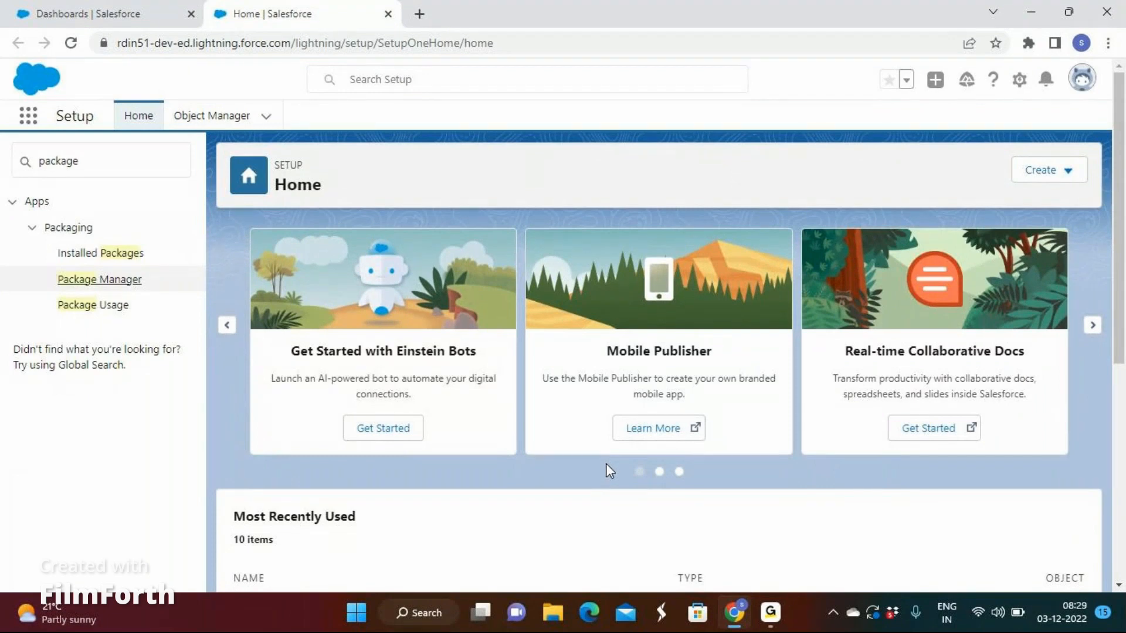
scroll(606, 463, "down", 3)
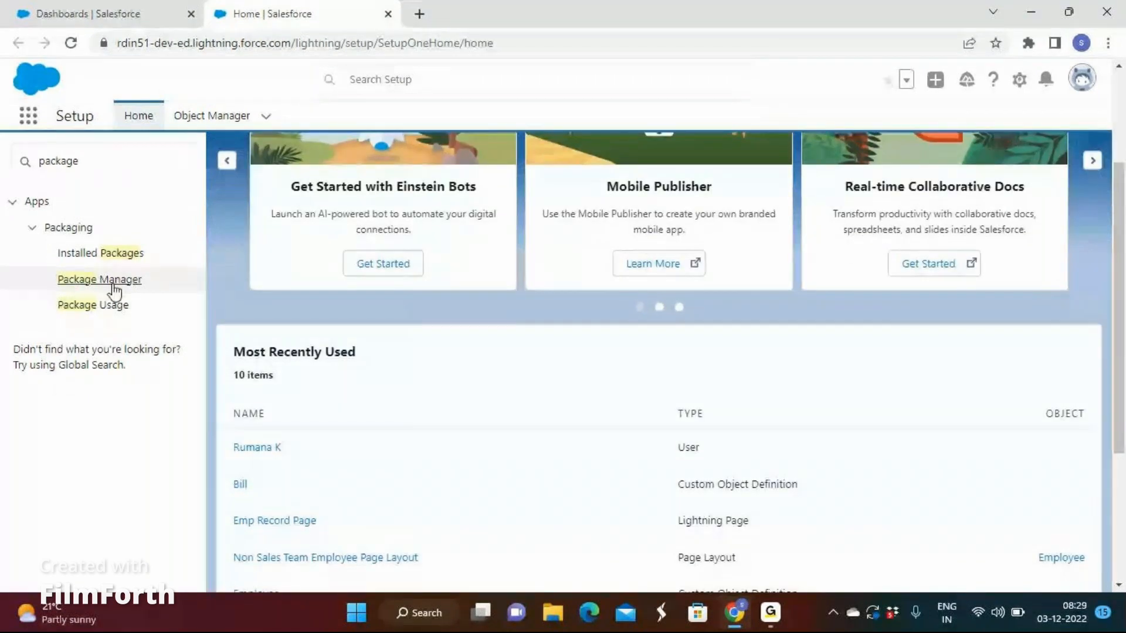
left_click(115, 286)
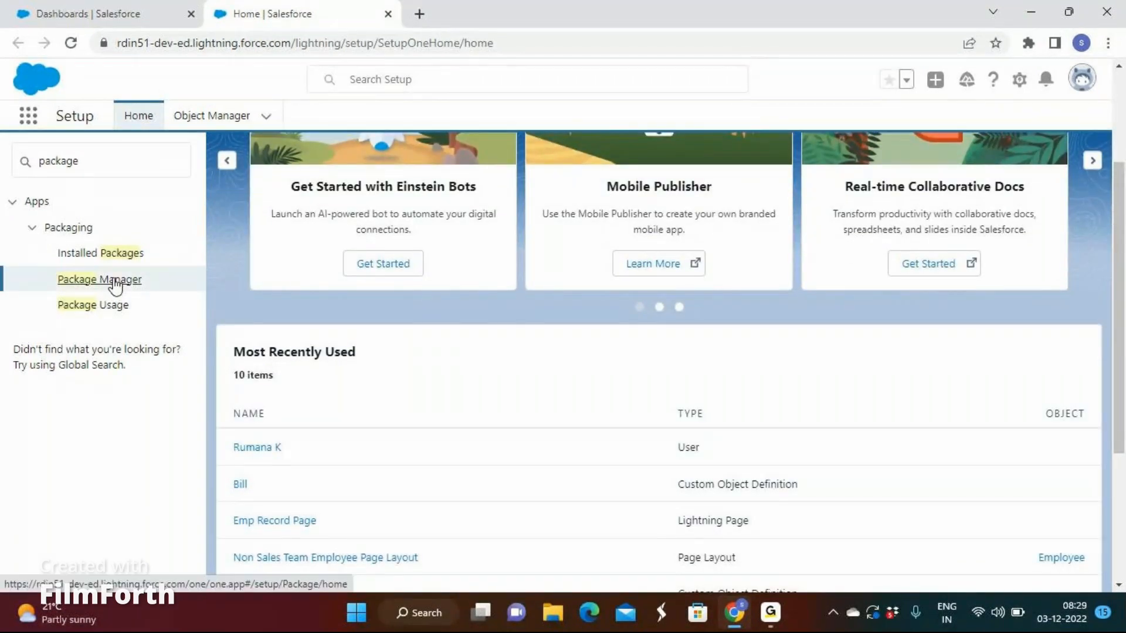
left_click(771, 613)
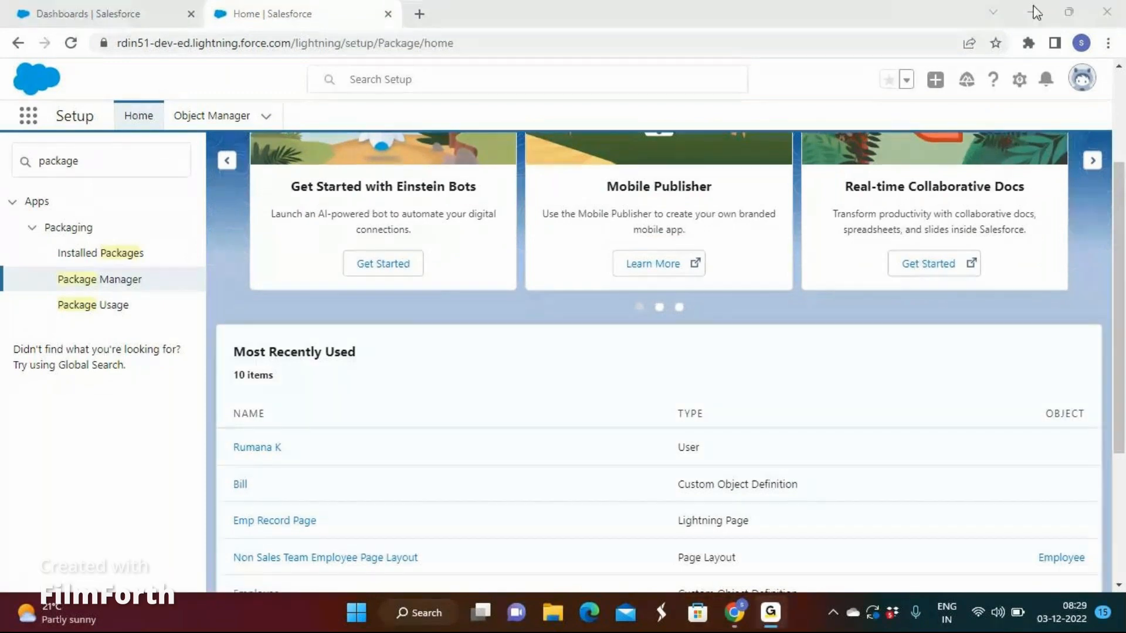
left_click(1025, 12)
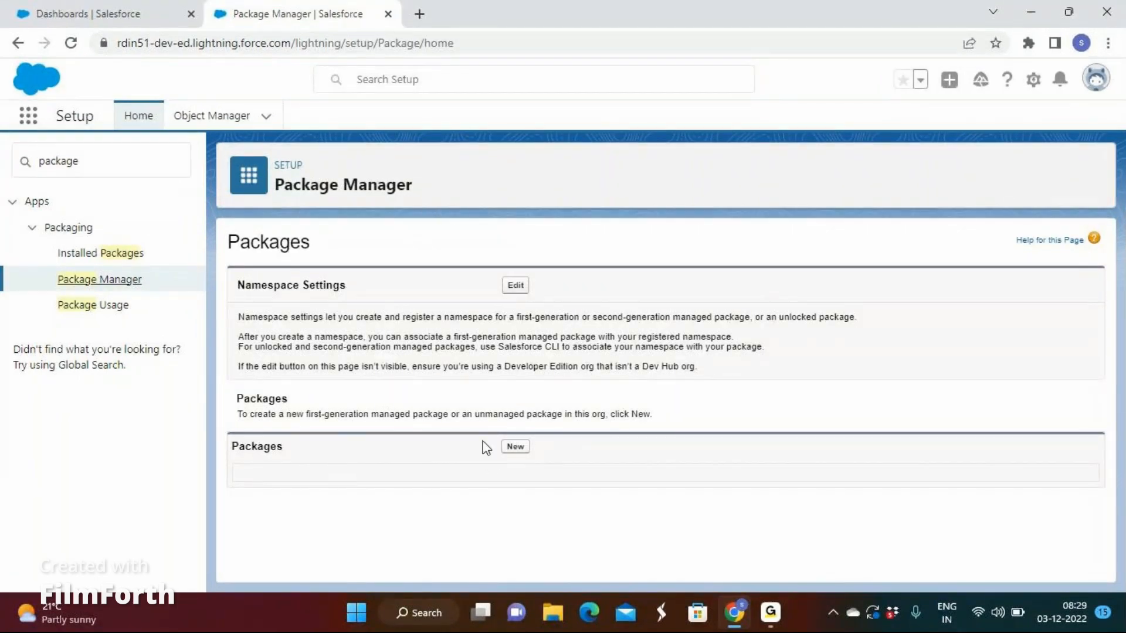
- Create and save a new package named Test
left_click(514, 447)
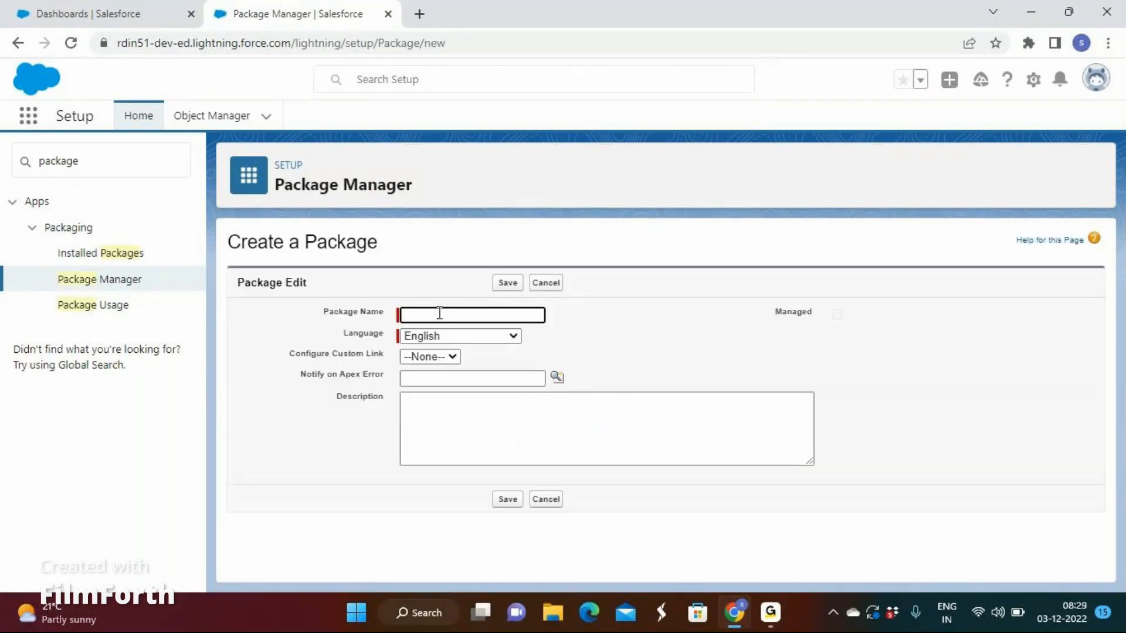
type("Test")
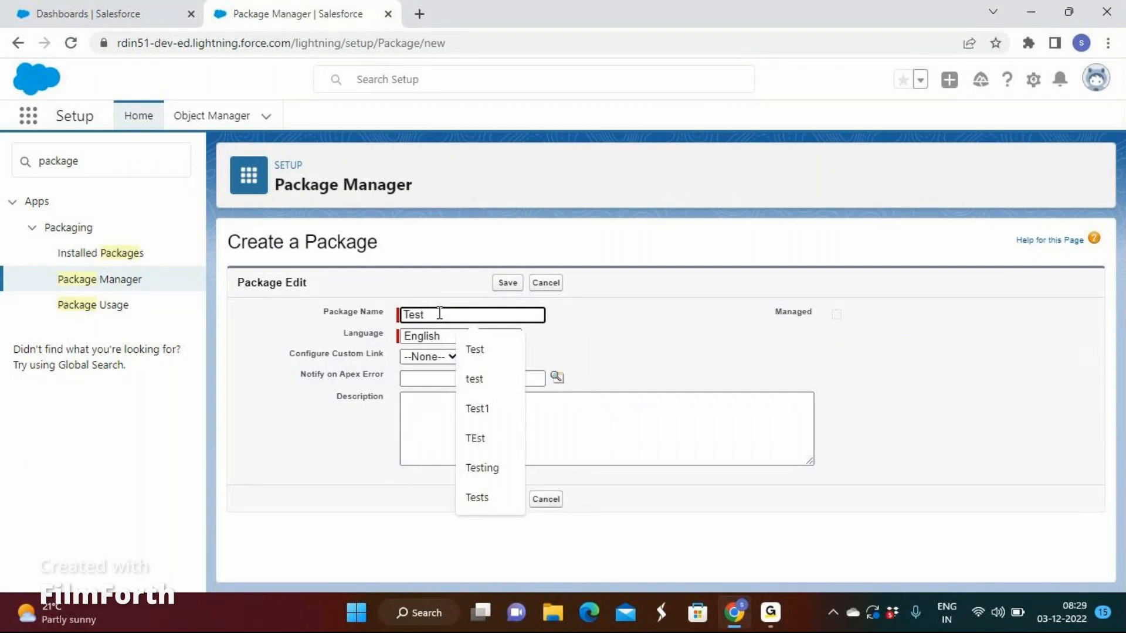
left_click(507, 284)
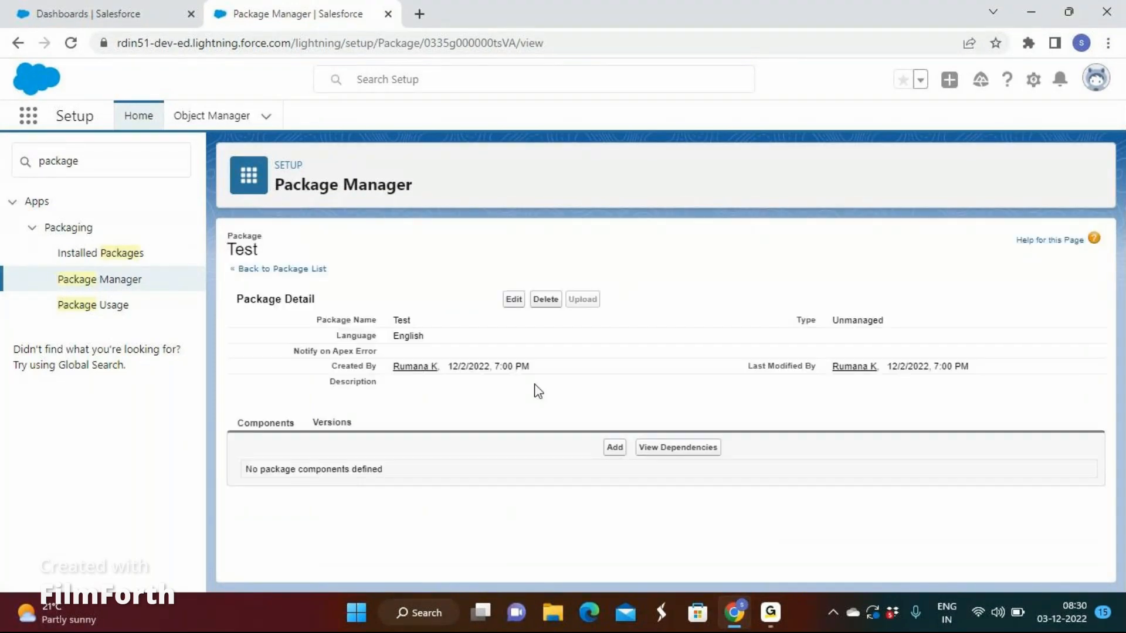
- Browse the component types for the Test package, keep App, and add the Rd_Sales_App component
left_click(615, 448)
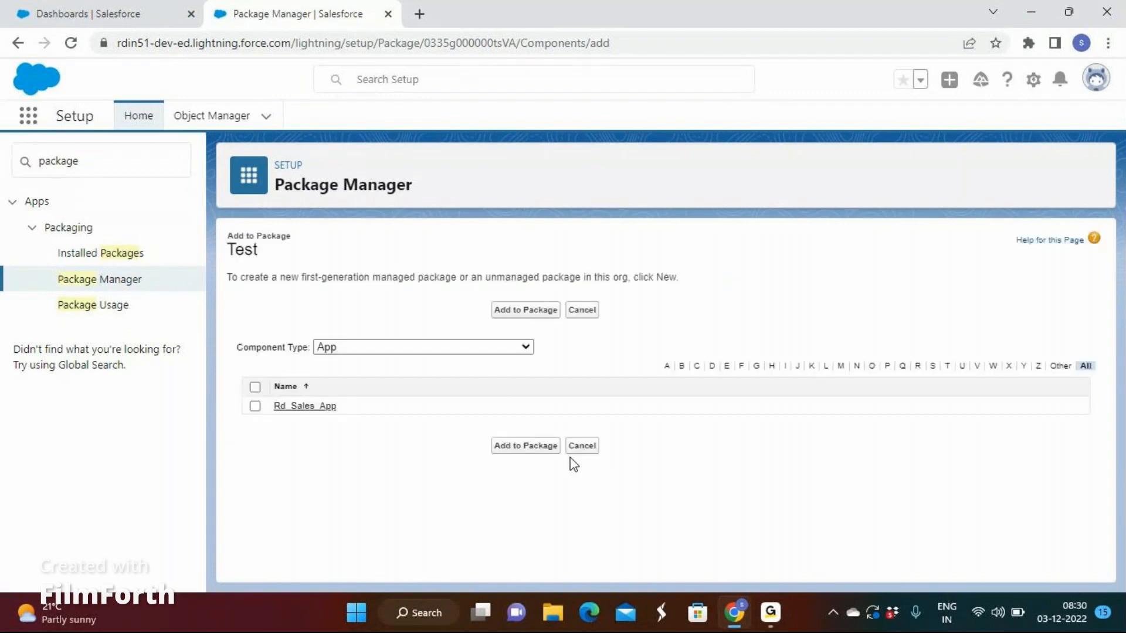
left_click(470, 348)
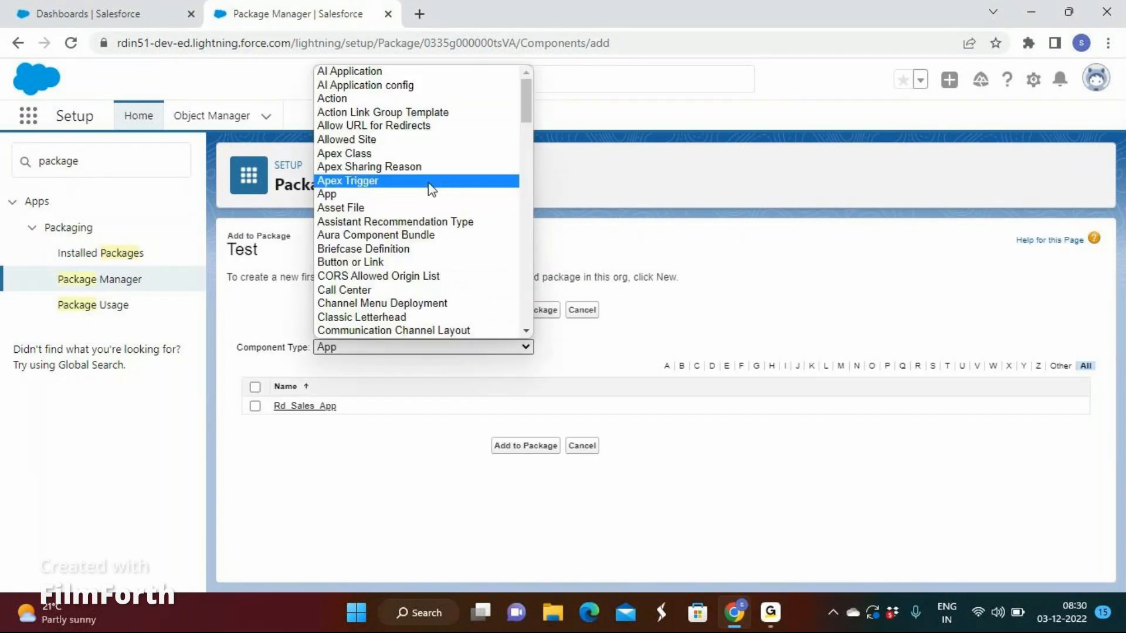
scroll(428, 181, "down", 15)
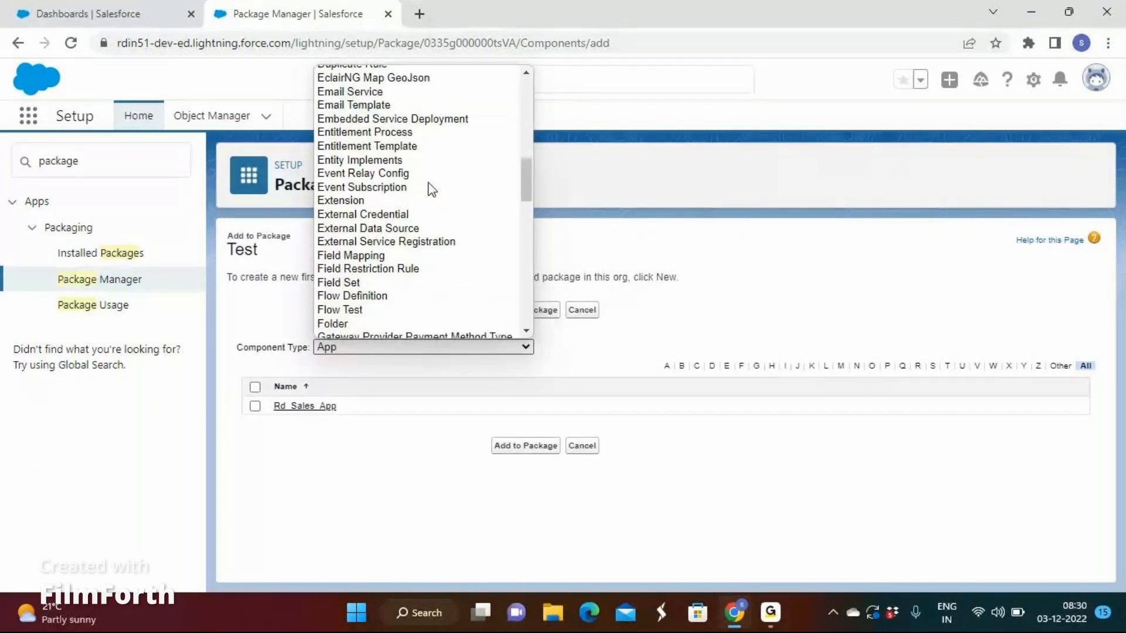
left_click(372, 445)
left_click(254, 405)
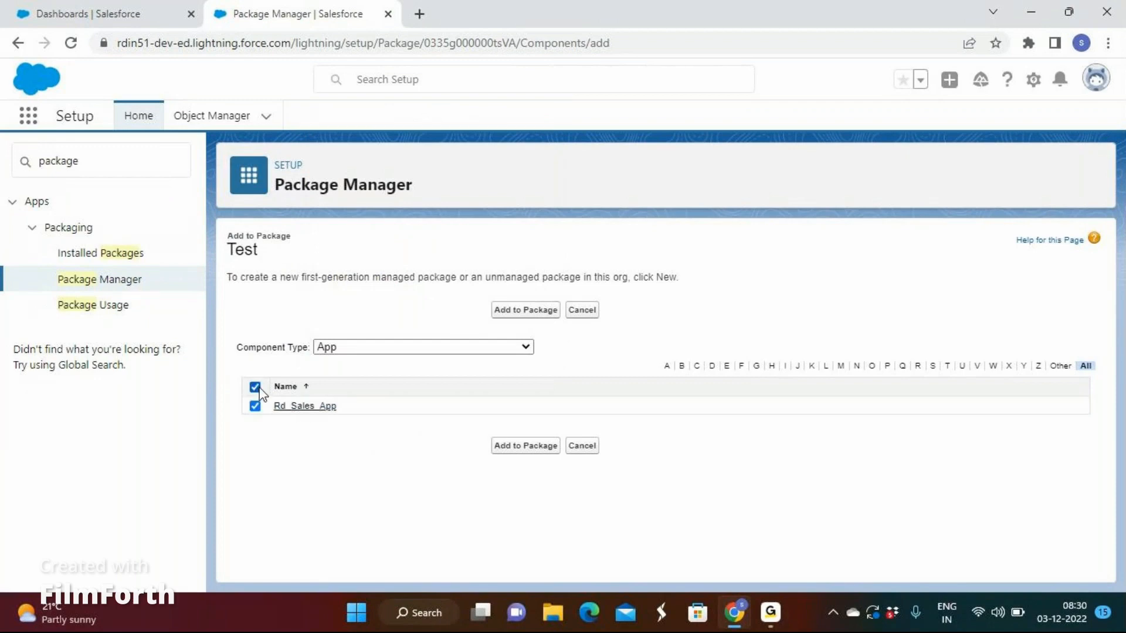
left_click(509, 446)
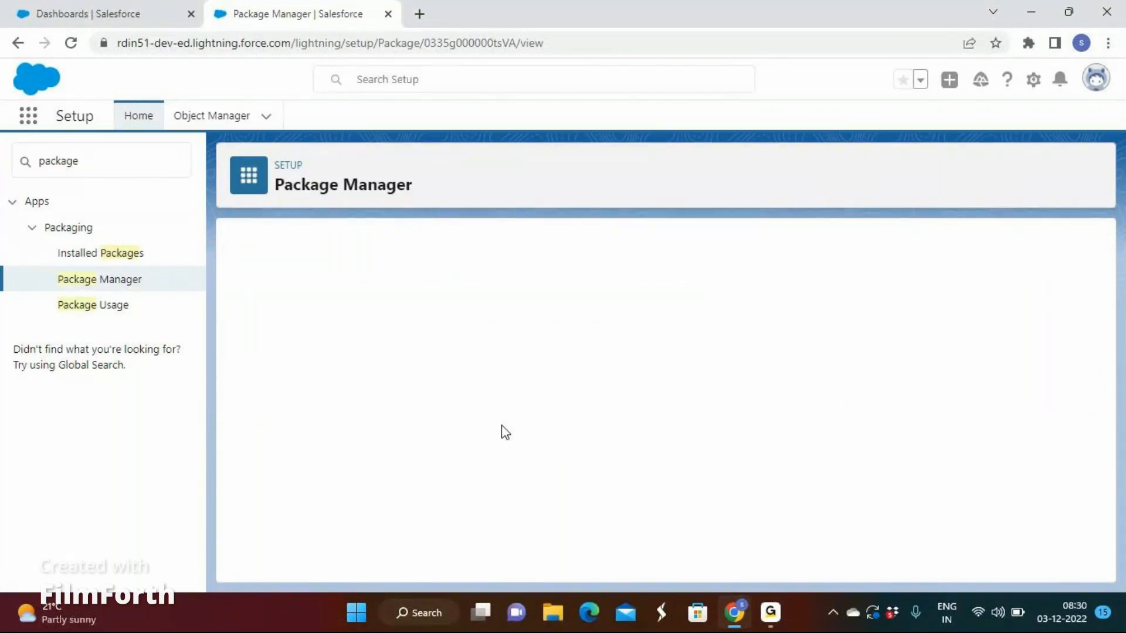
- Review the package's components, start its upload, and enter Testsss 31222 as the version name
scroll(501, 425, "down", 5)
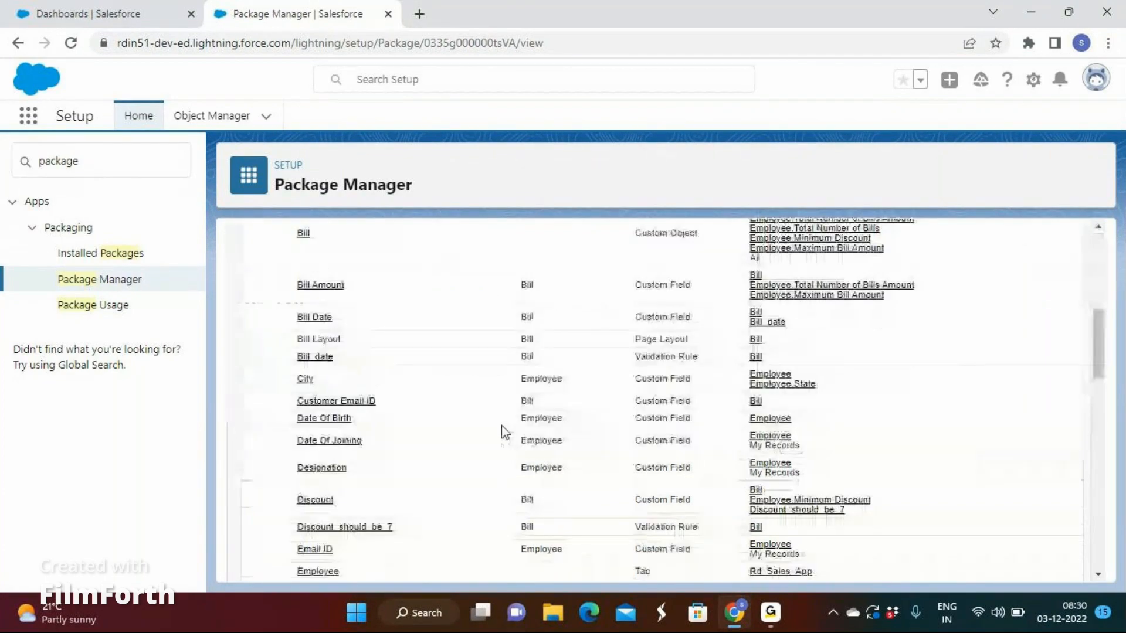
scroll(501, 424, "down", 15)
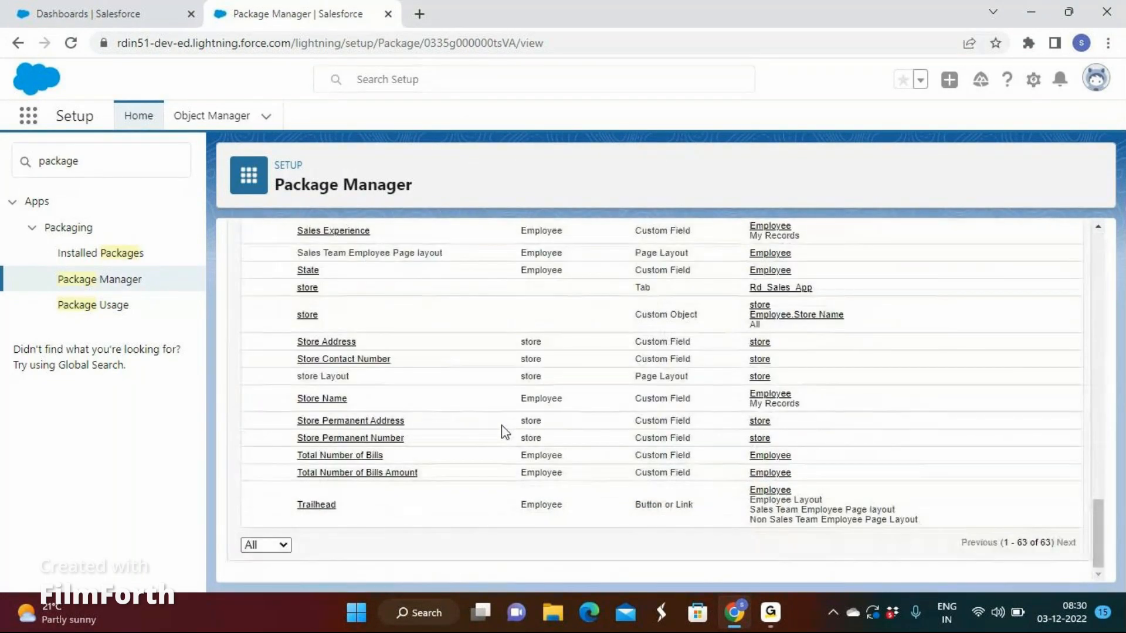
scroll(502, 424, "up", 20)
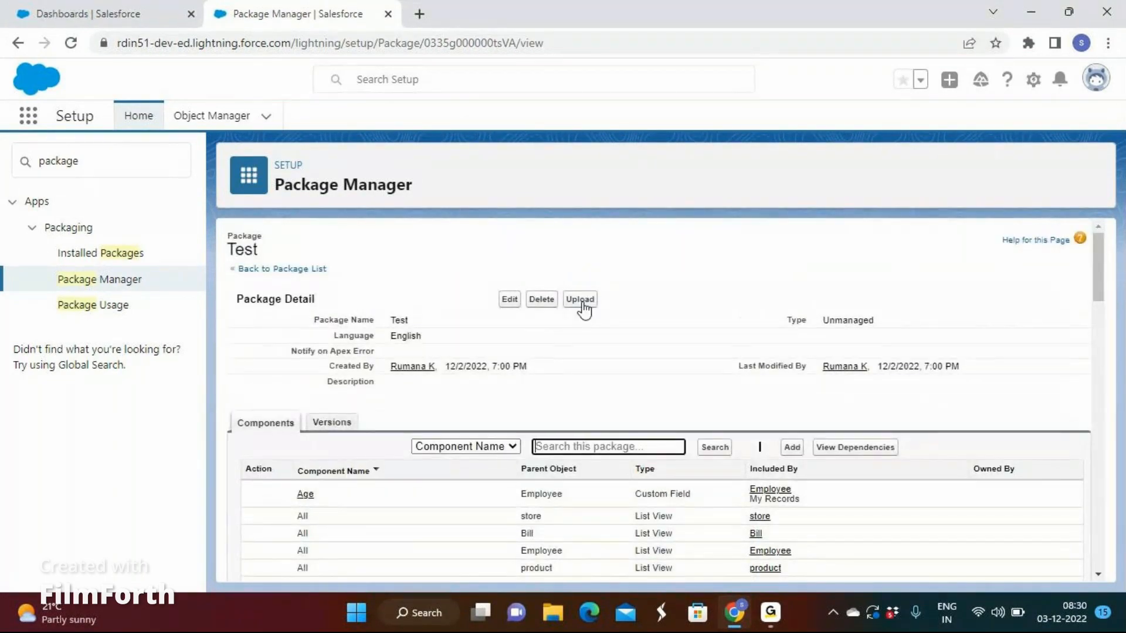
left_click(580, 299)
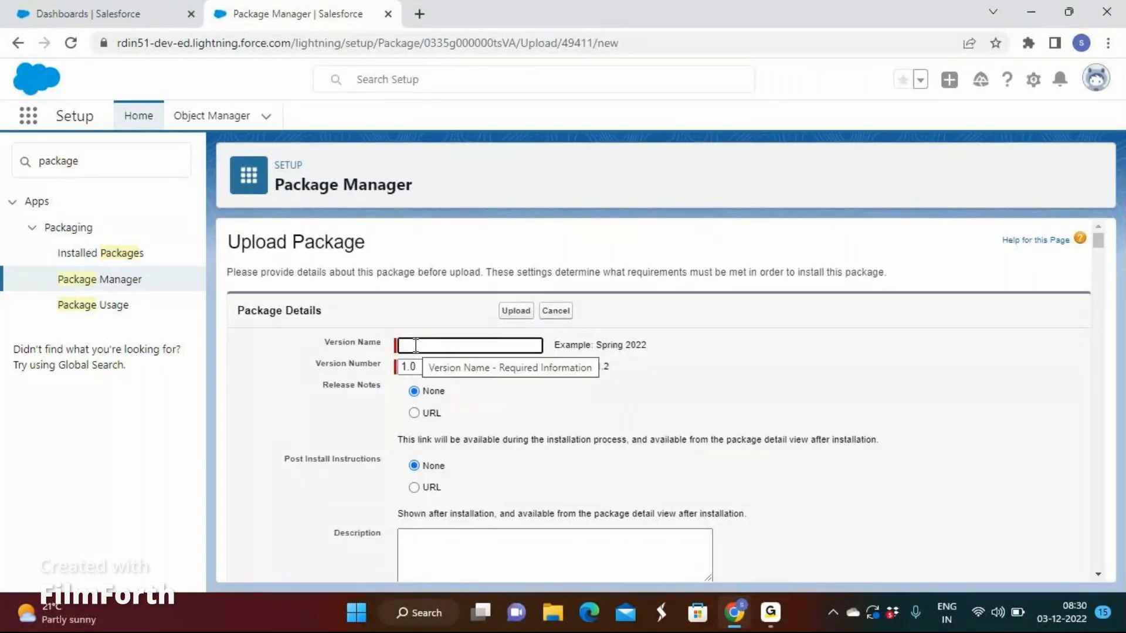
type("Tests")
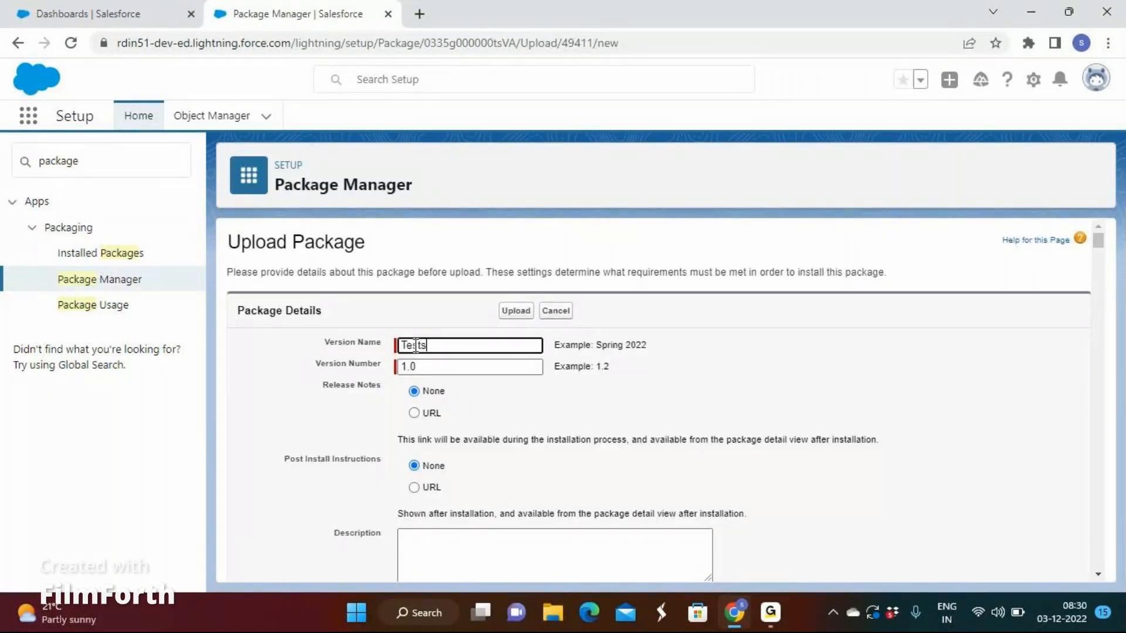
type("ss 31222")
left_click_drag(647, 345, 553, 347)
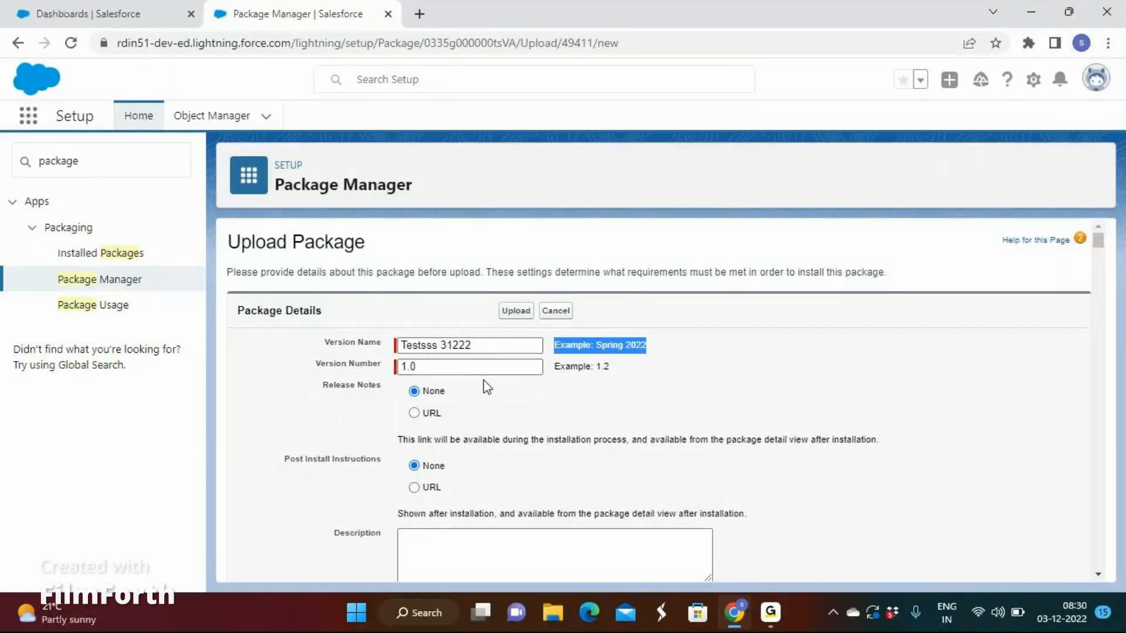
left_click(457, 368)
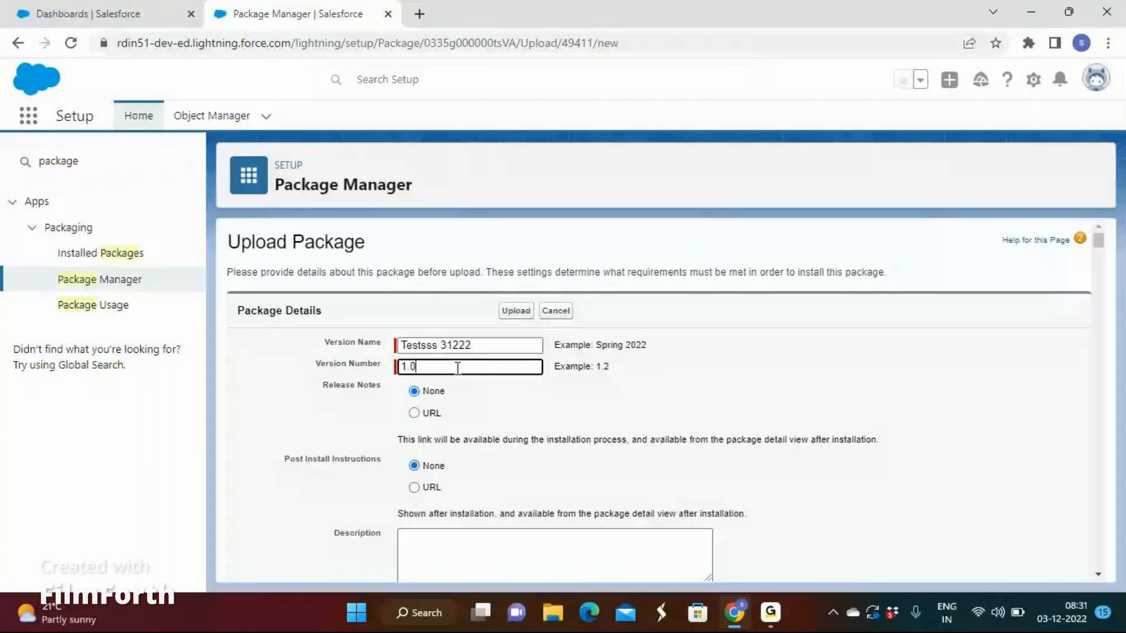
- Review the optional password and package requirements, and upload the package version
scroll(457, 368, "down", 1)
scroll(457, 368, "down", 5)
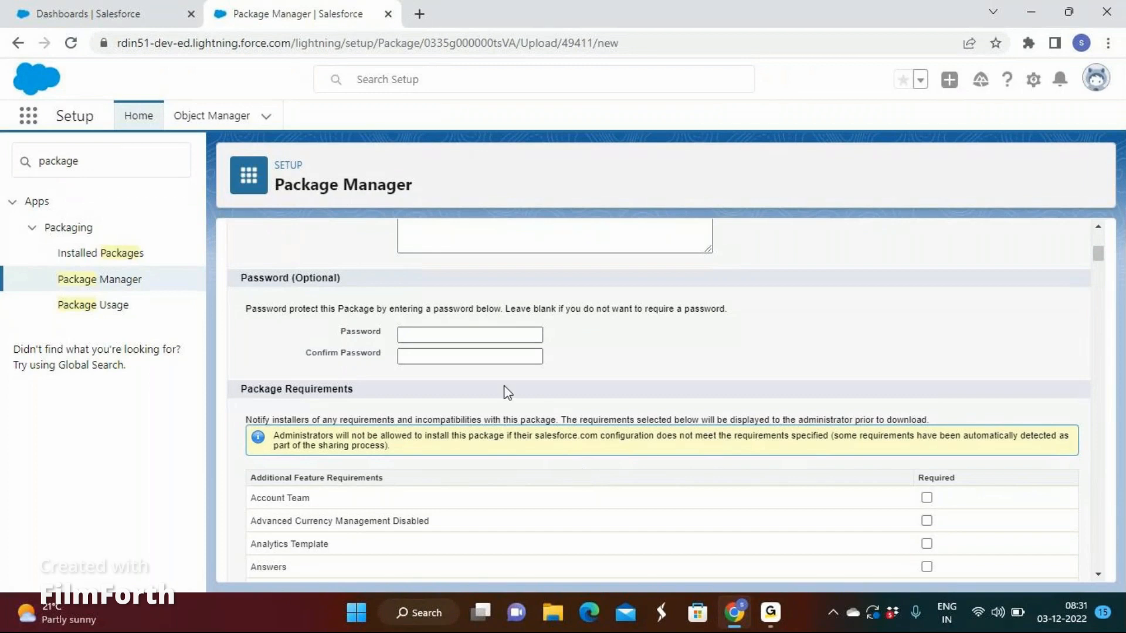
scroll(413, 328, "up", 5)
scroll(416, 328, "up", 1)
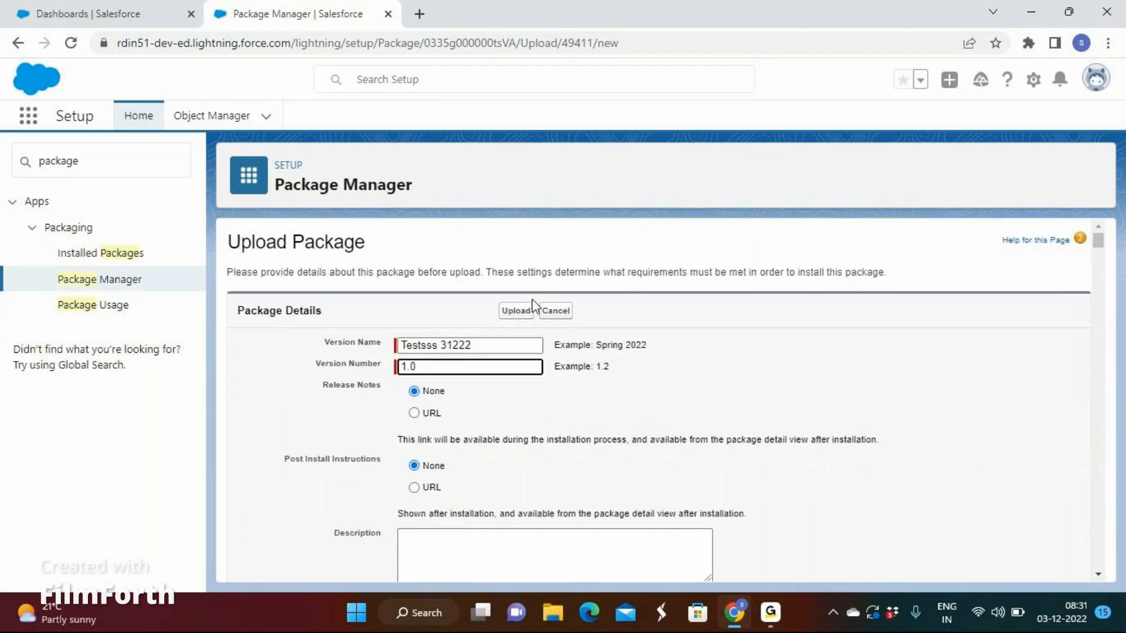
left_click(523, 315)
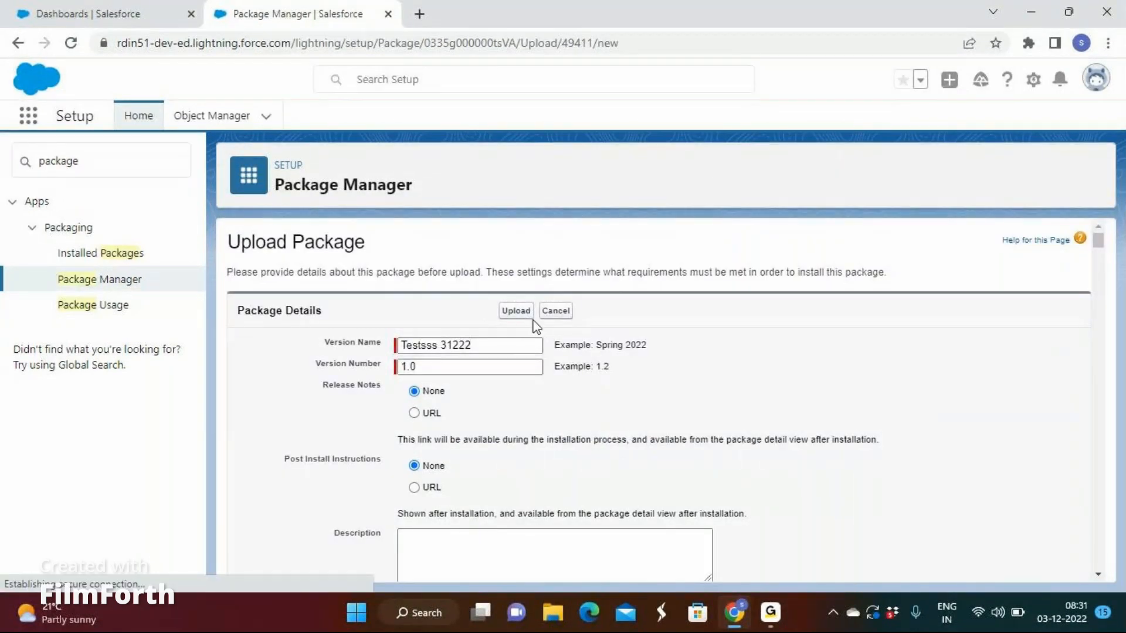
left_click(770, 620)
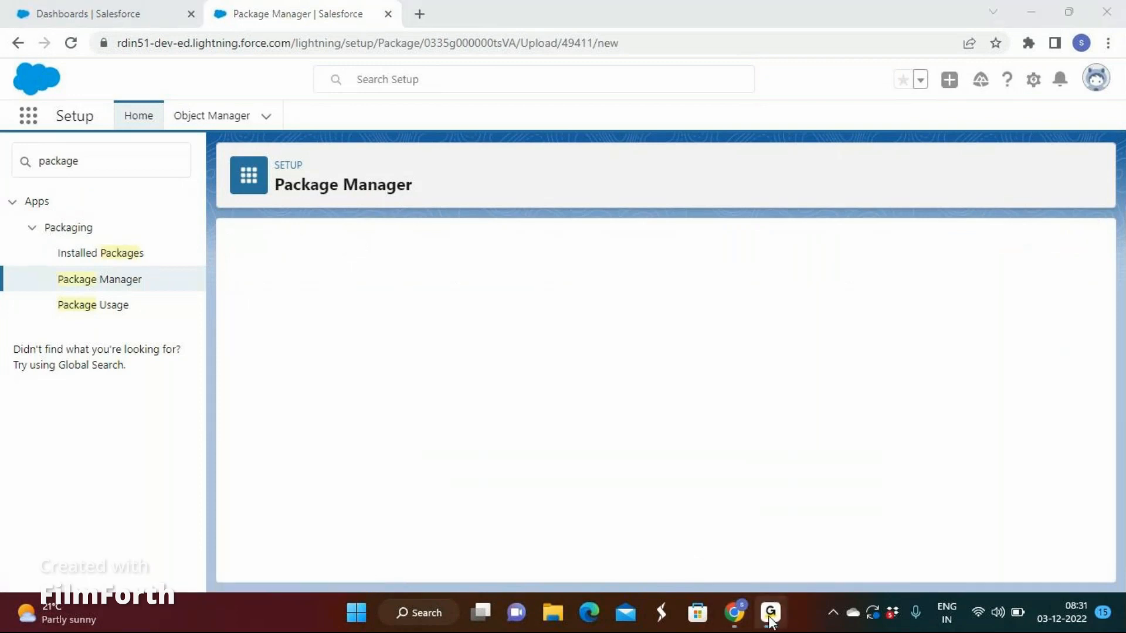
left_click(771, 621)
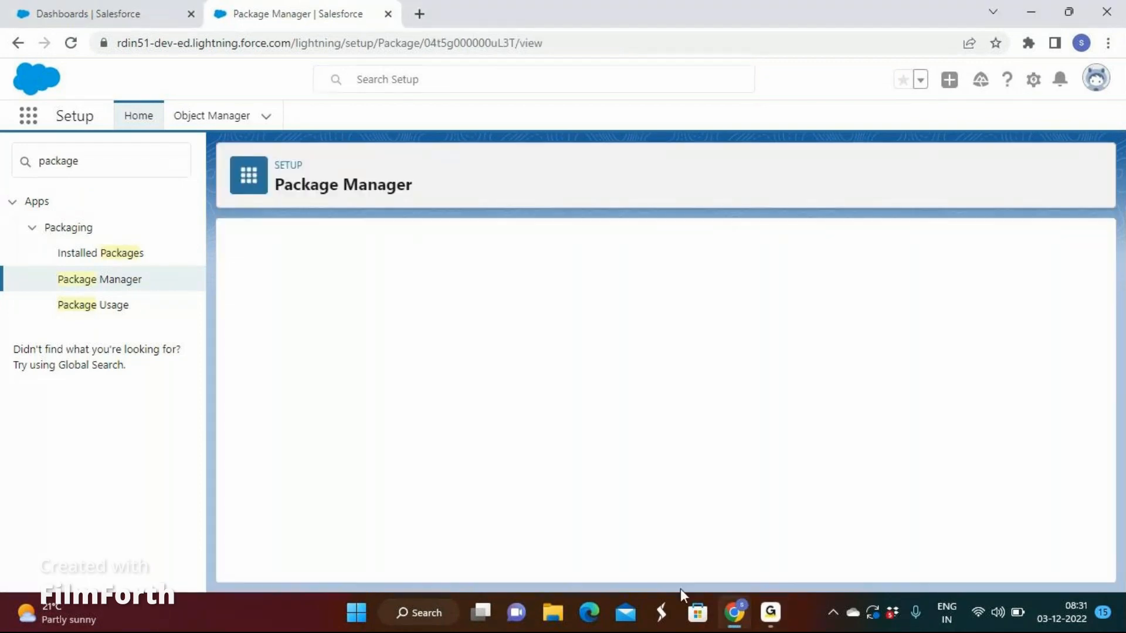
left_click(775, 612)
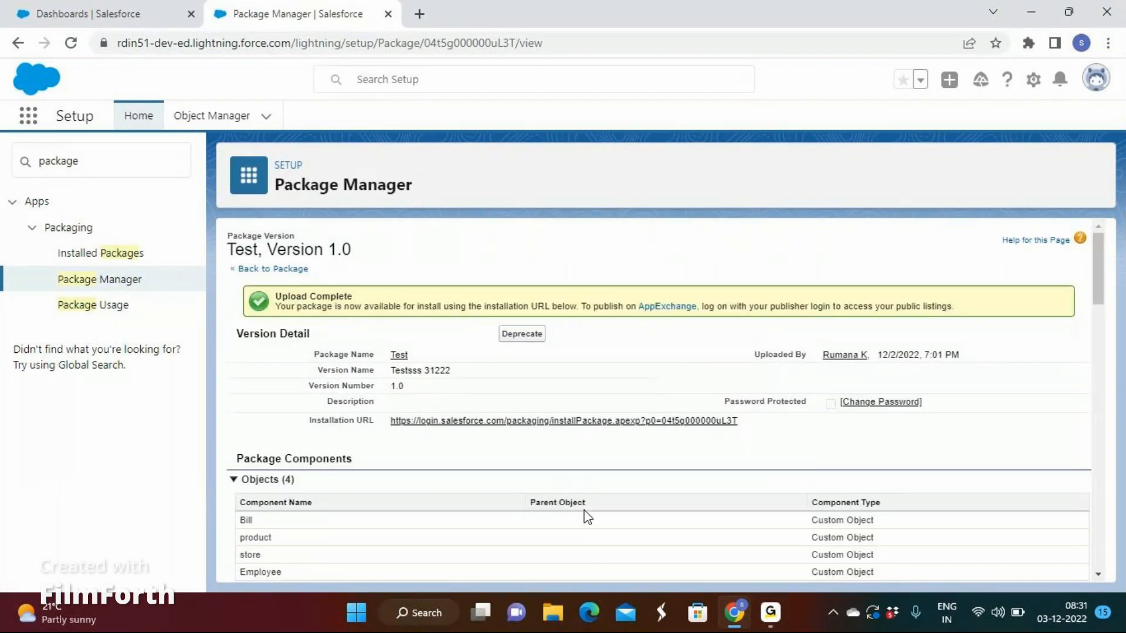
- Copy the package's installation URL, paste it into a new Notepad document, and switch back to the Salesforce page
left_click_drag(739, 430, 384, 422)
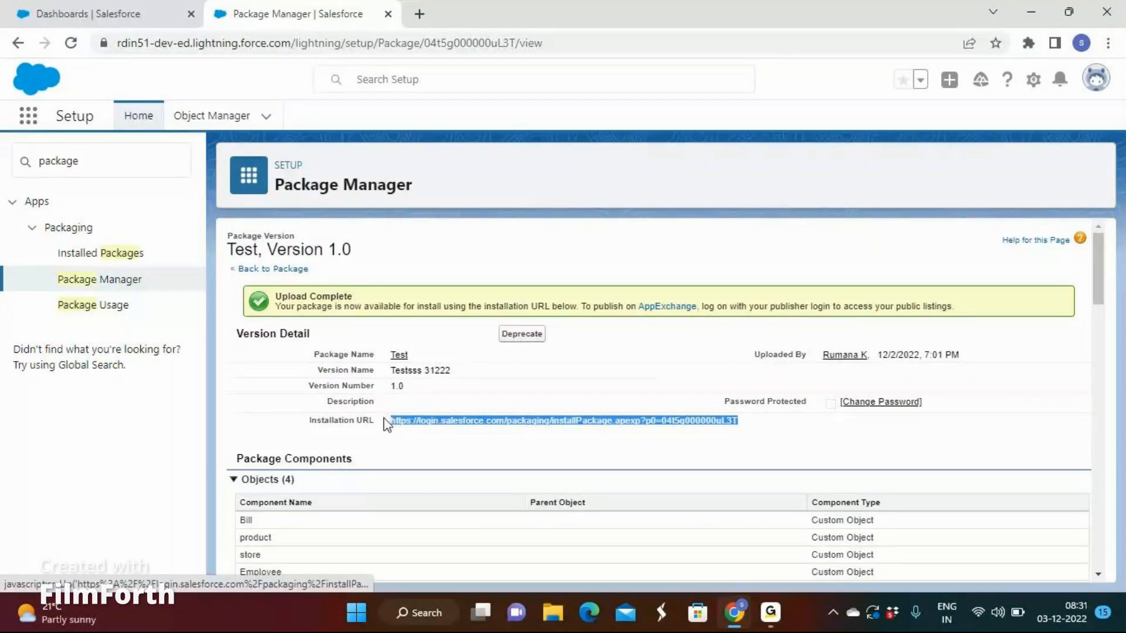
right_click(411, 422)
left_click(452, 309)
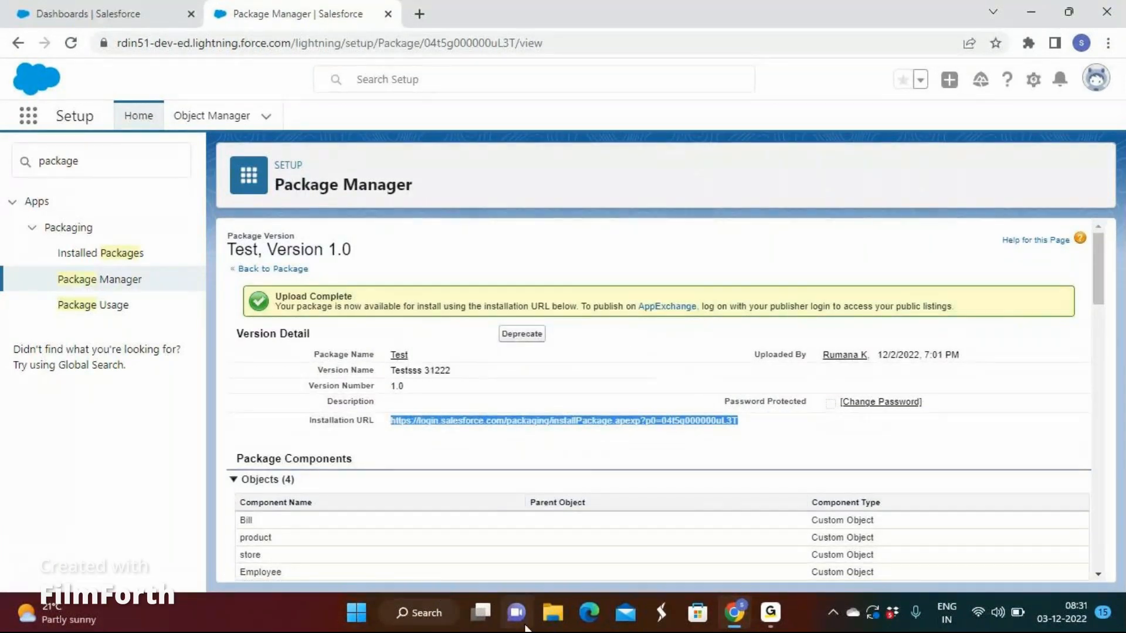
left_click(421, 613)
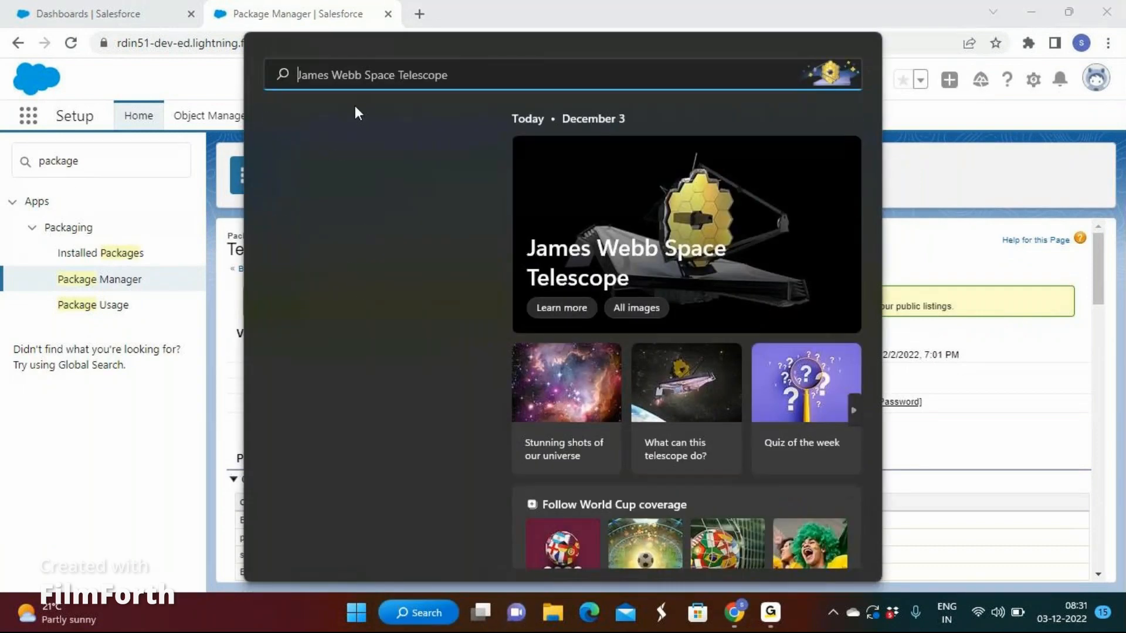
left_click(332, 152)
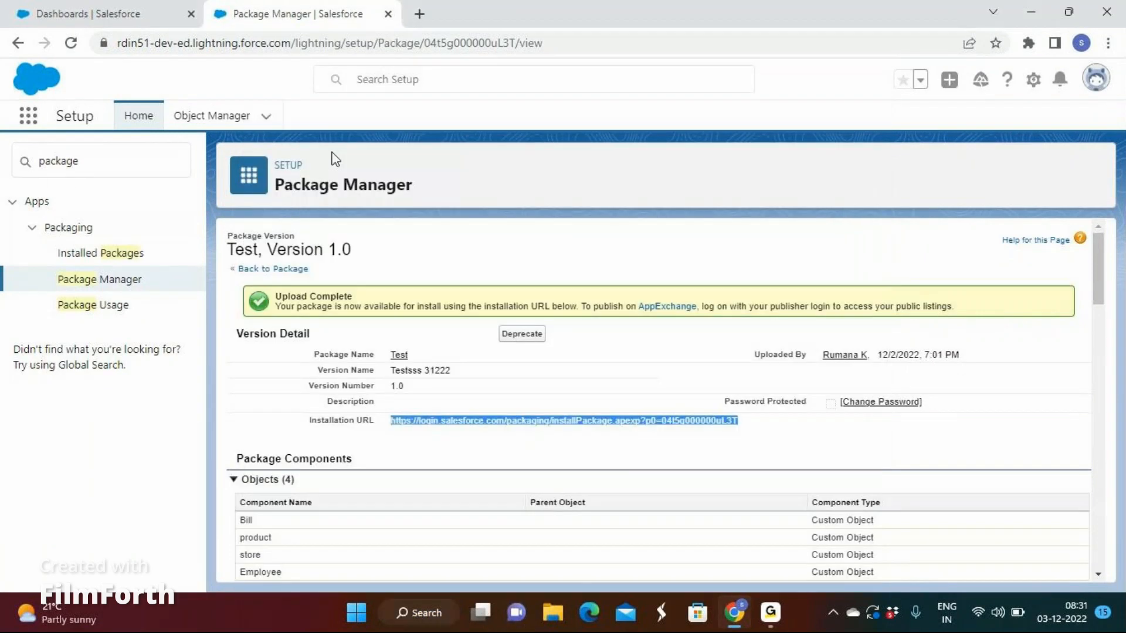
type("v")
key("BackSpace")
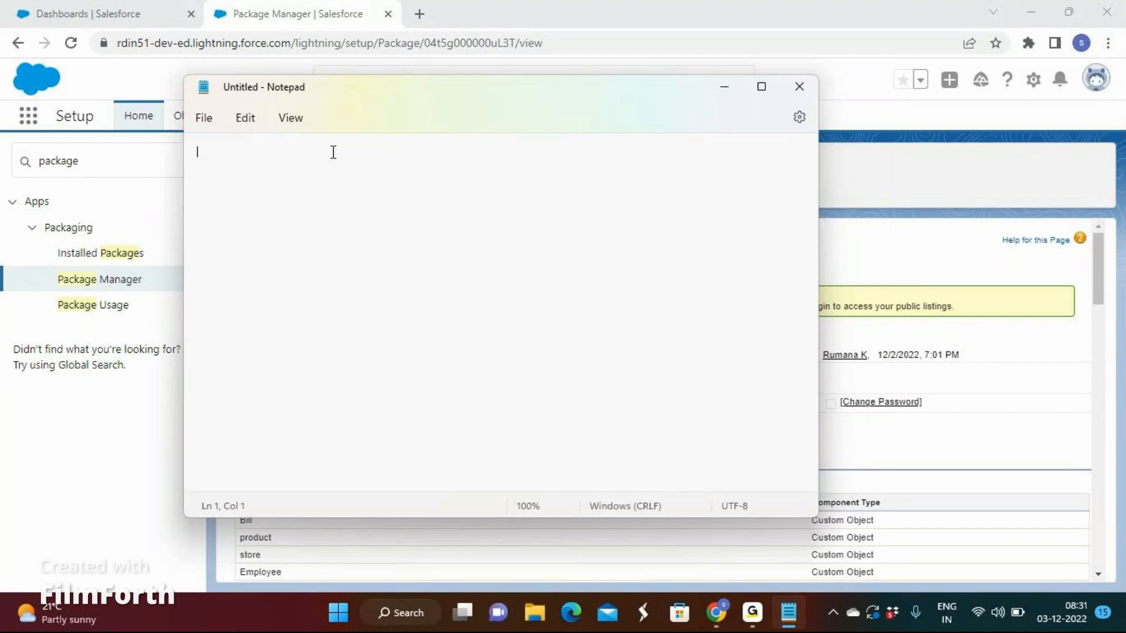
key("ctrl+v")
key("alt+Tab")
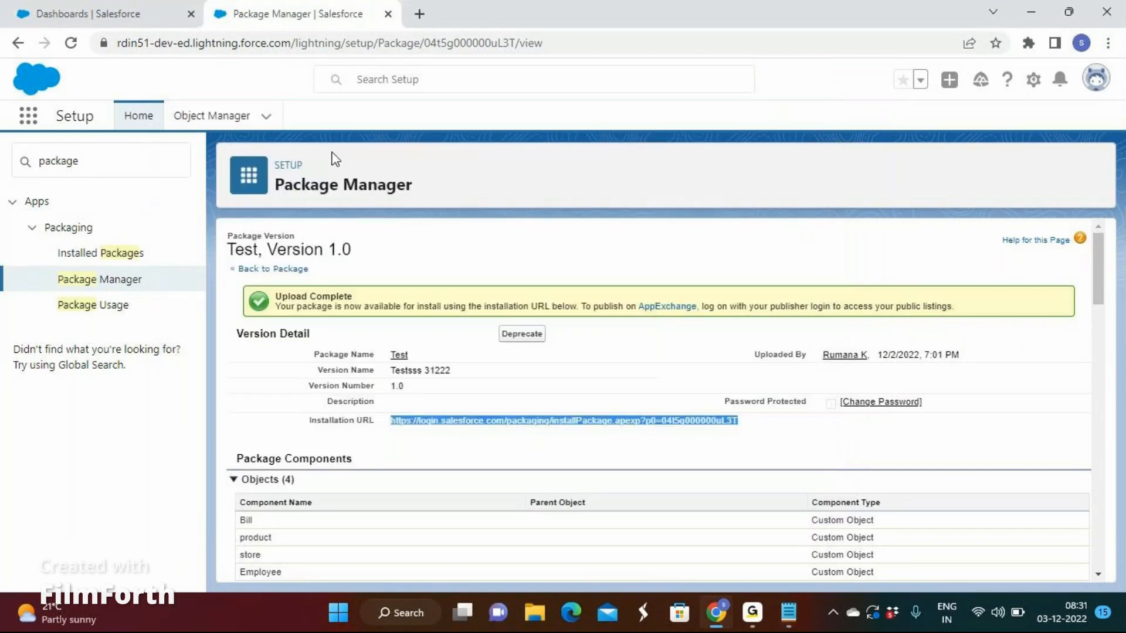
- Log out of the current Salesforce org, open login.salesforce.com, and close the leftover Dashboards page
left_click(1095, 92)
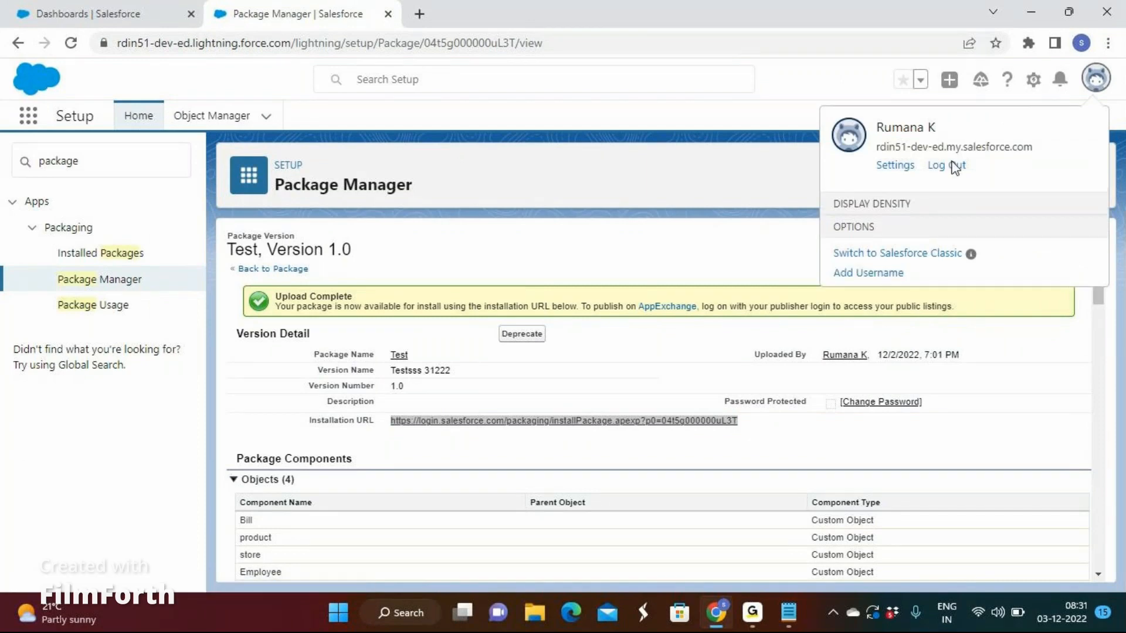
left_click(949, 169)
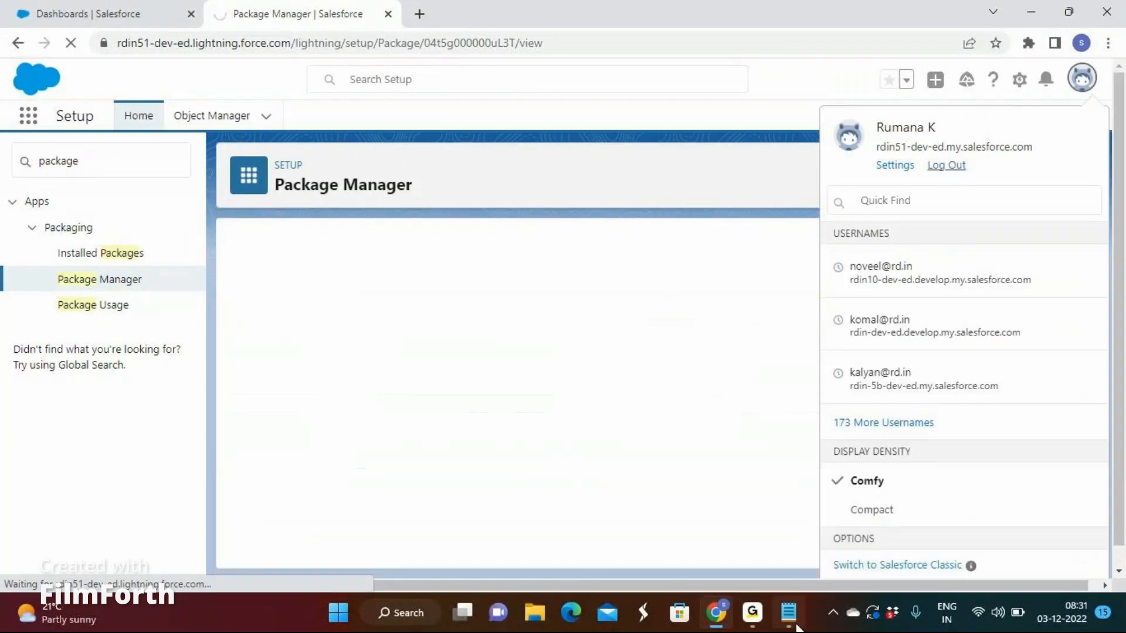
left_click(796, 623)
left_click(795, 622)
left_click(760, 622)
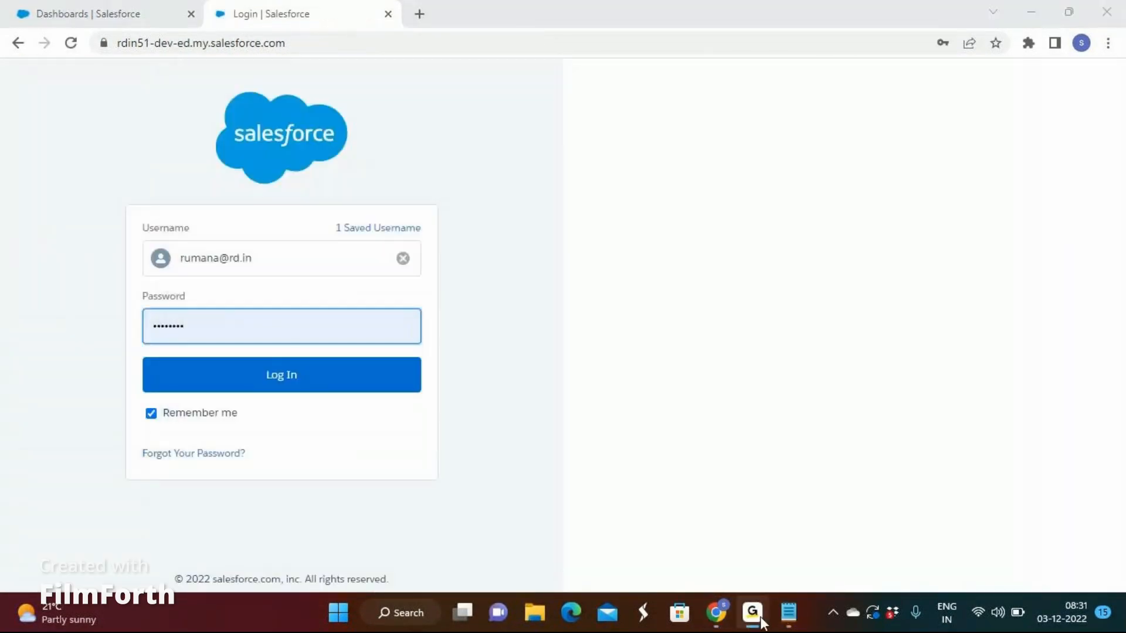
left_click(304, 44)
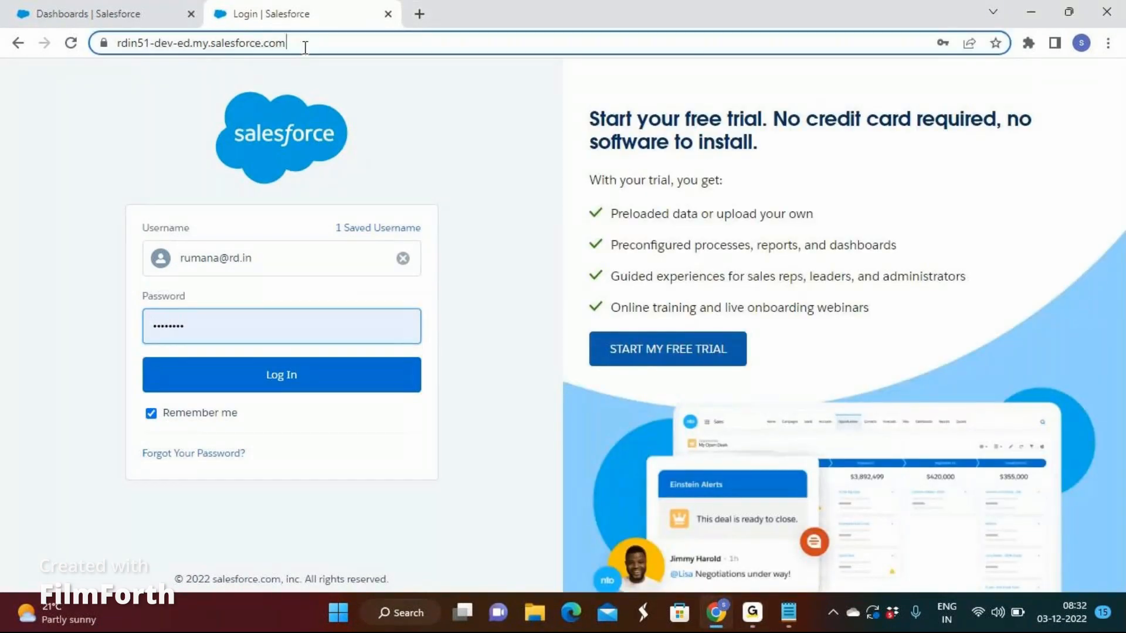
type("log")
key("Return")
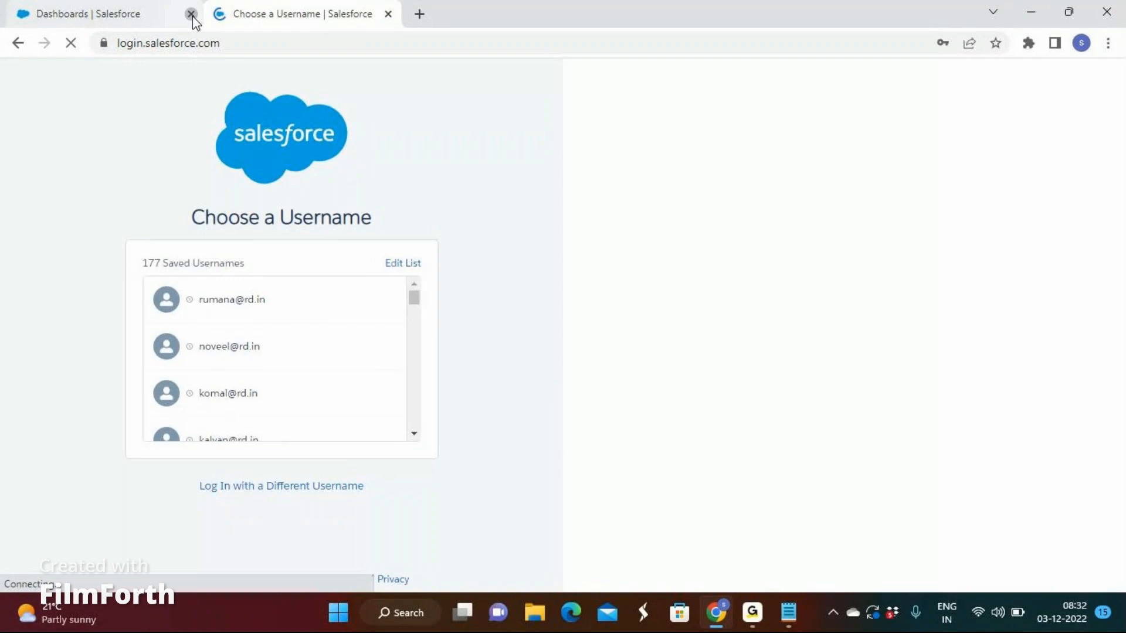
left_click(191, 14)
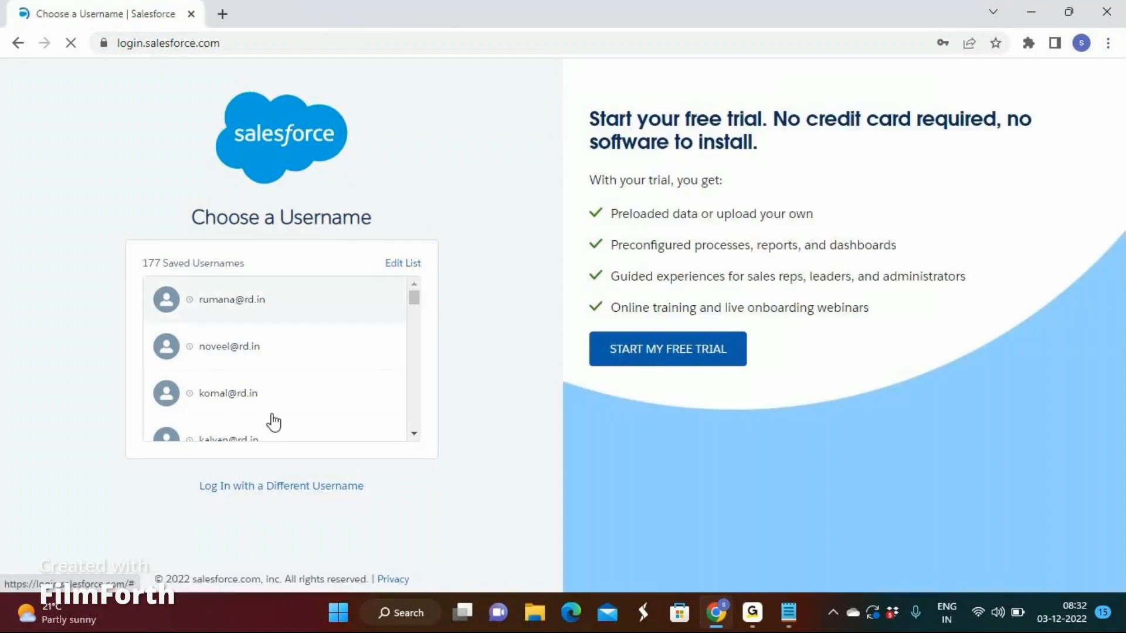
- Select the saved username for the rdin-1a-dev-ed org and log in with its stored password
scroll(255, 417, "down", 3)
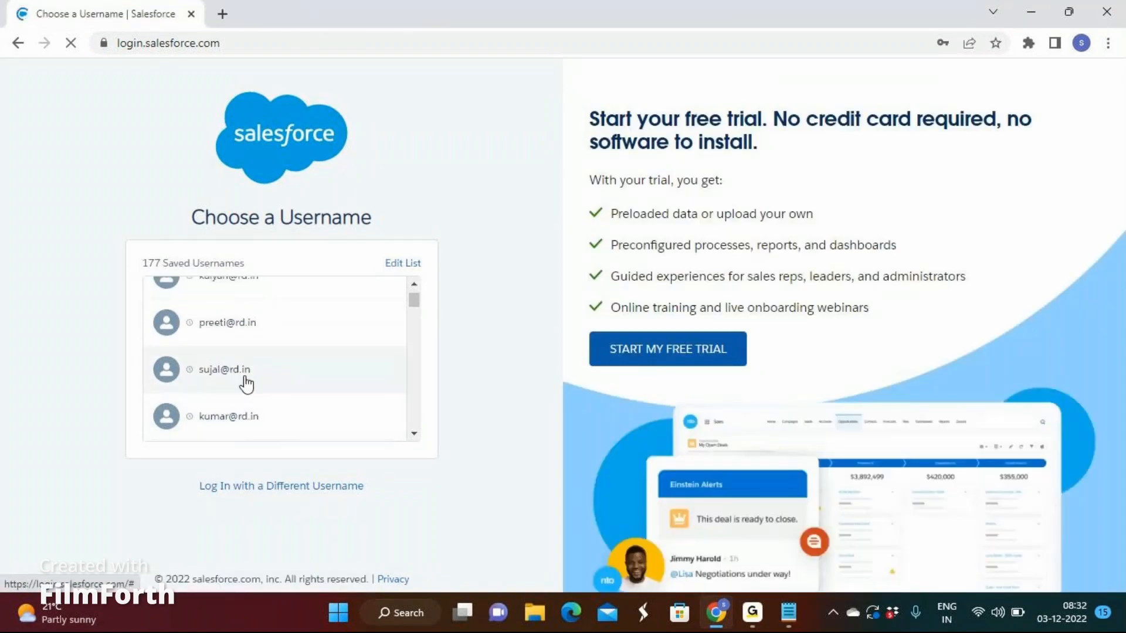
left_click(235, 427)
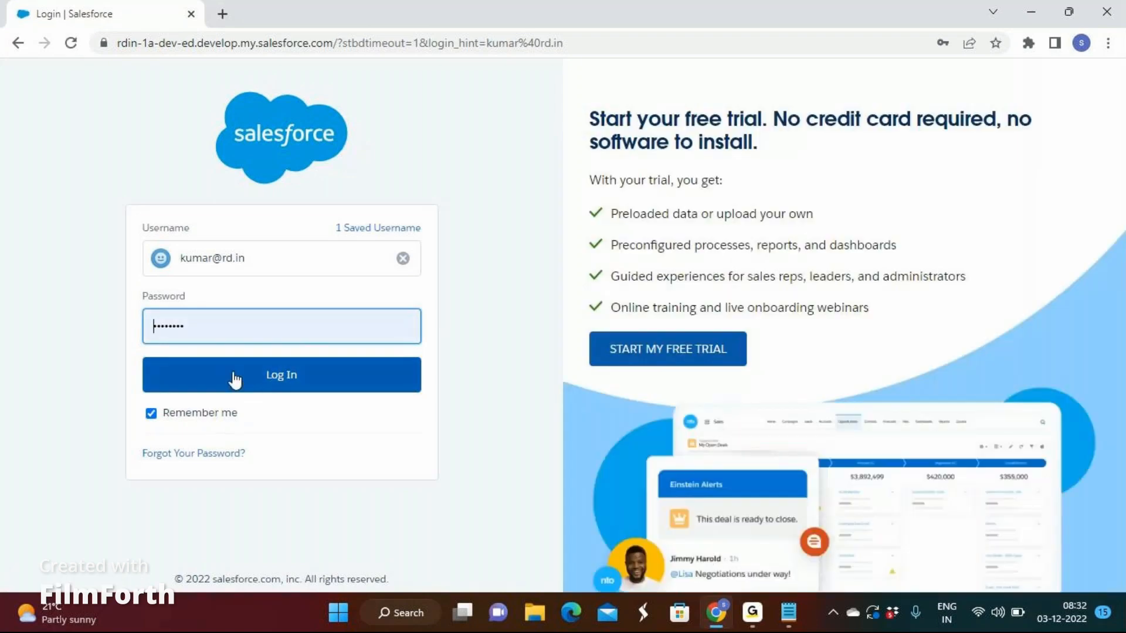
left_click(234, 381)
- Copy the packaging/installPackage.apexp?p0=04t5g000000uL3T part of the installation URL from Notepad and minimize the document
left_click(787, 620)
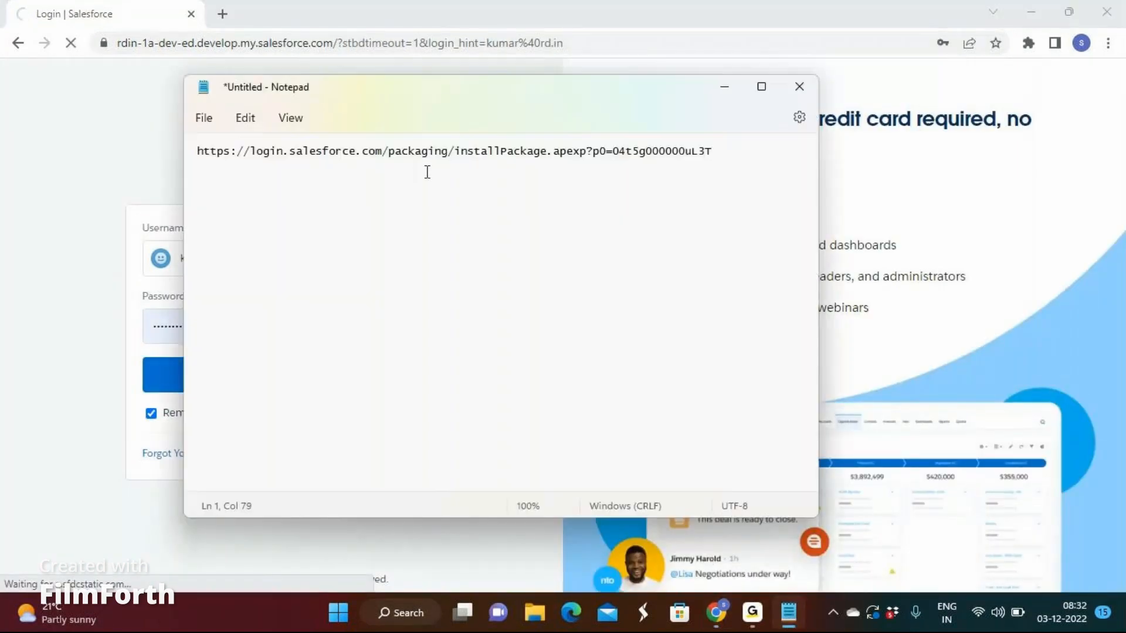
left_click_drag(384, 151, 712, 154)
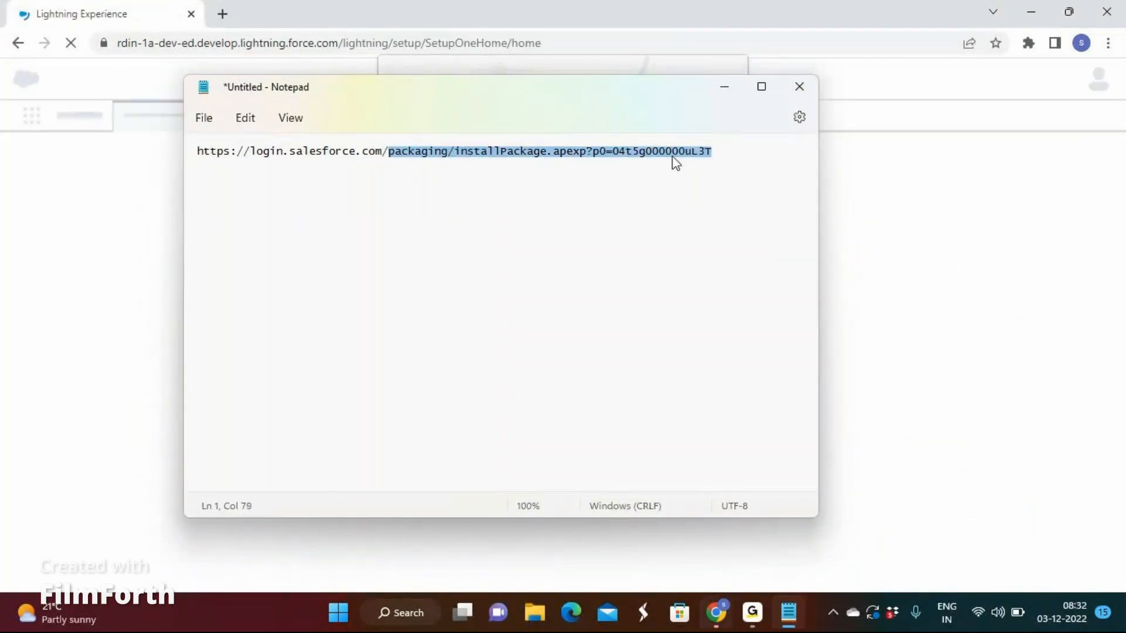
right_click(681, 155)
left_click(721, 234)
left_click(725, 87)
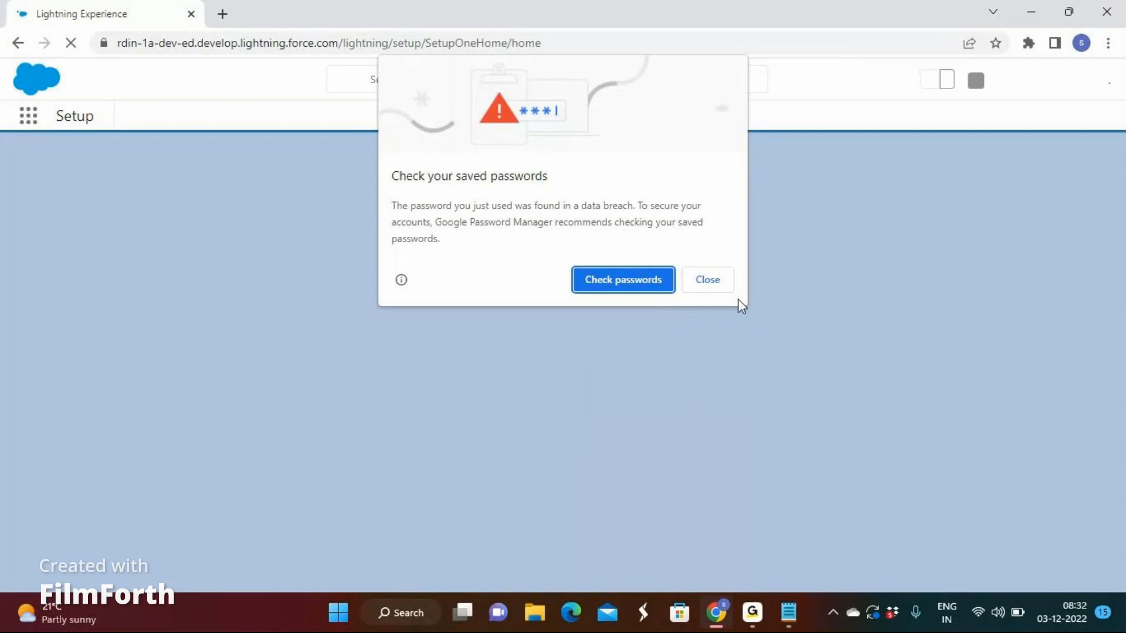
- Dismiss the saved-passwords alert, replace the path after the org's domain with the copied package path, and load the install page
left_click(717, 288)
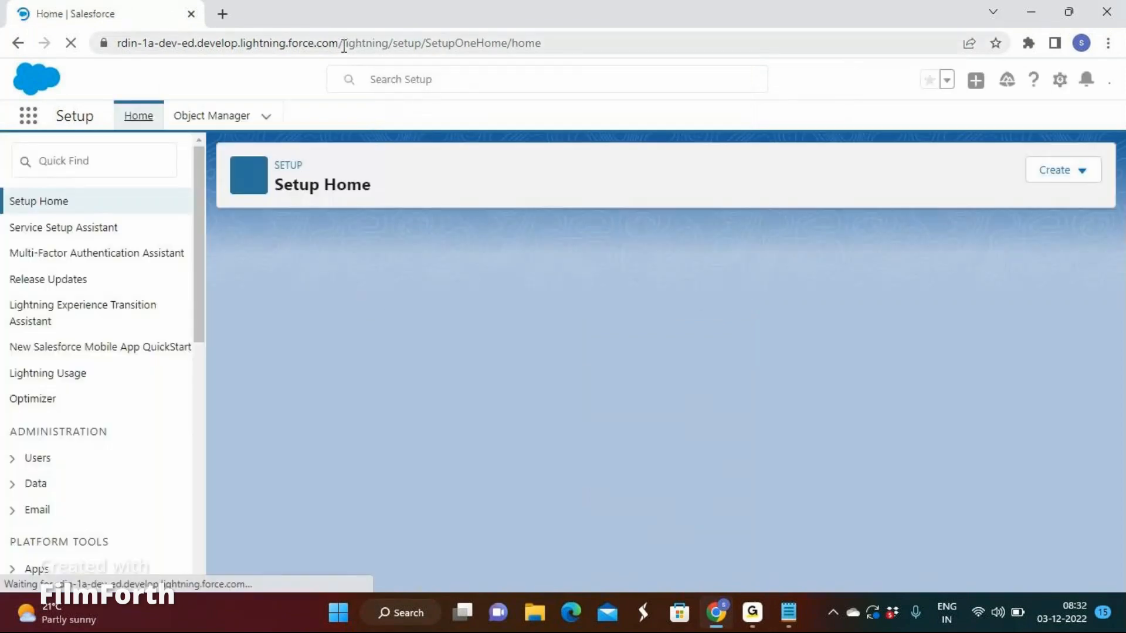
left_click_drag(344, 44, 560, 46)
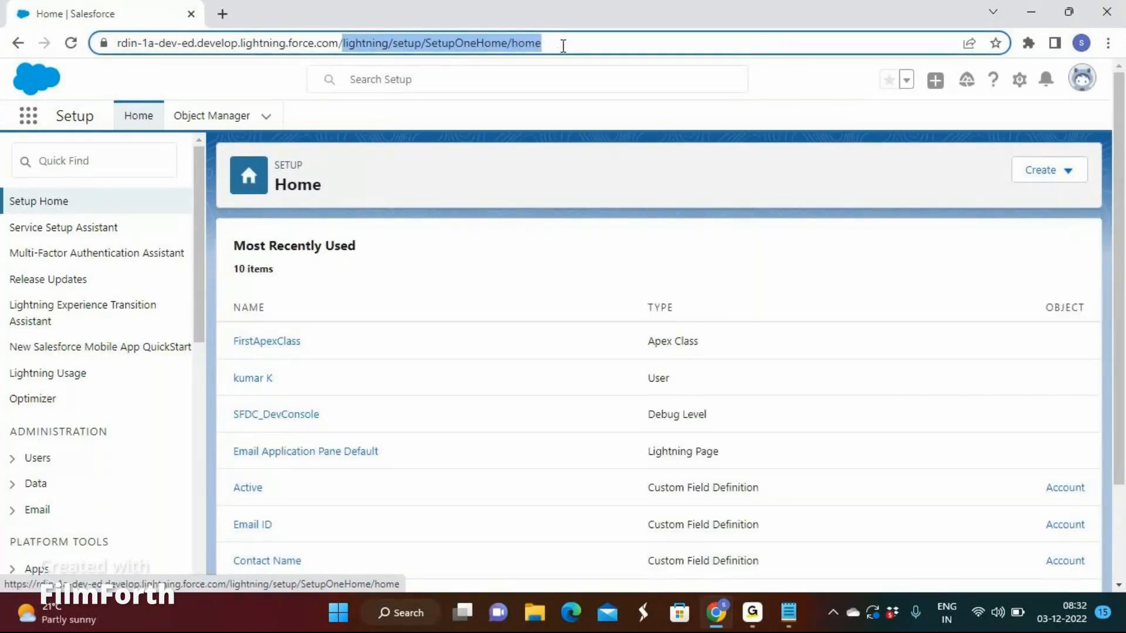
key("ctrl+v")
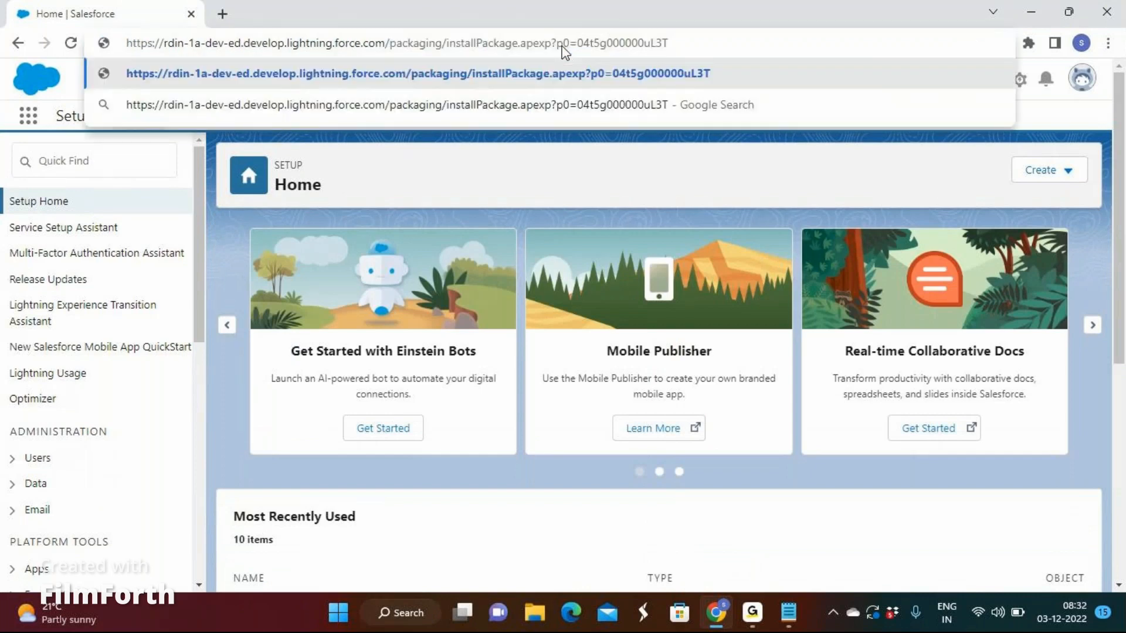
key("Return")
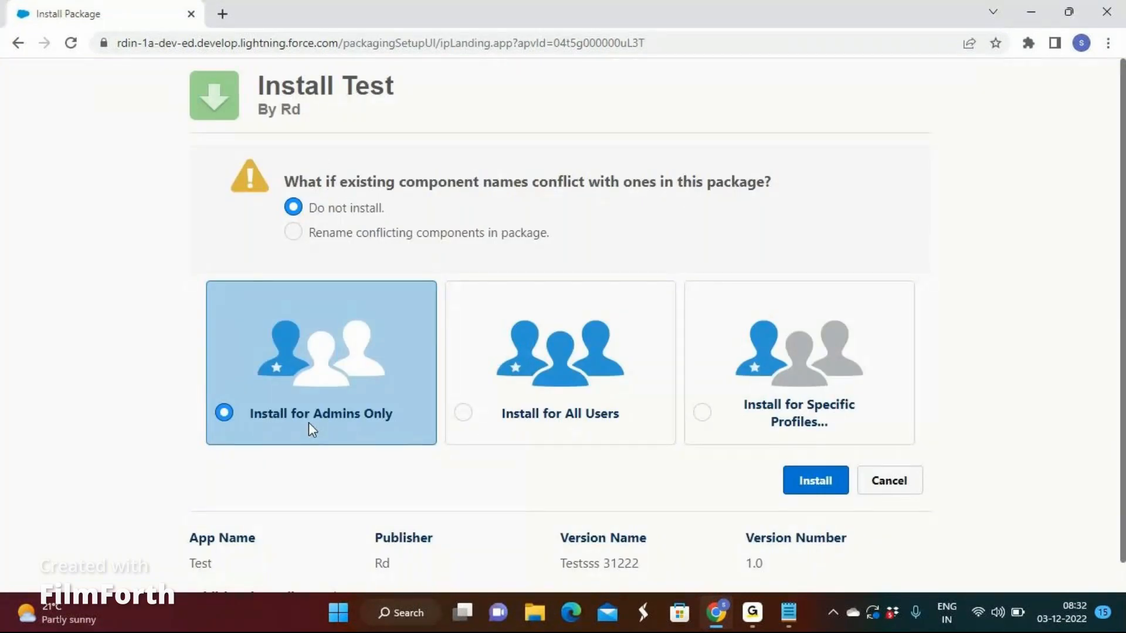
- Go through the Test package's user access options, choose Install for All Users, and try to install the package
left_click(537, 422)
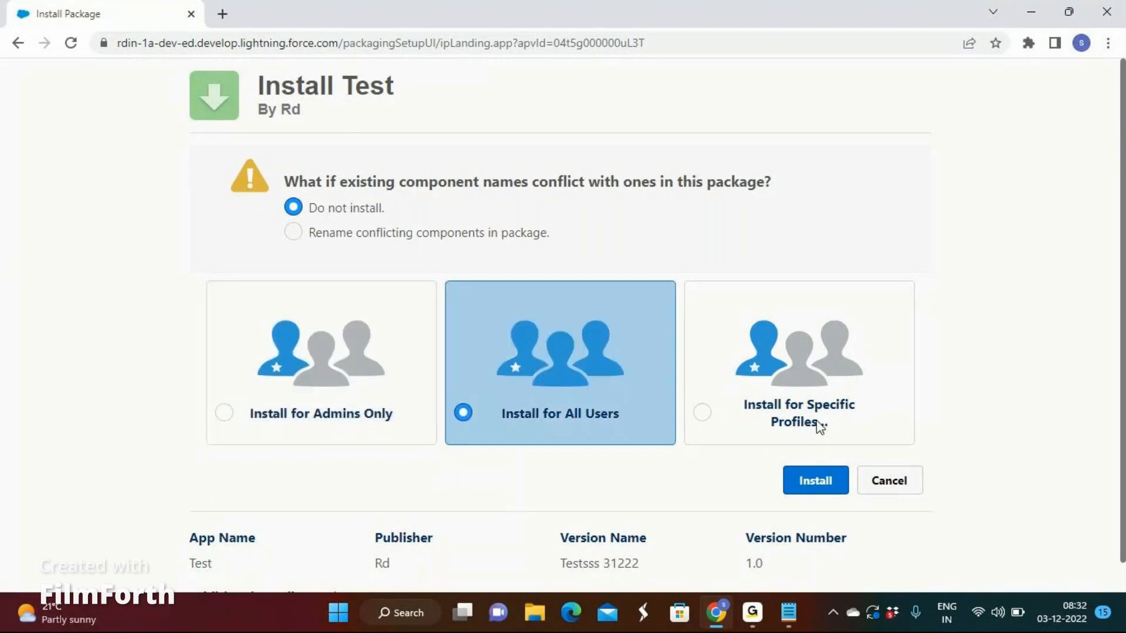
left_click(817, 421)
left_click(610, 418)
left_click(827, 484)
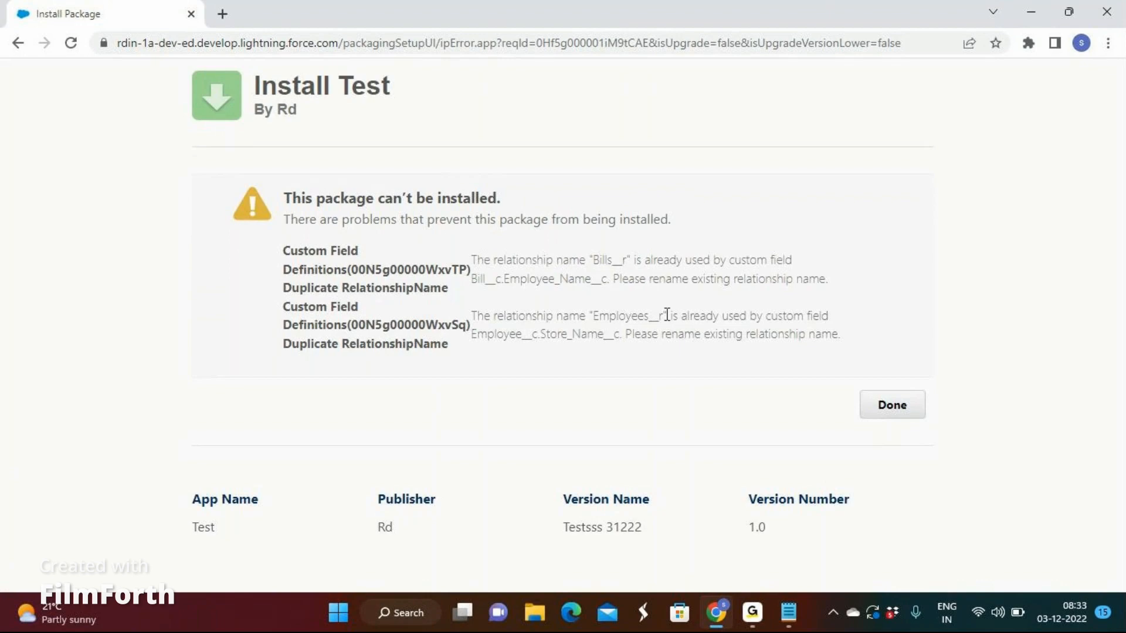
- Review the reported custom field relationship problems, finish the package installer, and close the browser
left_click_drag(599, 261, 700, 335)
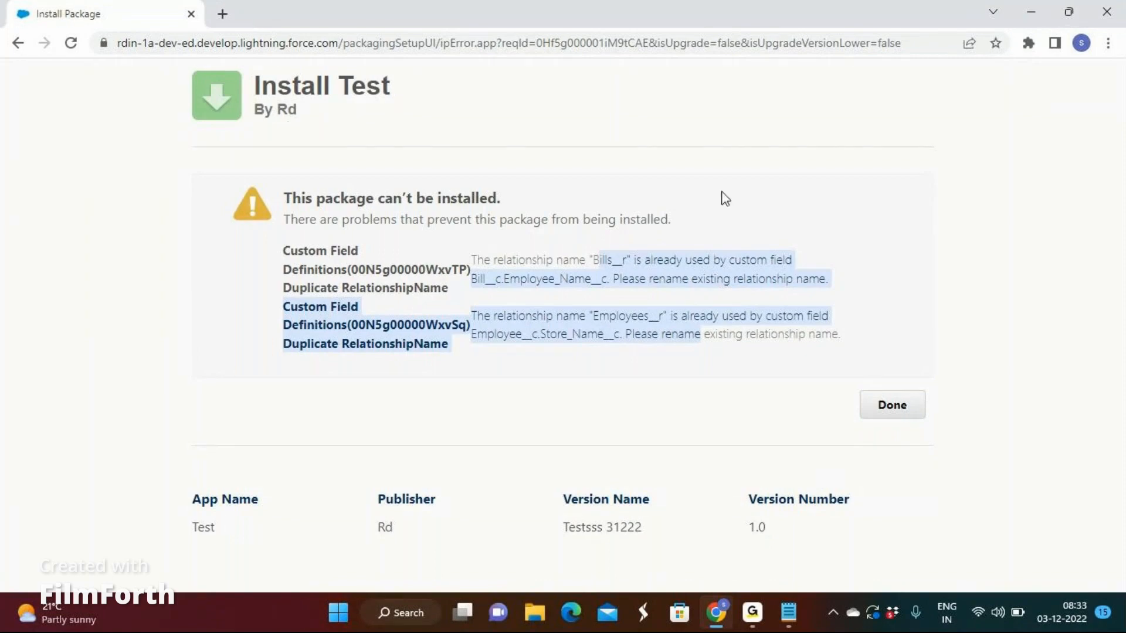
left_click(892, 406)
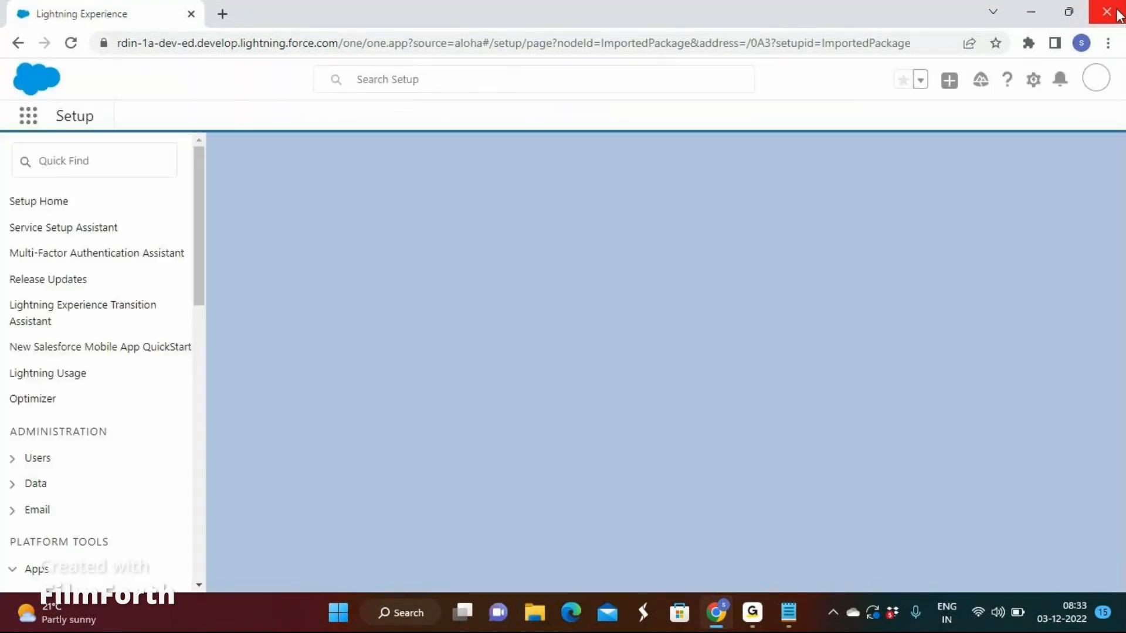
left_click(1118, 14)
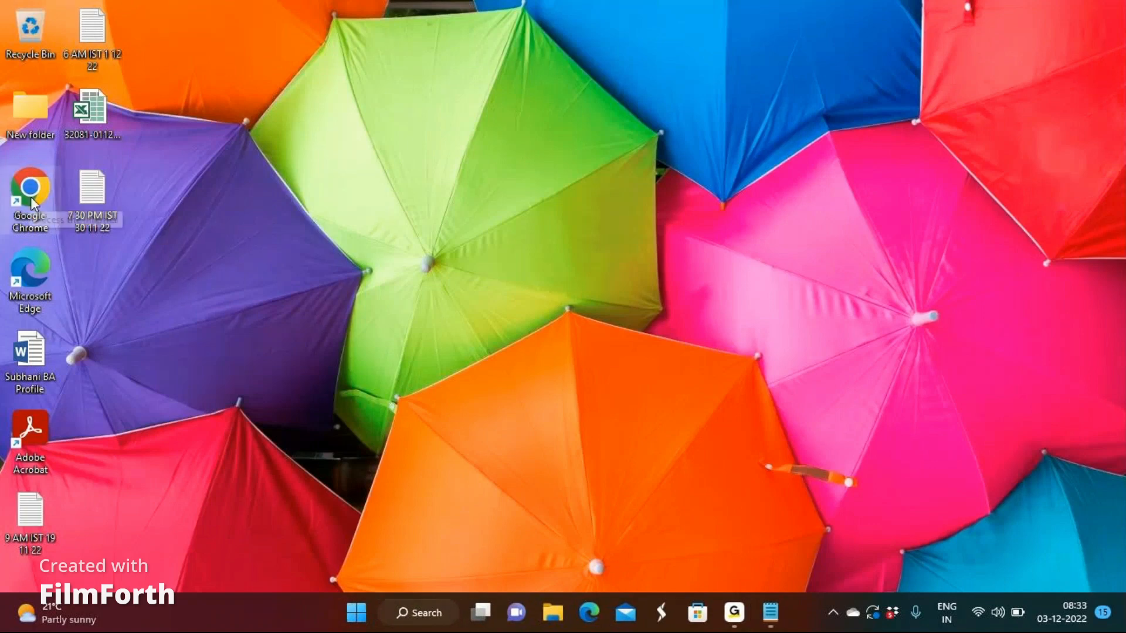
- Reopen Chrome with the Person 1 profile, go to login.salesforce.com, and log in to the rdin51-dev-ed org with its saved username
left_click(768, 614)
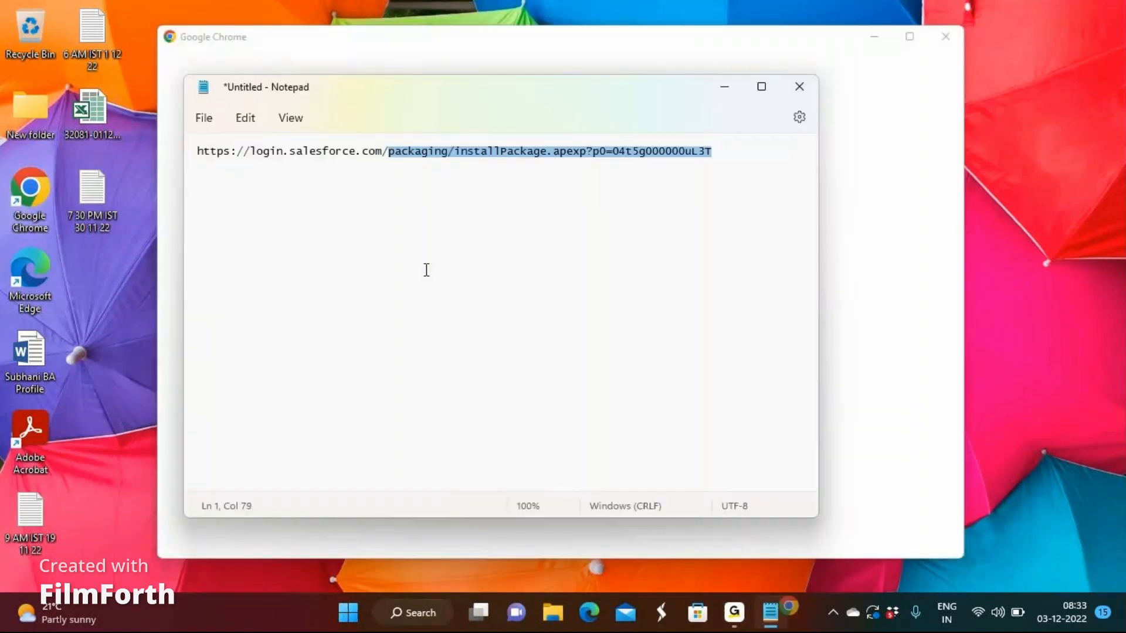
left_click(724, 86)
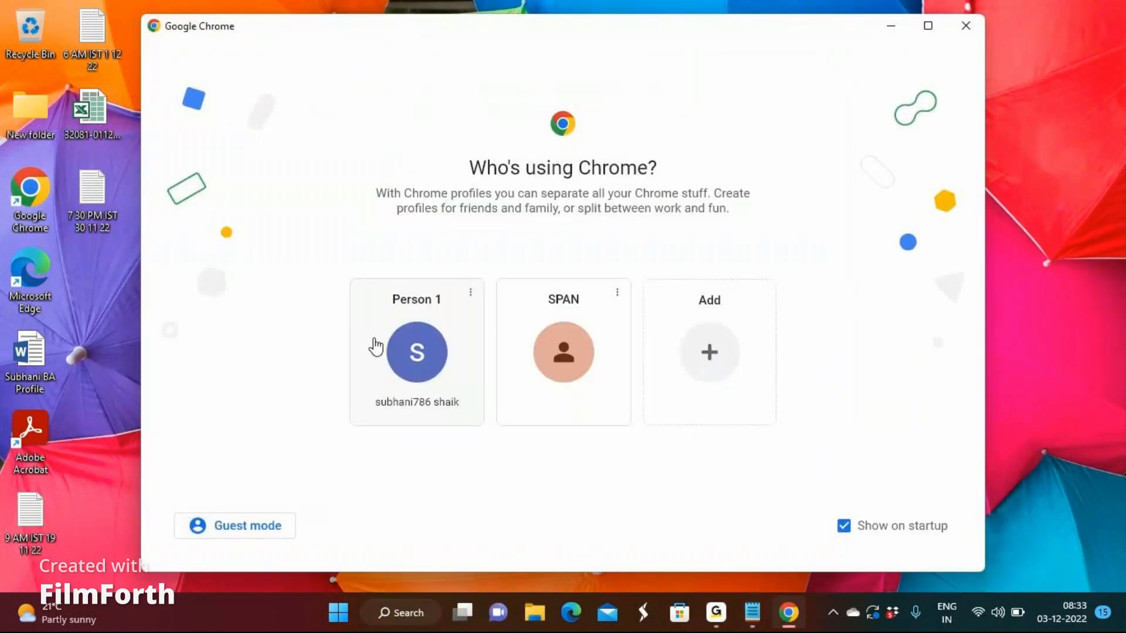
left_click(372, 350)
type("login.salesforce.com")
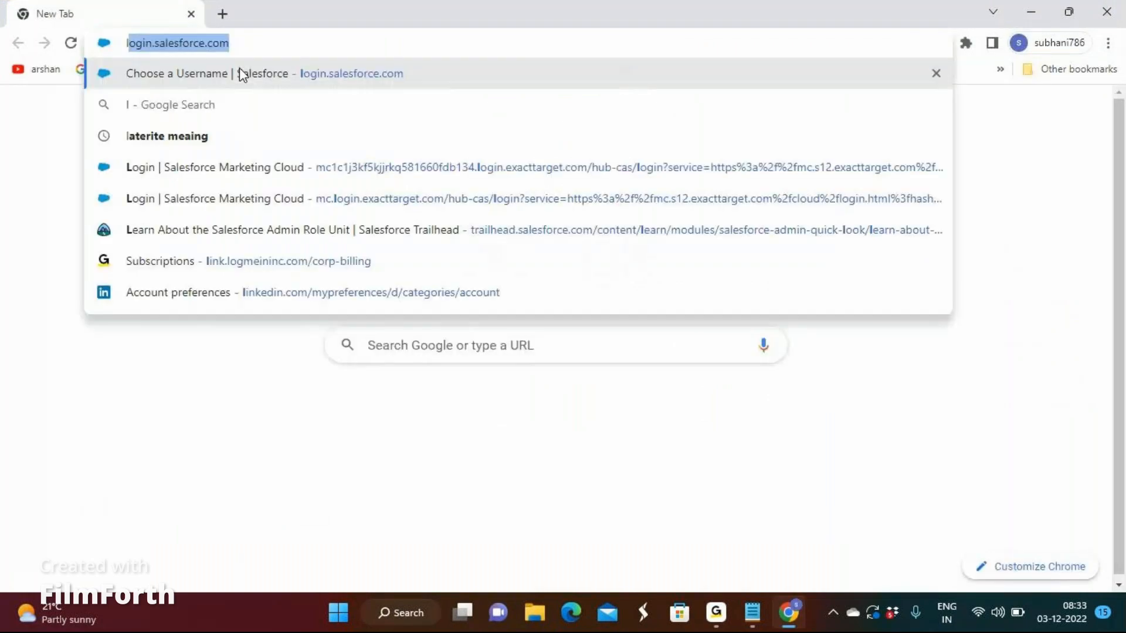
left_click(239, 73)
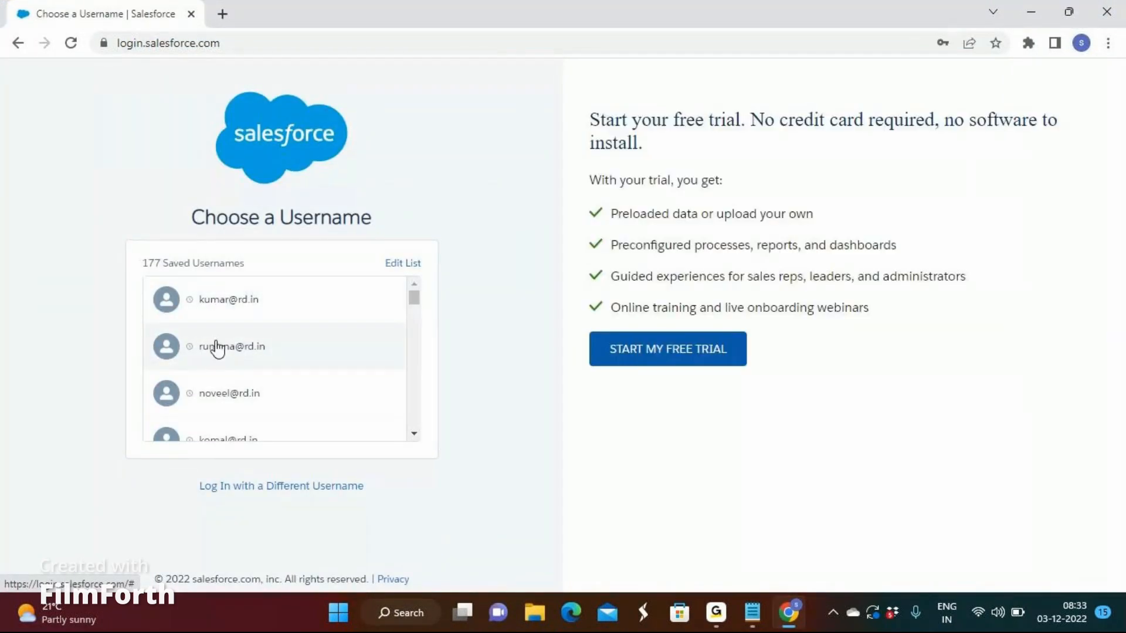
left_click(217, 347)
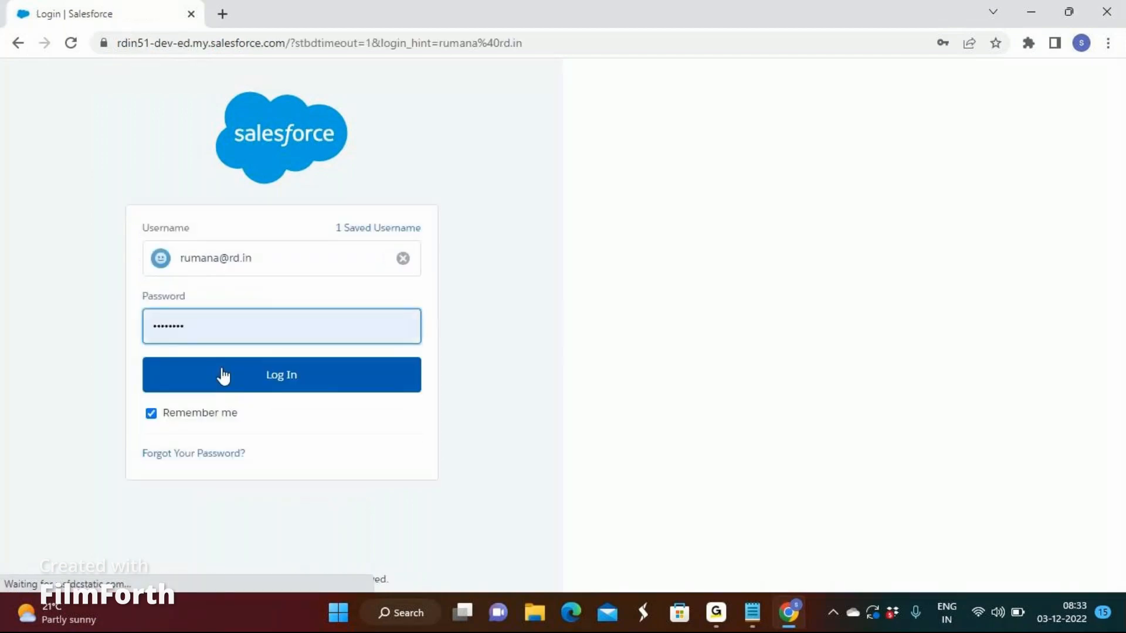
left_click(223, 375)
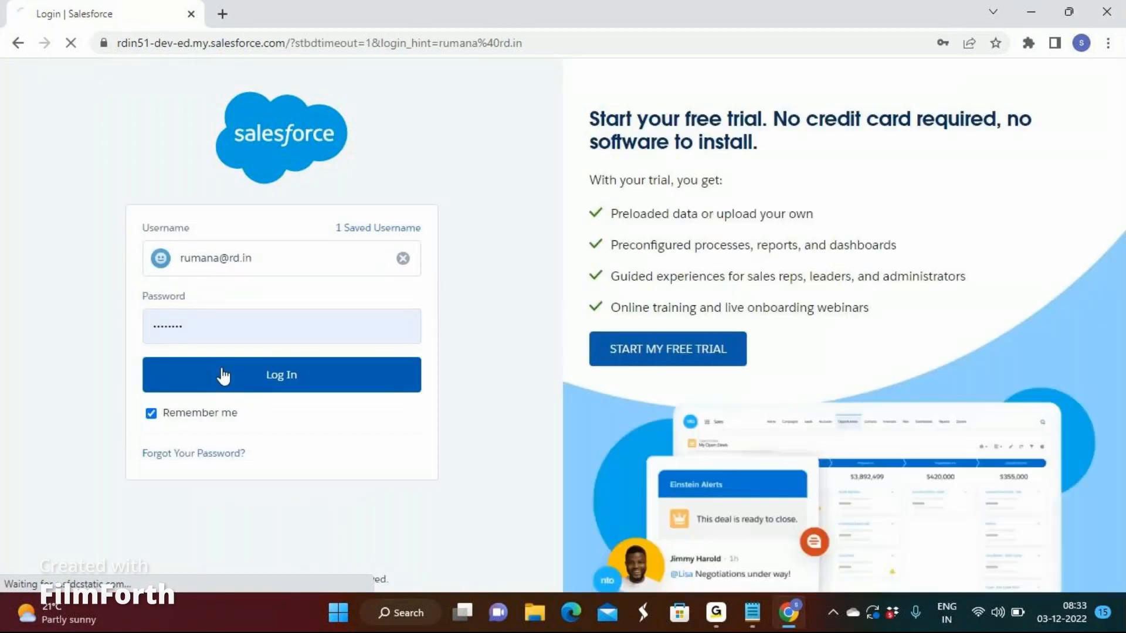